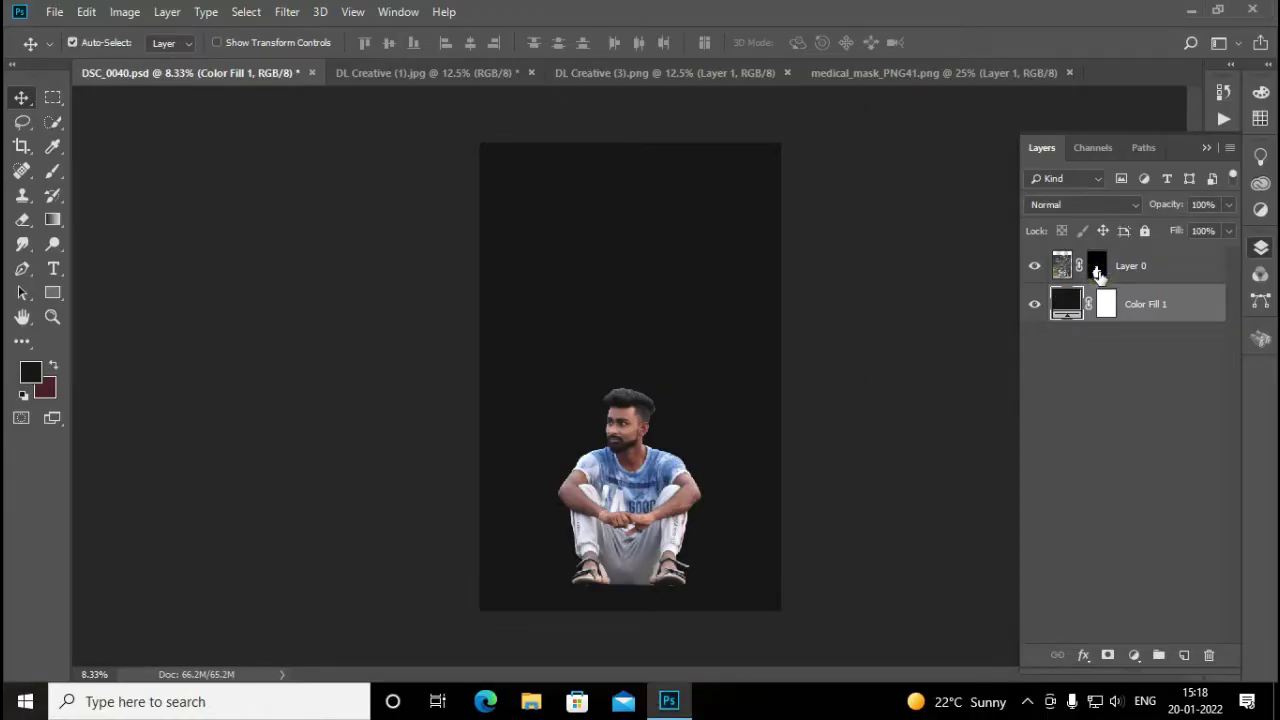
Check Layer 0's mask by toggling it off and on, then apply it permanently to the layer
click(1097, 268)
right_click(1097, 268)
click(1122, 281)
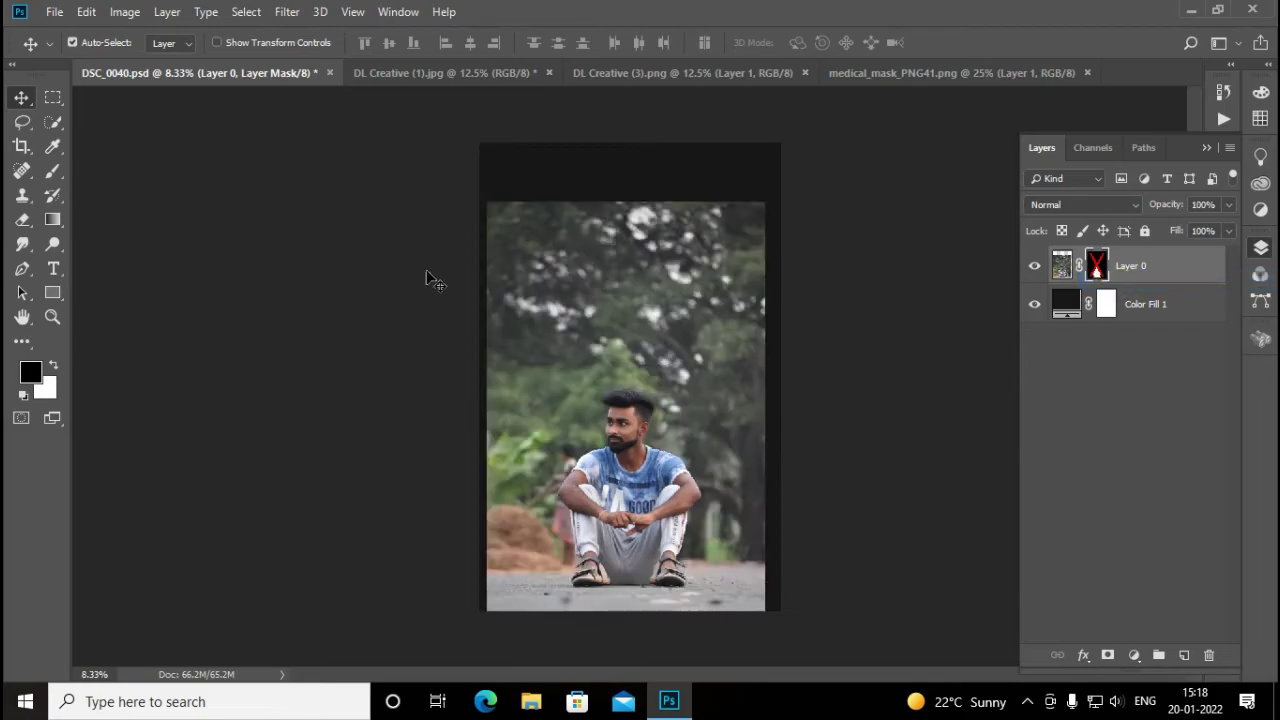
right_click(1097, 268)
click(1122, 281)
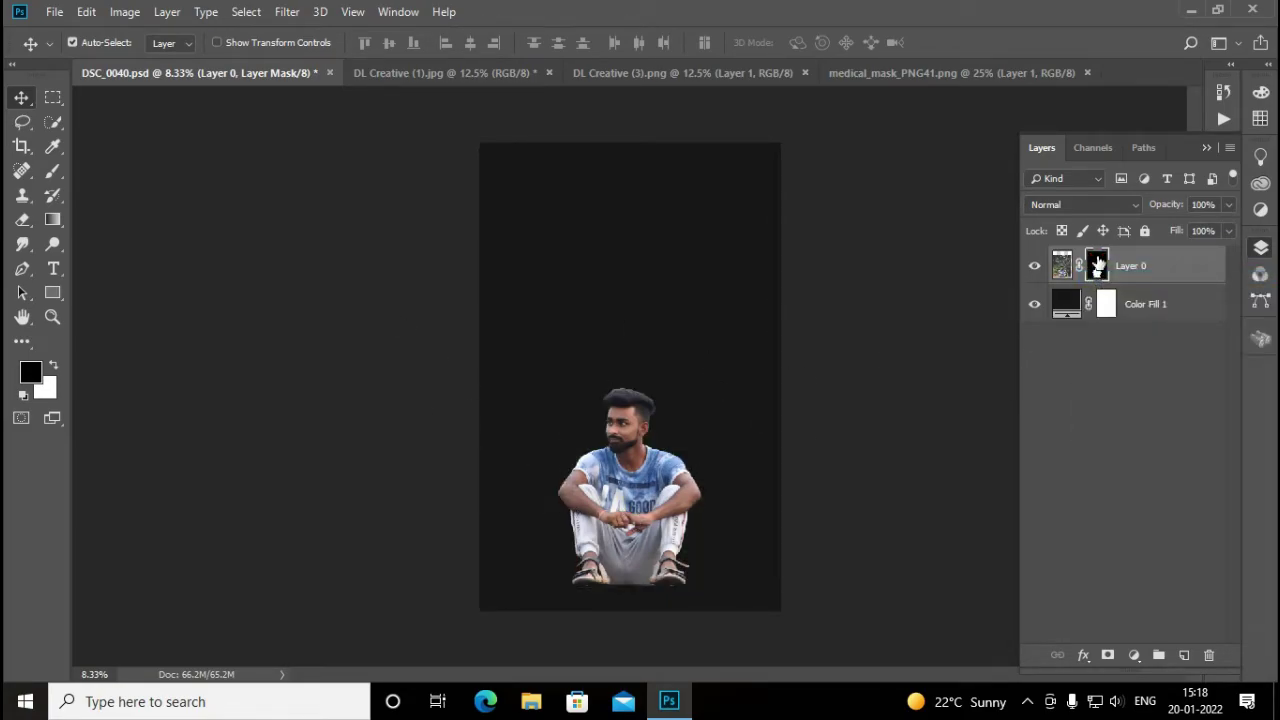
right_click(1097, 268)
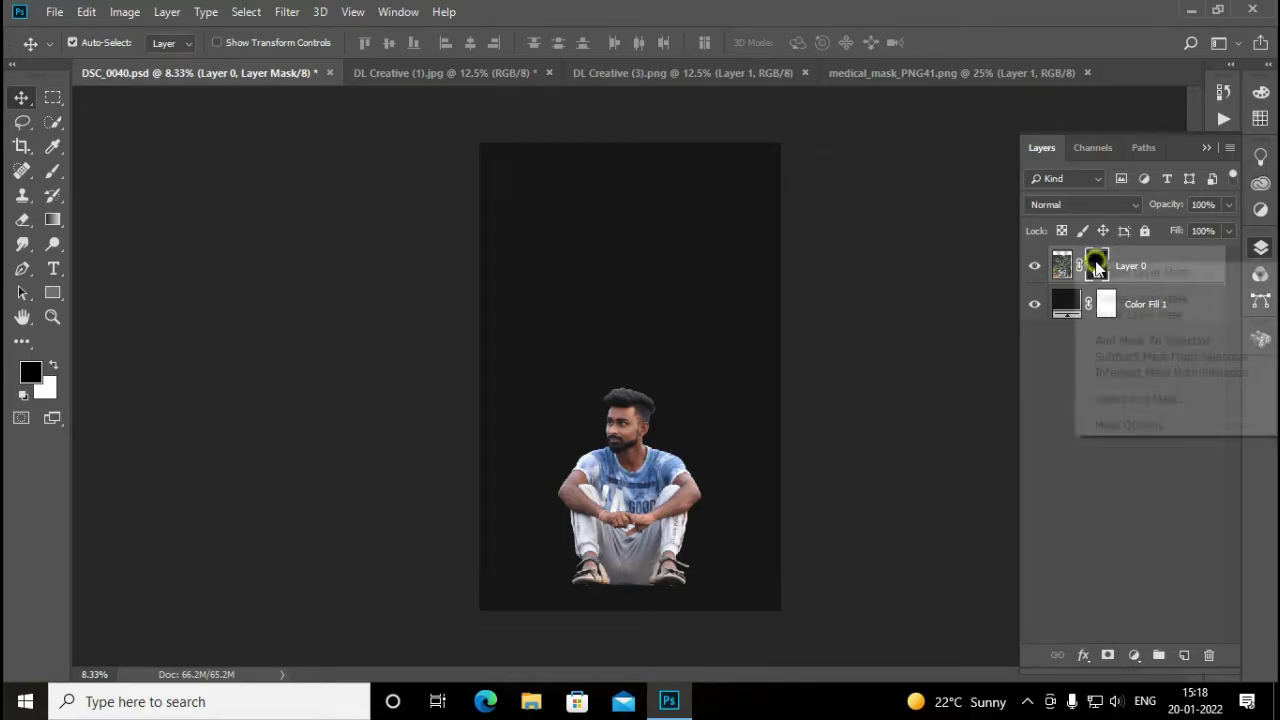
click(1108, 320)
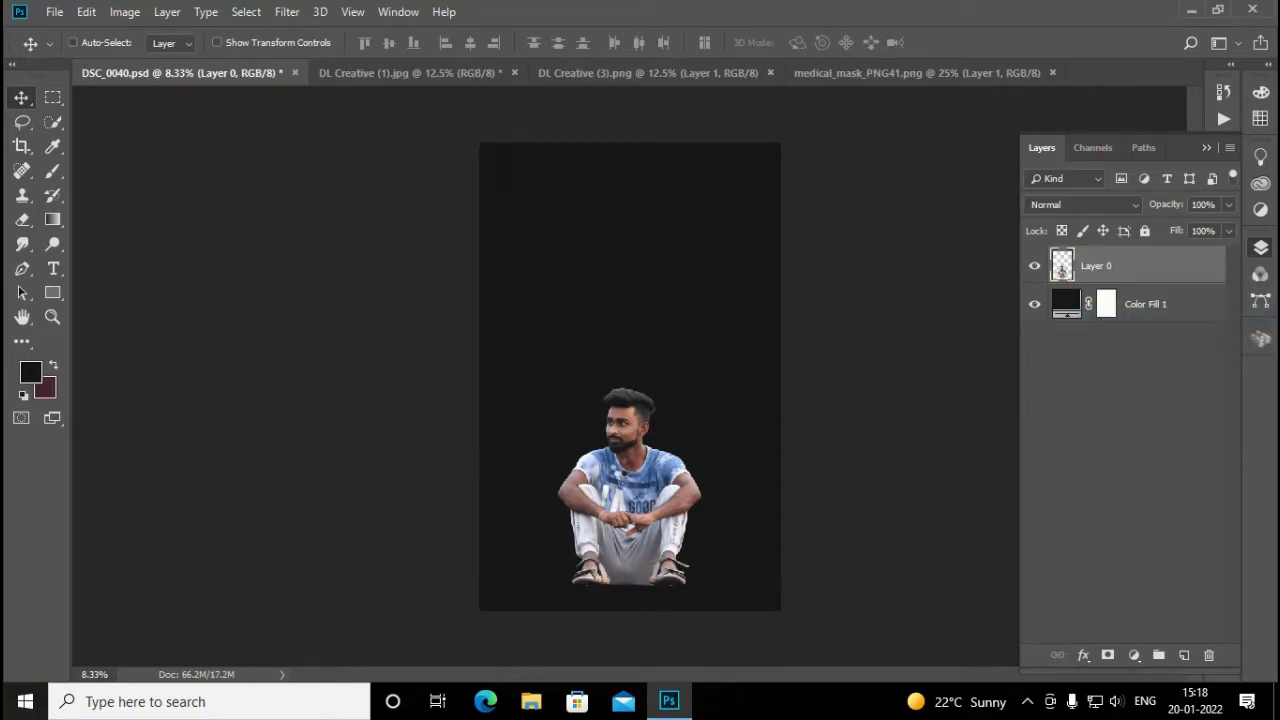
In Camera Raw, set Contrast +3, Highlights -100, Shadows +100, Whites +32, Blacks -6, Clarity +14, Vibrance -25
key(ctrl+shift+a)
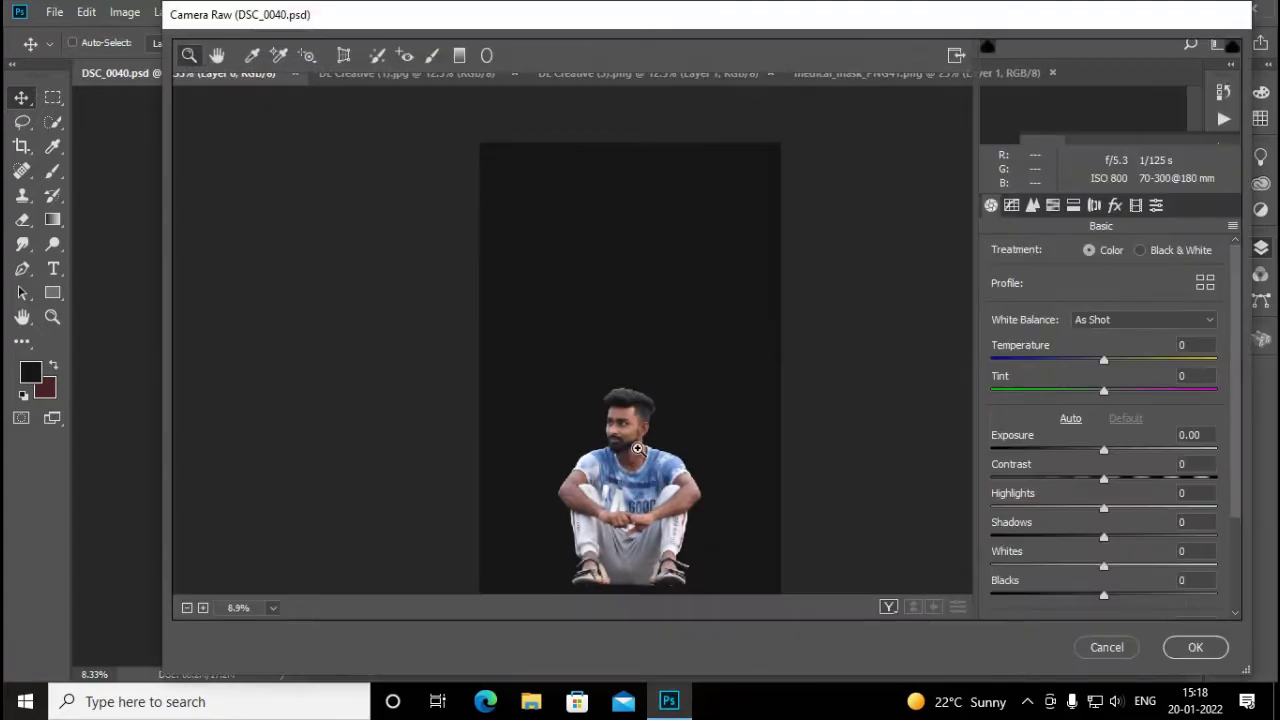
click(888, 607)
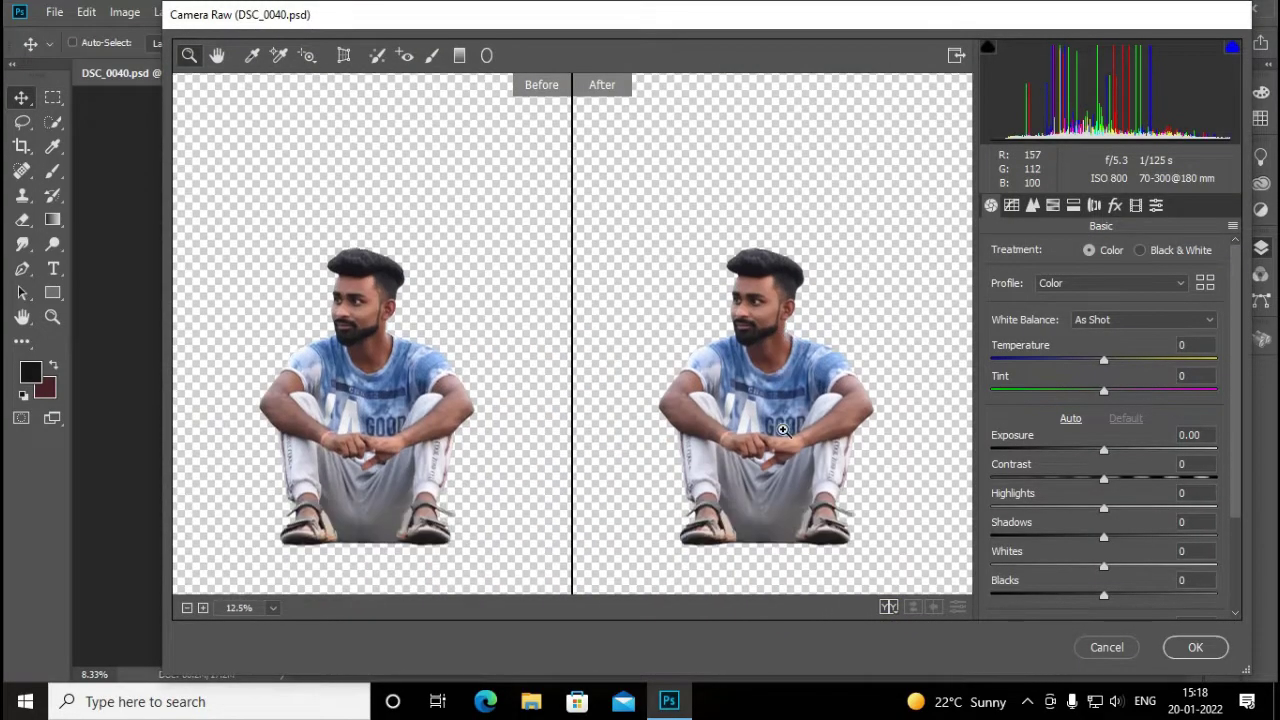
drag(1031, 441, 1036, 437)
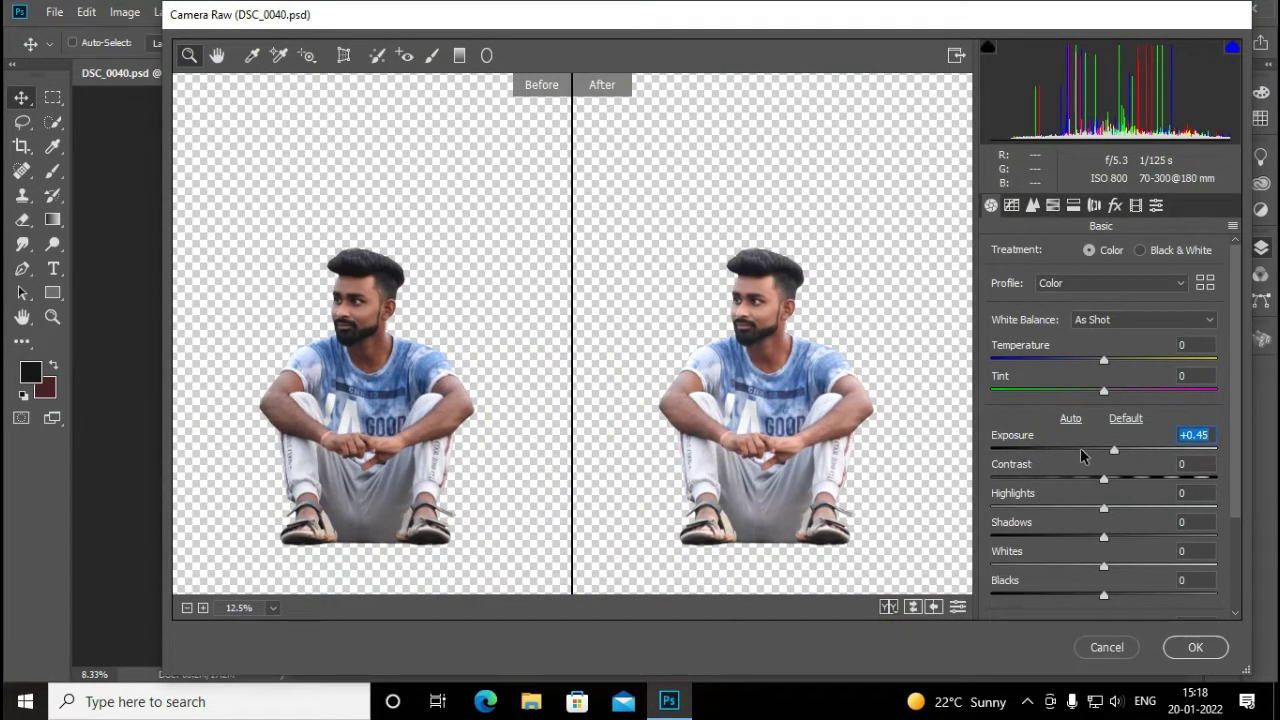
click(1099, 451)
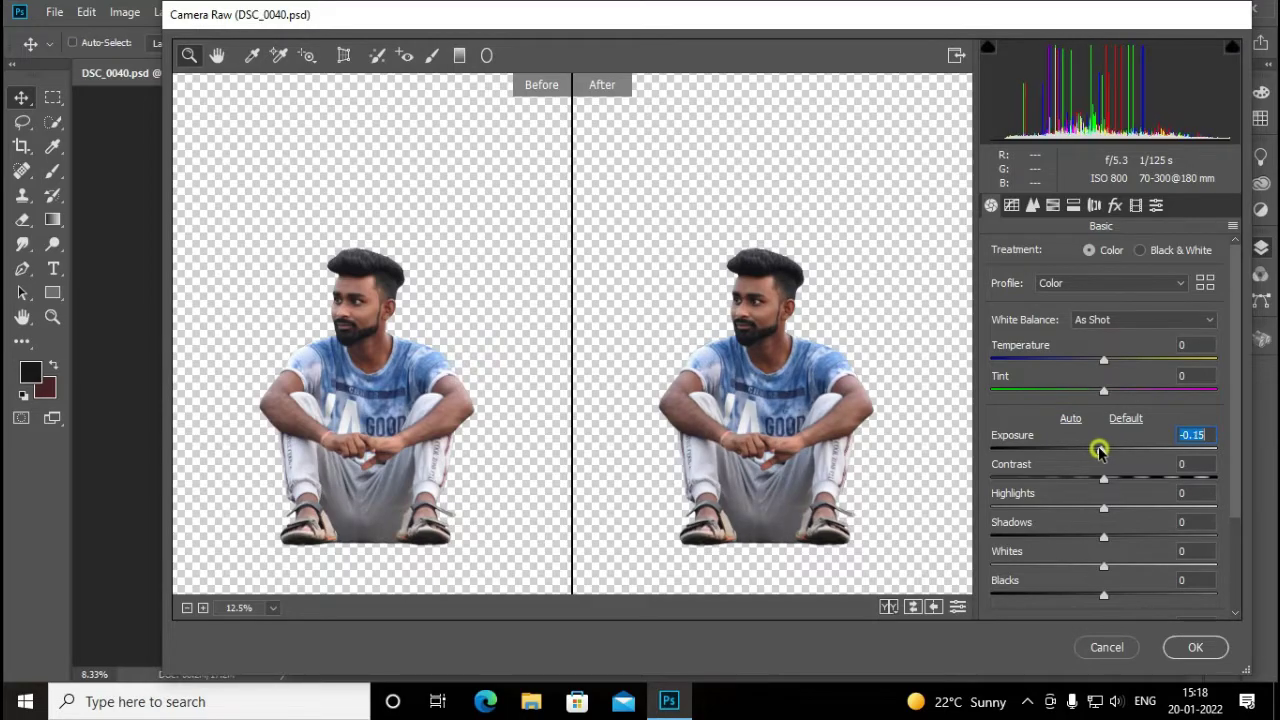
double_click(1100, 451)
click(1107, 478)
click(990, 507)
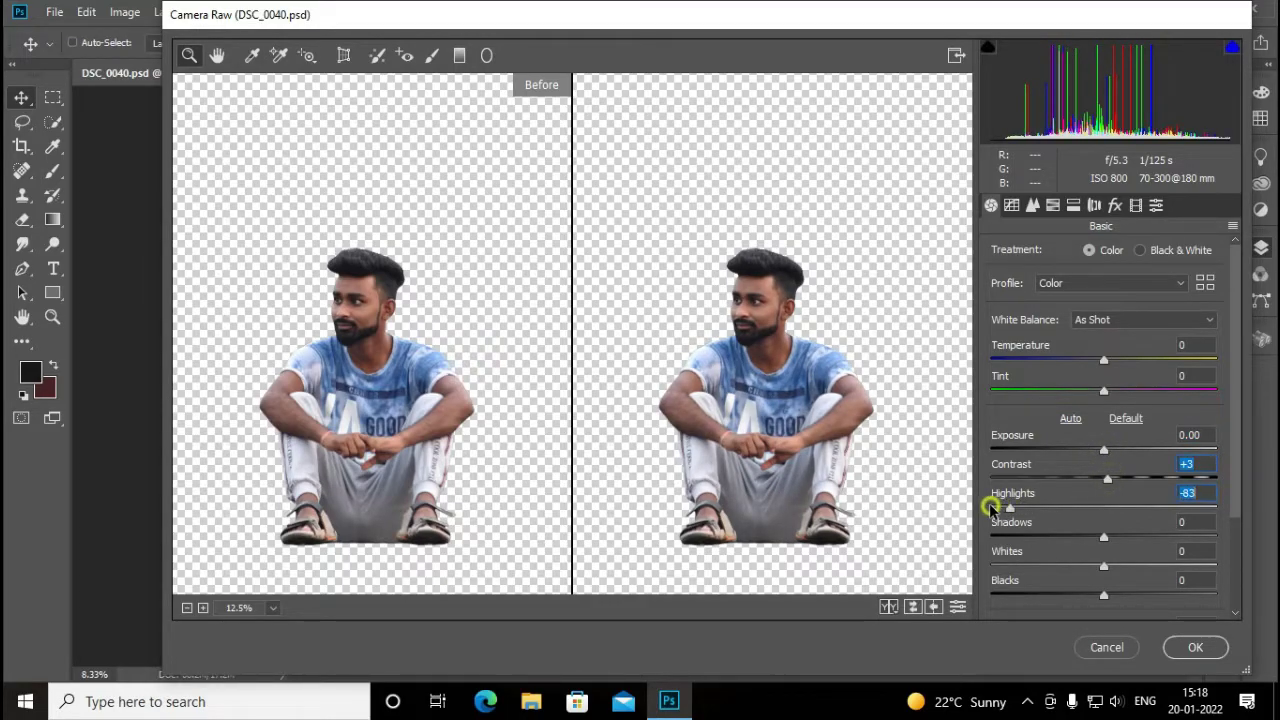
drag(1110, 538, 1237, 540)
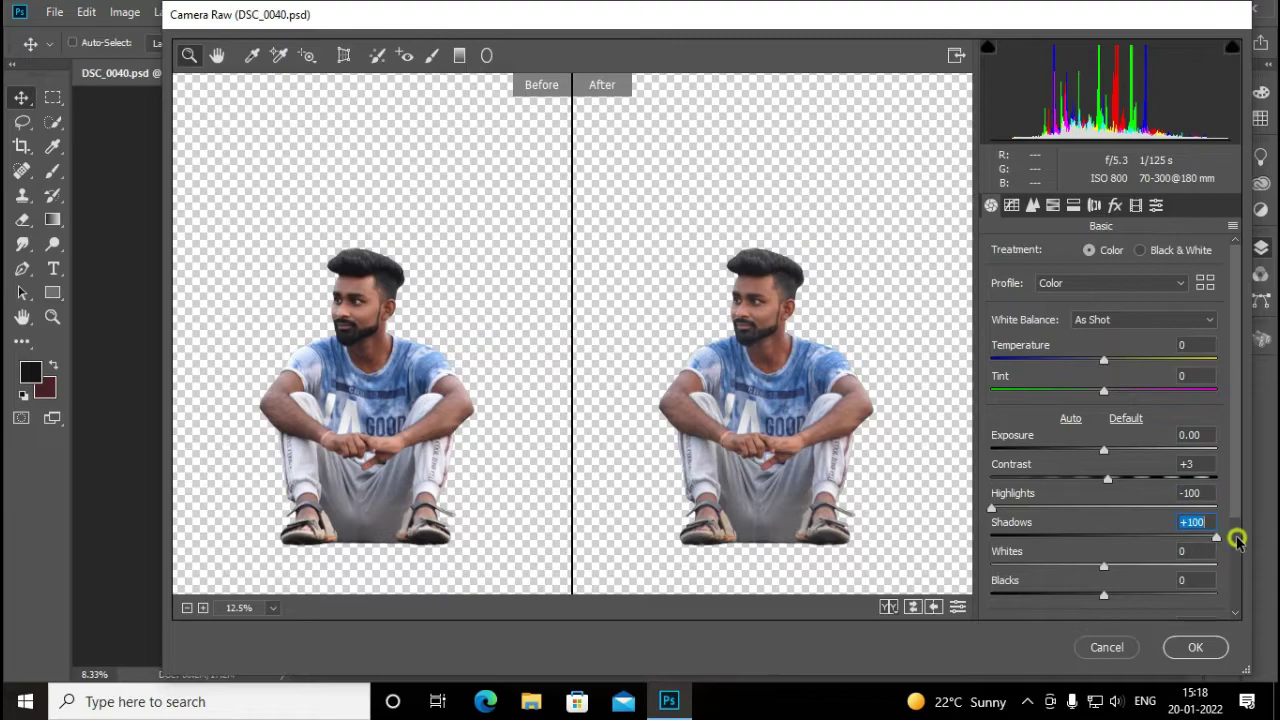
drag(1114, 567, 1139, 567)
scroll(1109, 540, down, 3)
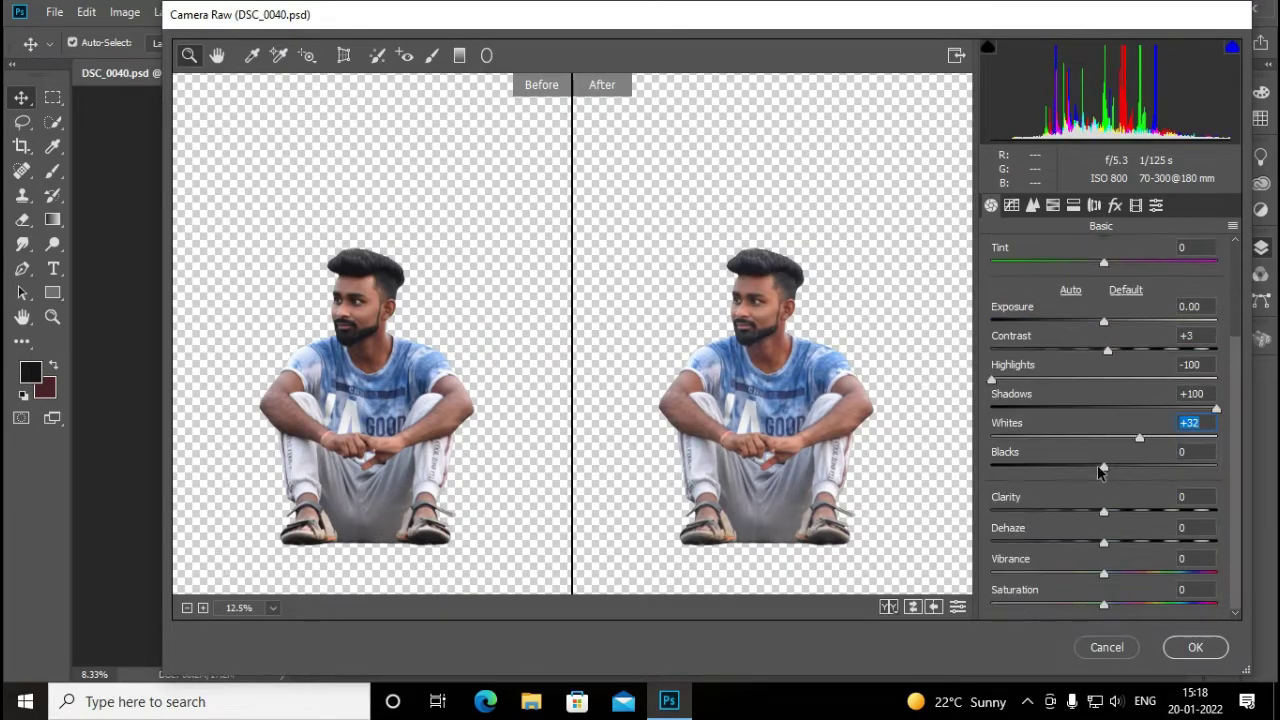
drag(1104, 467, 1097, 467)
drag(1104, 511, 1119, 511)
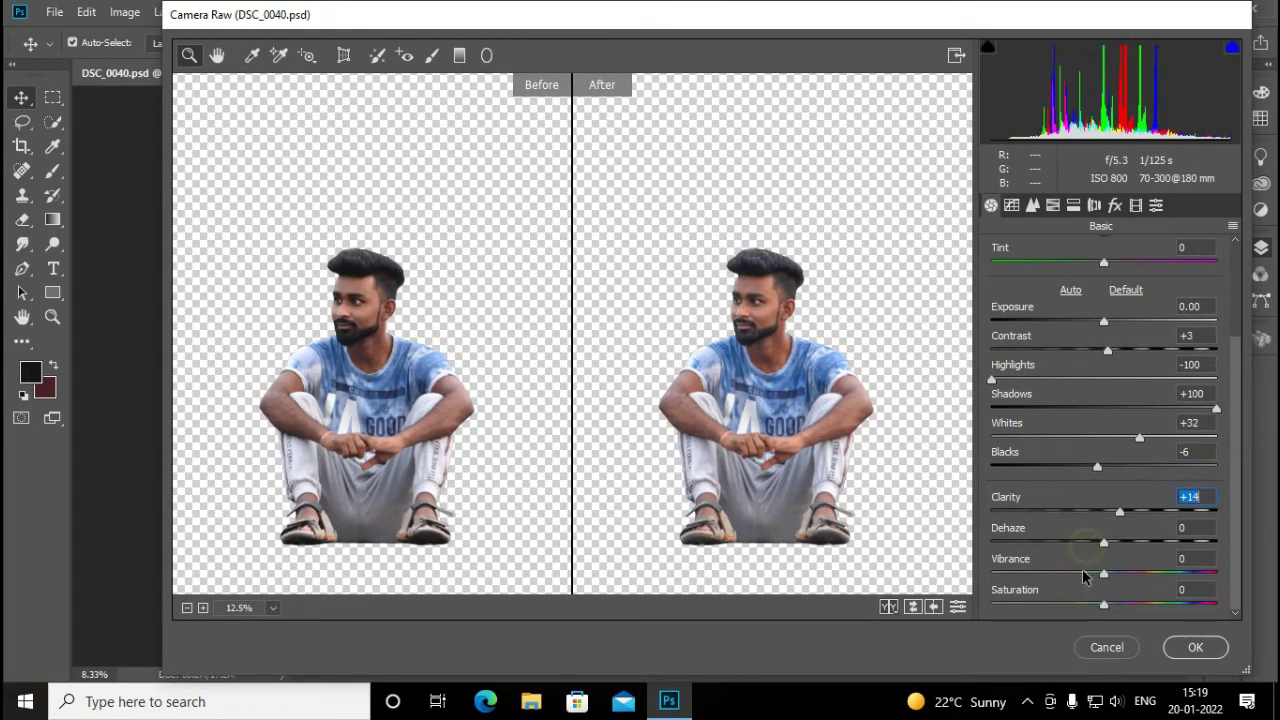
drag(1104, 573, 1075, 572)
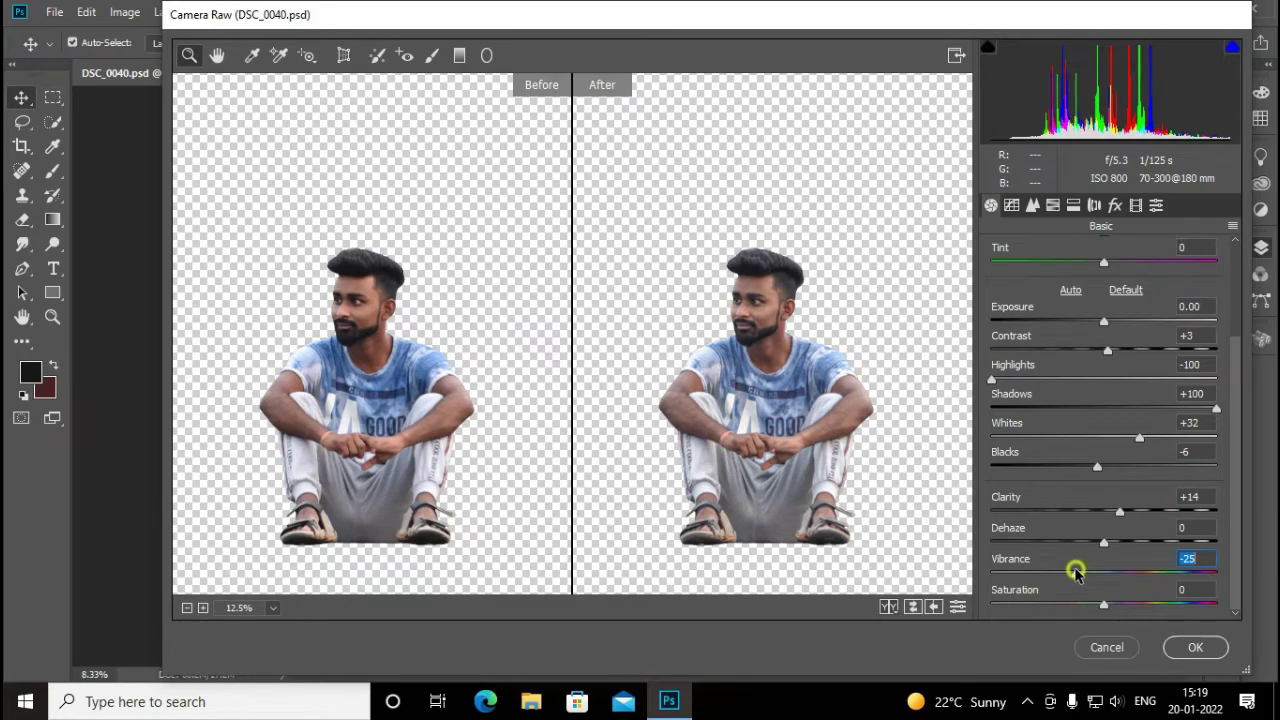
In HSL, brighten the oranges, desaturate blues to -46 and shift their hue to -18, then apply
click(1053, 206)
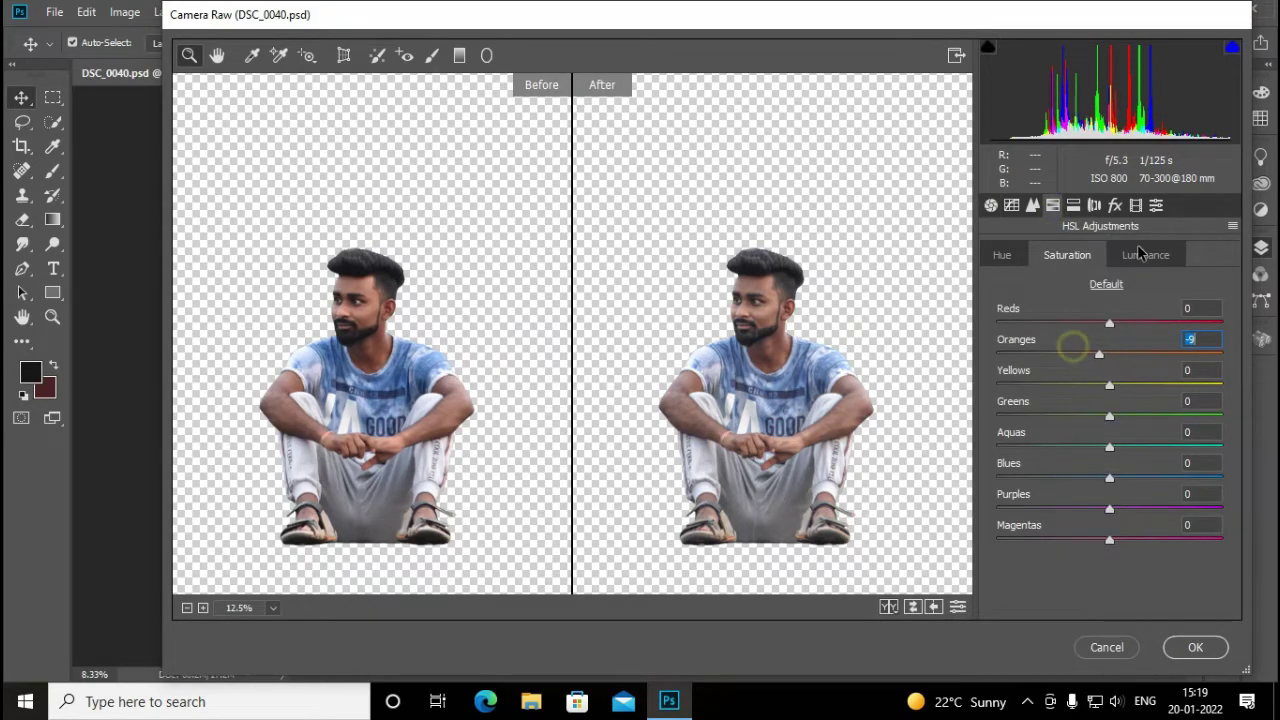
key(ctrl+alt+shift+l)
drag(1066, 338, 1106, 339)
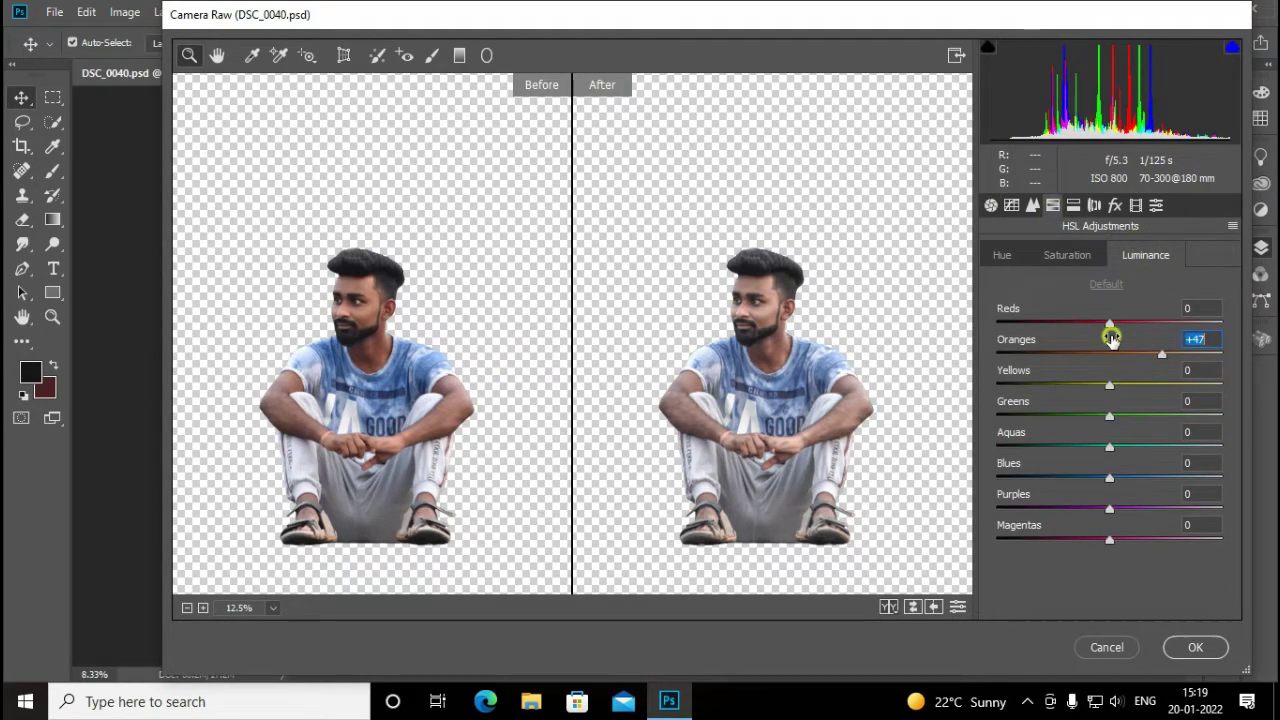
key(ctrl+alt+shift+s)
mouse_move(1092, 478)
mouse_down()
mouse_move(1014, 480)
mouse_move(1089, 480)
mouse_up()
key(ctrl+alt+shift+h)
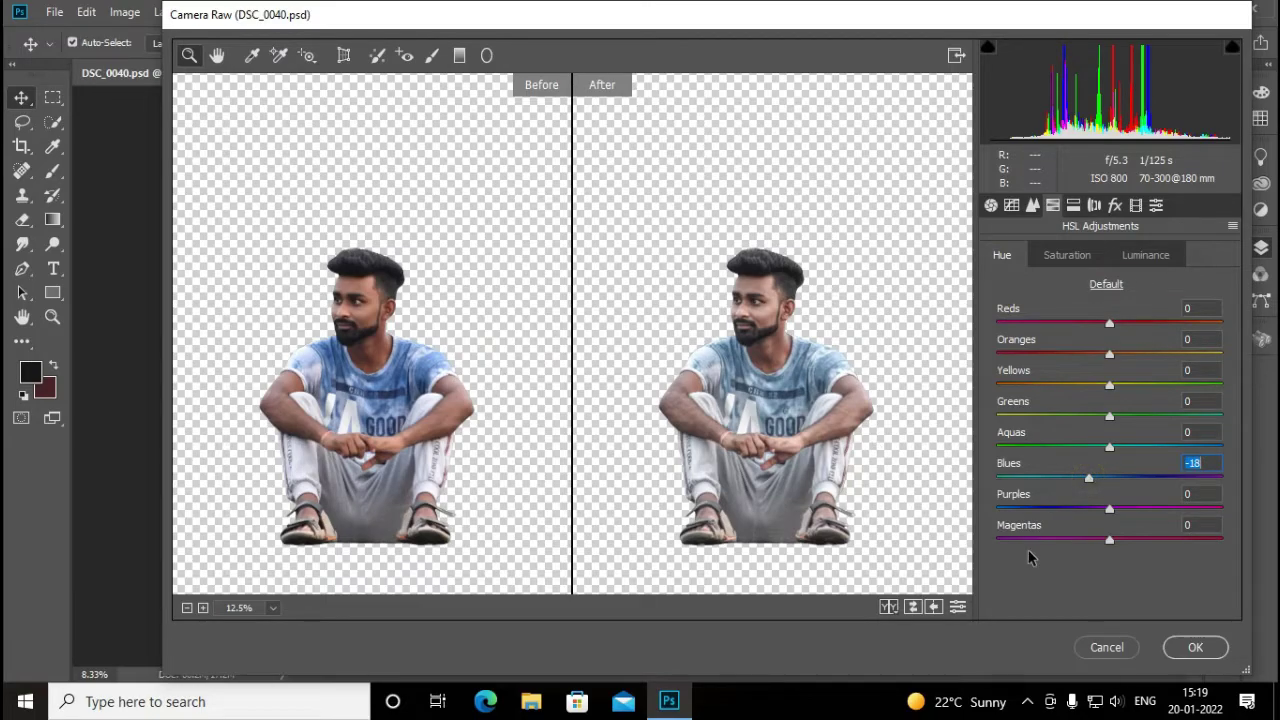
click(1182, 648)
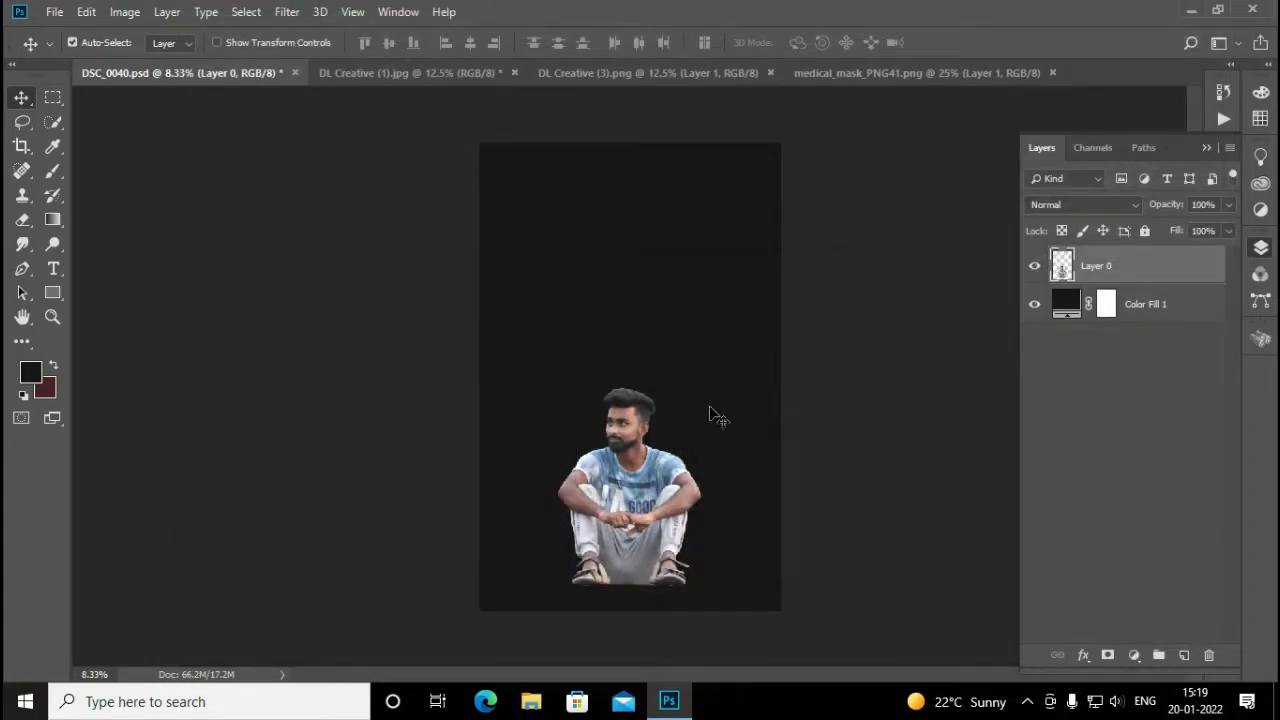
Add a Selective Color adjustment clipped to Layer 0 with Blacks: Black +8
scroll(705, 445, up, 1)
scroll(688, 431, up, 1)
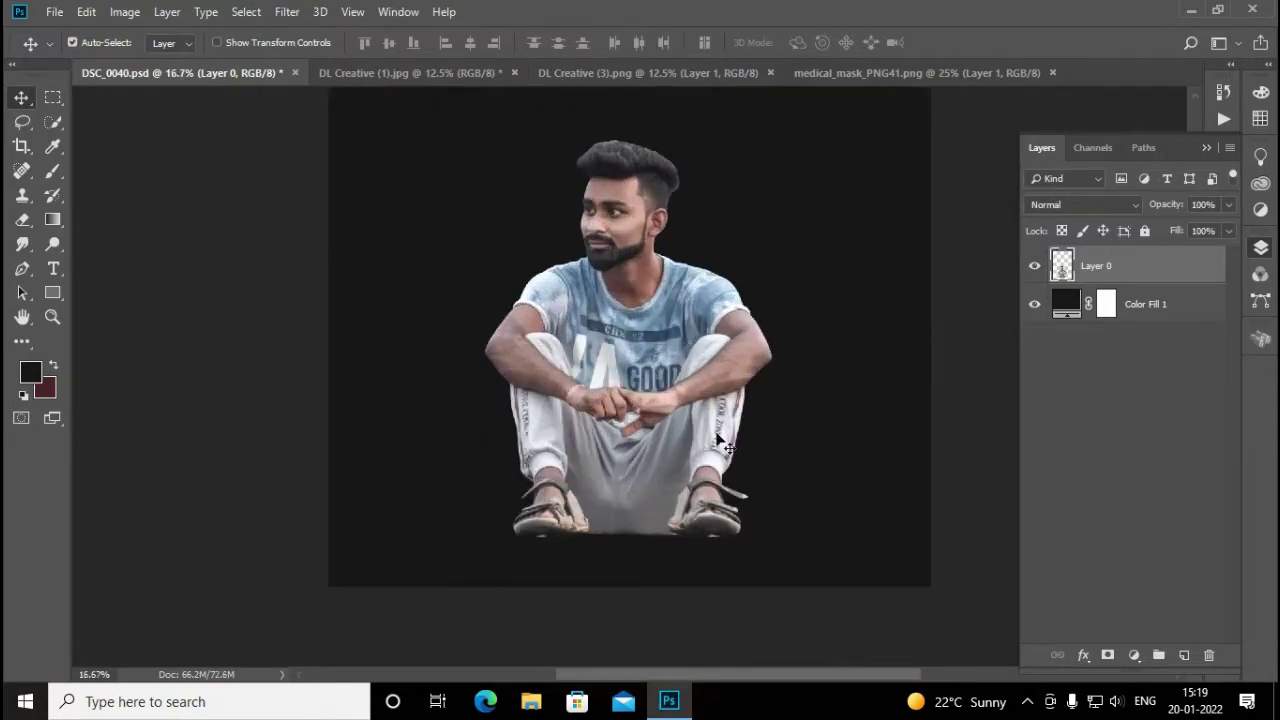
click(1135, 655)
click(1137, 642)
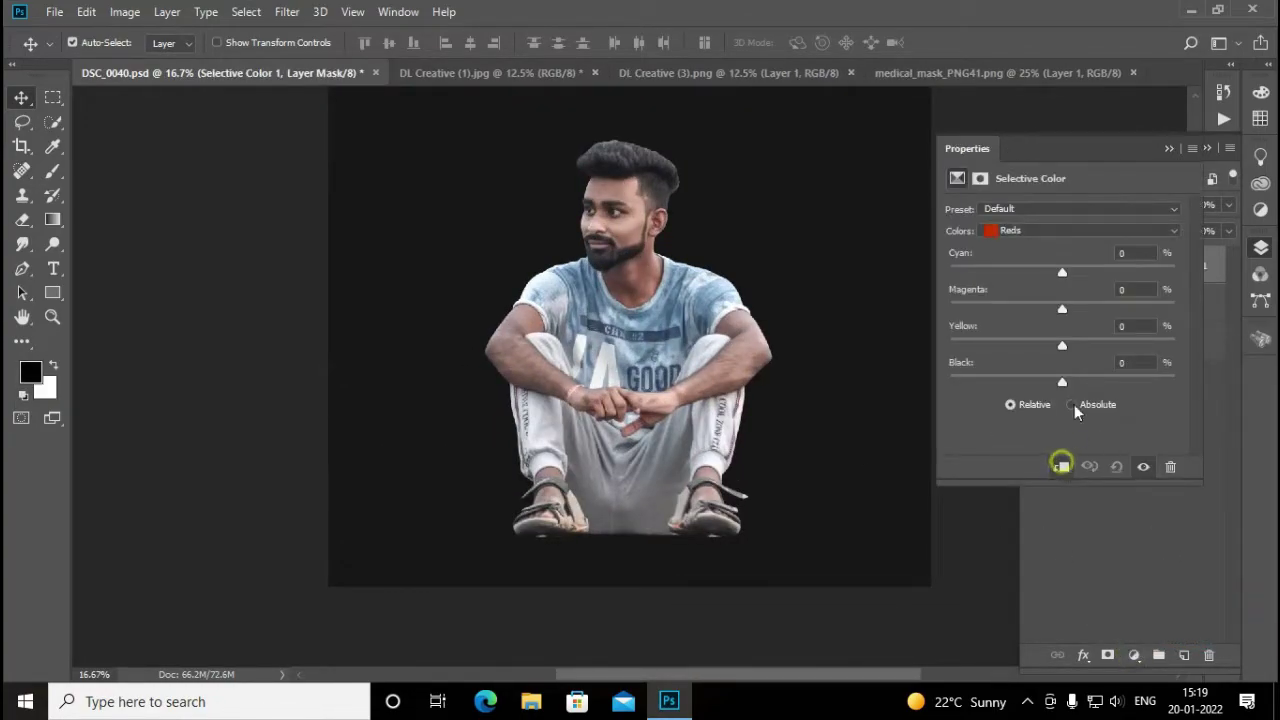
click(1079, 231)
click(1025, 367)
drag(1062, 381, 1071, 383)
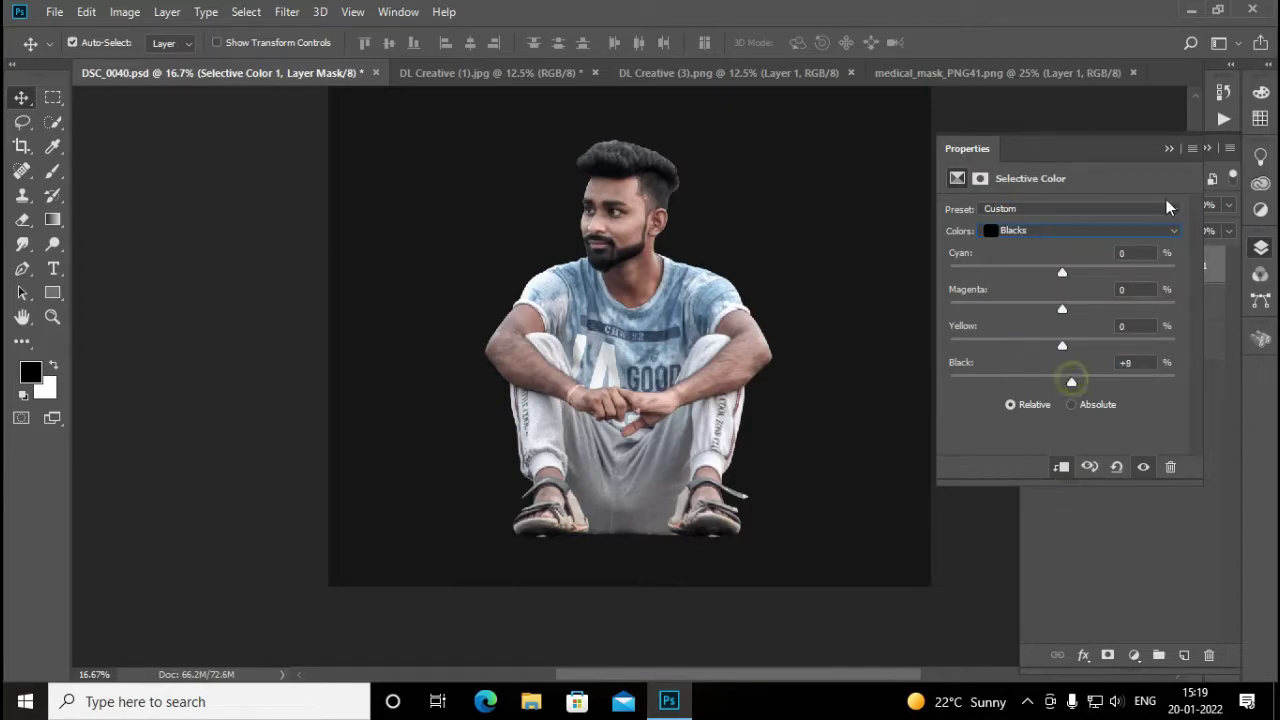
click(1169, 148)
Add empty Layer 1 above Selective Color 1
click(1118, 302)
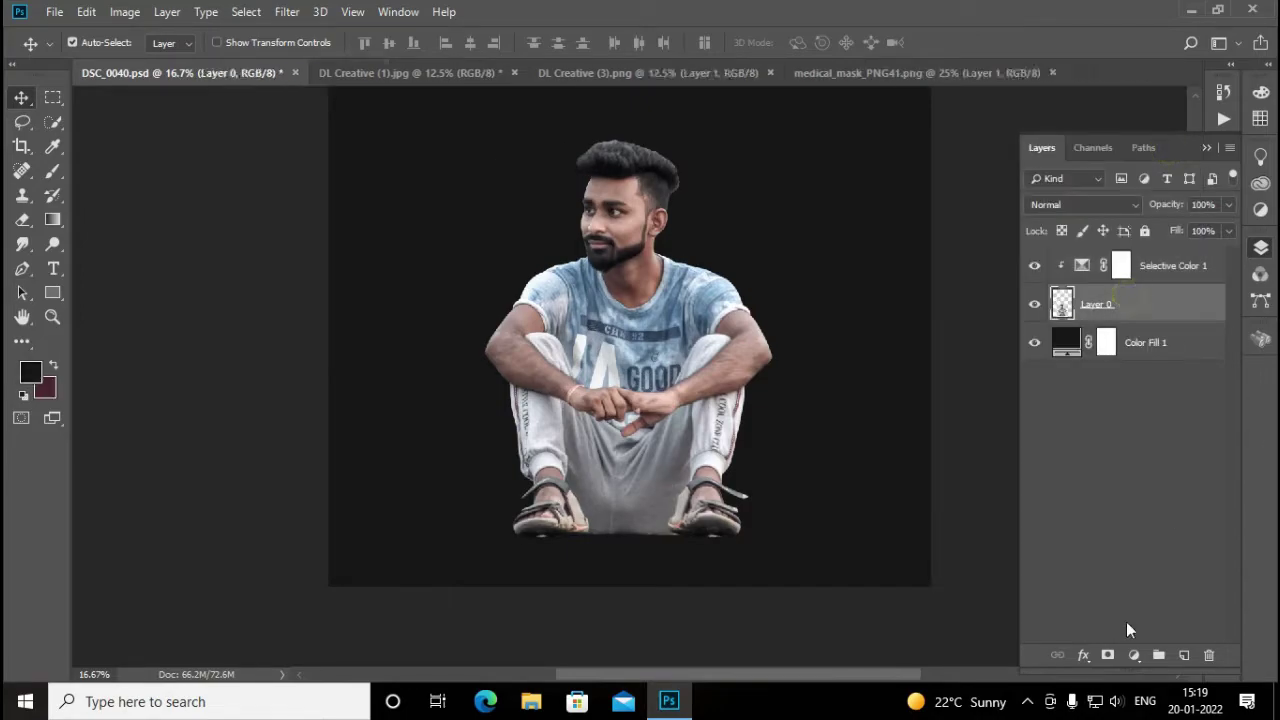
click(1180, 266)
click(1184, 655)
Bring the jail-cell image in as Layer 2 below the man and scale it to about 167%
click(470, 73)
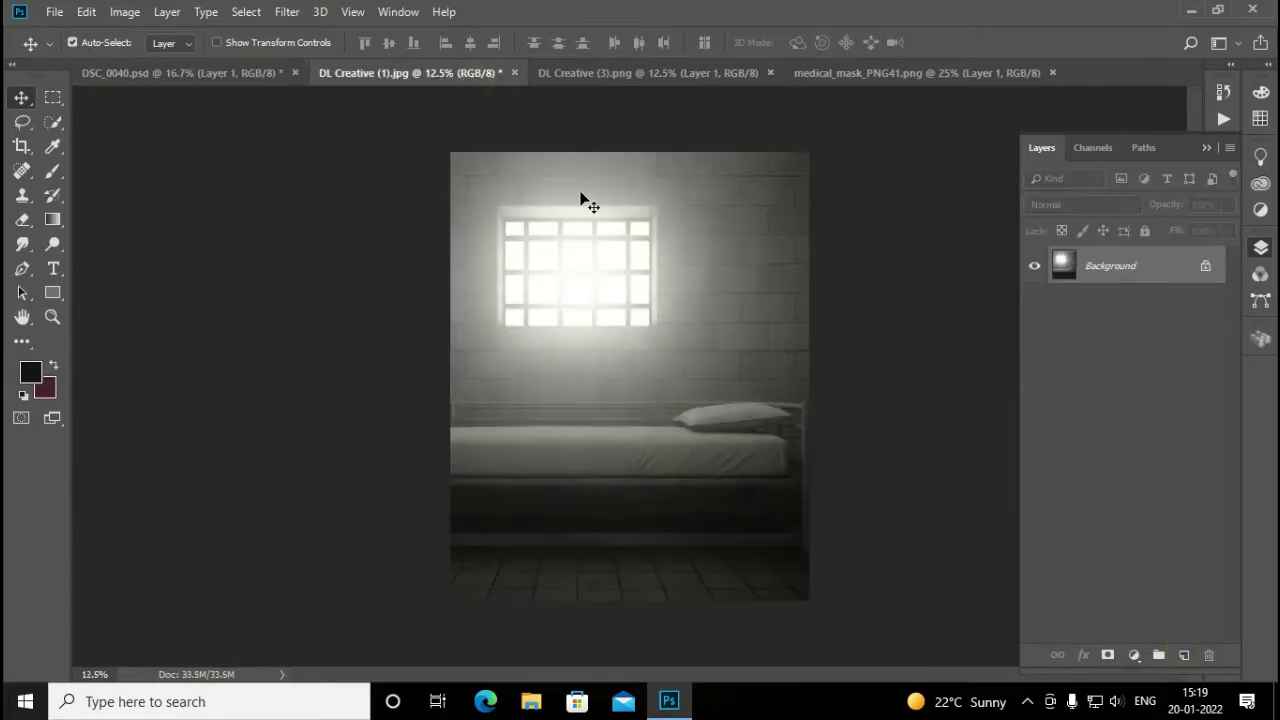
mouse_move(736, 323)
mouse_down()
mouse_move(700, 272)
mouse_move(629, 360)
mouse_up()
drag(1124, 266, 1117, 390)
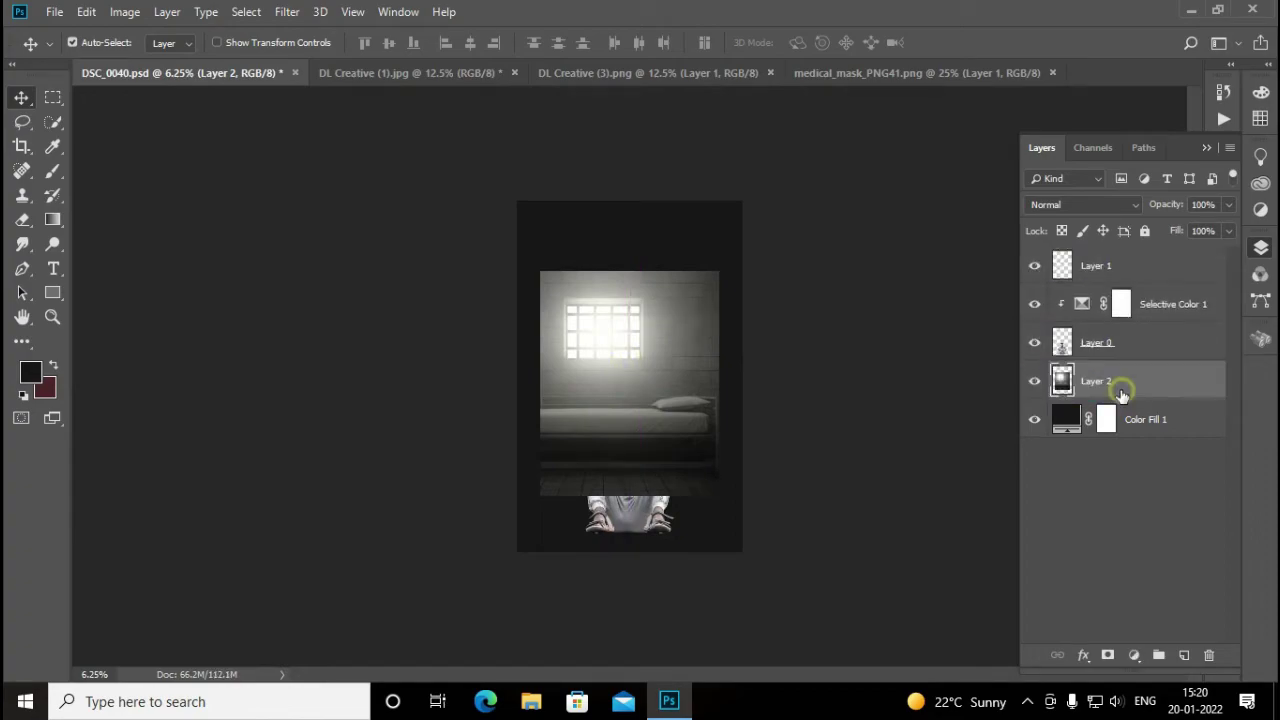
key(ctrl+t)
drag(355, 48, 421, 118)
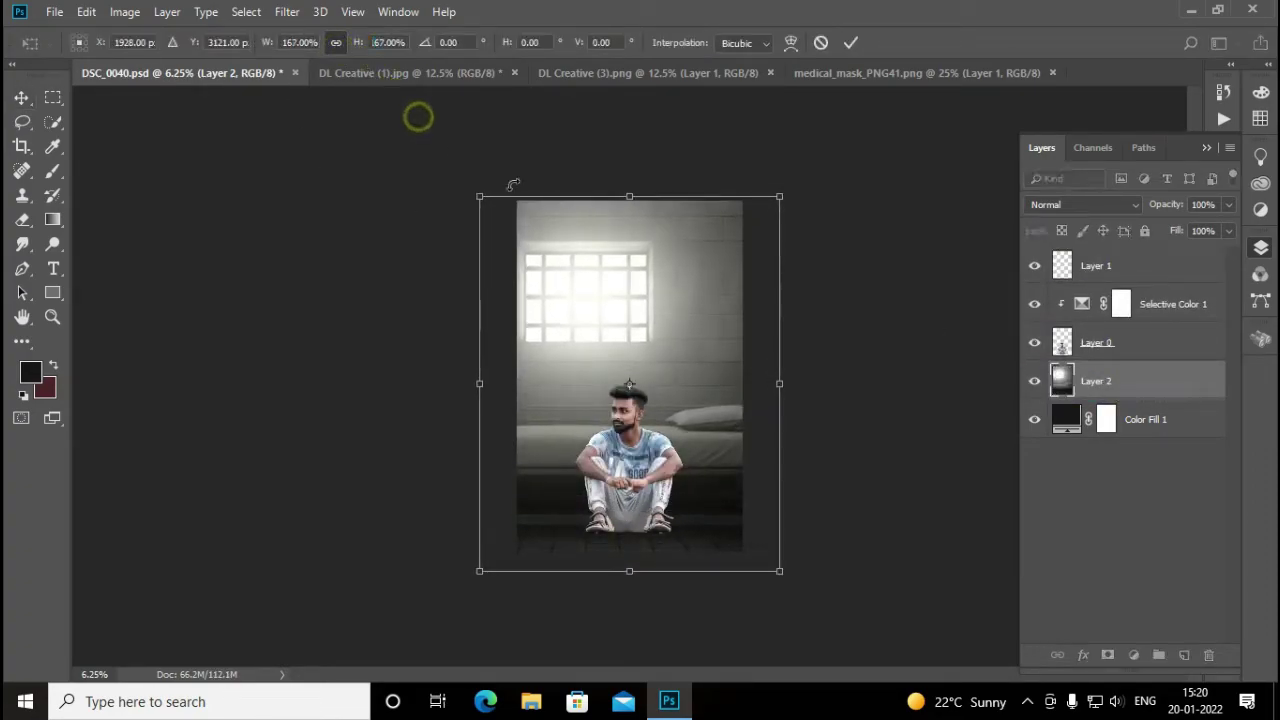
key(Return)
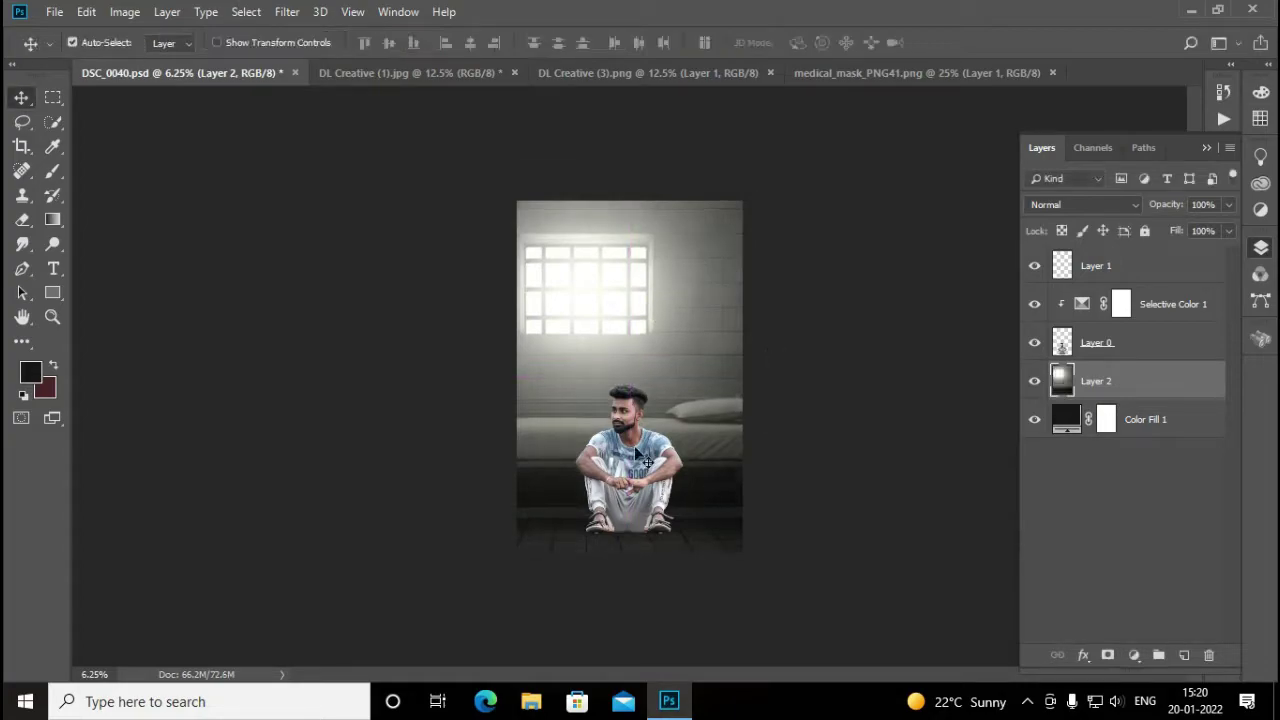
Bring the window-bars image into the composition as Layer 3 at the top of the stack
click(614, 80)
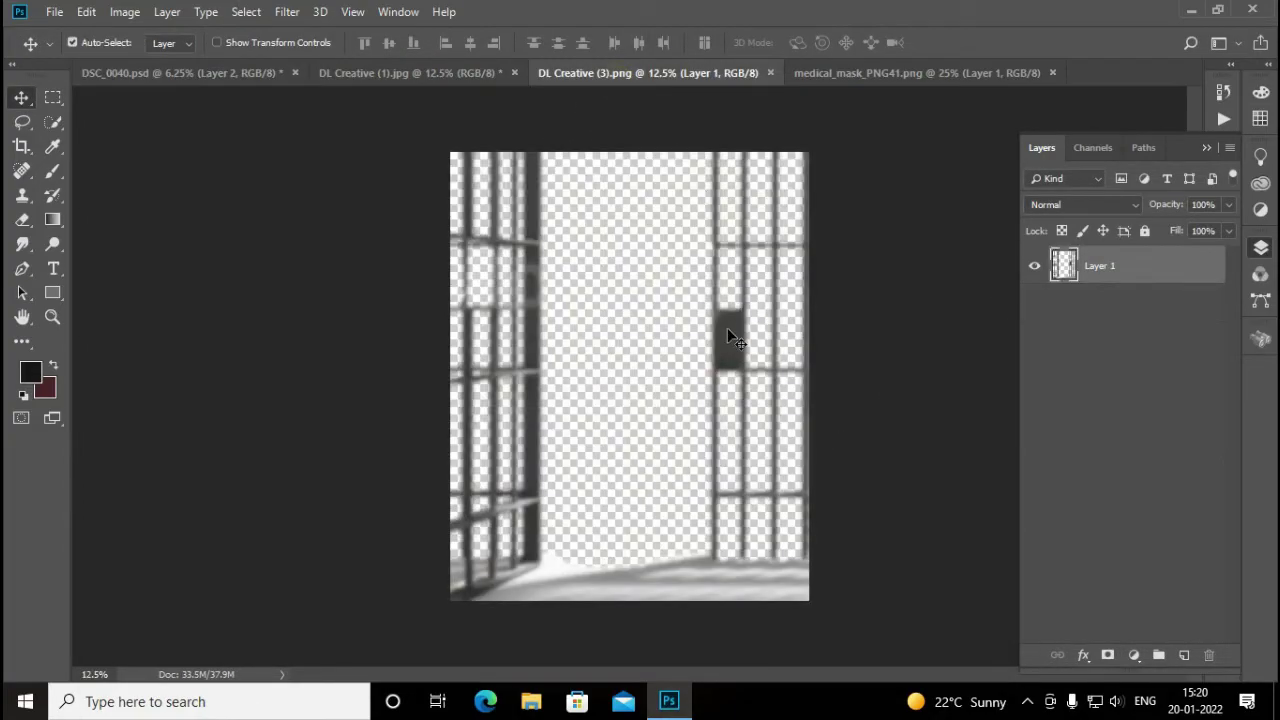
drag(729, 329, 256, 75)
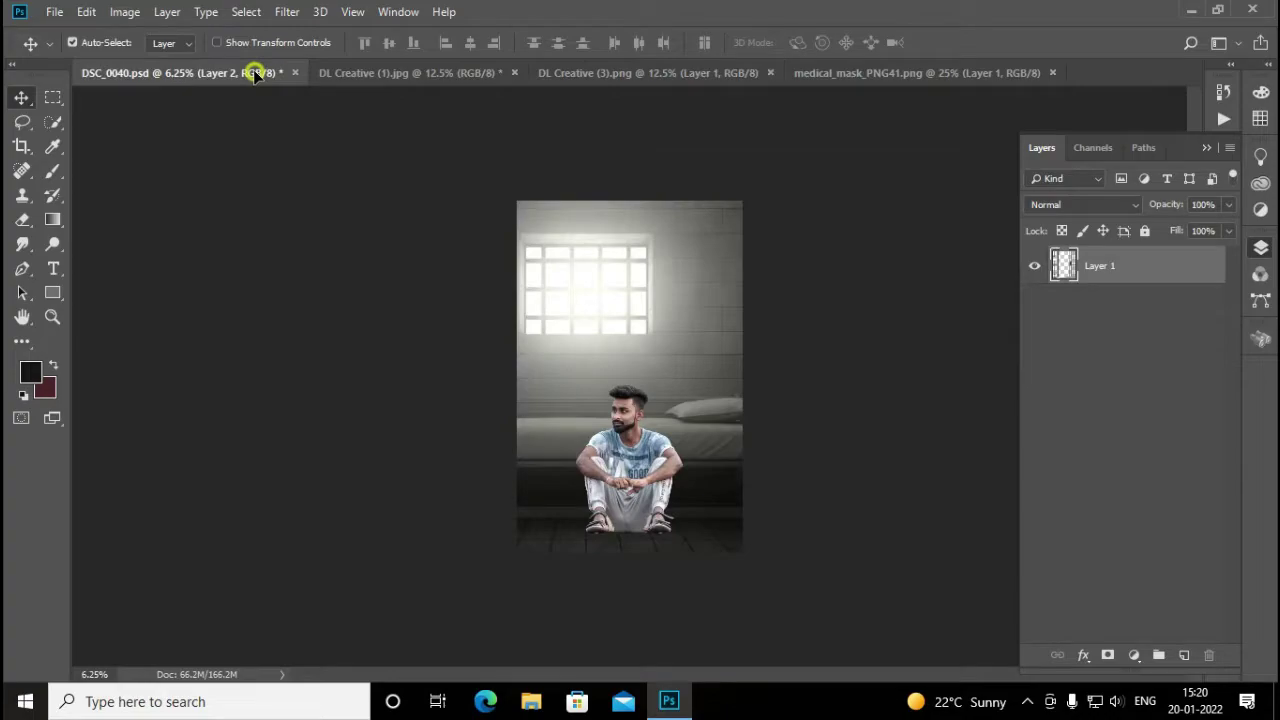
drag(256, 75, 642, 357)
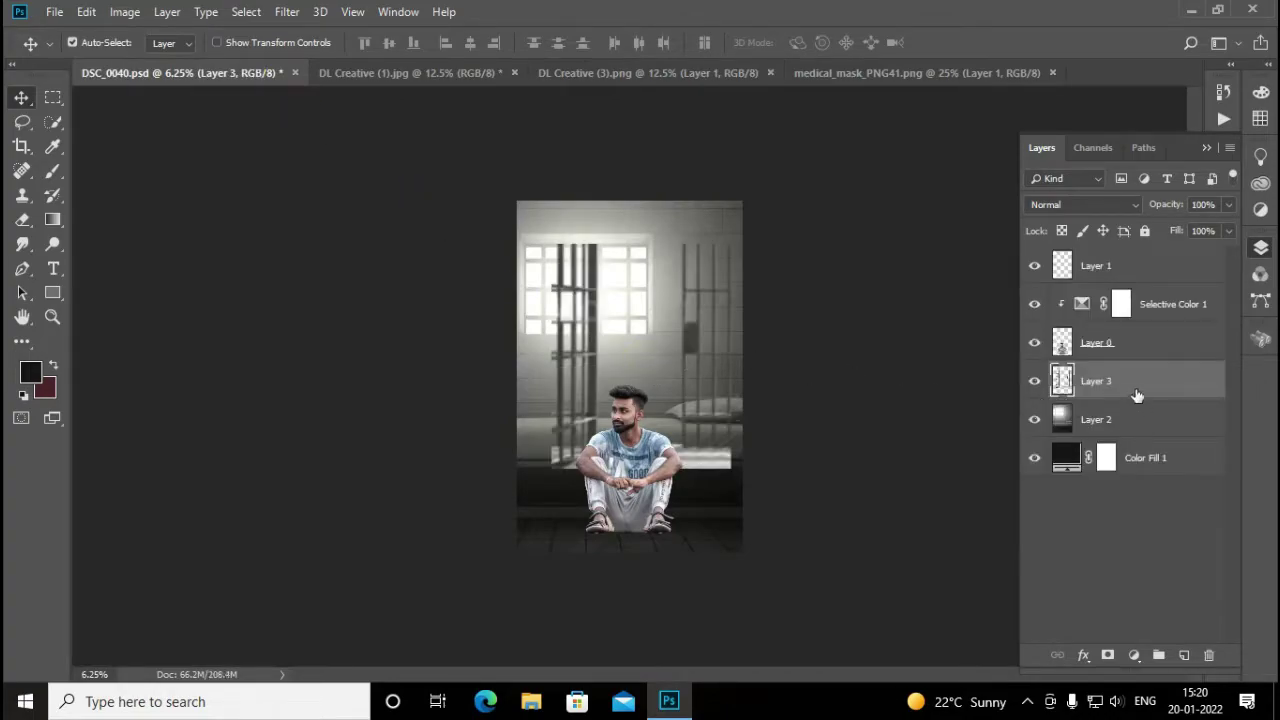
drag(1137, 395, 1128, 260)
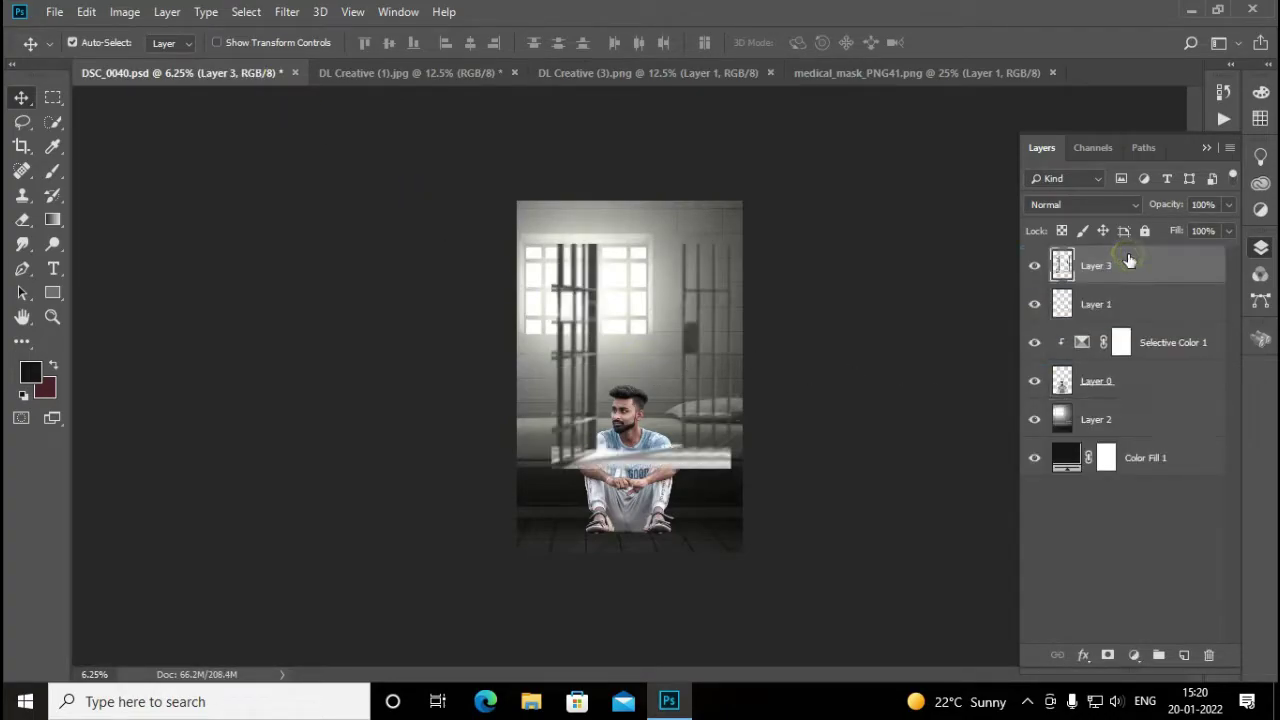
Scale the bars layer to about 166% and position it to fill the canvas
key(ctrl+t)
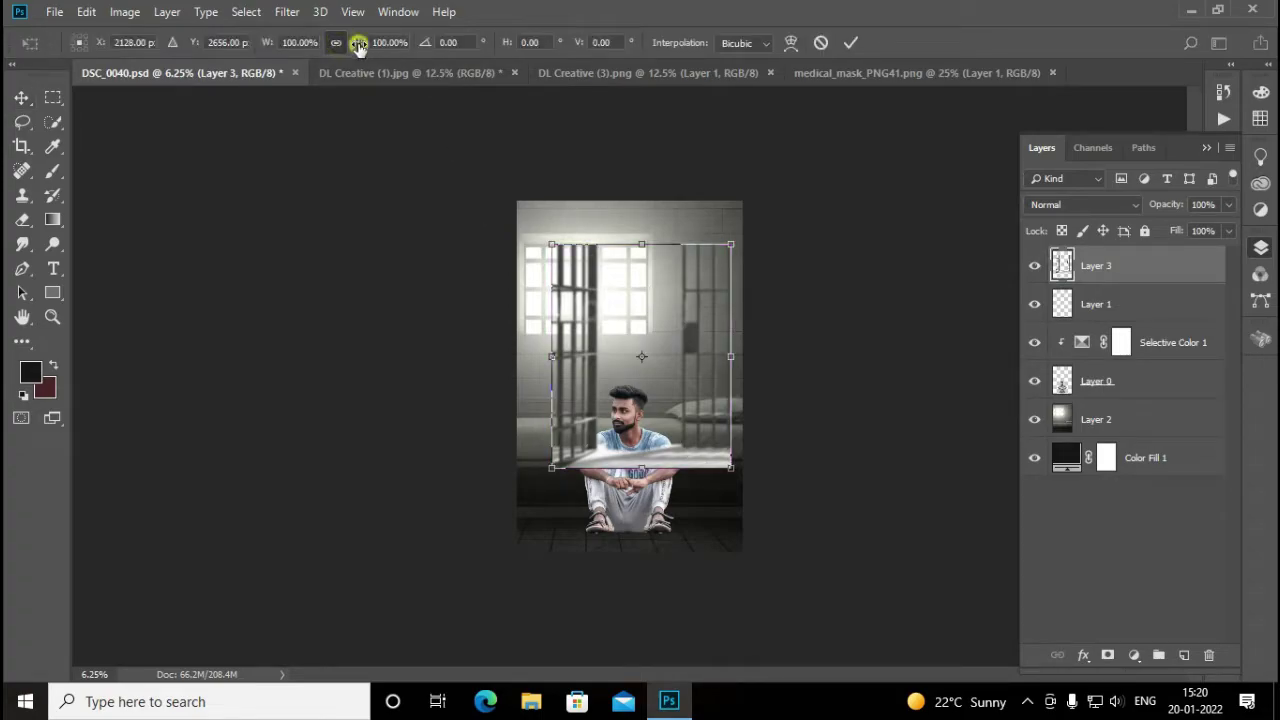
drag(358, 47, 400, 91)
drag(680, 271, 693, 355)
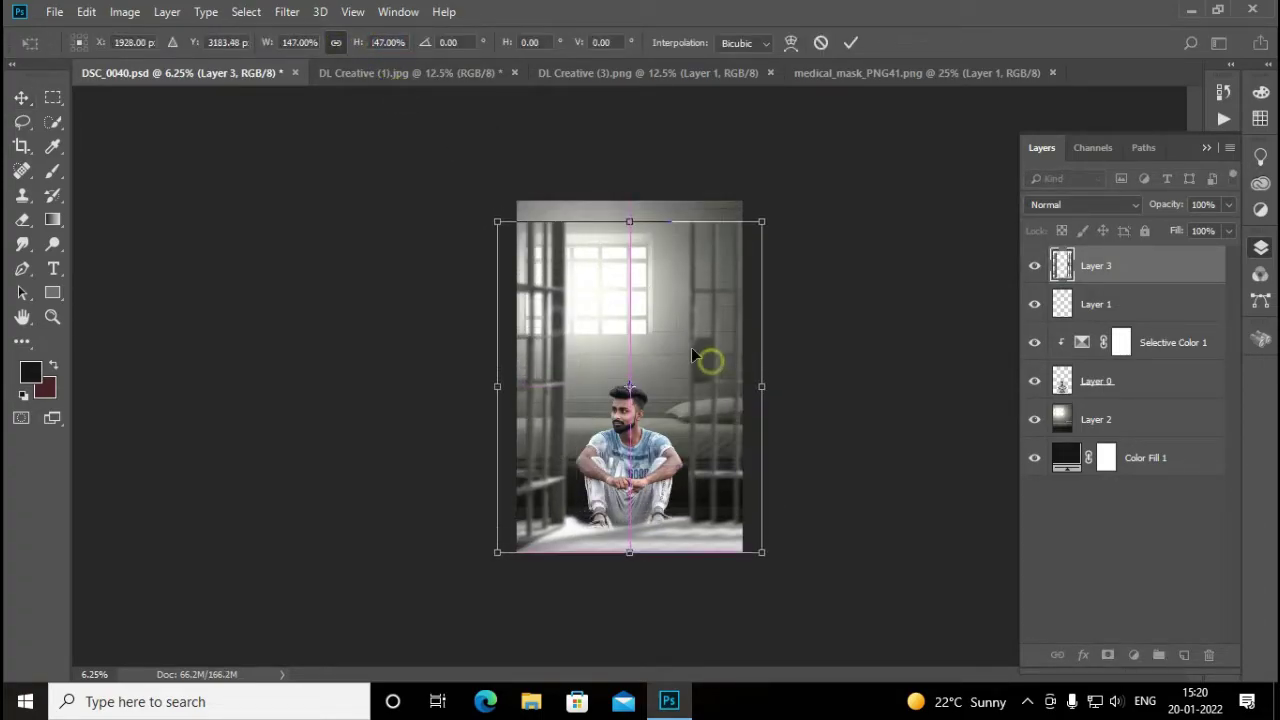
drag(497, 221, 481, 201)
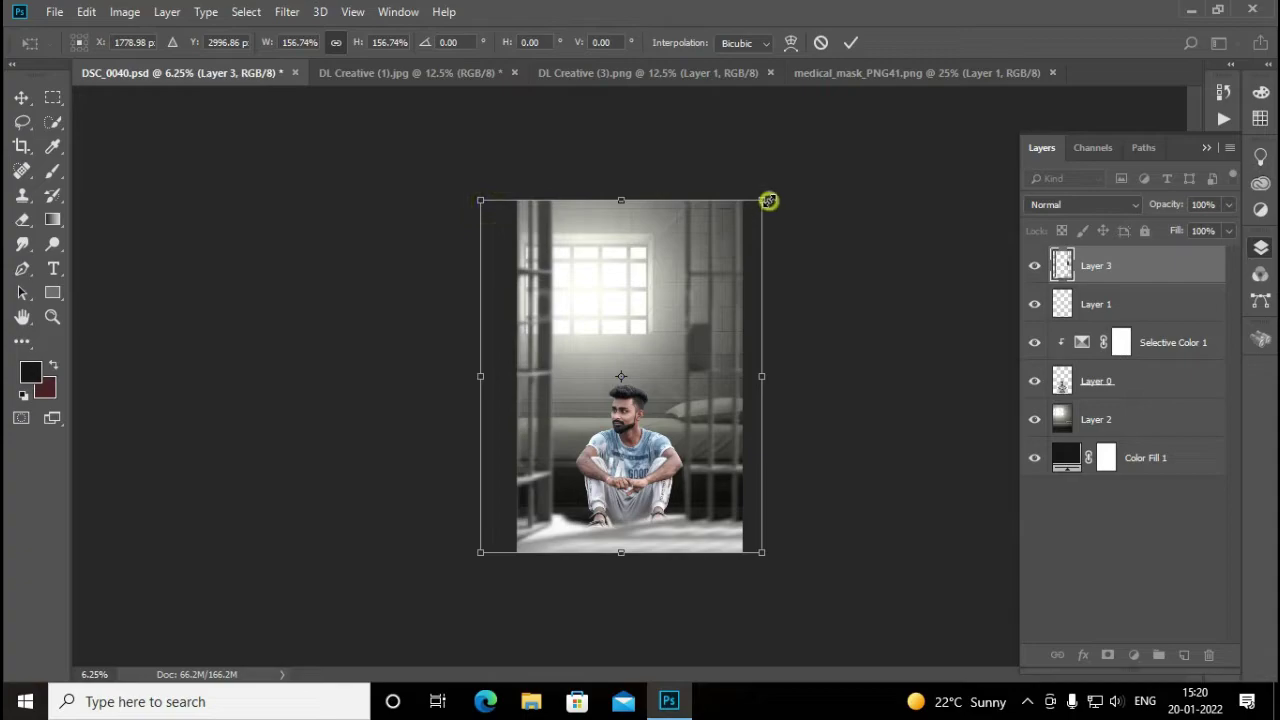
drag(768, 201, 773, 198)
drag(763, 551, 769, 575)
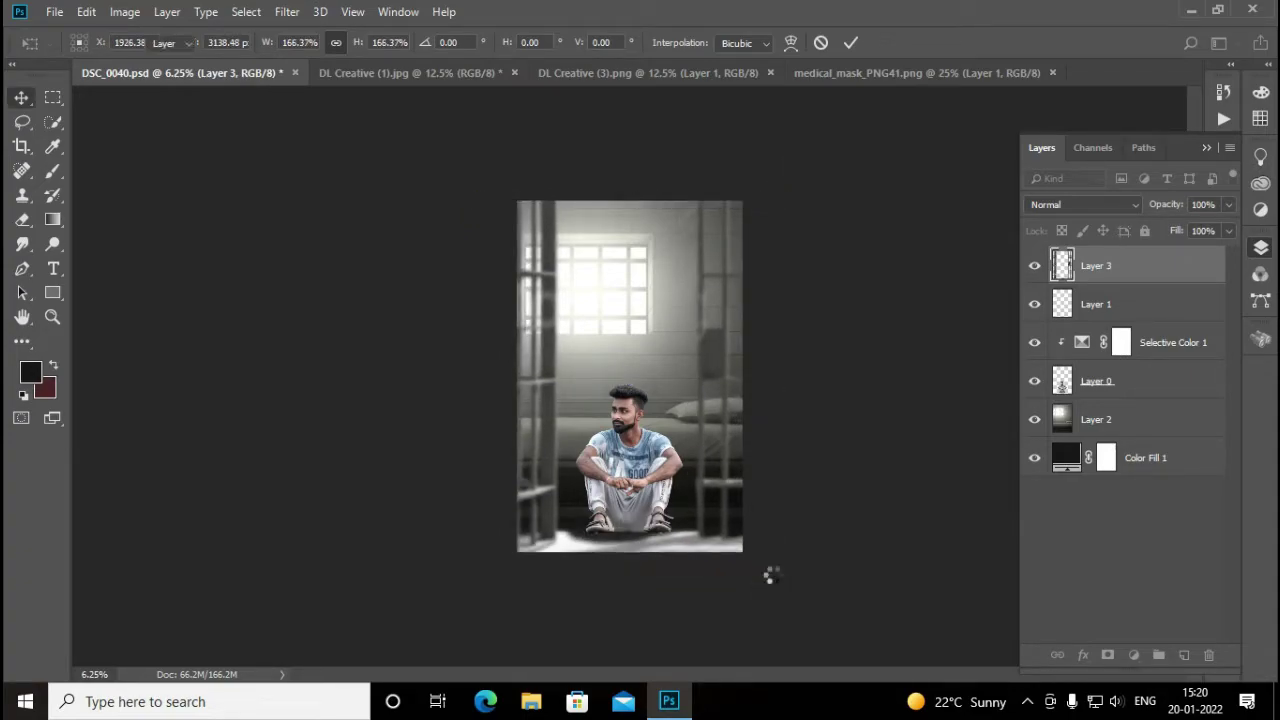
key(ctrl+plus)
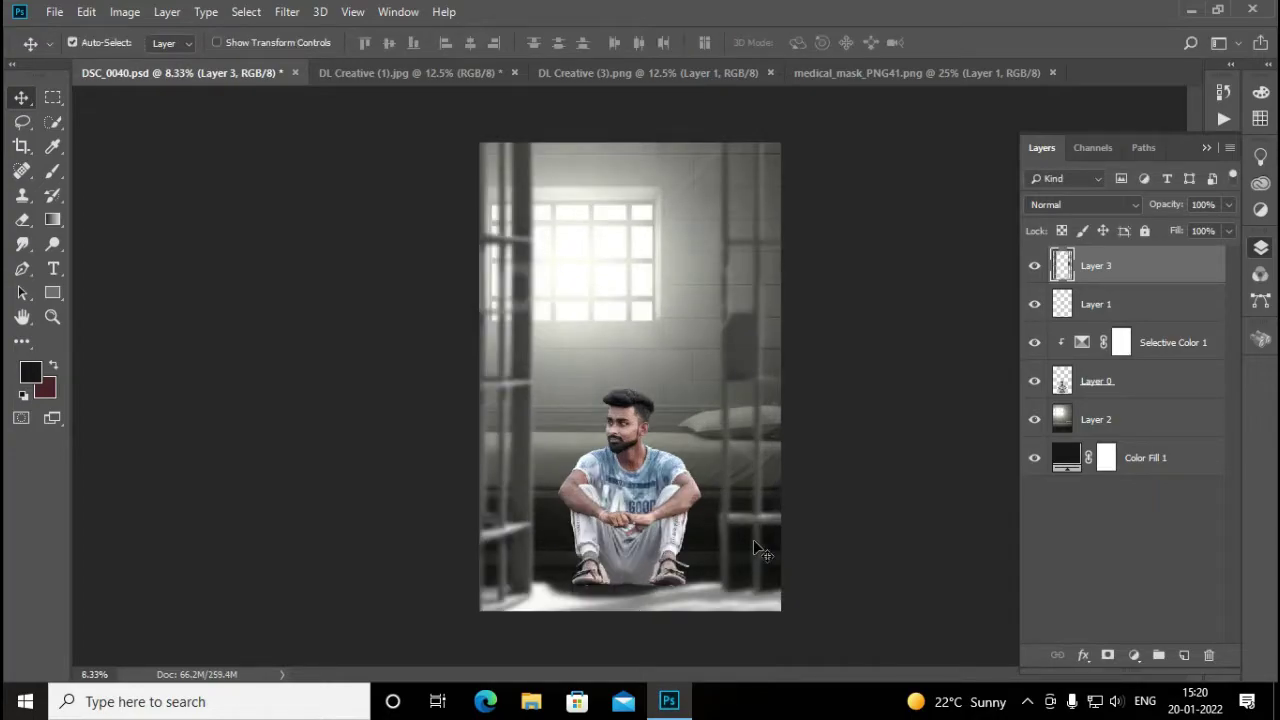
Add a mask to Layer 3 and paint out the white patch under the feet with a soft black brush
click(1107, 656)
key(ctrl+plus)
scroll(726, 541, down, 2)
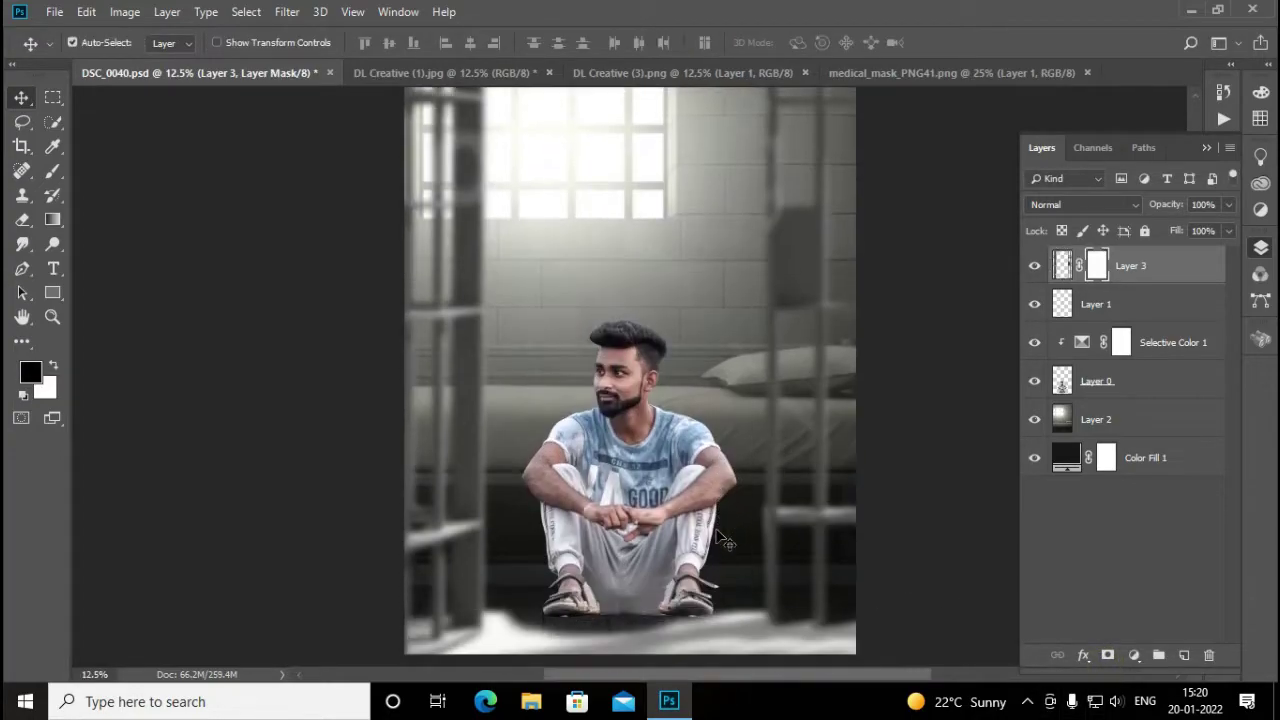
scroll(726, 541, down, 1)
key(b)
right_click(598, 320)
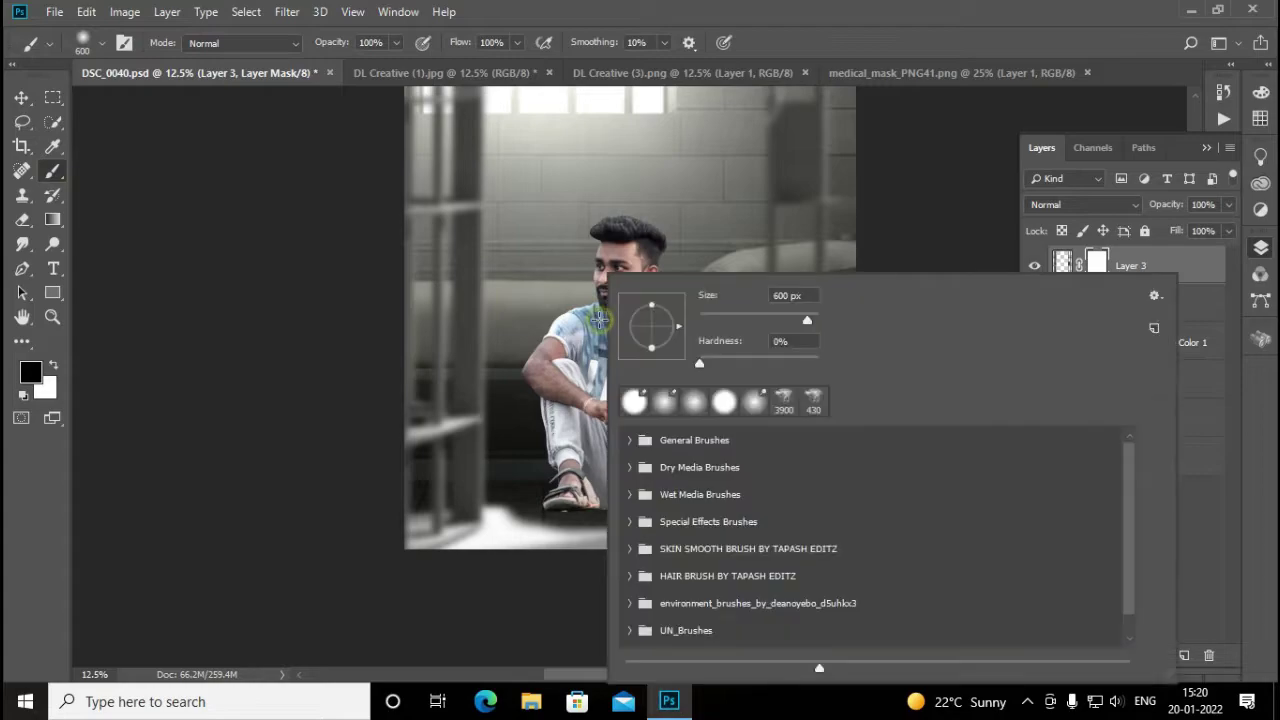
click(789, 138)
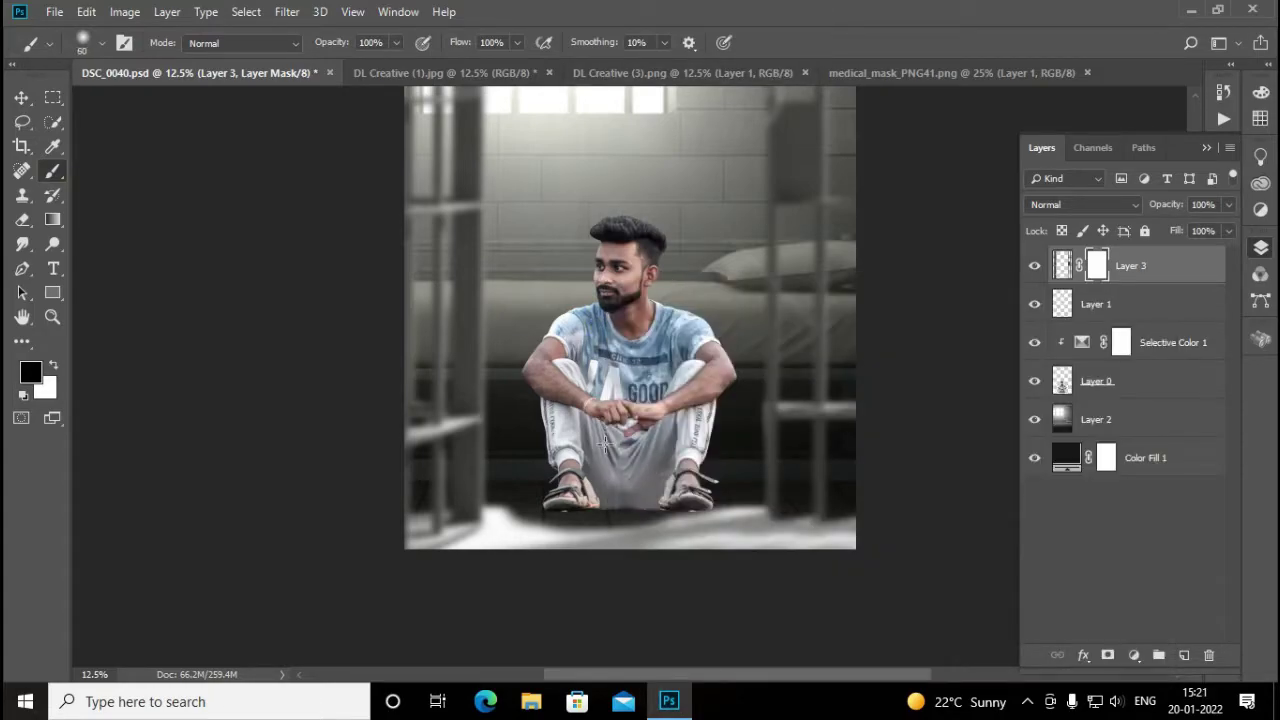
mouse_move(615, 520)
mouse_down()
mouse_move(685, 530)
mouse_move(709, 509)
mouse_move(740, 514)
mouse_move(683, 541)
mouse_move(766, 577)
mouse_move(537, 523)
mouse_move(531, 480)
mouse_move(534, 554)
mouse_up()
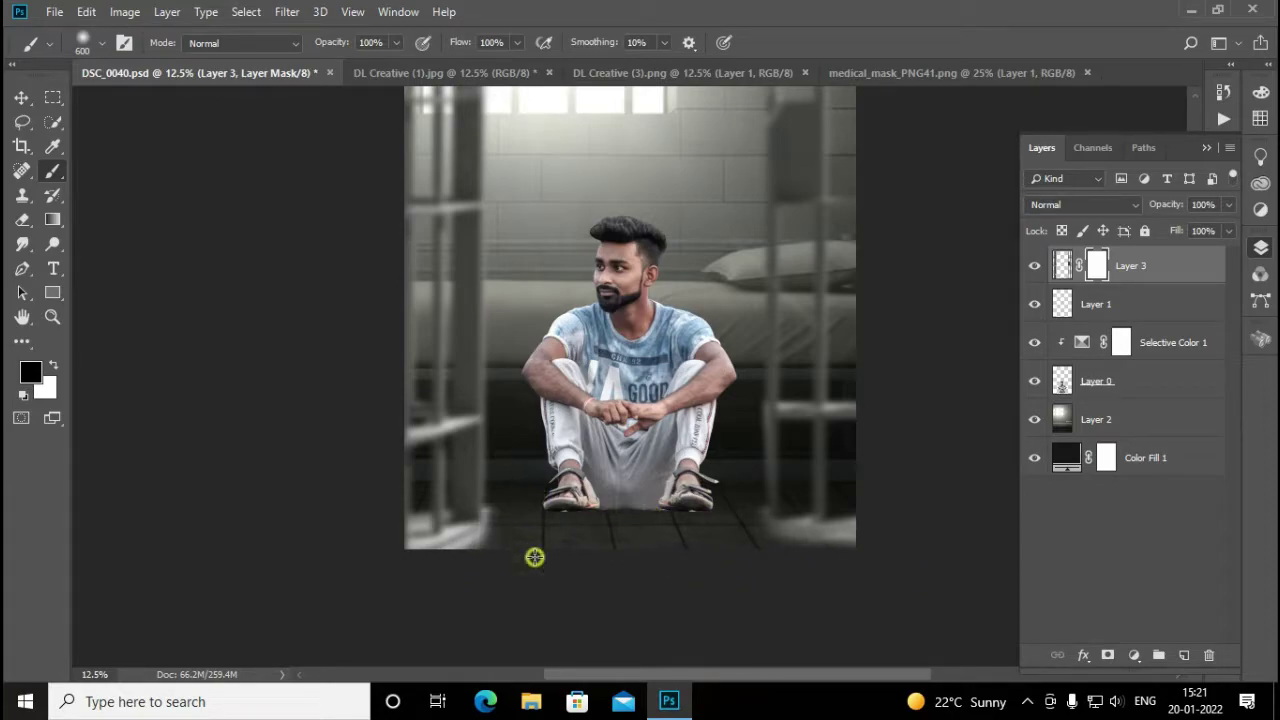
Fit the whole image in view and move Layer 1 below Selective Color 1
key(ctrl+minus)
scroll(645, 410, up, 1)
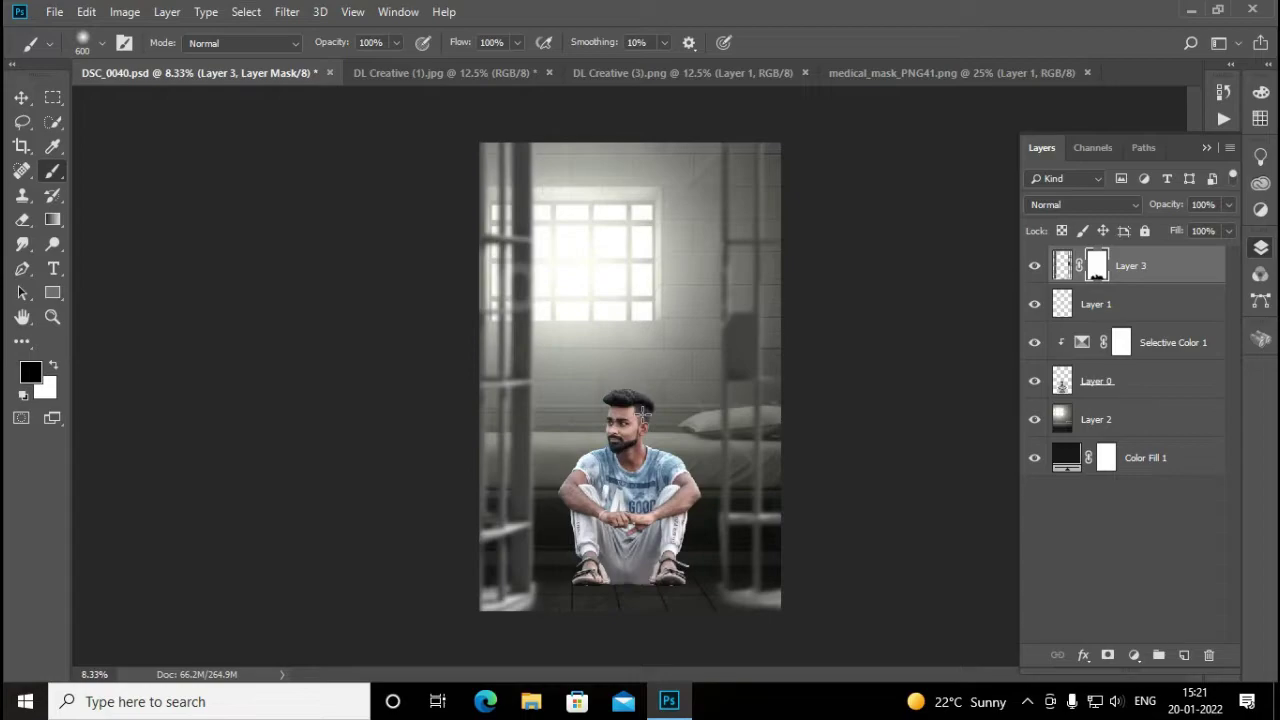
scroll(645, 410, up, 1)
scroll(645, 410, up, 1)
scroll(643, 417, down, 3)
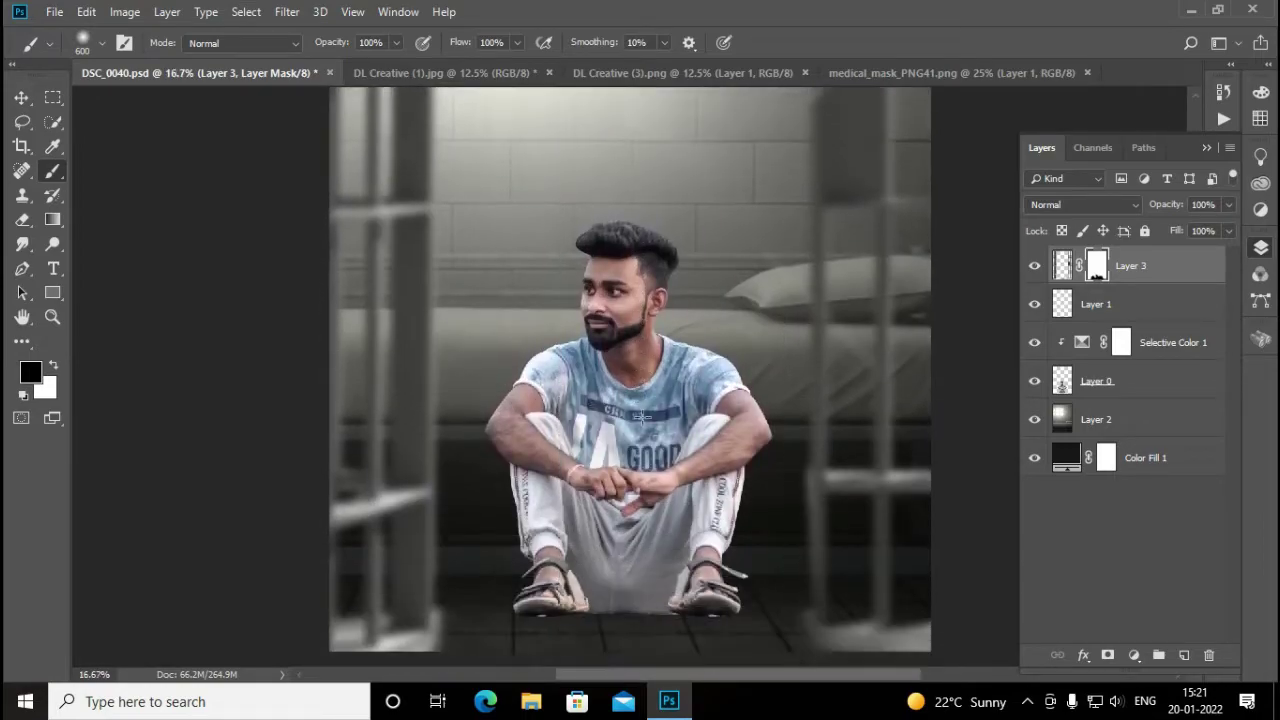
scroll(643, 417, down, 1)
scroll(643, 417, down, 1)
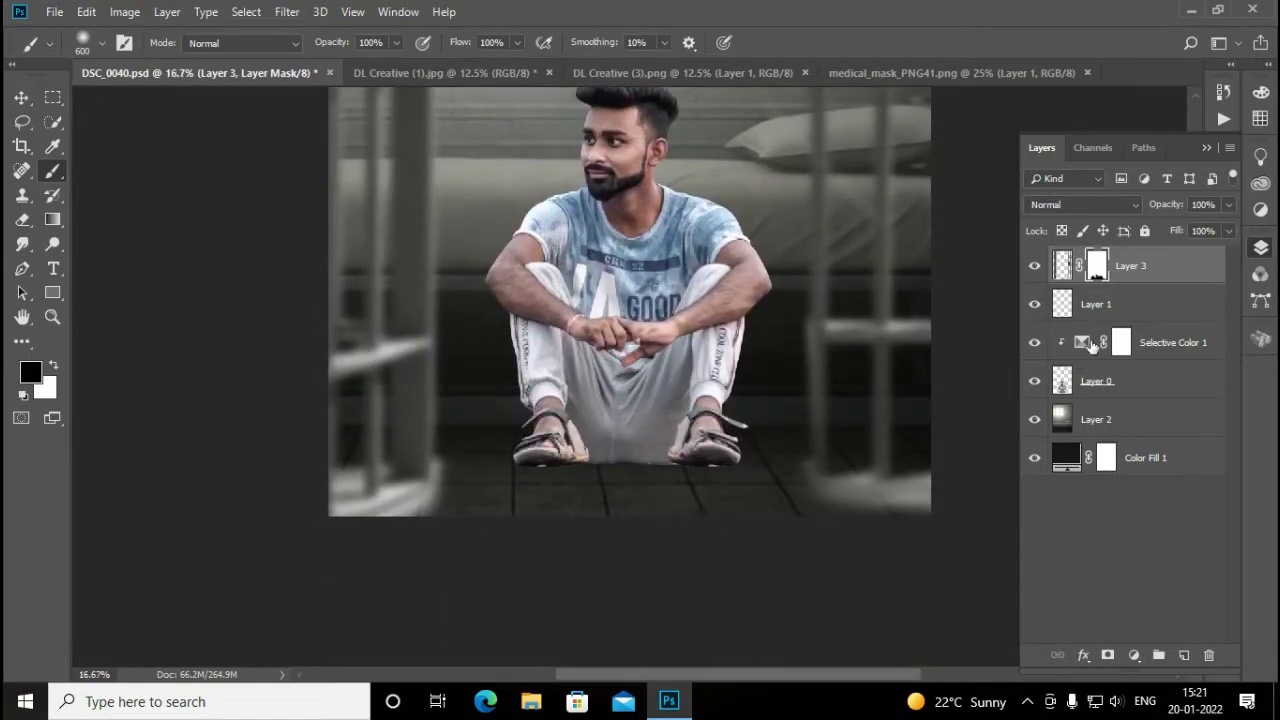
drag(1165, 304, 1170, 368)
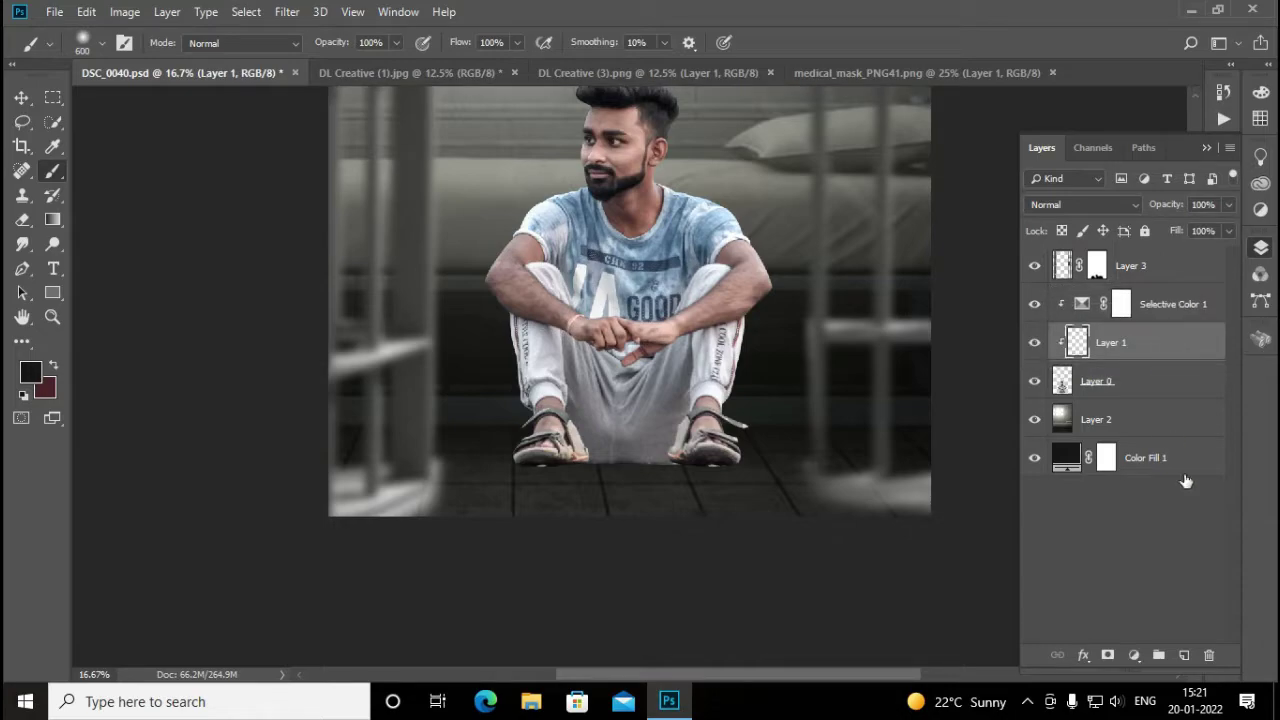
Sample a near-black floor colour as the foreground colour
click(40, 373)
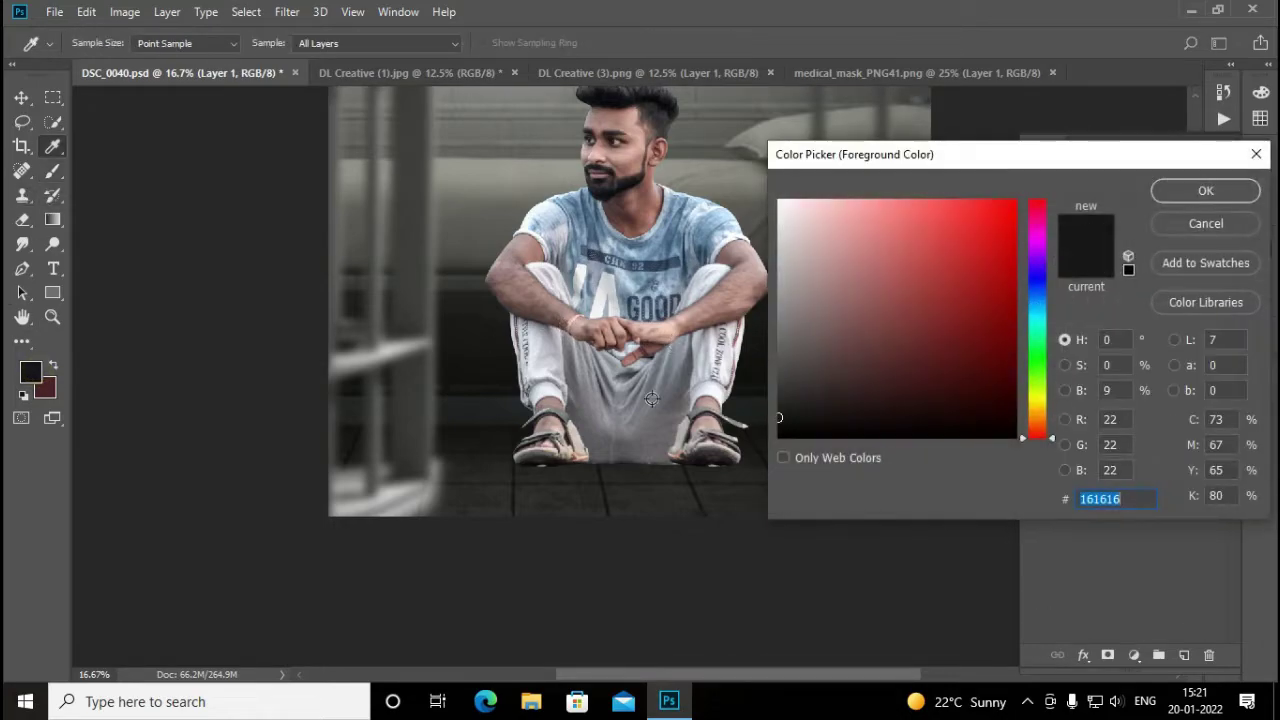
click(503, 432)
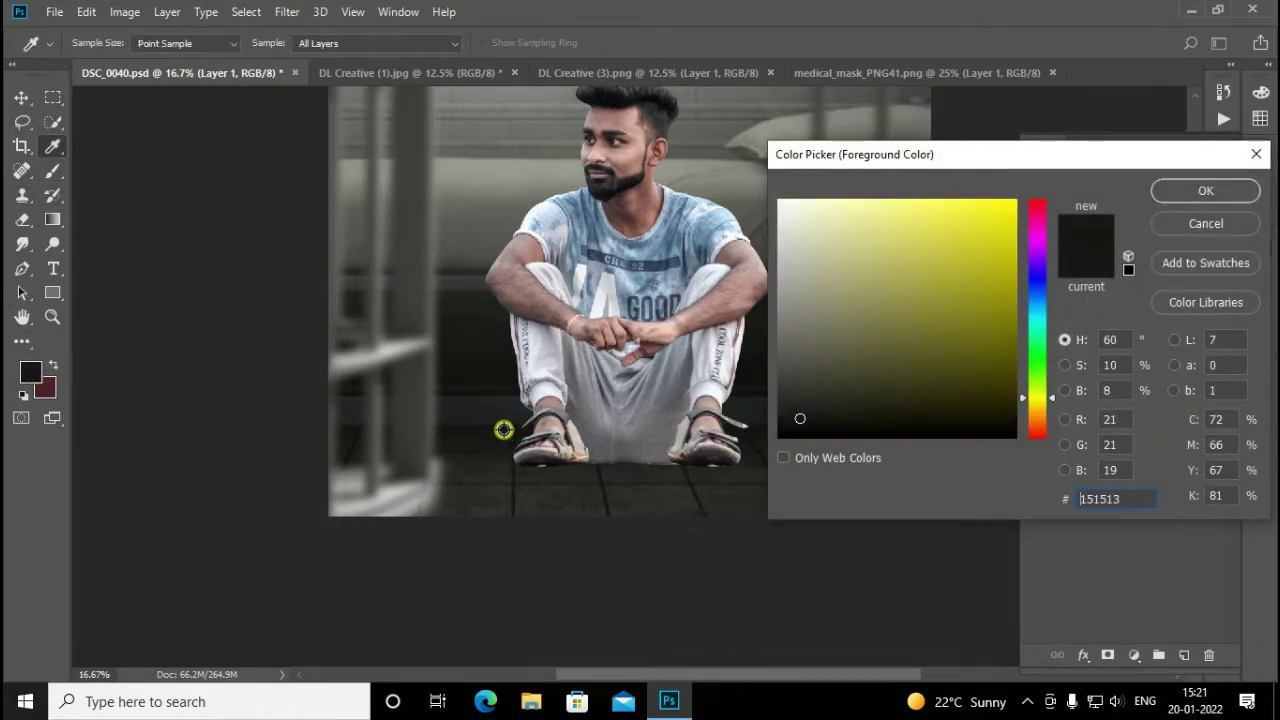
click(1254, 226)
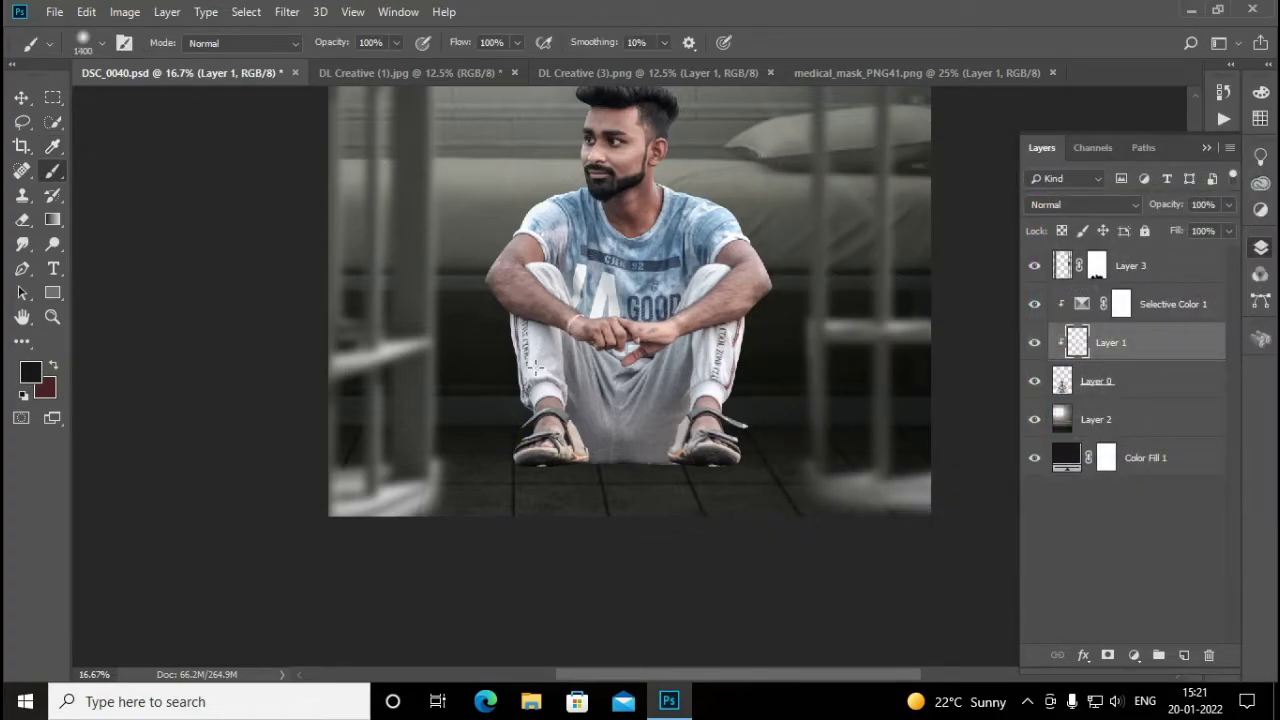
Add a new Layer 4 above Layer 2 and move it to the top of the stack
mouse_move(482, 541)
mouse_down()
mouse_move(394, 509)
mouse_move(429, 557)
mouse_move(585, 565)
mouse_move(751, 537)
mouse_move(515, 540)
mouse_up()
key(ctrl+z)
click(1135, 381)
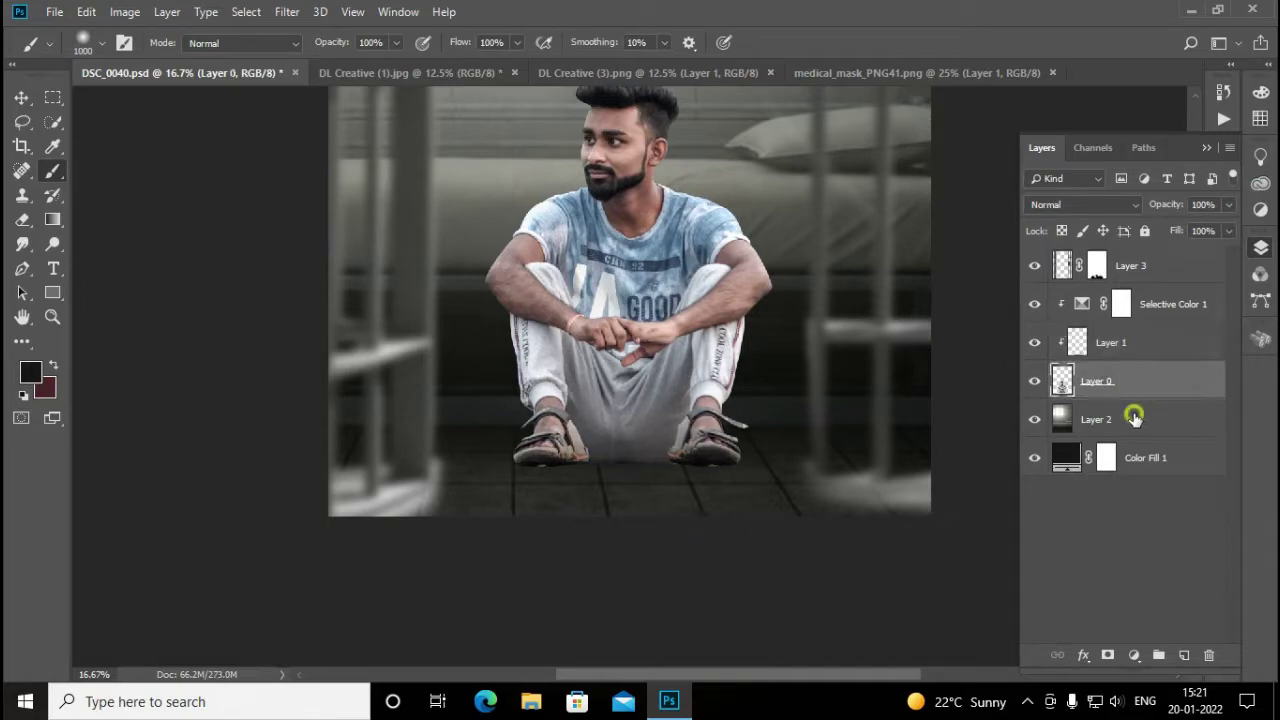
click(1131, 417)
click(1184, 655)
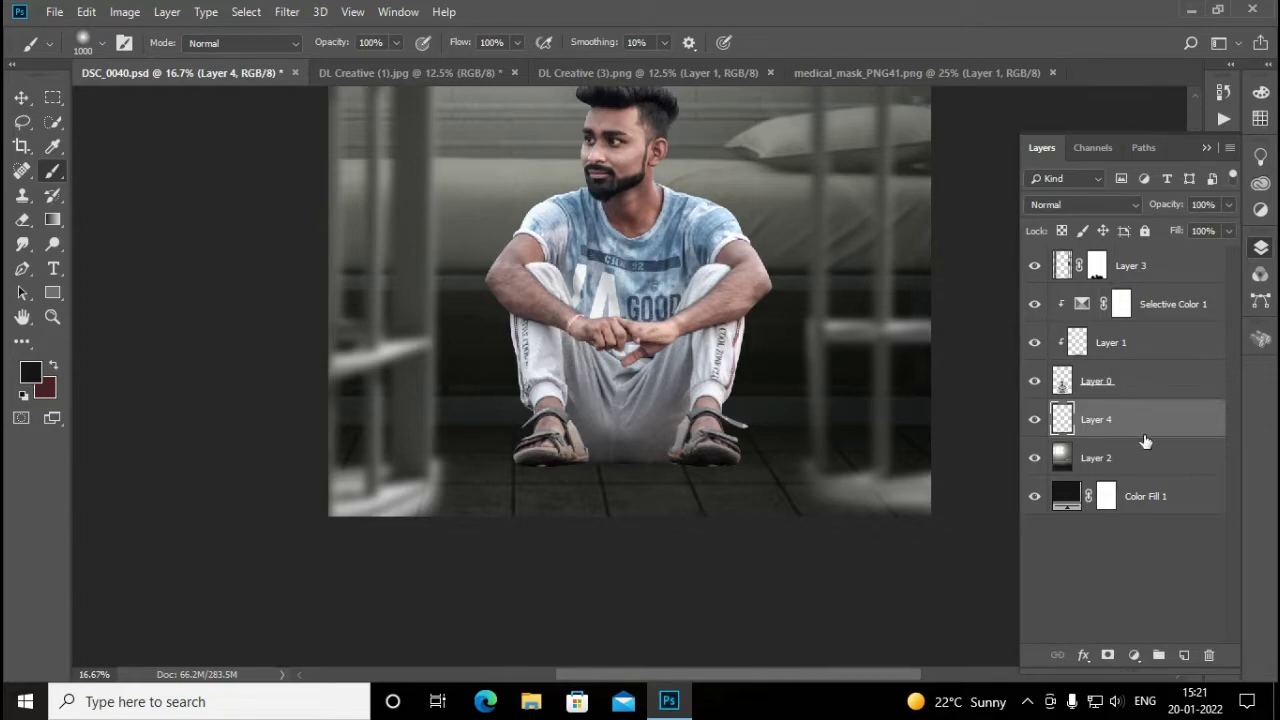
drag(1143, 422, 1140, 258)
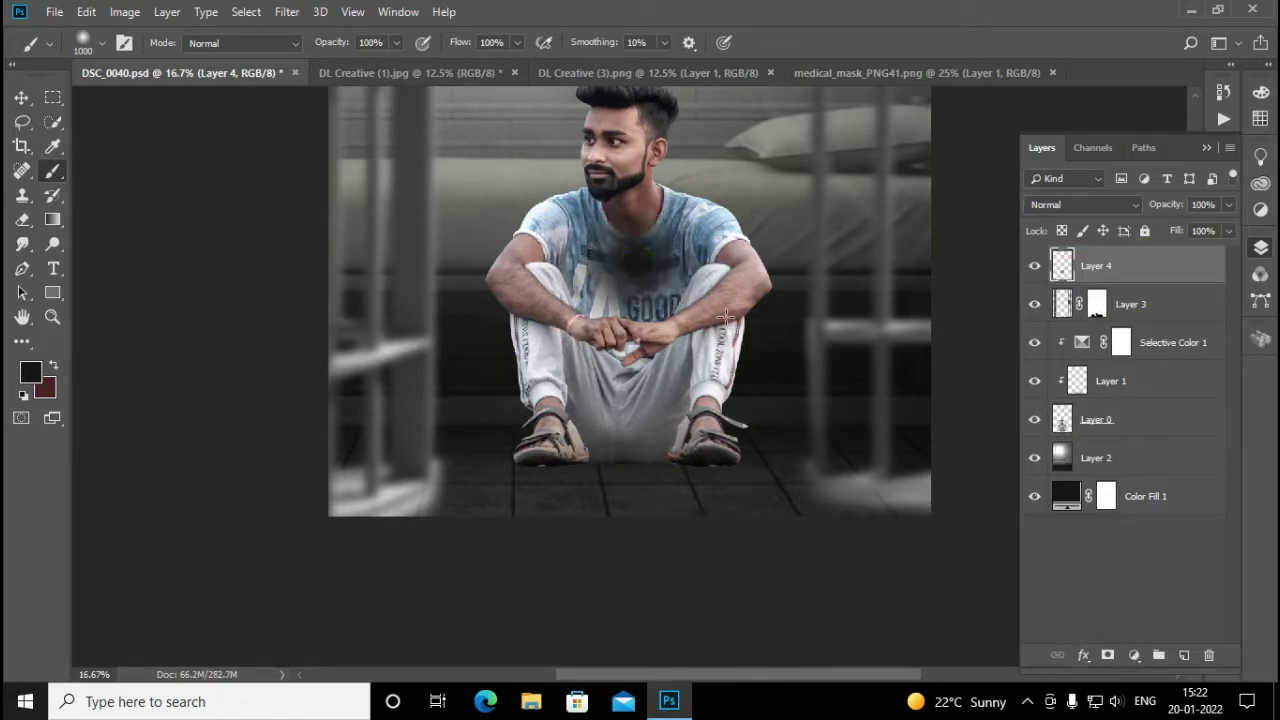
Stretch the Layer 4 shadow wide, lower it to the feet, and stack it between Layer 0 and Layer 2
key(ctrl+t)
drag(765, 263, 1006, 263)
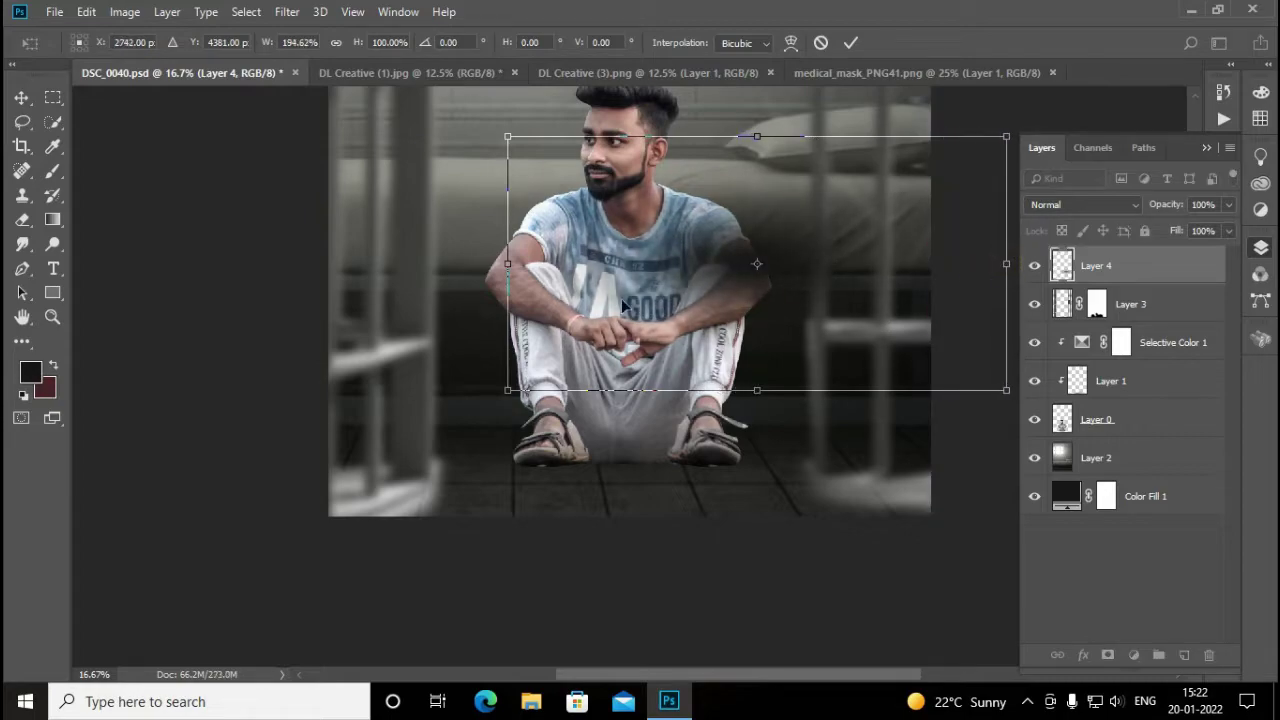
drag(510, 264, 271, 264)
key(Return)
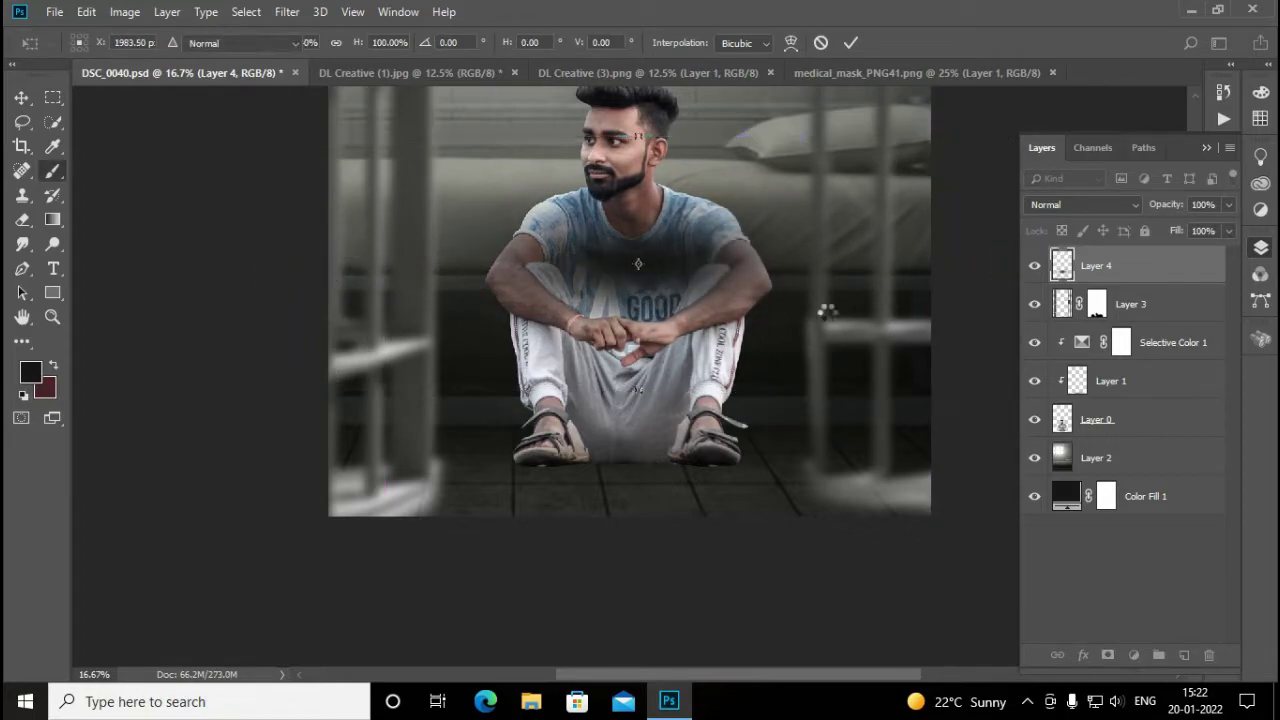
key(b)
click(19, 99)
key(ctrl+t)
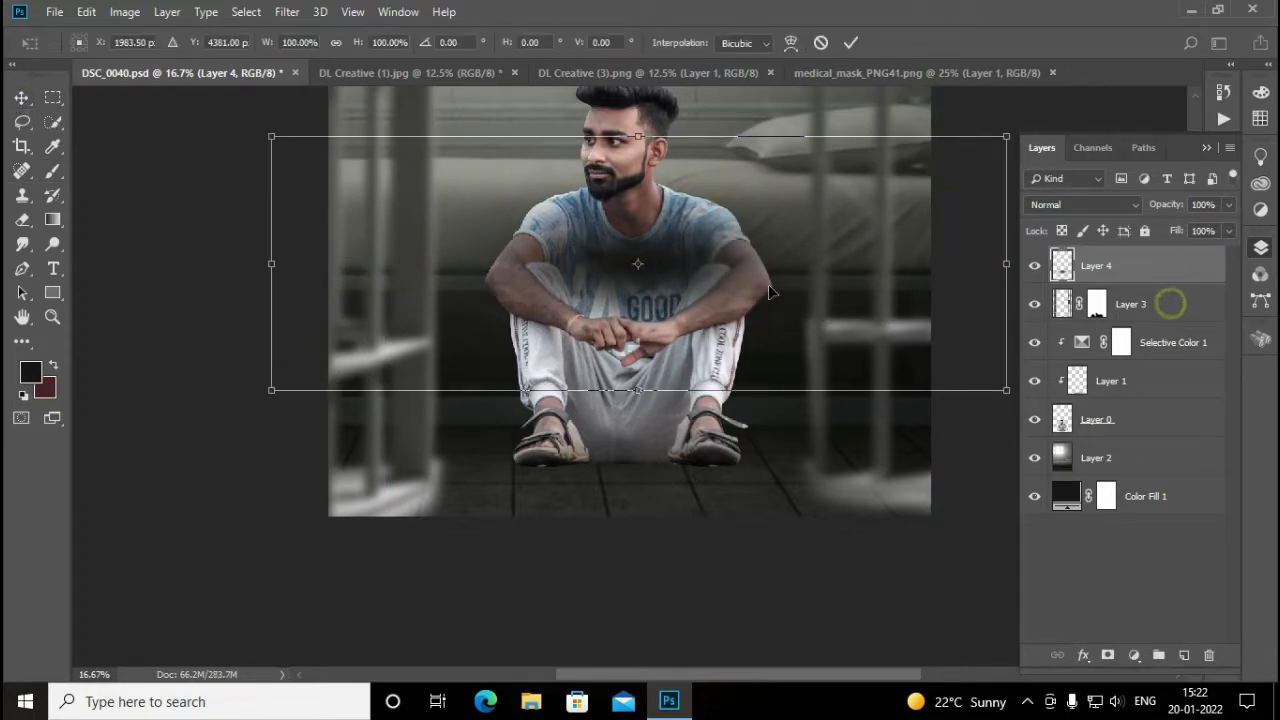
mouse_move(768, 290)
mouse_down()
mouse_move(677, 400)
mouse_move(660, 449)
mouse_move(705, 443)
mouse_up()
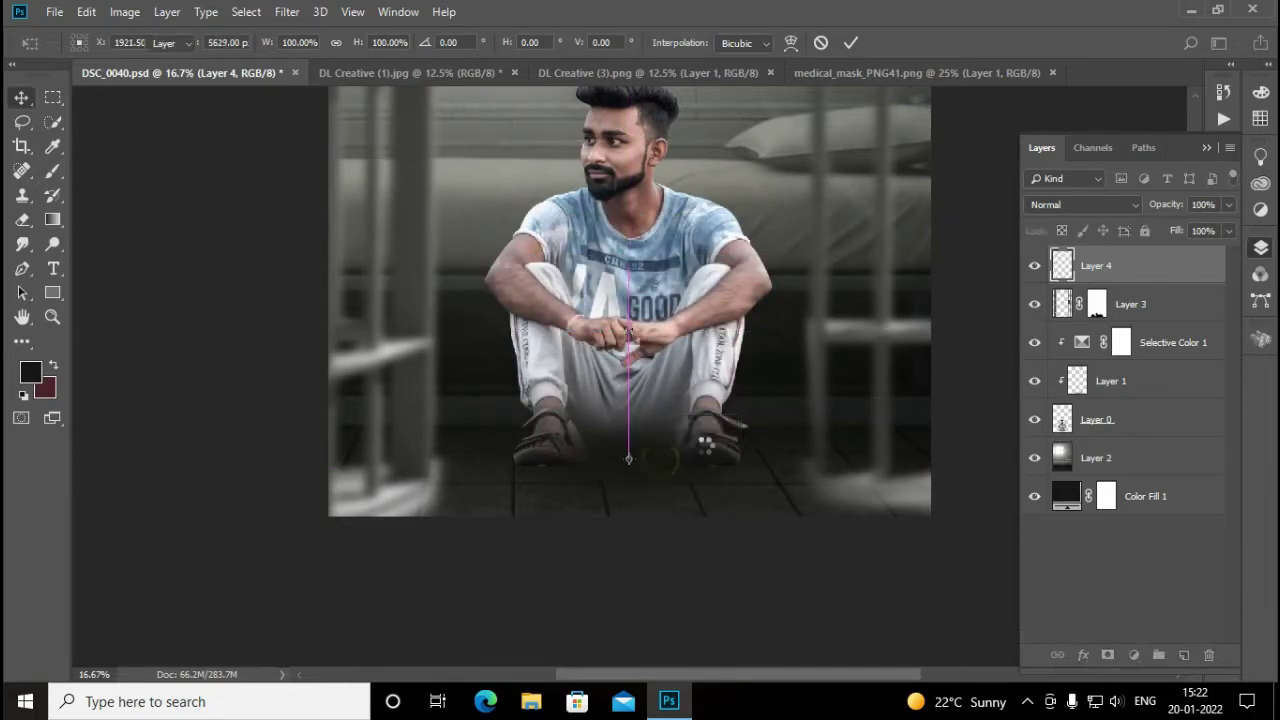
key(Return)
drag(1095, 265, 1115, 433)
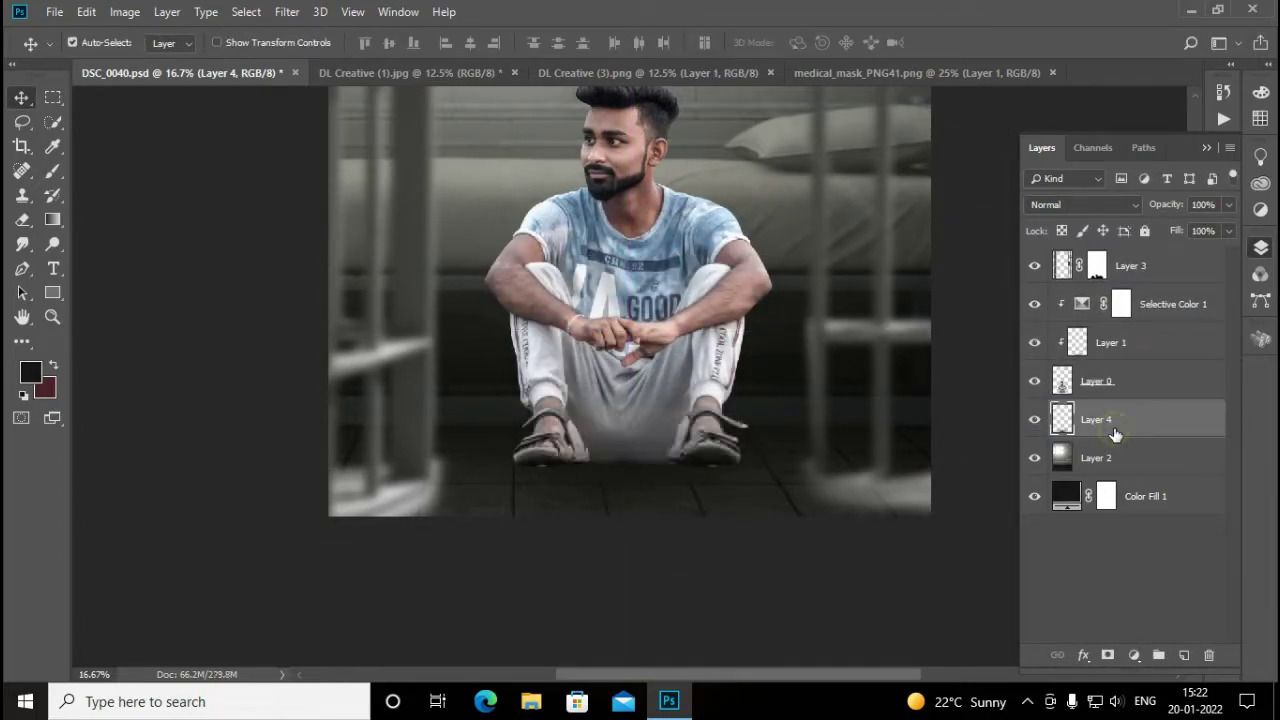
Zoom out to fit the whole image and make Layer 1 the active layer
scroll(697, 458, up, 2)
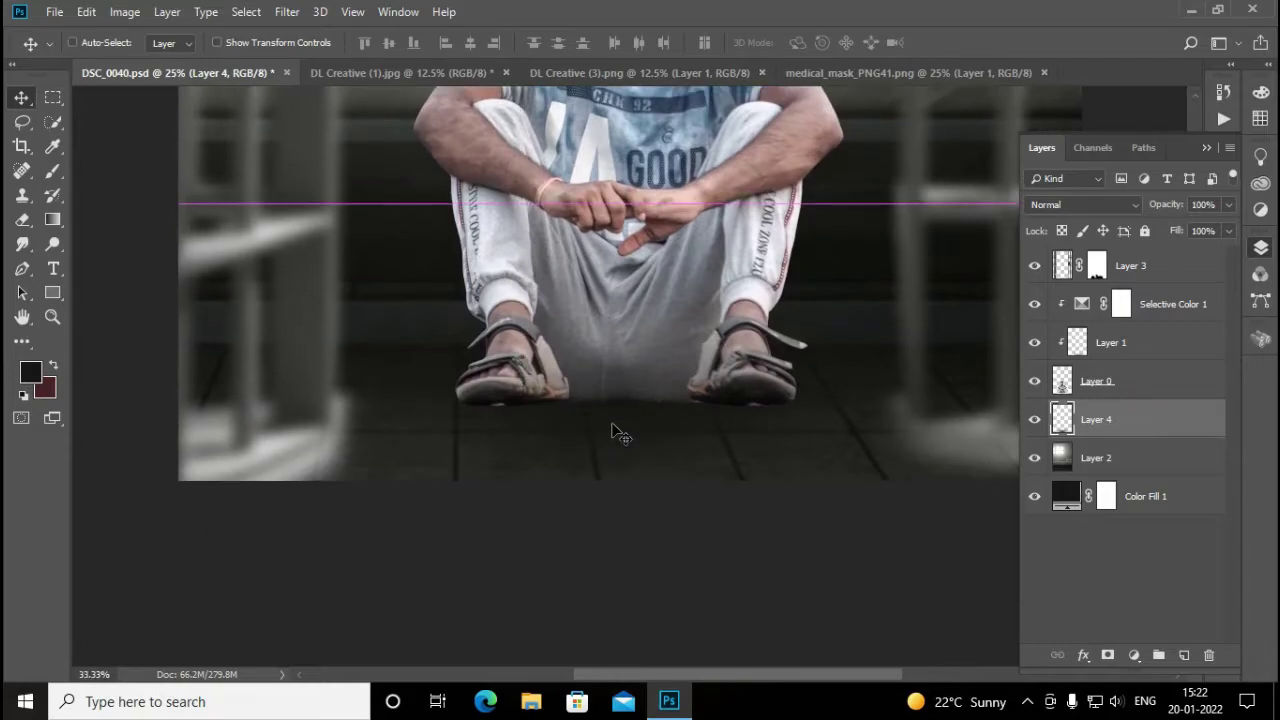
scroll(620, 435, down, 2)
scroll(620, 435, up, 1)
scroll(620, 430, up, 1)
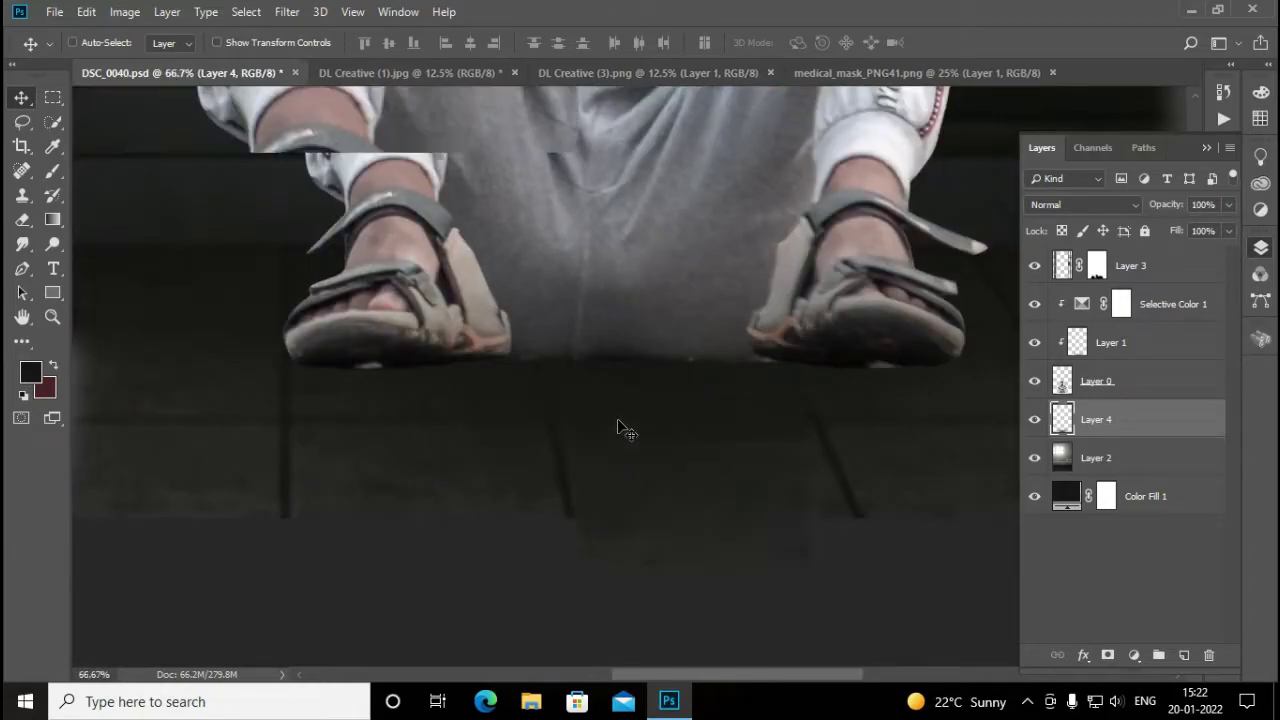
click(1110, 342)
click(1260, 247)
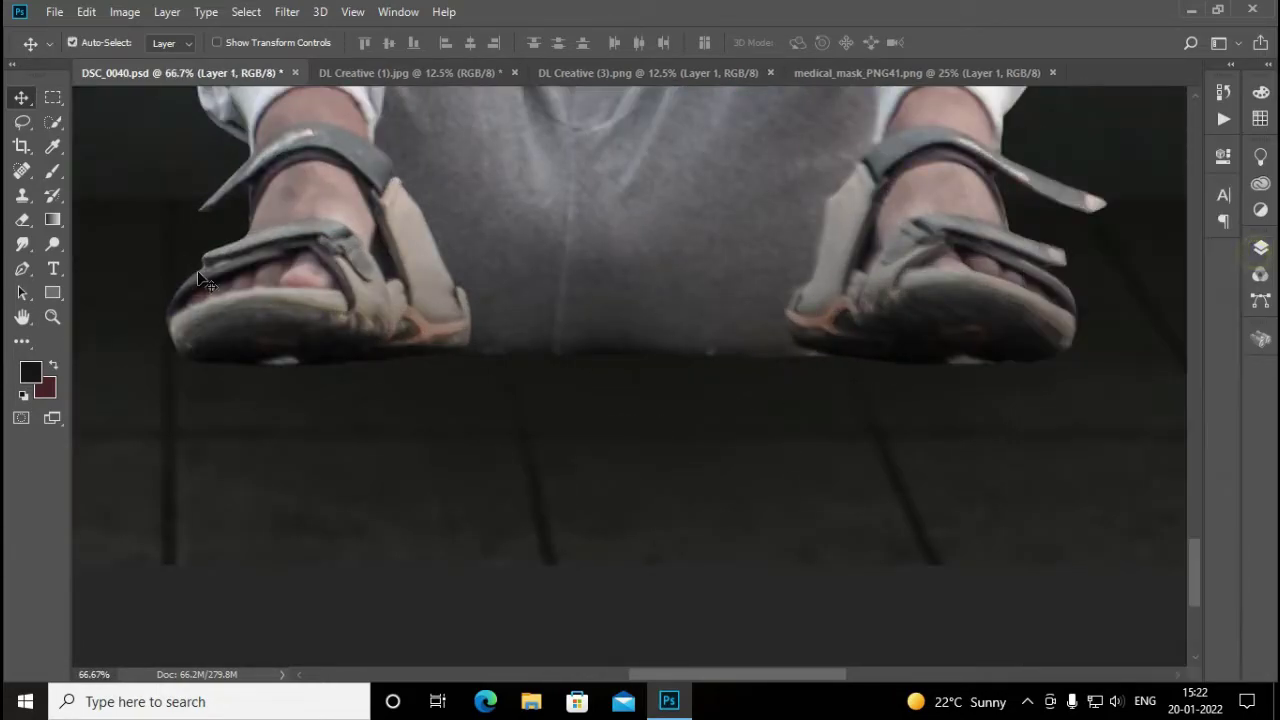
Brush a dark ground line under the man's feet
click(53, 171)
mouse_move(279, 425)
mouse_down()
mouse_move(354, 391)
mouse_move(993, 383)
mouse_up()
scroll(294, 397, down, 1)
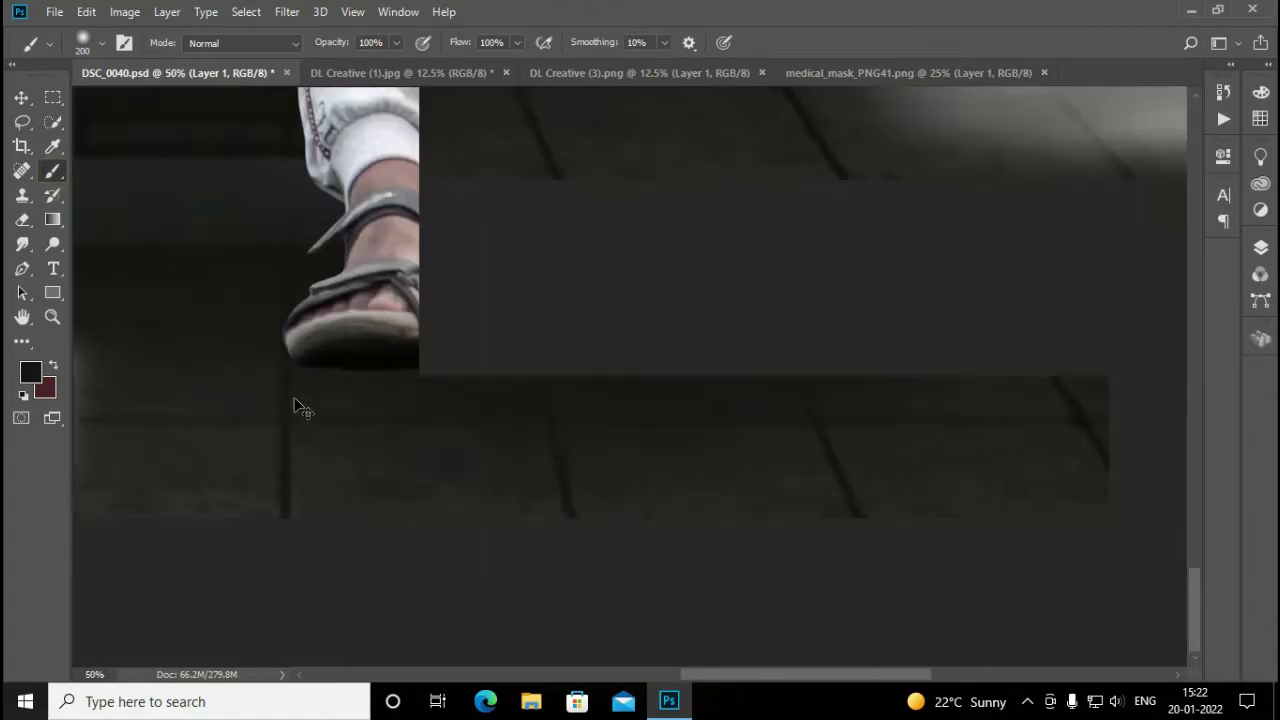
scroll(294, 397, down, 2)
scroll(294, 397, down, 1)
scroll(299, 405, down, 2)
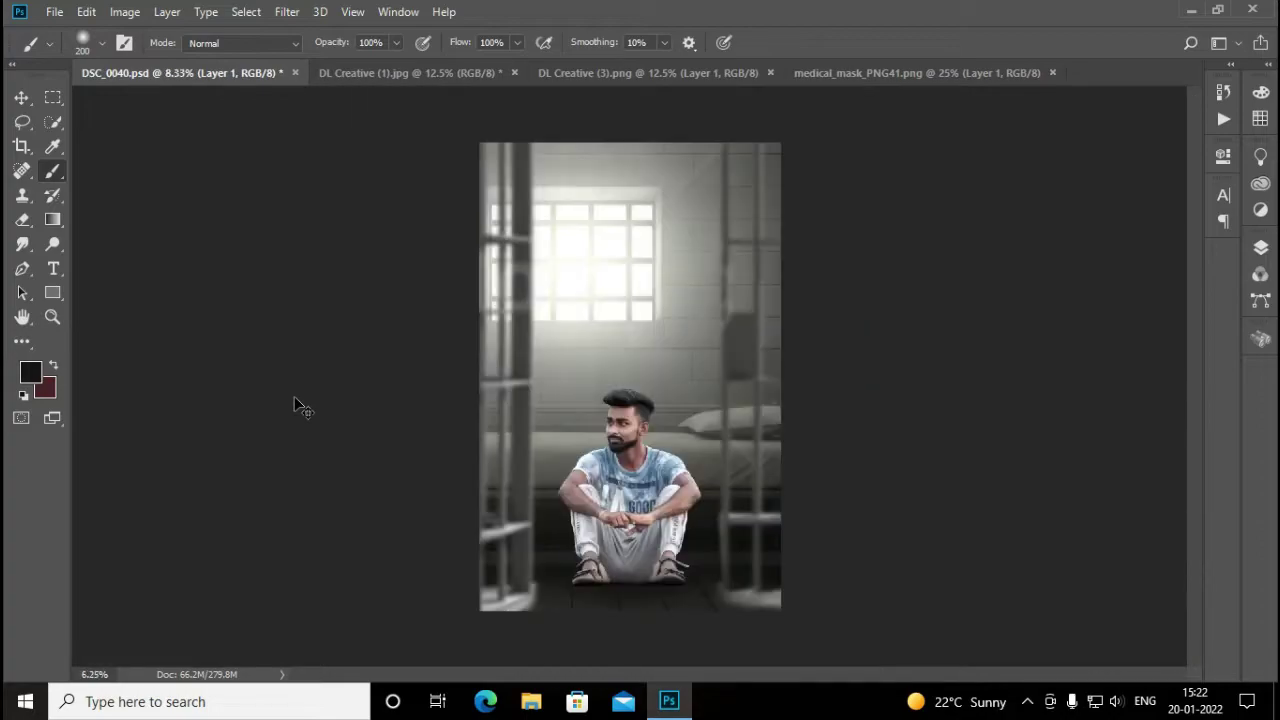
scroll(299, 405, down, 1)
click(21, 97)
Add a clipped Brightness/Contrast adjustment of -19/38 to the jail-cell Layer 2
click(1260, 247)
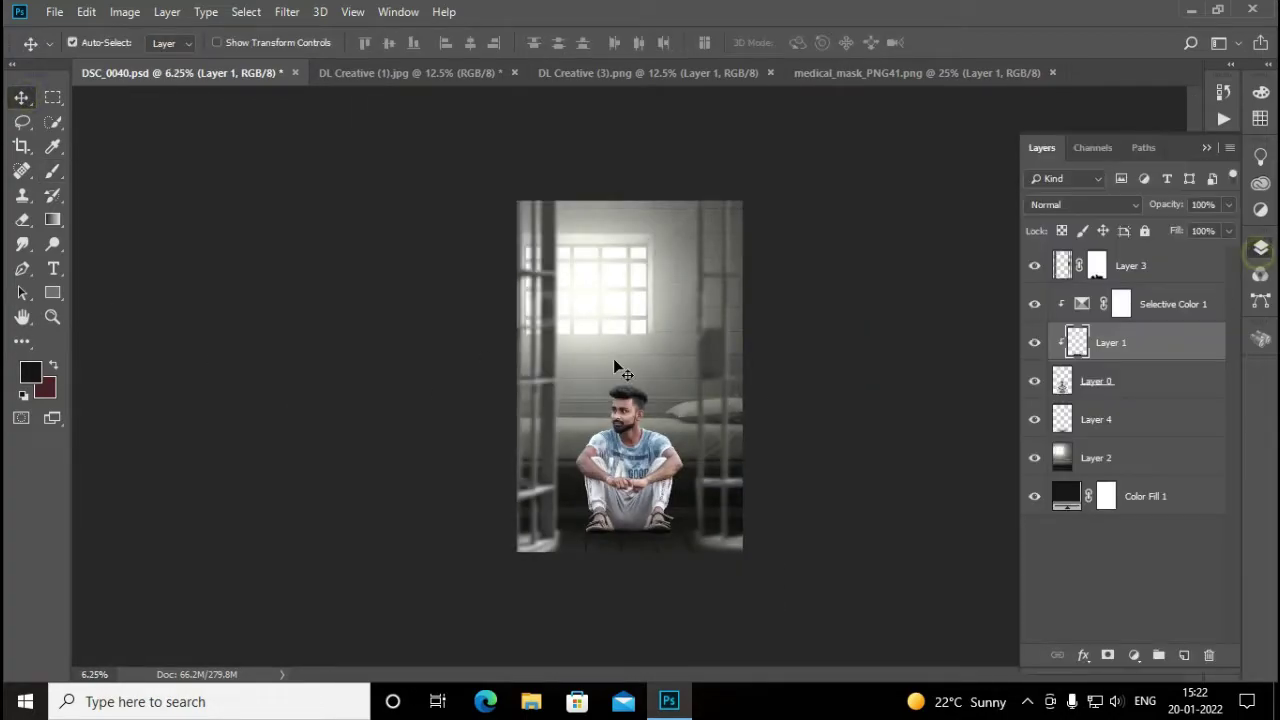
click(1134, 457)
click(1134, 655)
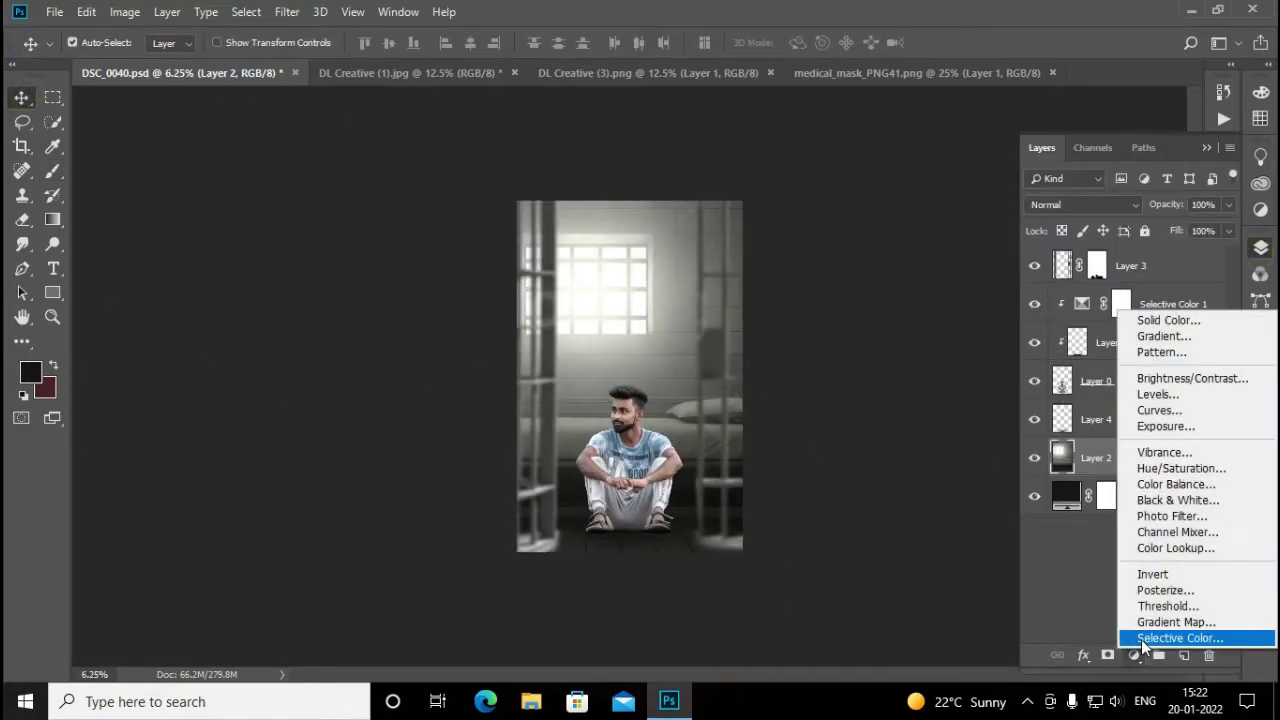
click(1192, 378)
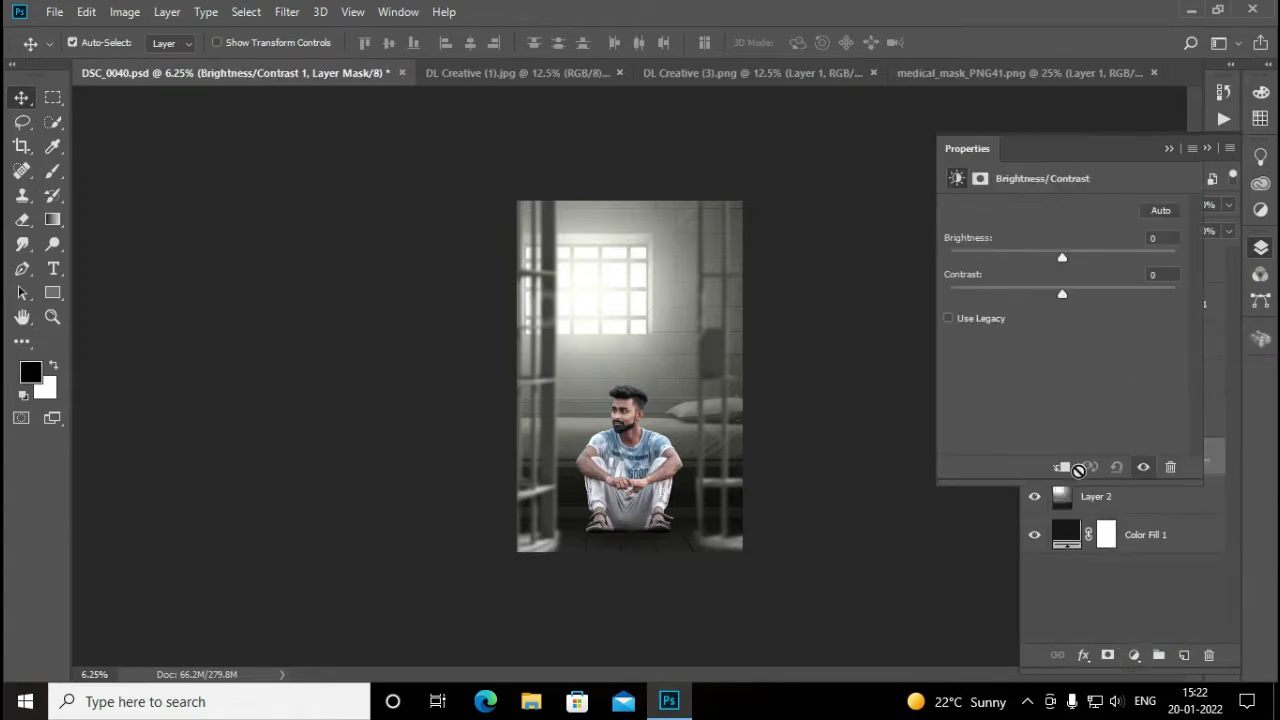
drag(1062, 255, 1045, 259)
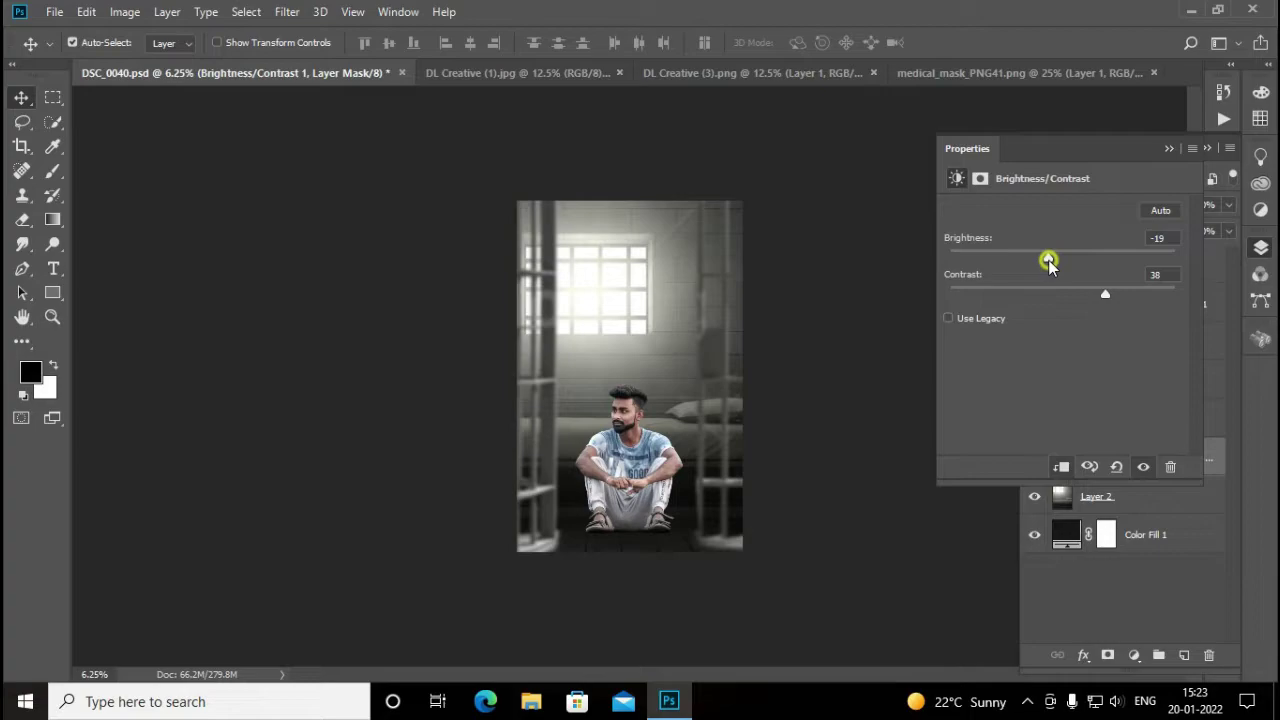
click(1169, 148)
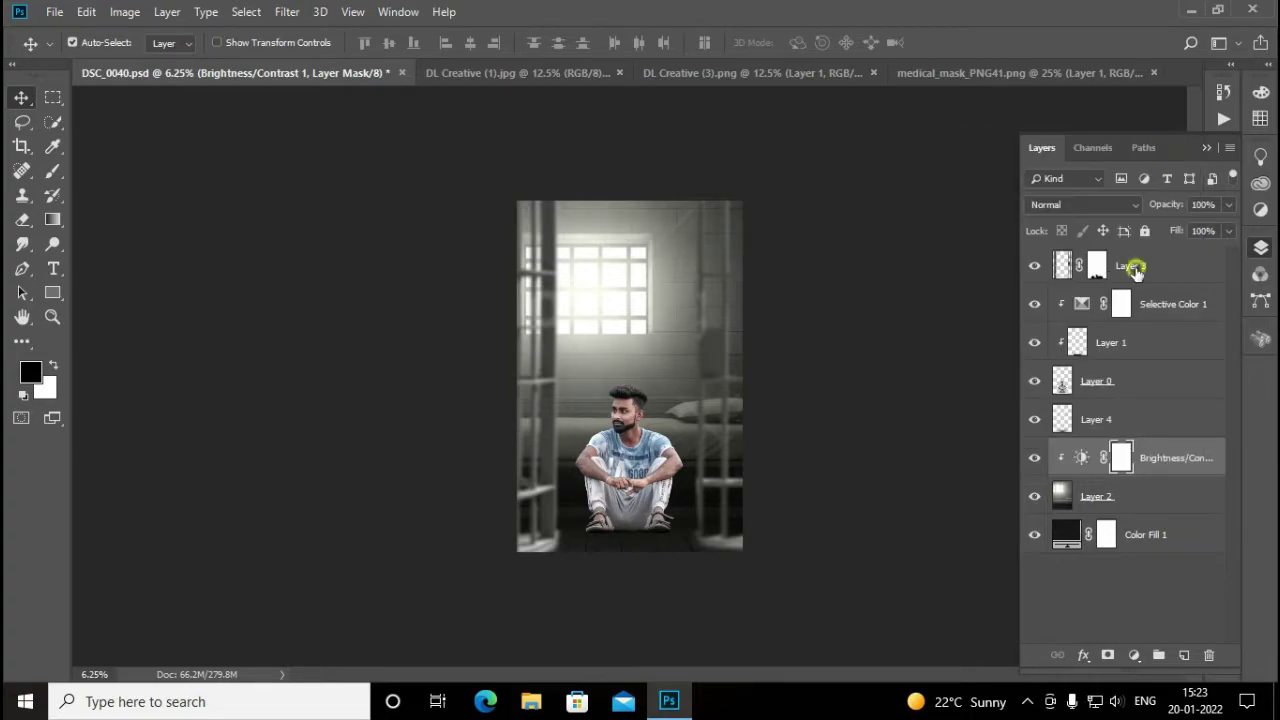
Give the bars Layer 3 a Brightness/Contrast adjustment of -15/25, discarding a stray Selective Color layer
click(1134, 655)
click(1185, 634)
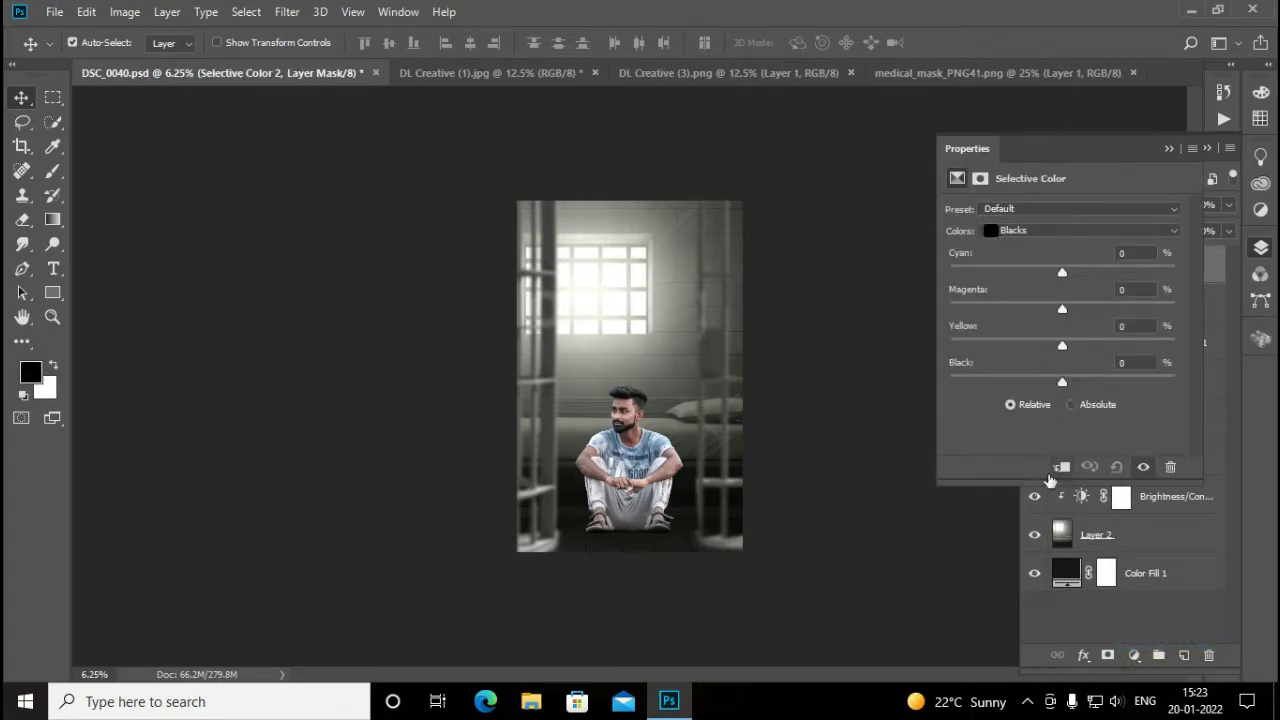
click(1174, 150)
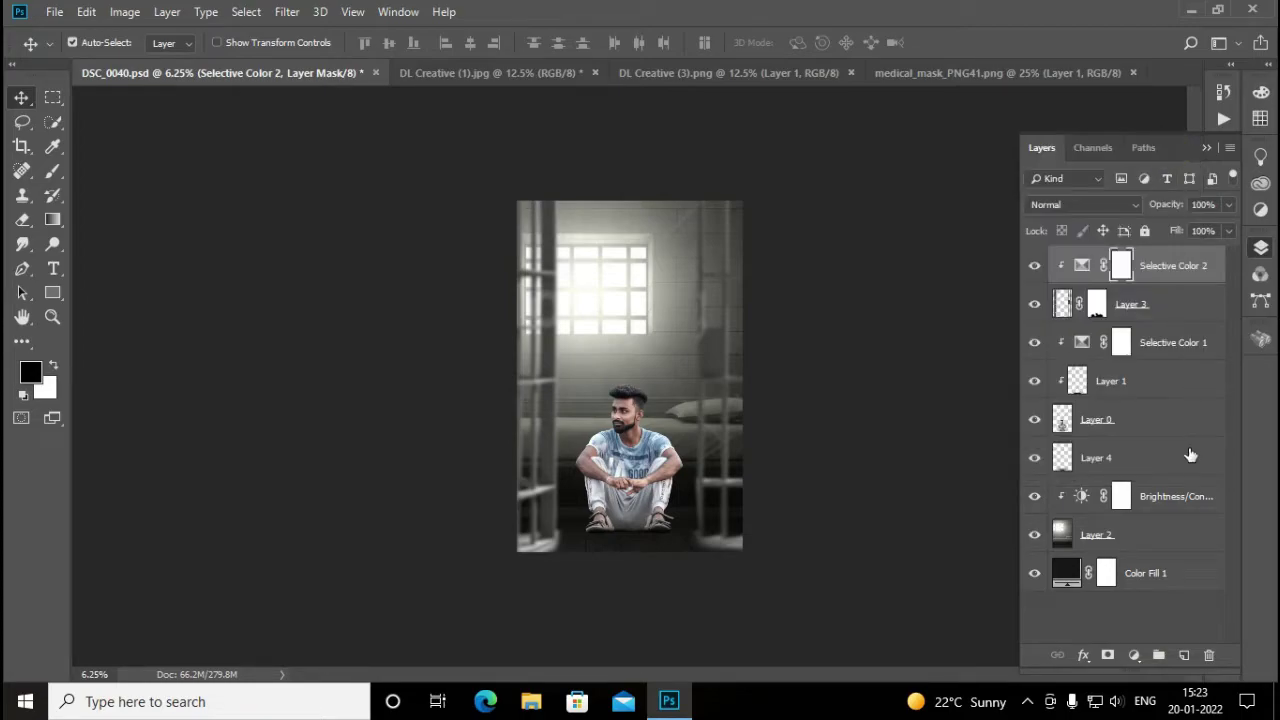
key(ctrl+z)
click(1134, 655)
click(1160, 246)
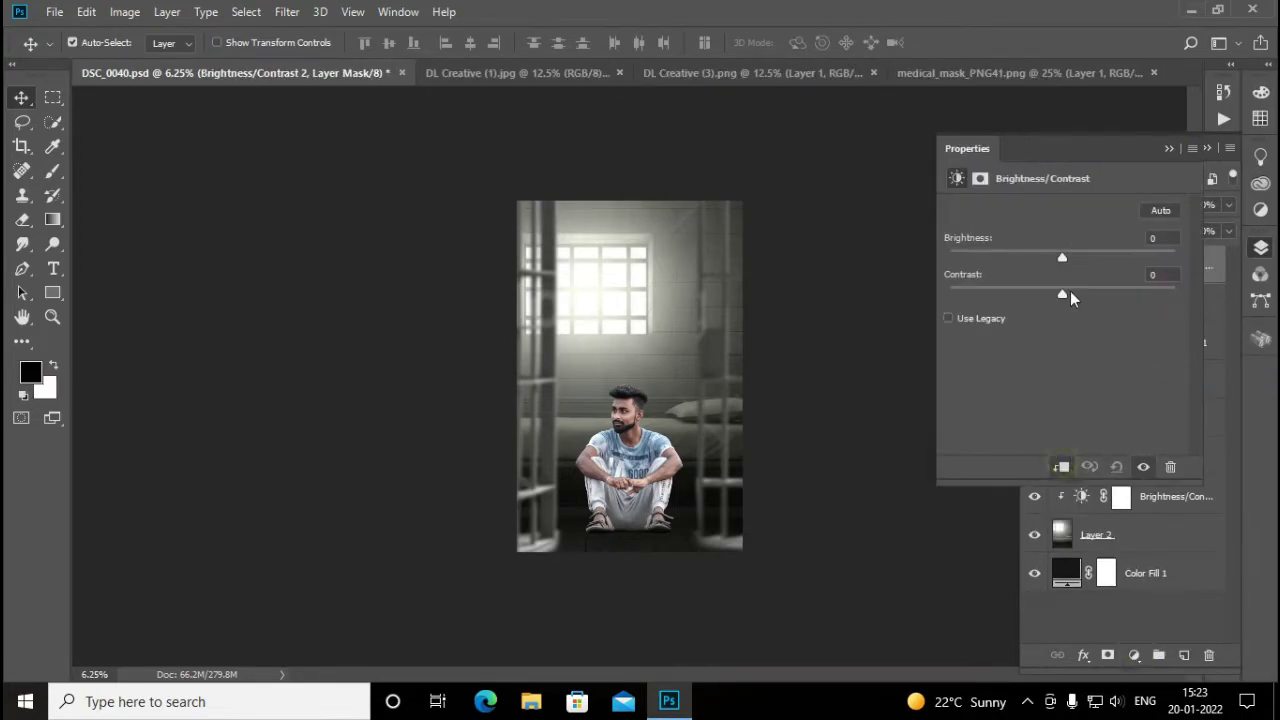
drag(1059, 257, 1055, 257)
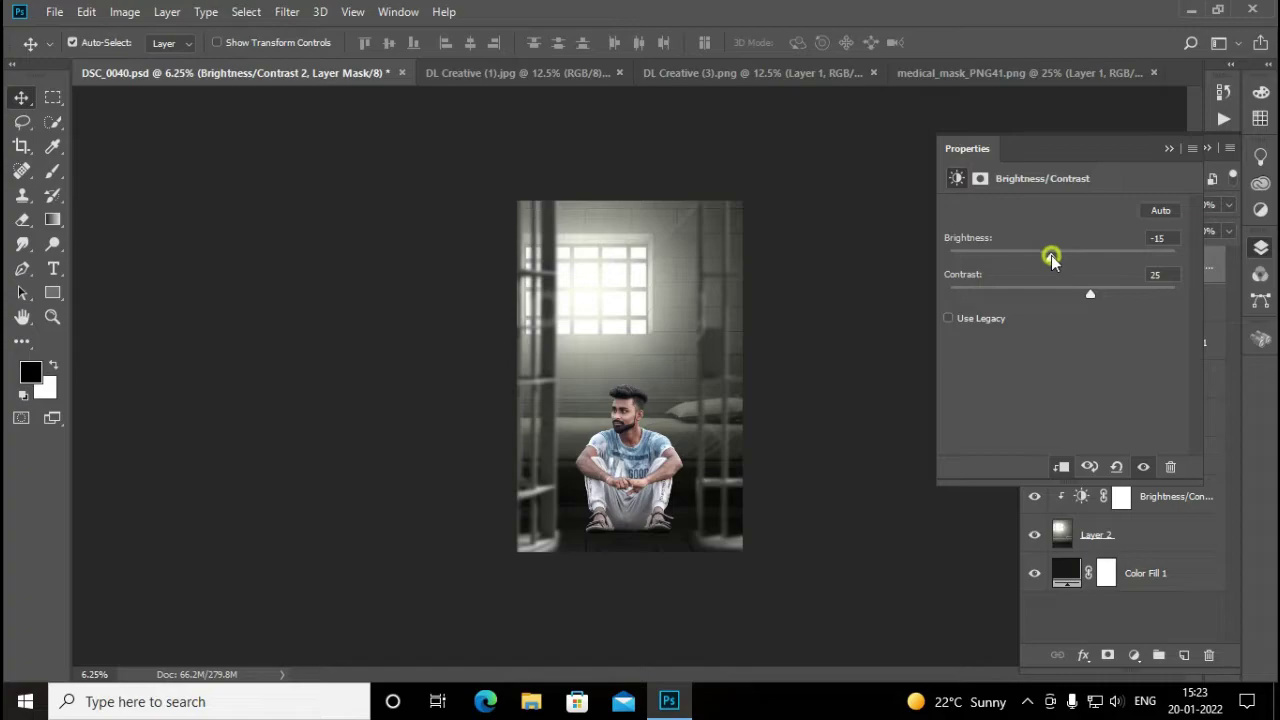
click(1169, 148)
Add a clipped Brightness/Contrast adjustment of about -7/4 to the man's Layer 0
click(1114, 421)
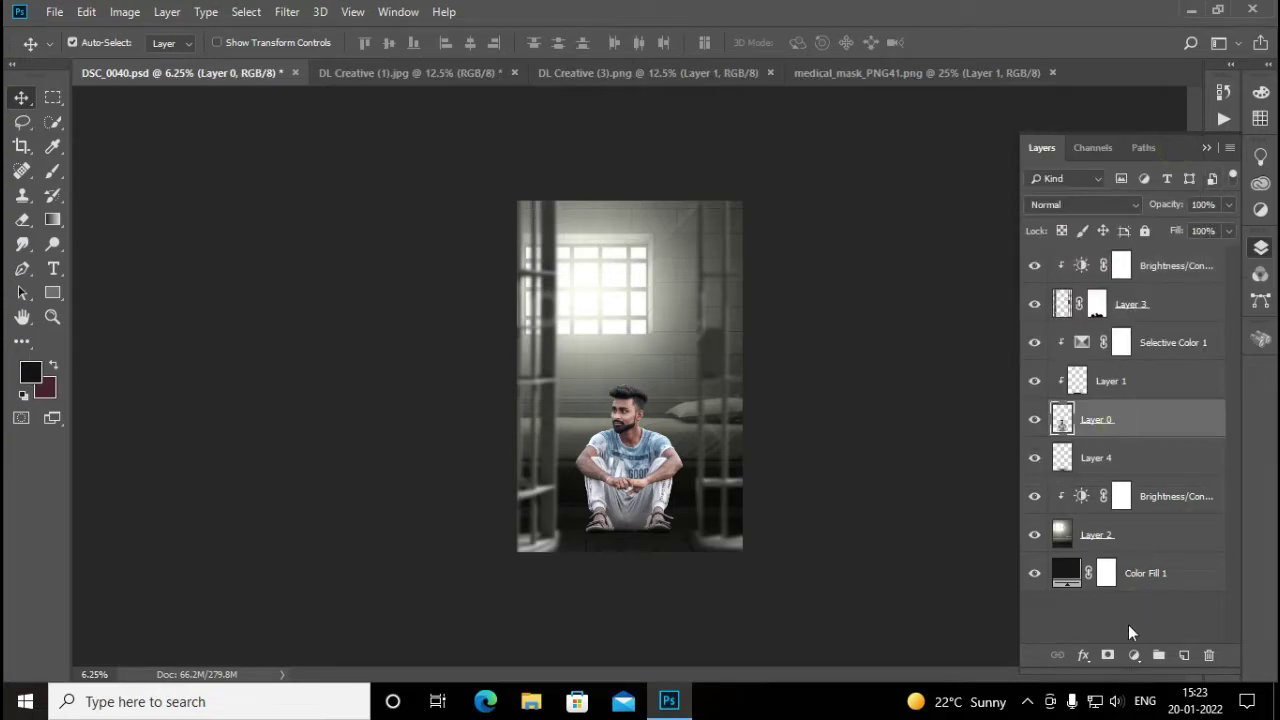
click(1134, 655)
click(1170, 385)
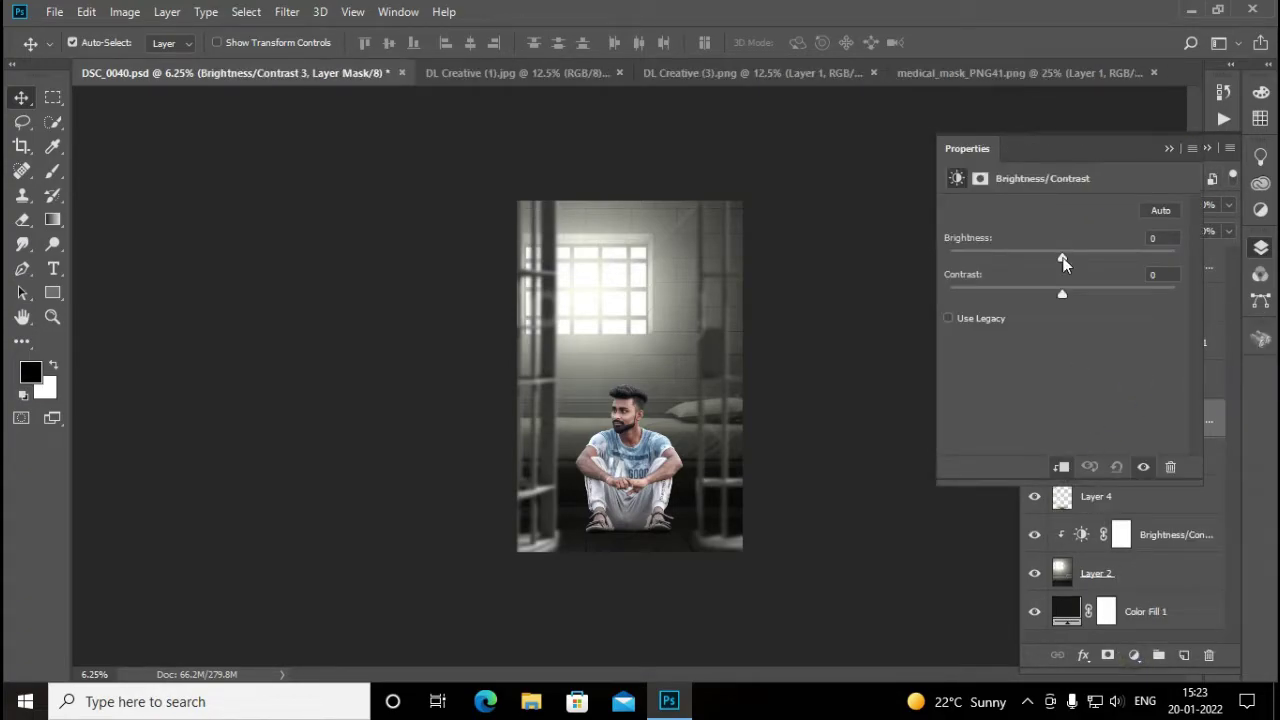
drag(1062, 259, 1054, 259)
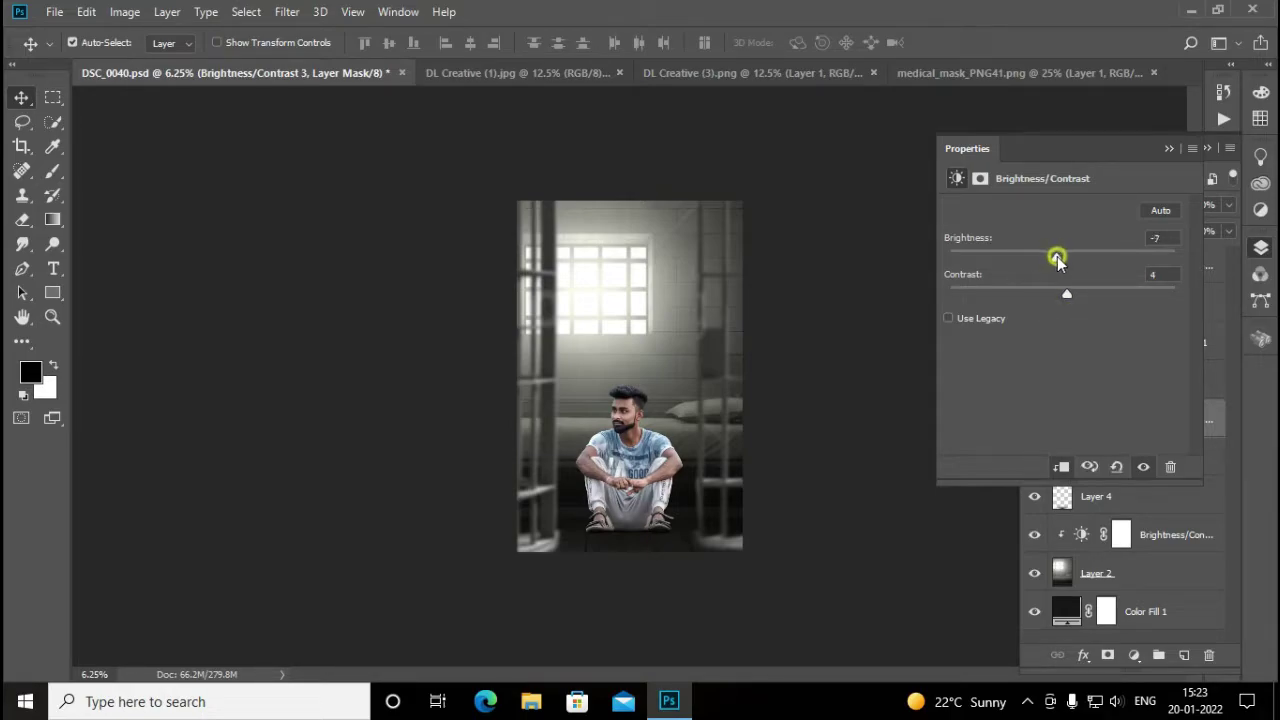
click(1169, 148)
Zoom in to inspect the man's face, zoom back out, and switch to medical_mask_PNG41.png
key(ctrl+plus)
key(ctrl+plus)
scroll(740, 451, down, 2)
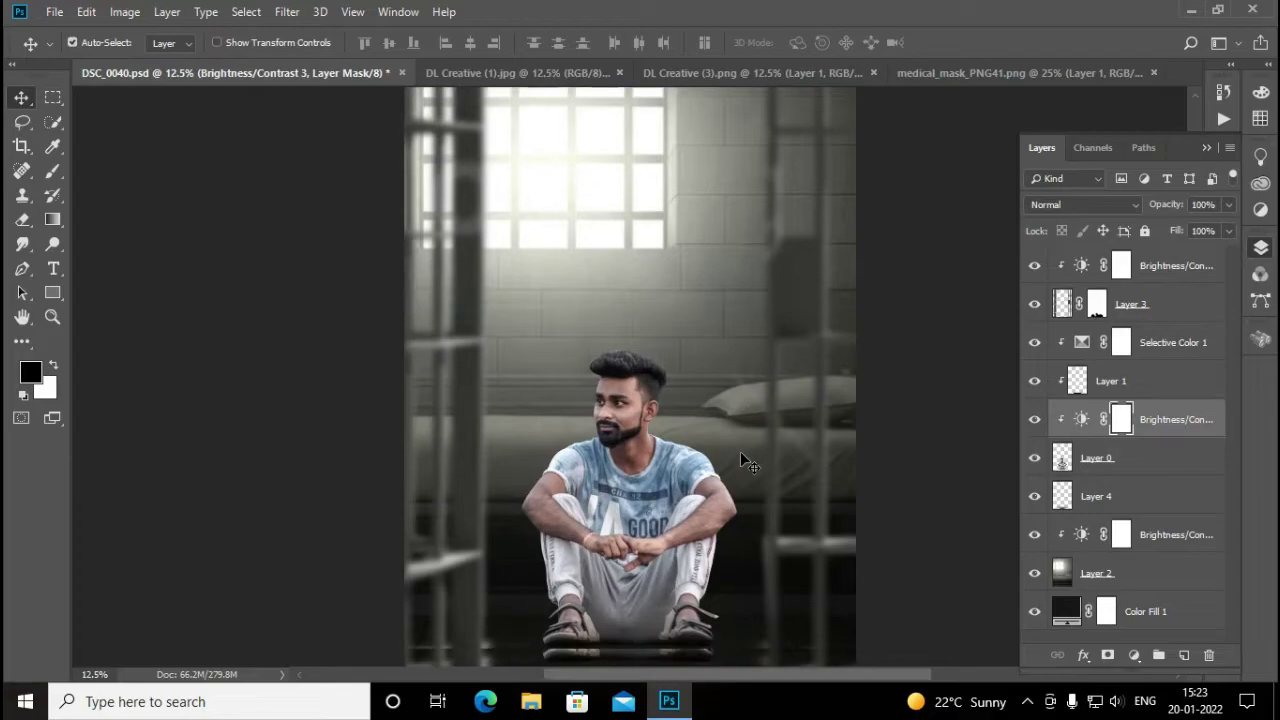
scroll(740, 451, down, 2)
key(ctrl+plus)
key(ctrl+plus)
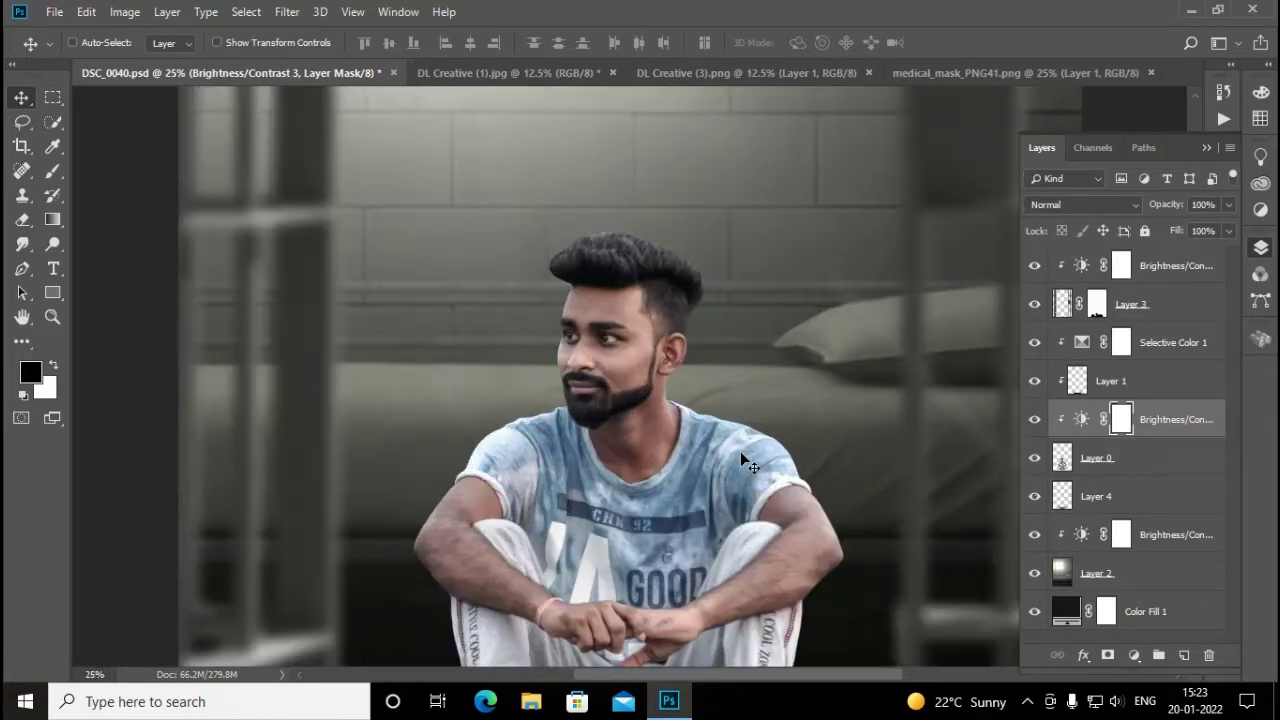
key(ctrl+minus)
key(ctrl+minus)
key(ctrl+minus)
key(ctrl+minus)
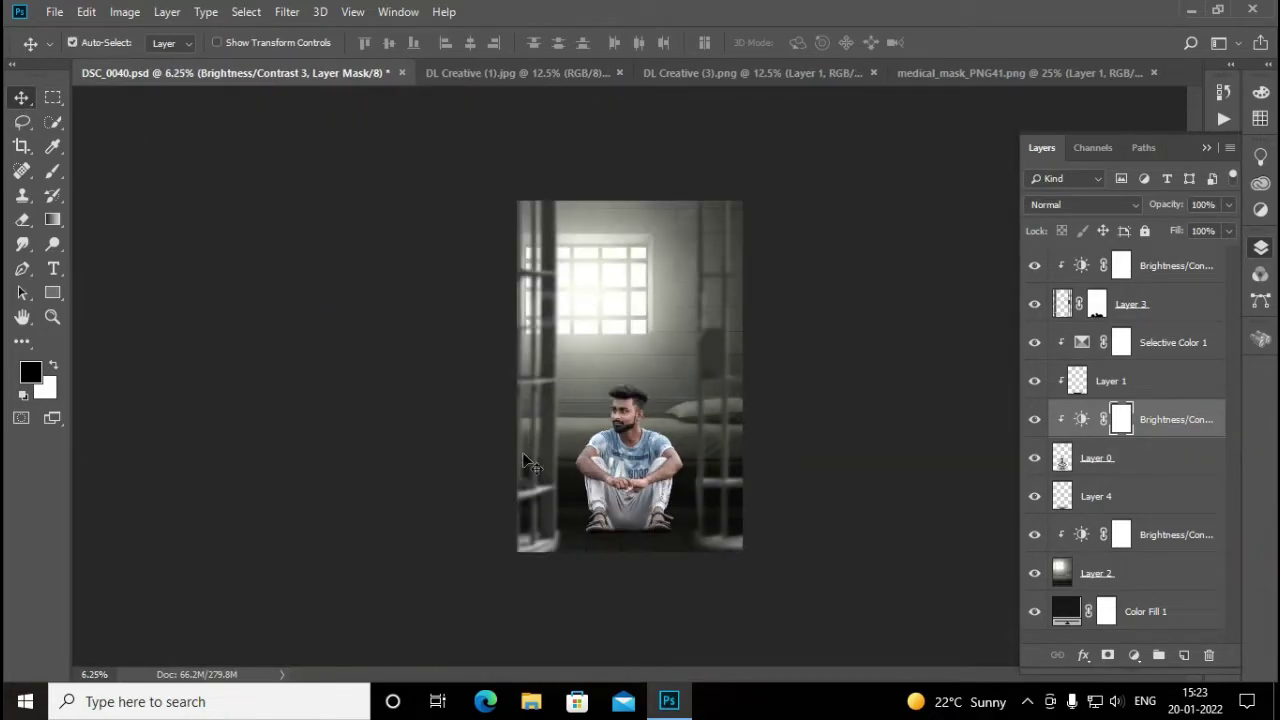
click(948, 76)
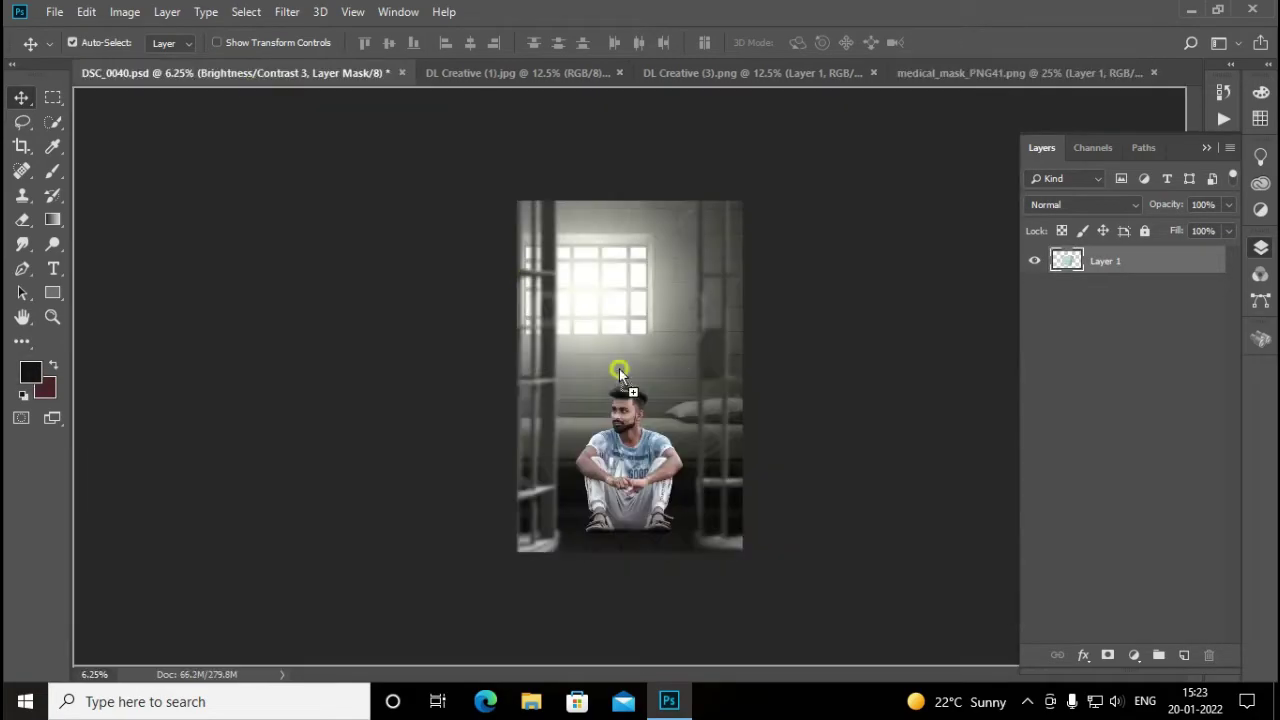
Copy the medical mask into DSC_0040.psd as Layer 5 below Layer 3, unclipped
drag(665, 345, 710, 445)
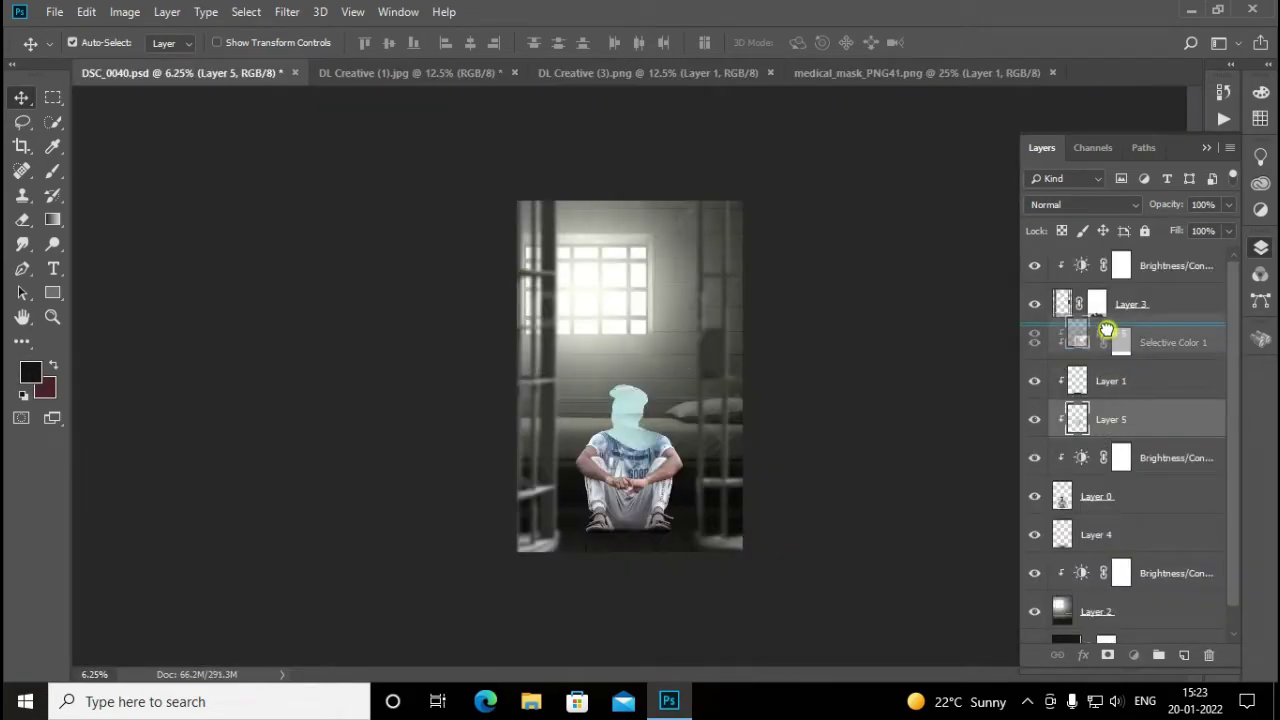
drag(1108, 422, 1108, 328)
right_click(1140, 340)
click(971, 329)
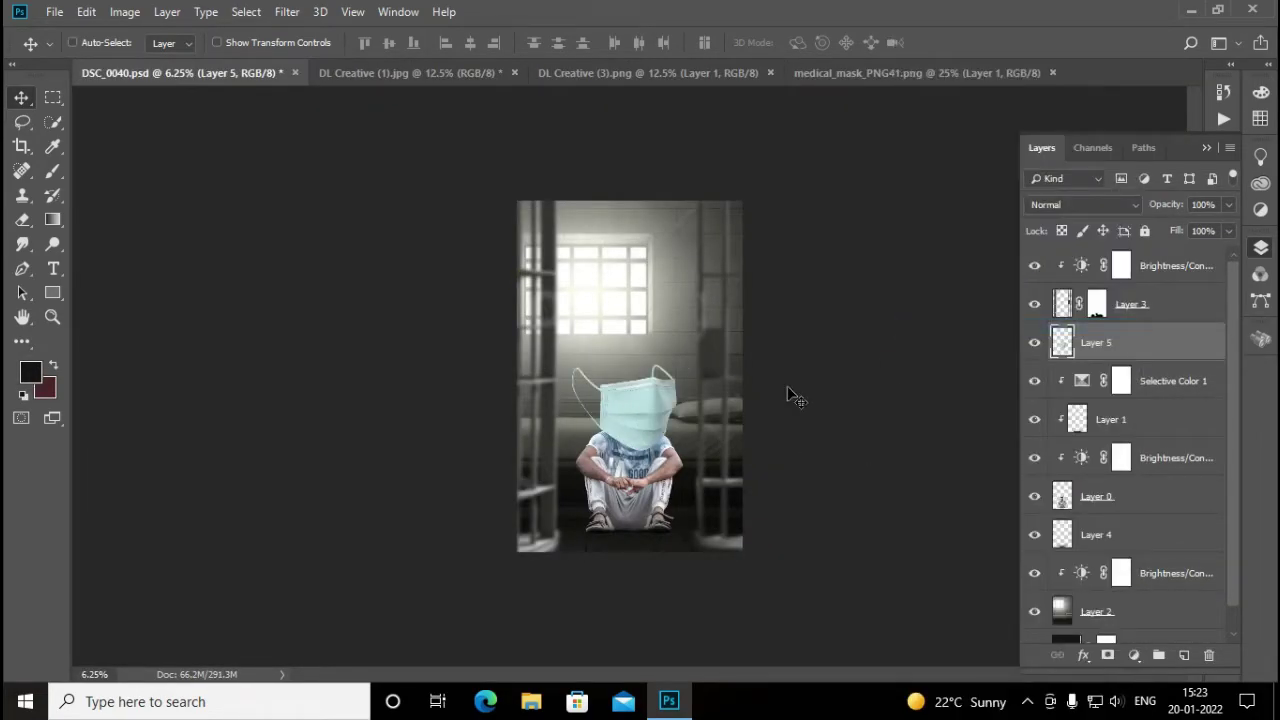
Scale the medical mask down to 30% and zoom in on the man's face
key(ctrl+t)
drag(362, 48, 296, 58)
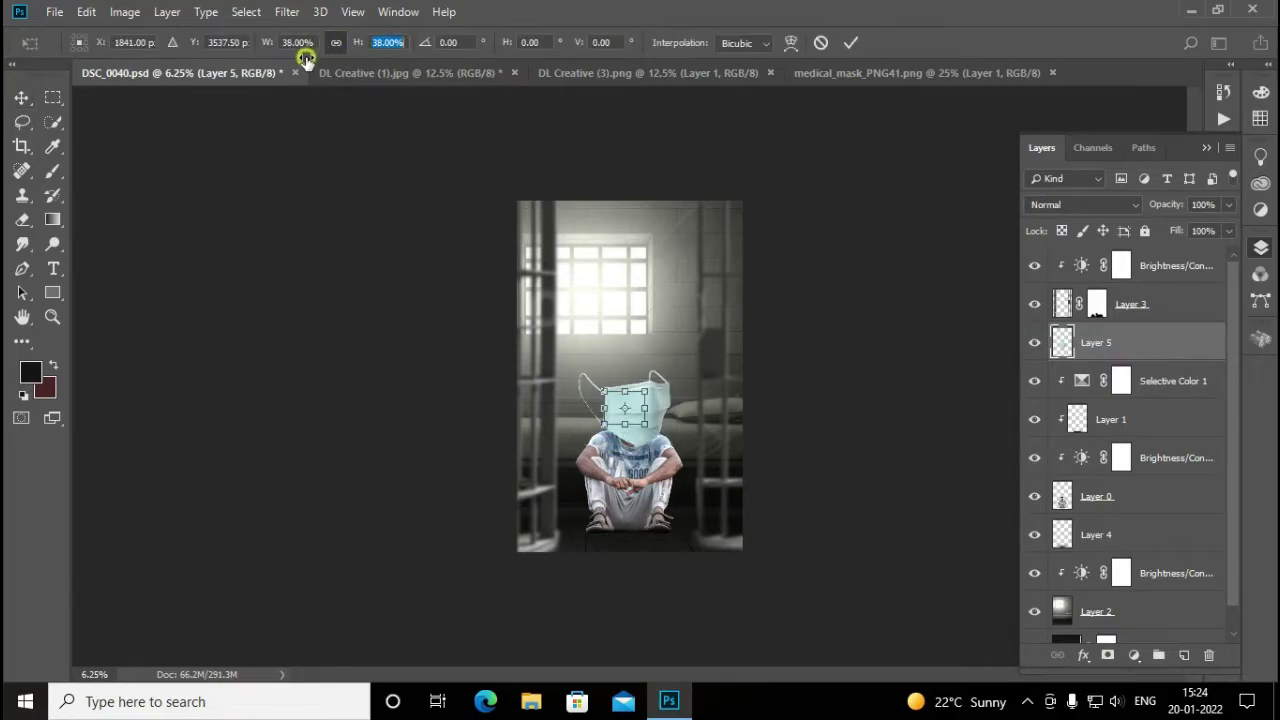
key(Return)
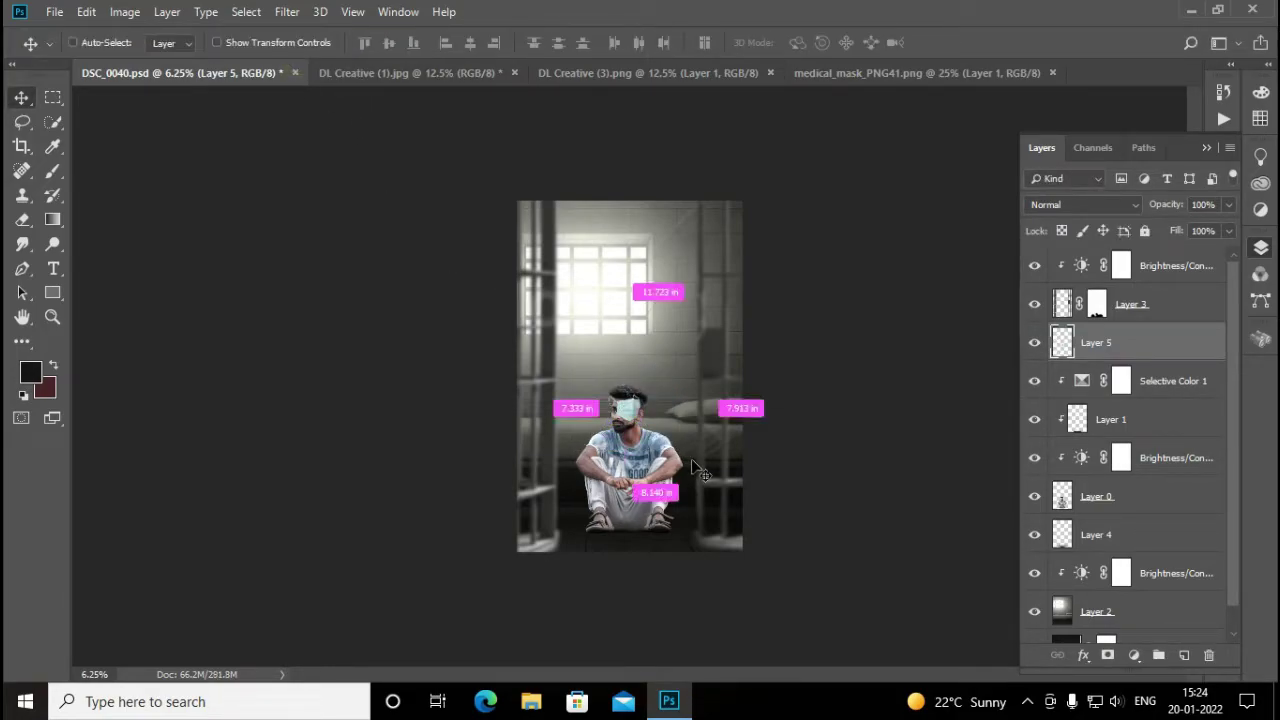
key(ctrl+plus)
key(ctrl+plus)
key(ctrl+plus)
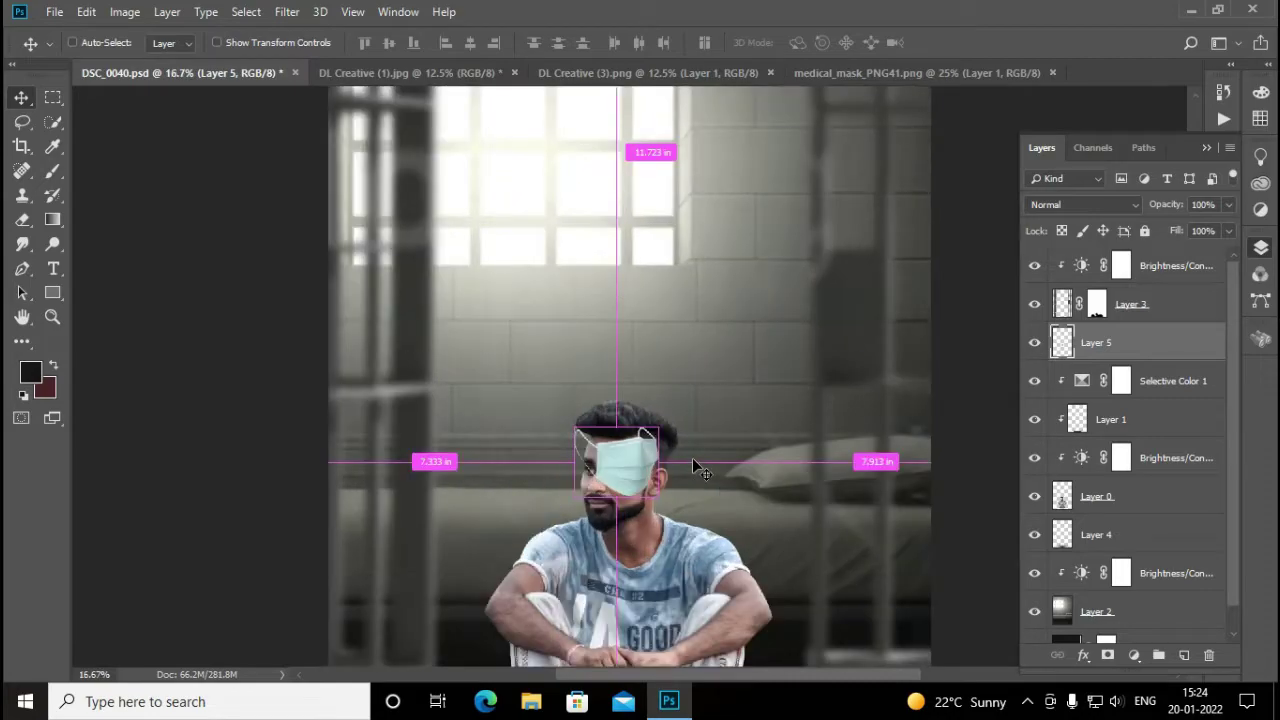
key(ctrl+plus)
key(ctrl+plus)
key(ctrl+plus)
scroll(630, 445, down, 3)
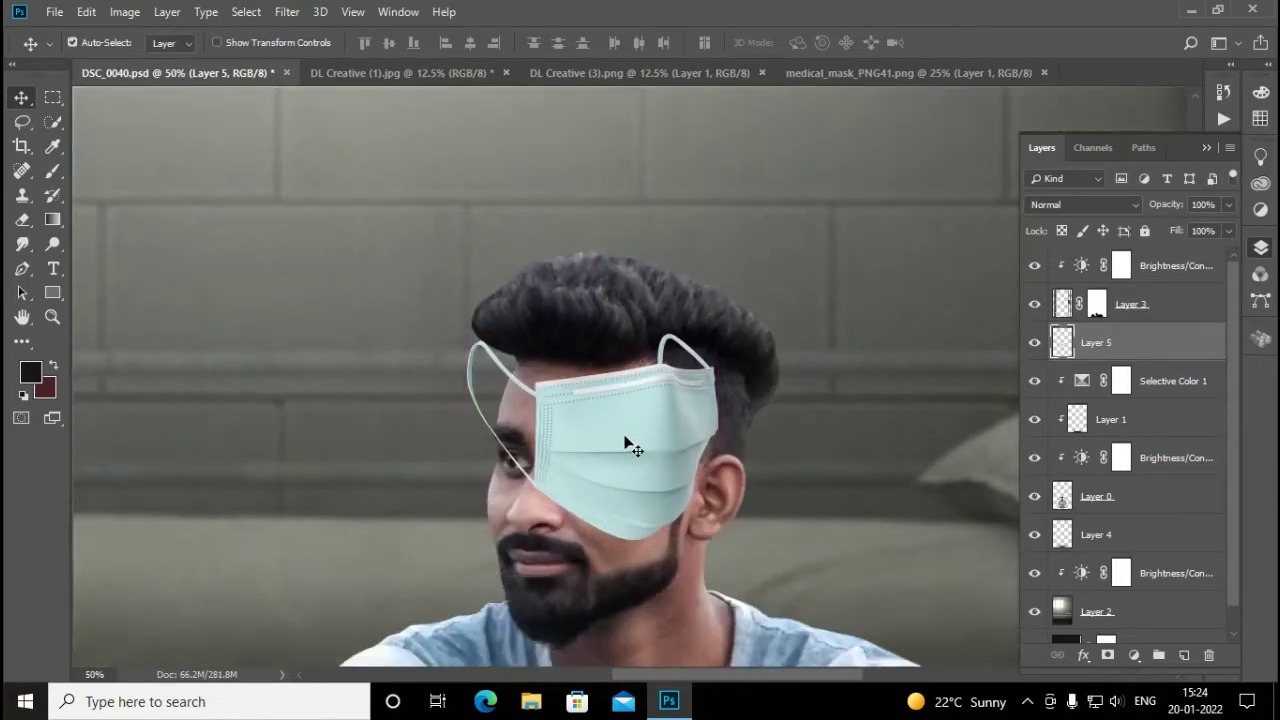
scroll(629, 443, down, 2)
Flip the medical mask horizontally
drag(626, 396, 557, 508)
key(ctrl+t)
right_click(557, 508)
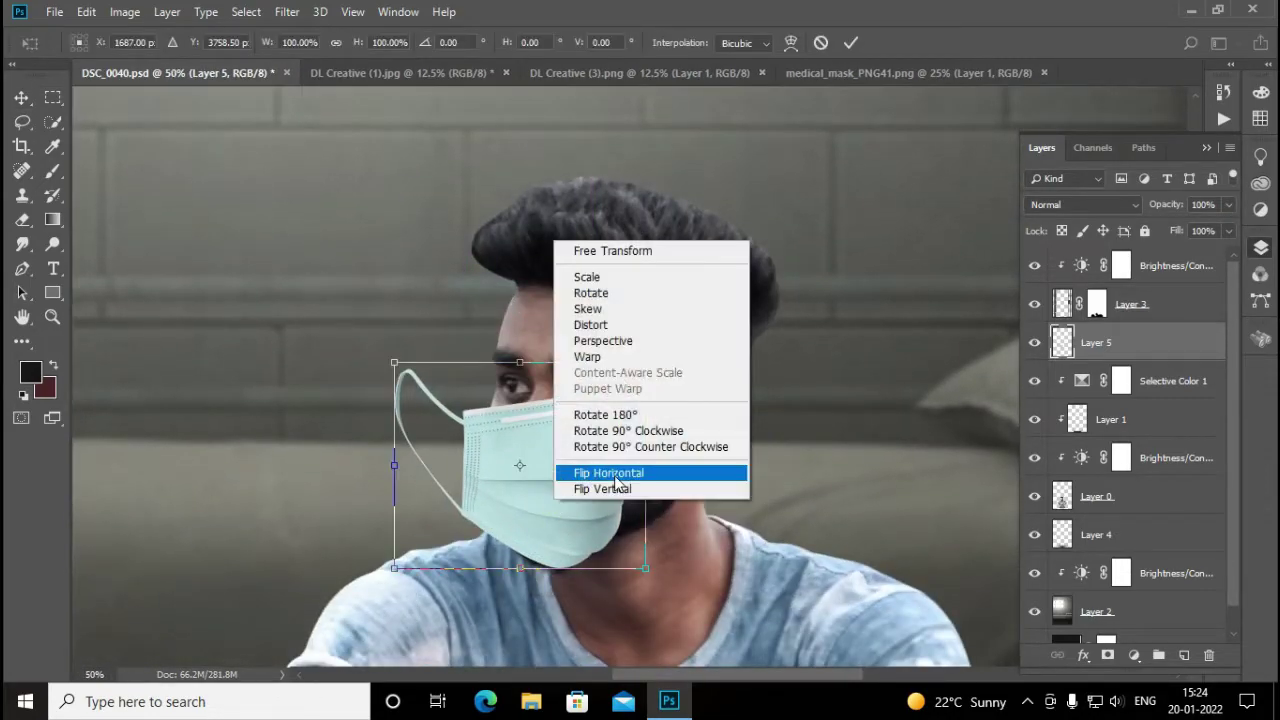
click(630, 471)
Move the mask over the mouth and chin, scale it to about 83%, and commit
drag(494, 466, 550, 492)
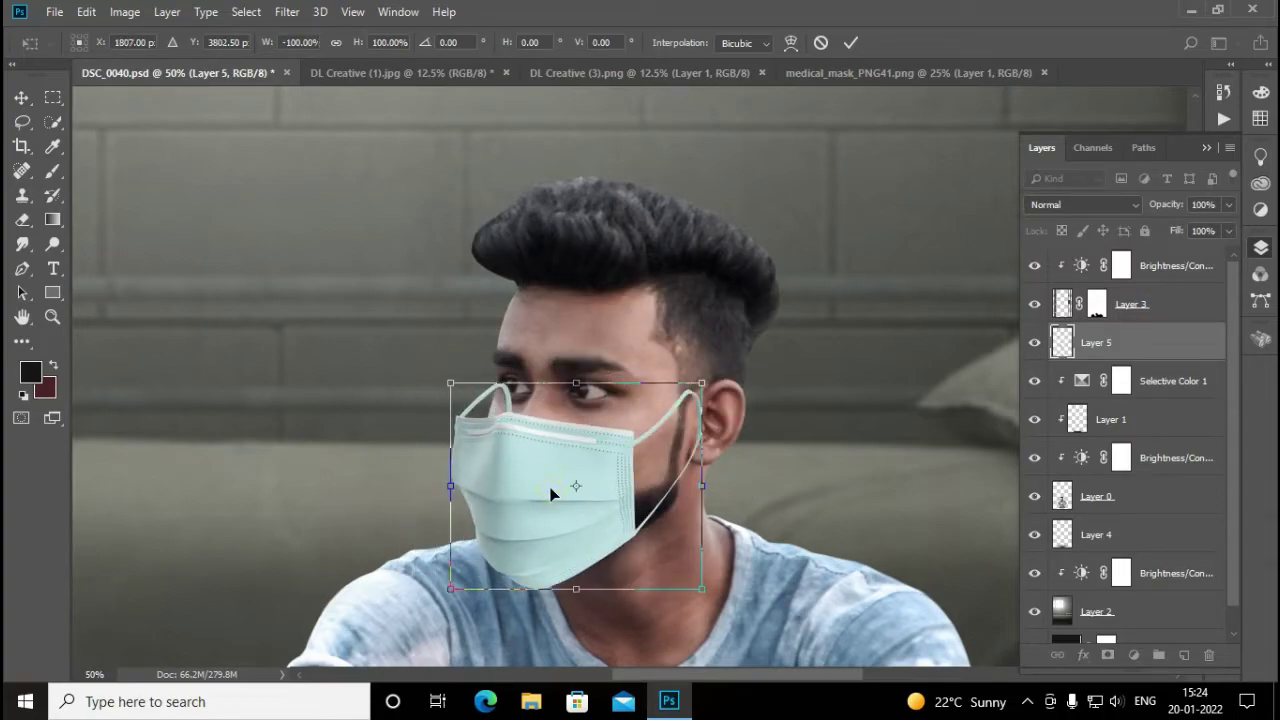
drag(699, 590, 661, 552)
drag(513, 510, 536, 526)
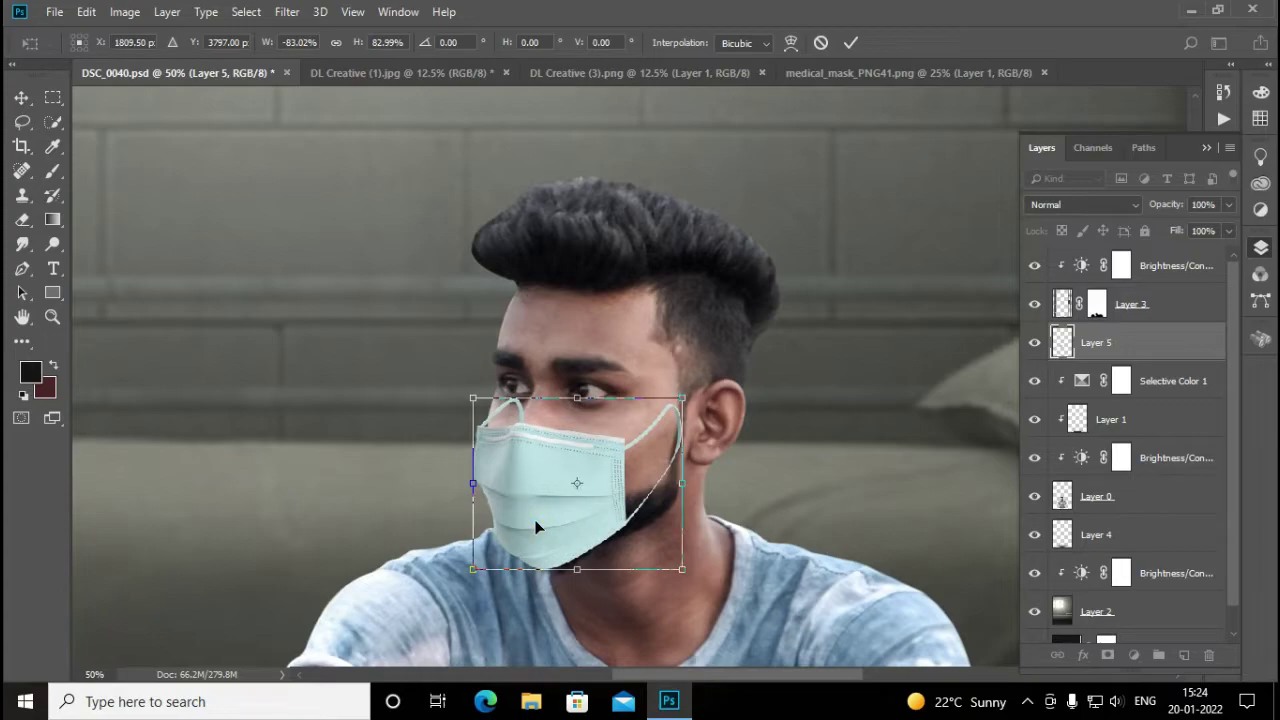
key(Return)
scroll(537, 526, up, 1)
scroll(537, 526, up, 1)
Add a layer mask to Layer 5 and paint black with a soft brush over the strap beside the nose
scroll(537, 526, up, 1)
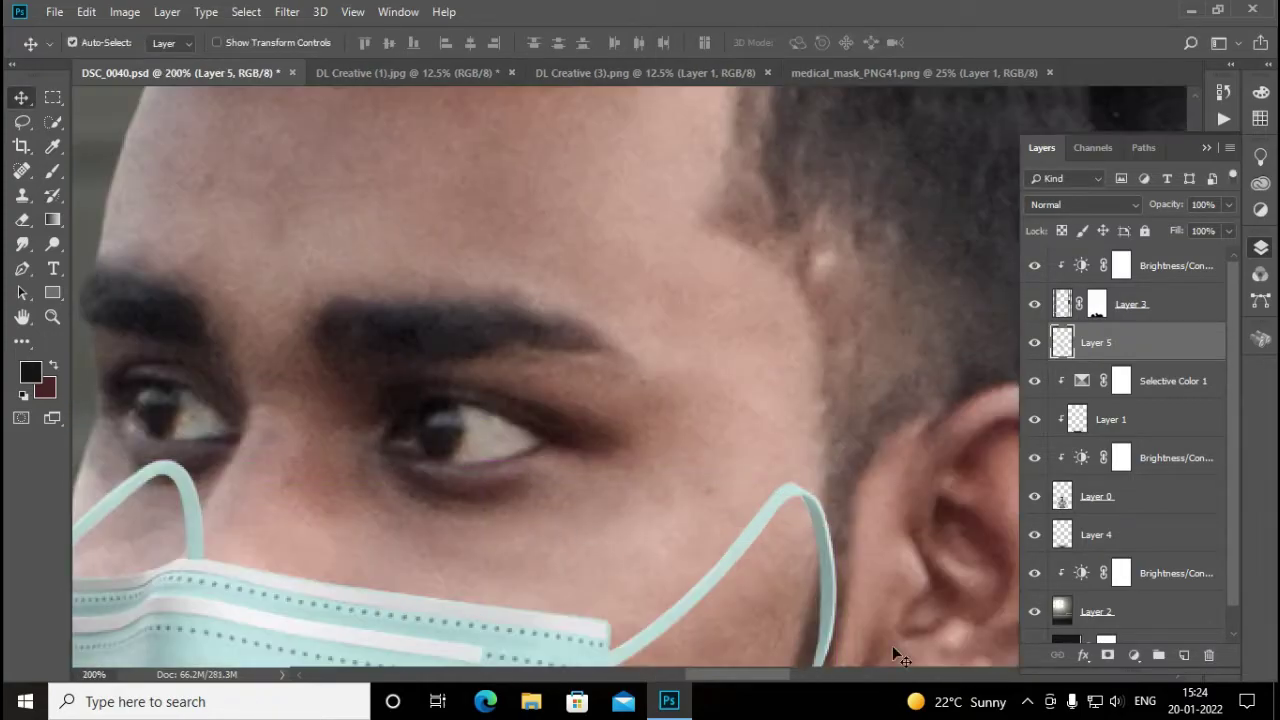
click(1101, 654)
click(1260, 247)
drag(740, 674, 700, 674)
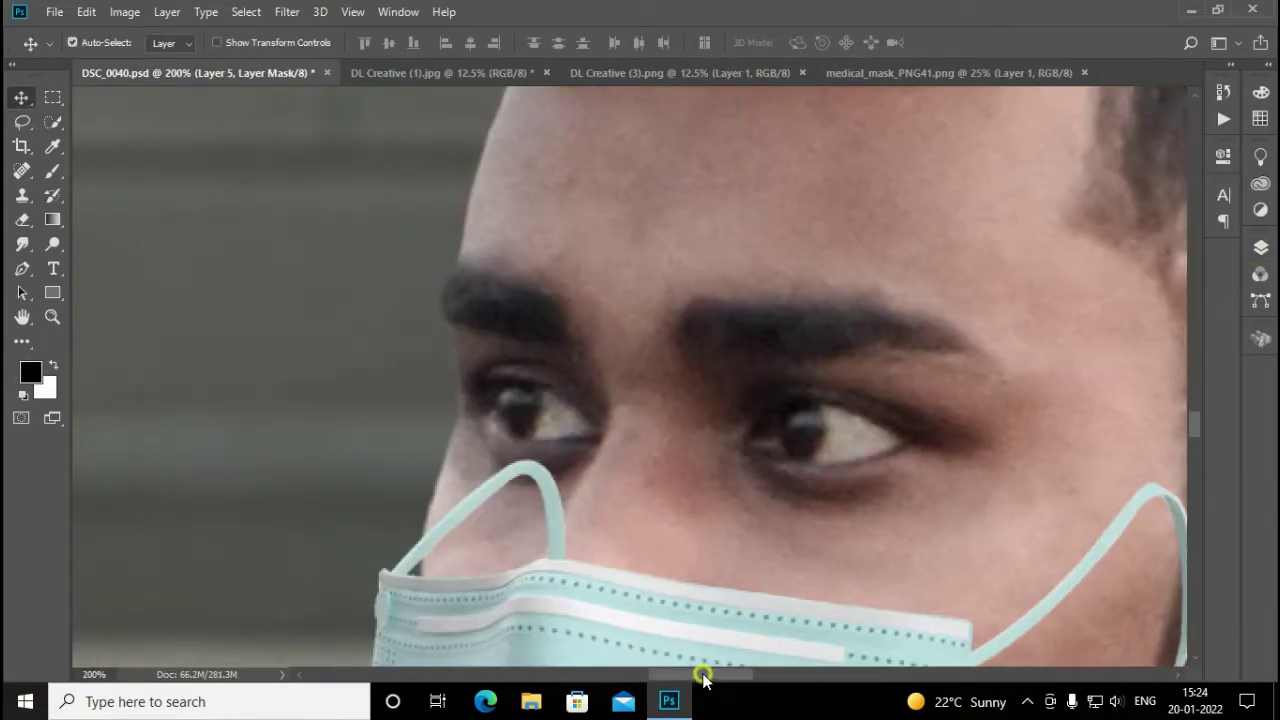
scroll(650, 572, down, 1)
scroll(650, 572, down, 1)
scroll(523, 569, up, 1)
key(b)
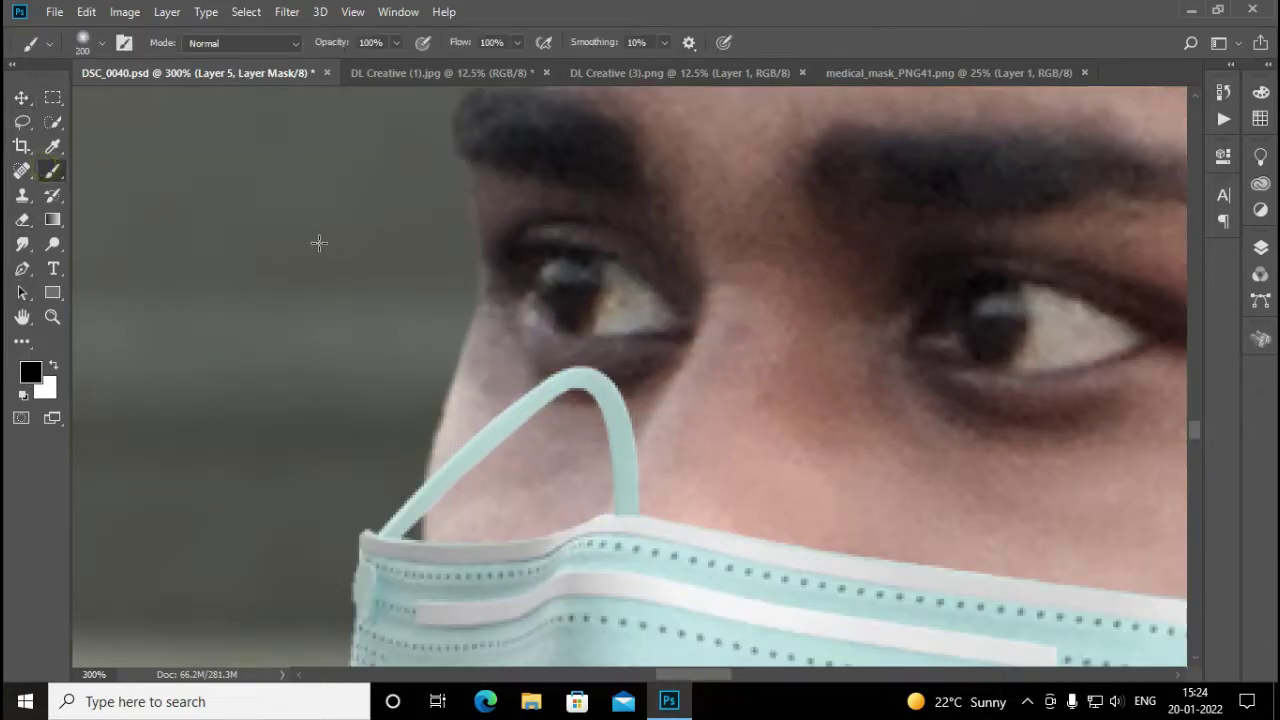
right_click(320, 244)
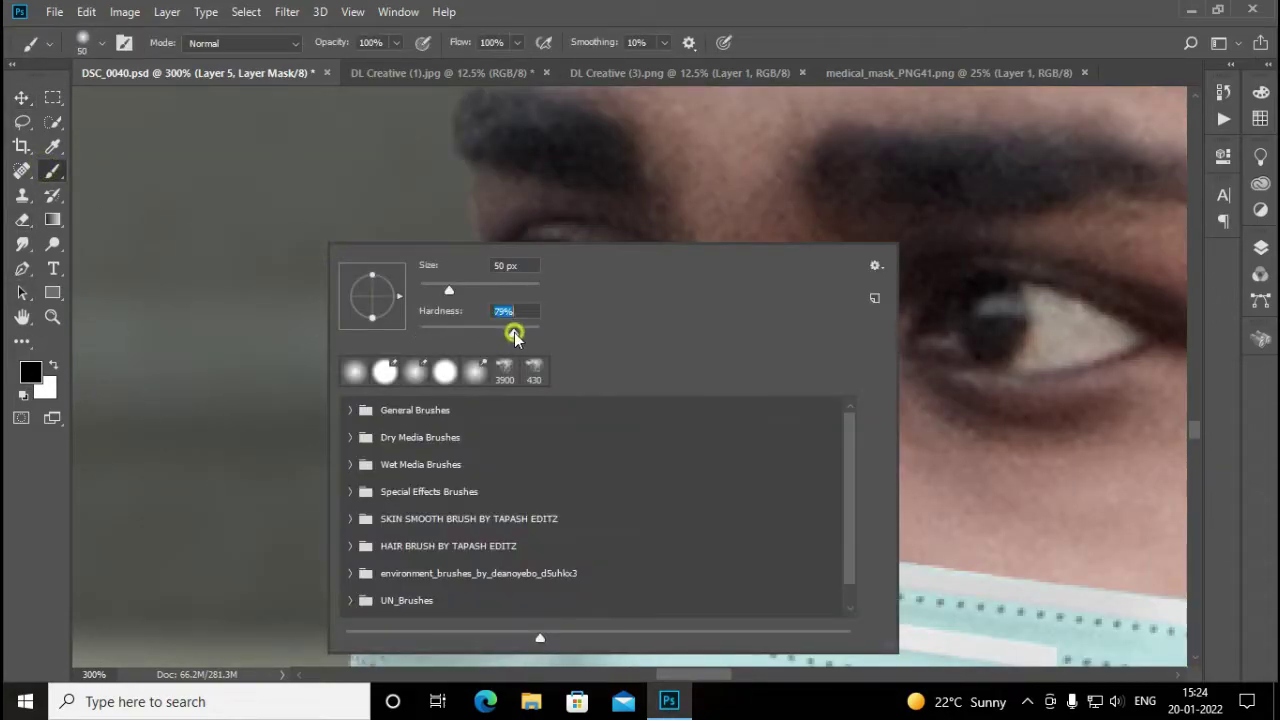
key(Return)
mouse_move(545, 372)
mouse_down()
mouse_move(593, 383)
mouse_move(618, 460)
mouse_up()
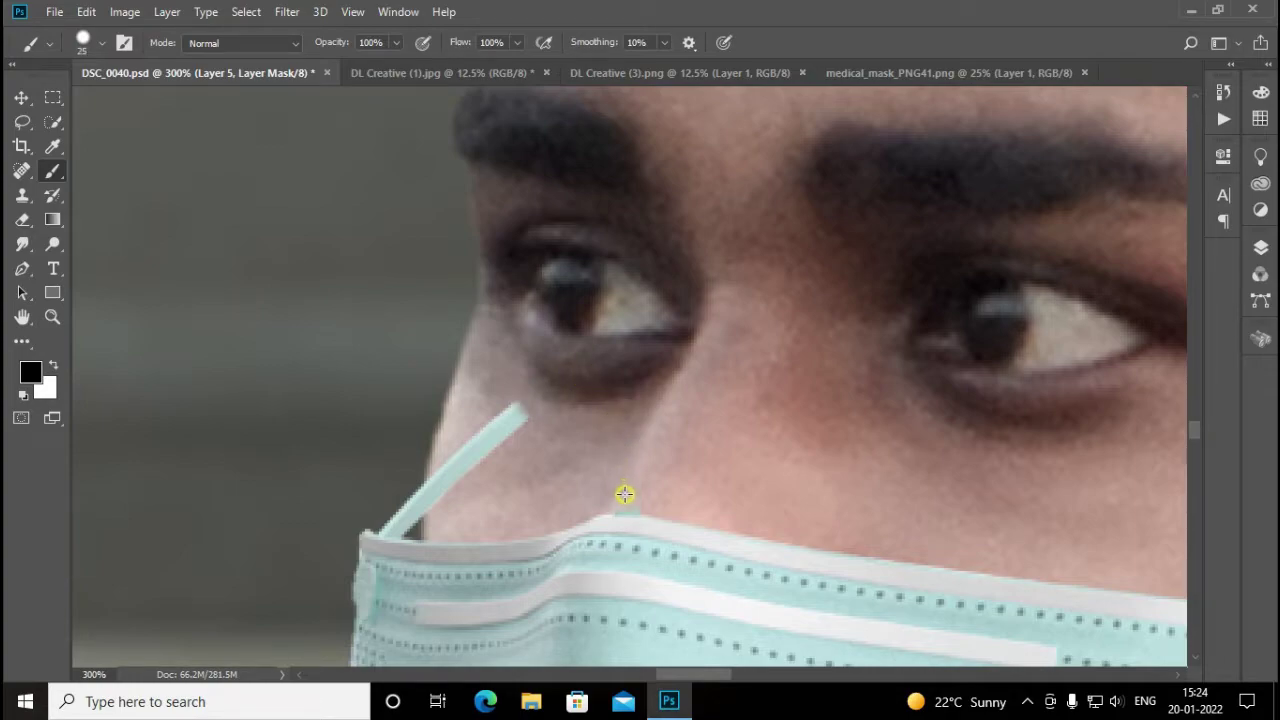
drag(515, 410, 370, 532)
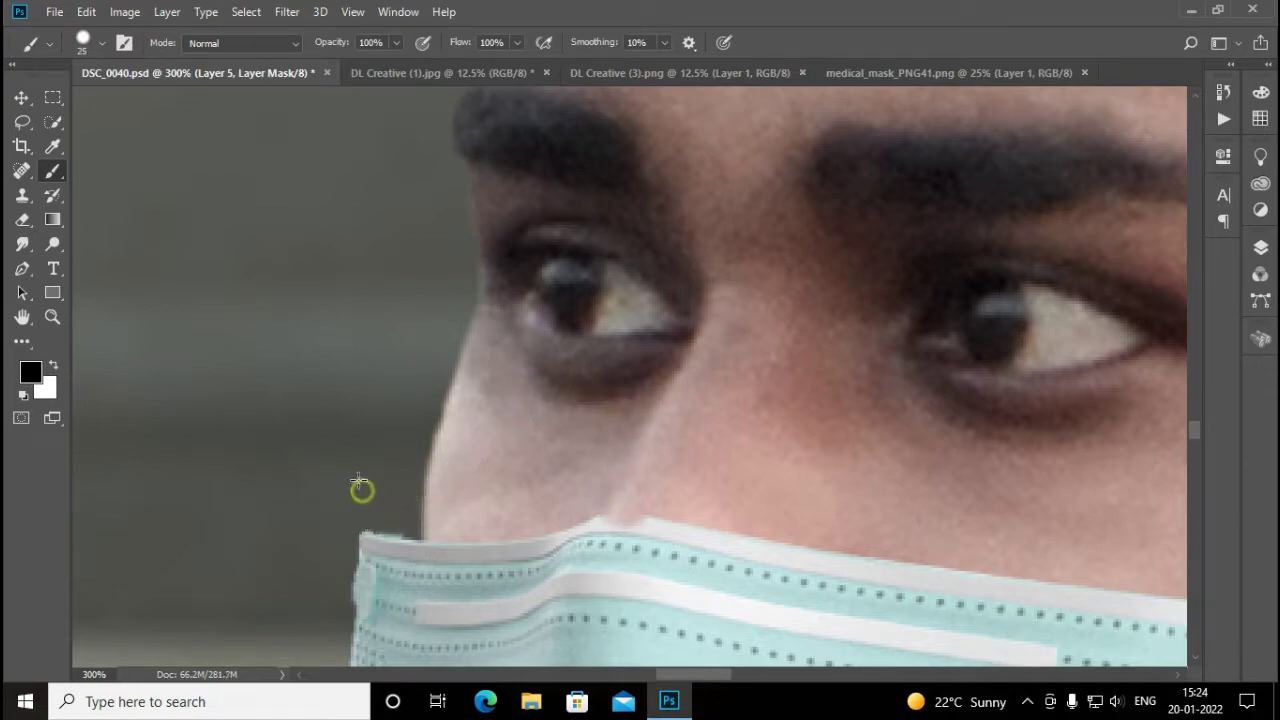
Switch the painting colour to white and zoom out, then back in on the mask and neck
click(54, 368)
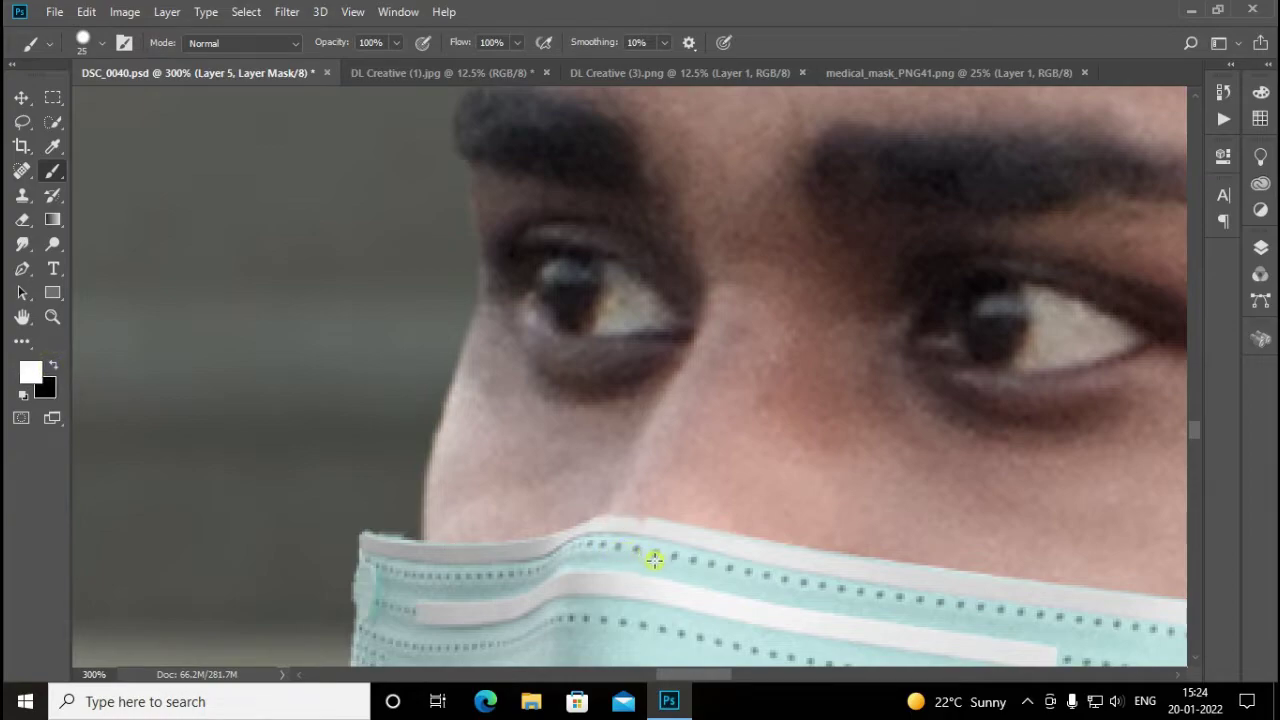
key(ctrl+minus)
key(ctrl+minus)
key(ctrl+minus)
key(ctrl+minus)
key(ctrl+minus)
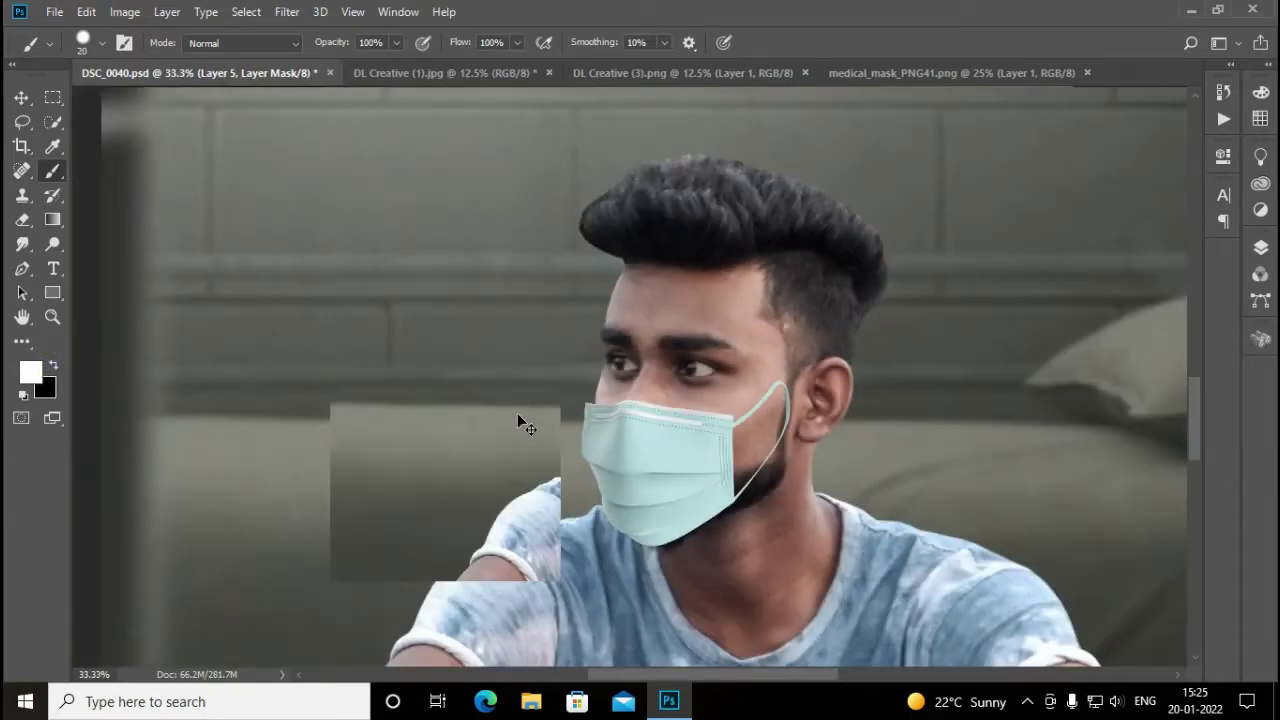
key(ctrl+minus)
key(ctrl+minus)
key(ctrl+minus)
key(ctrl+minus)
key(ctrl+plus)
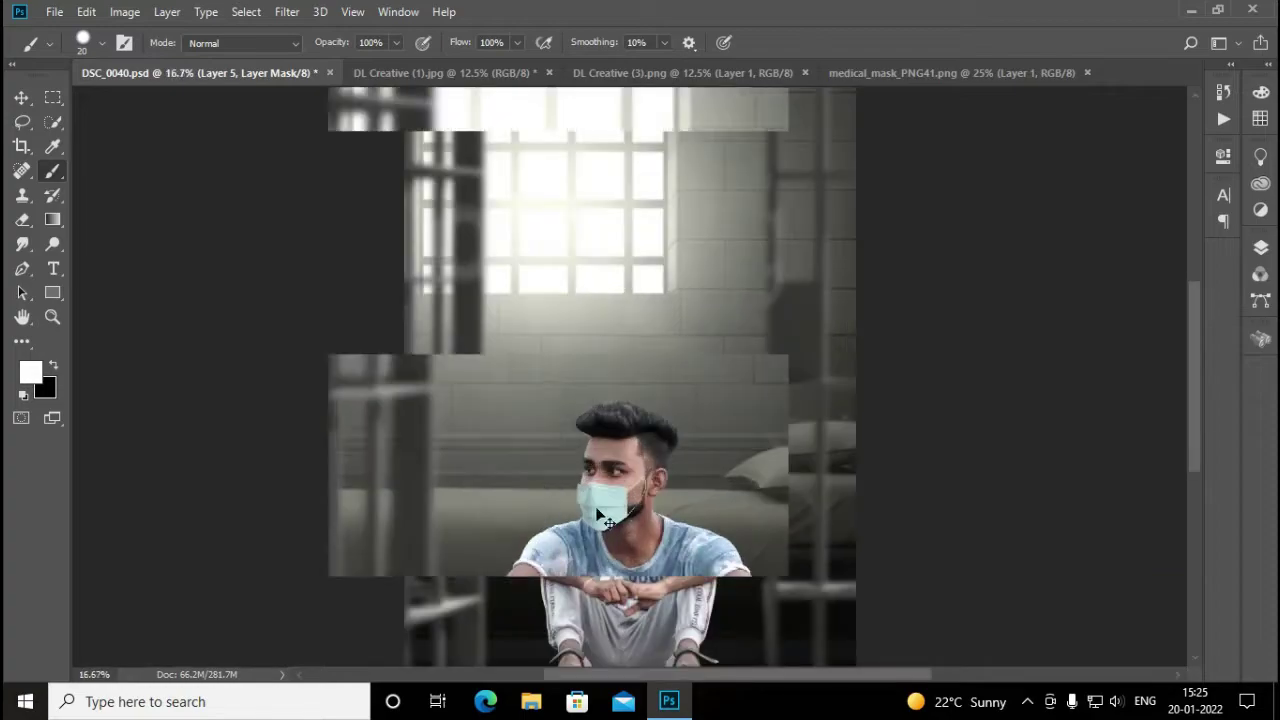
key(ctrl+plus)
key(ctrl+plus)
key(ctrl+plus)
drag(1188, 368, 1191, 427)
key(ctrl+plus)
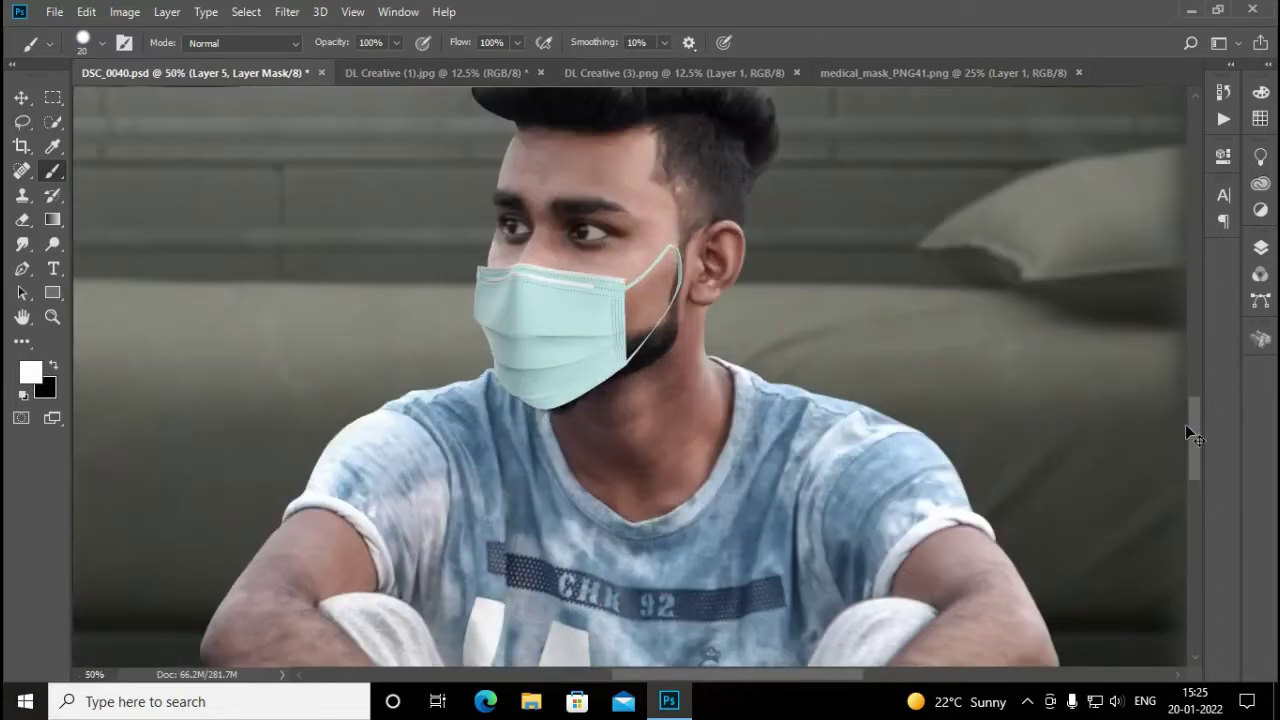
key(ctrl+plus)
key(ctrl+plus)
Apply a proportional free transform to the surgical mask layer and commit it
key(v)
scroll(505, 400, up, 2)
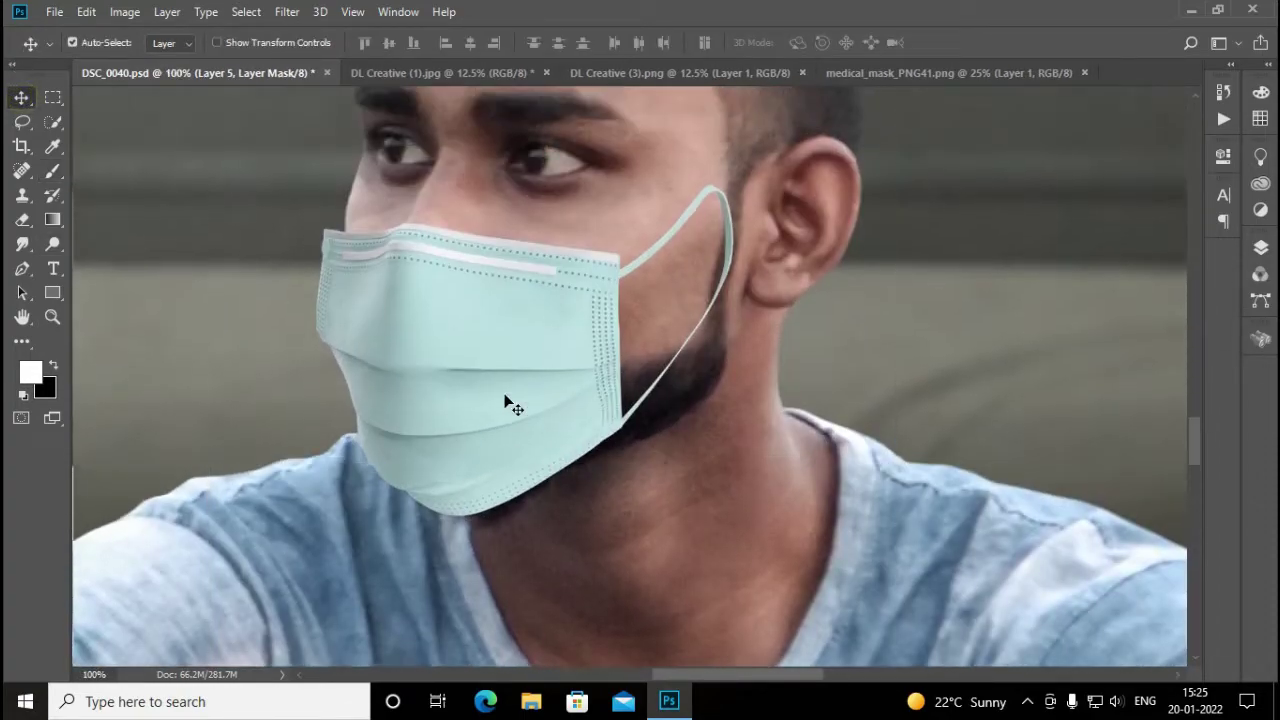
scroll(505, 402, up, 1)
scroll(505, 402, up, 1)
key(ctrl+t)
click(336, 43)
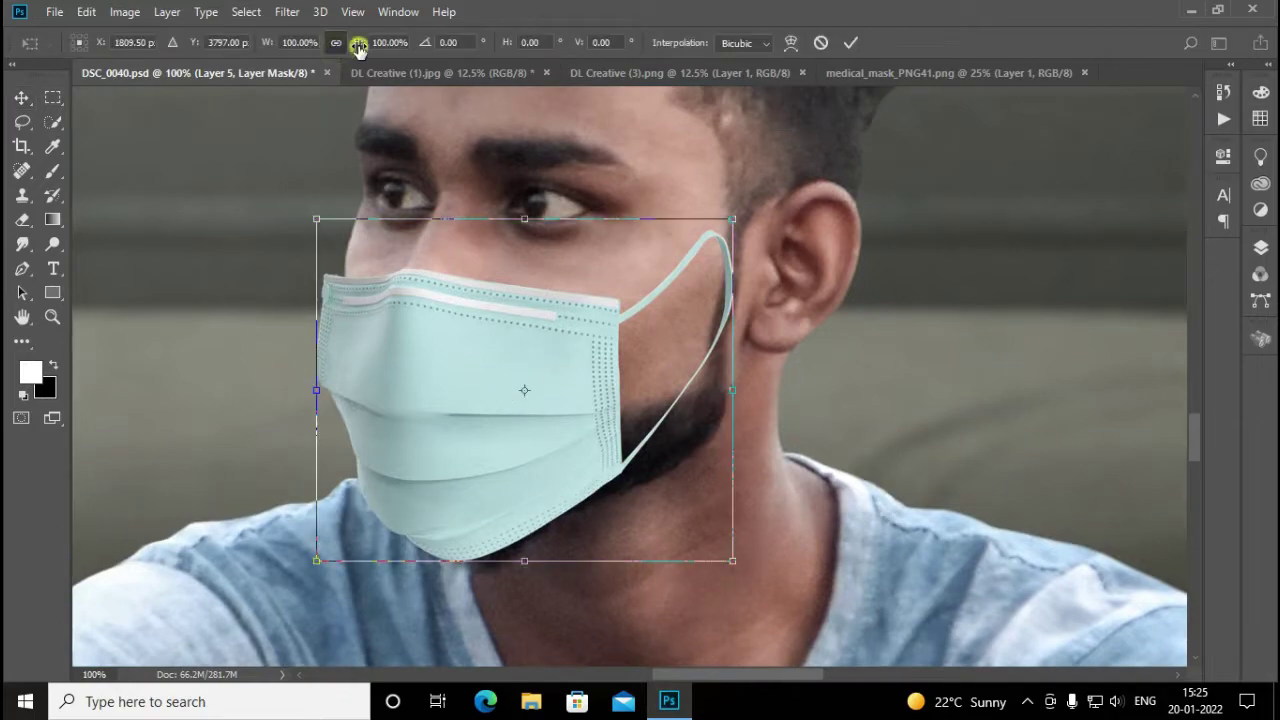
key(Return)
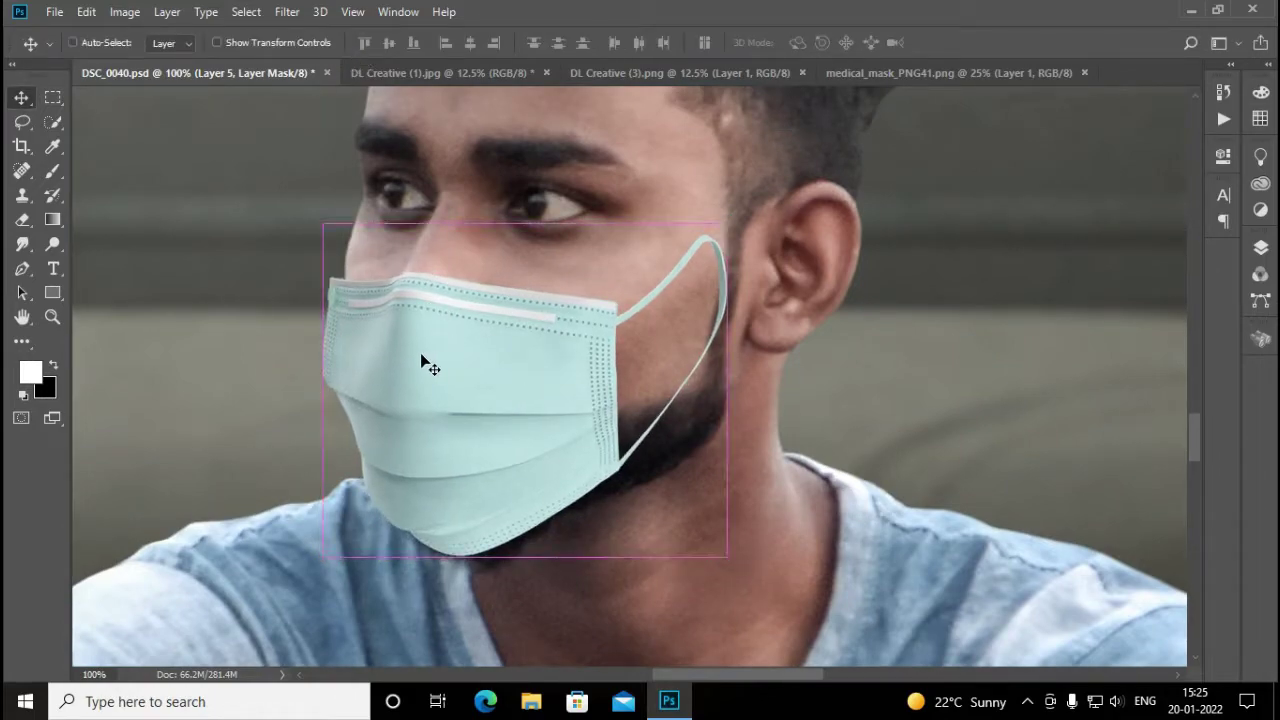
click(22, 121)
Lasso the ear loop along the jawline
key(ctrl+plus)
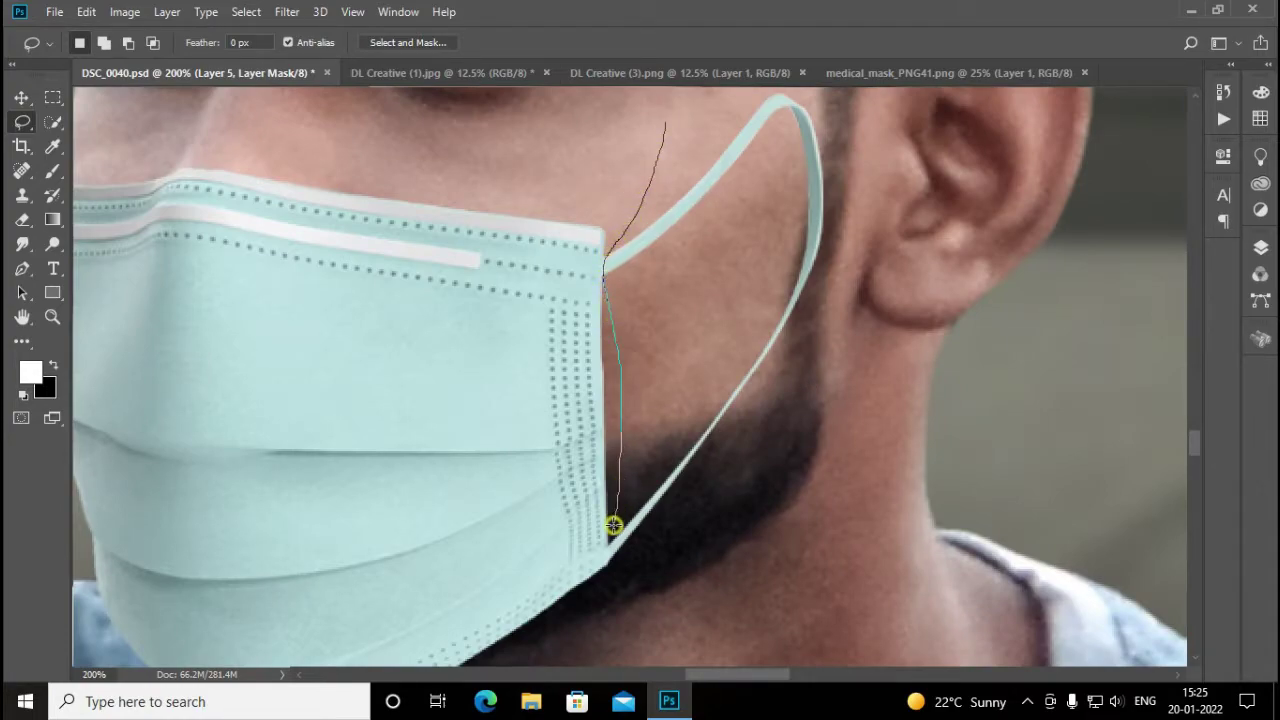
drag(608, 549, 870, 360)
drag(712, 95, 718, 90)
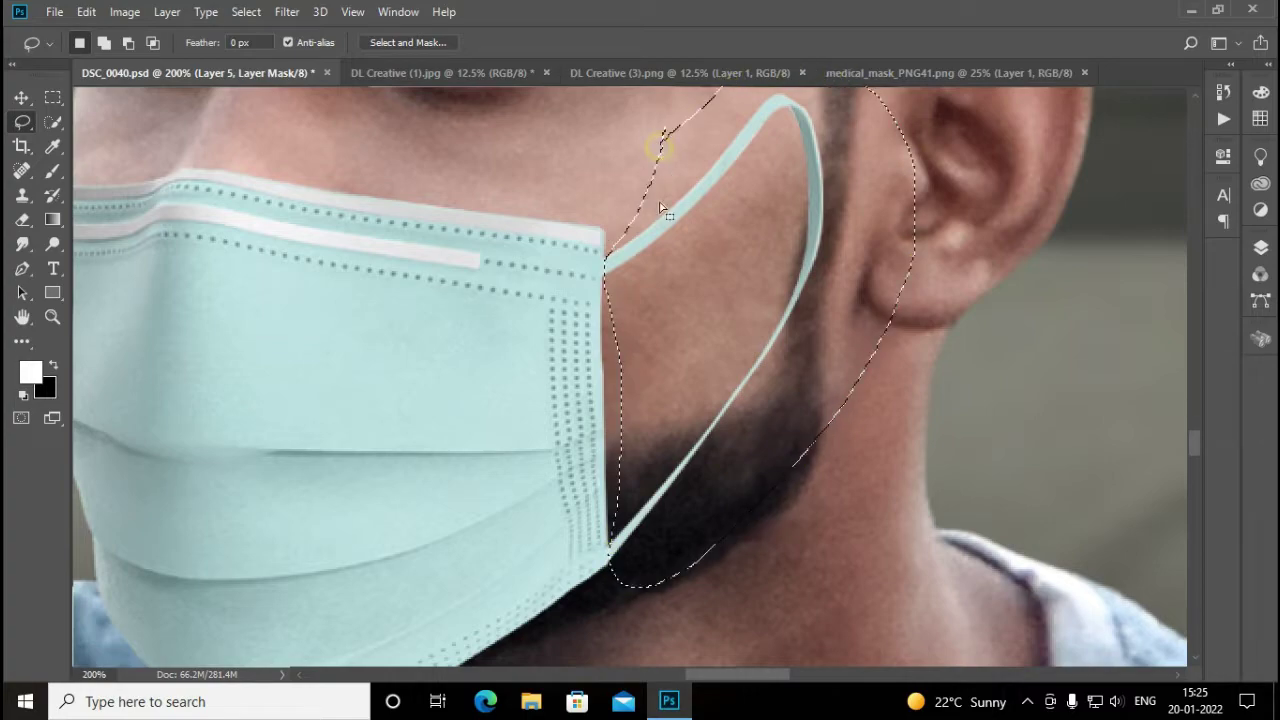
right_click(677, 252)
click(1255, 258)
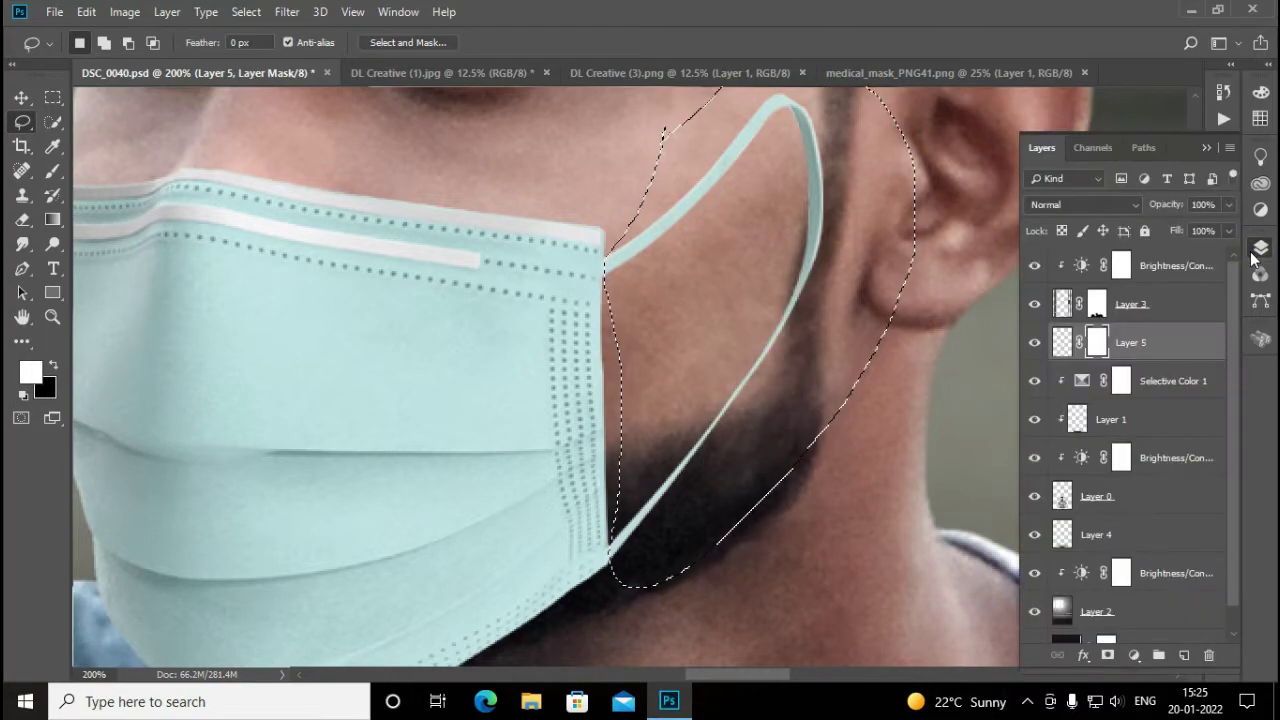
Copy the ear loop onto a new Layer 6 and delete Layer 5's layer mask
click(1062, 342)
right_click(745, 310)
click(813, 467)
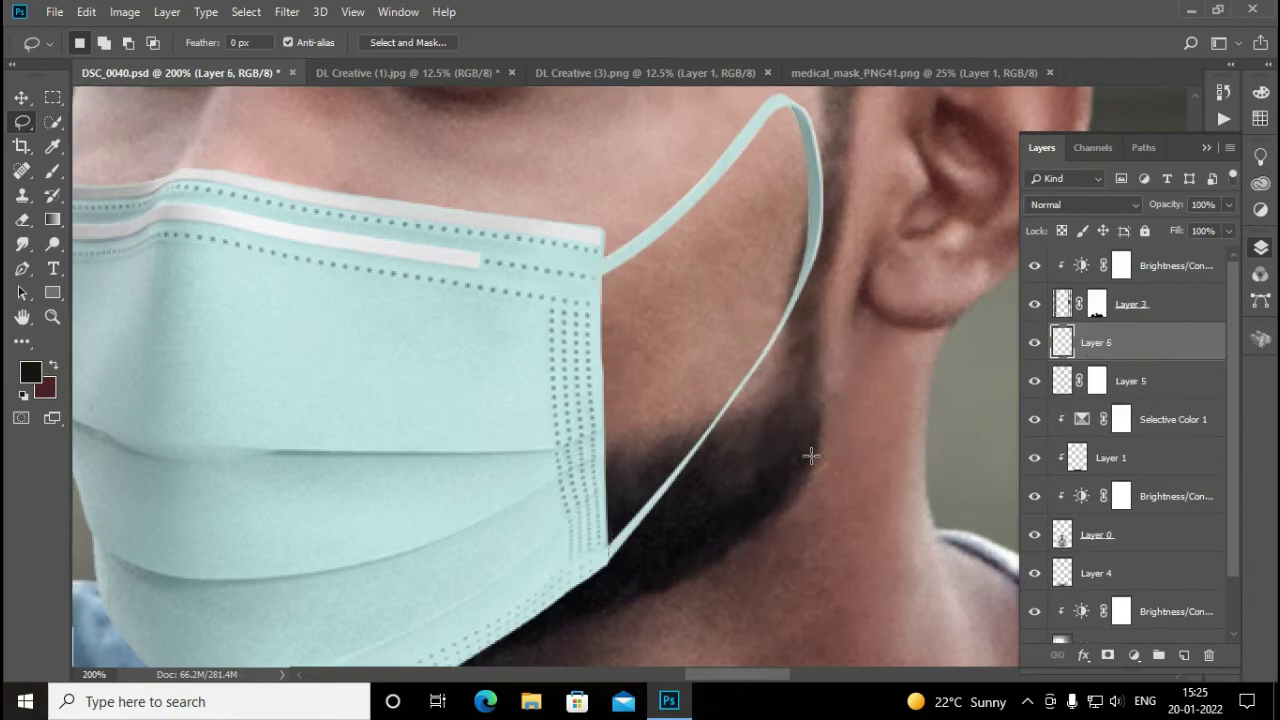
click(1035, 380)
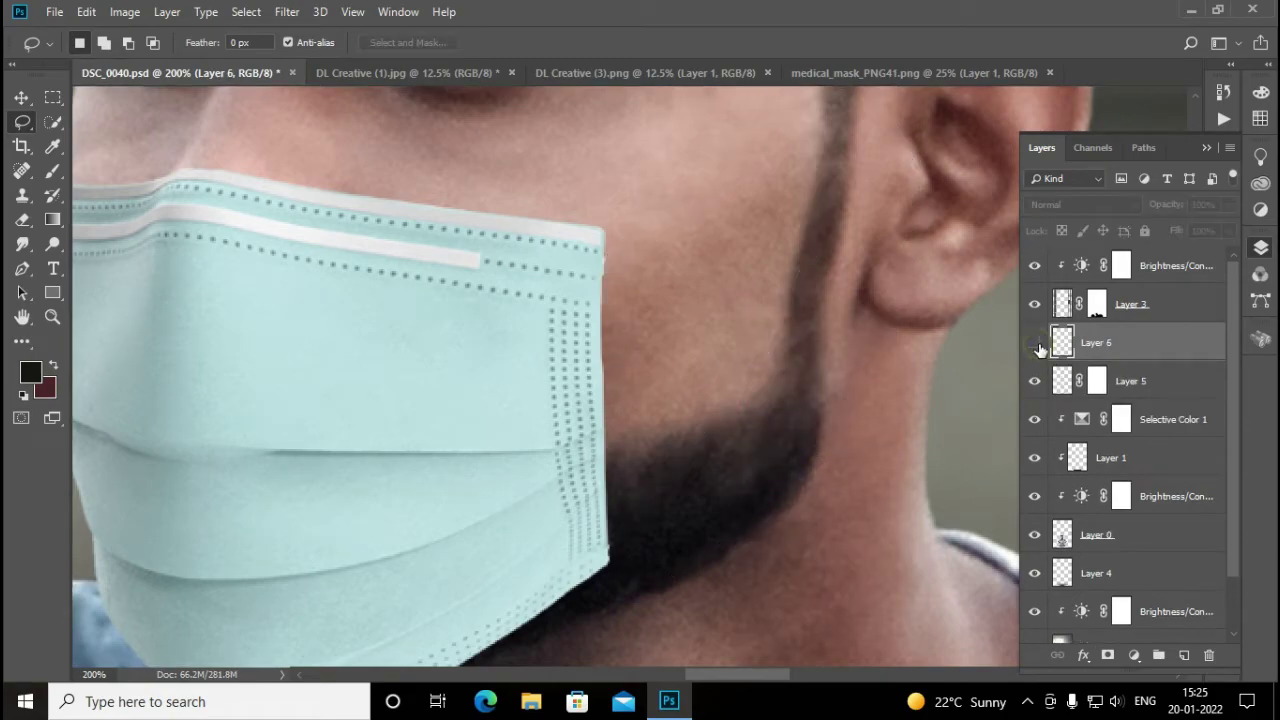
click(21, 97)
right_click(1097, 388)
click(1137, 420)
drag(712, 675, 681, 683)
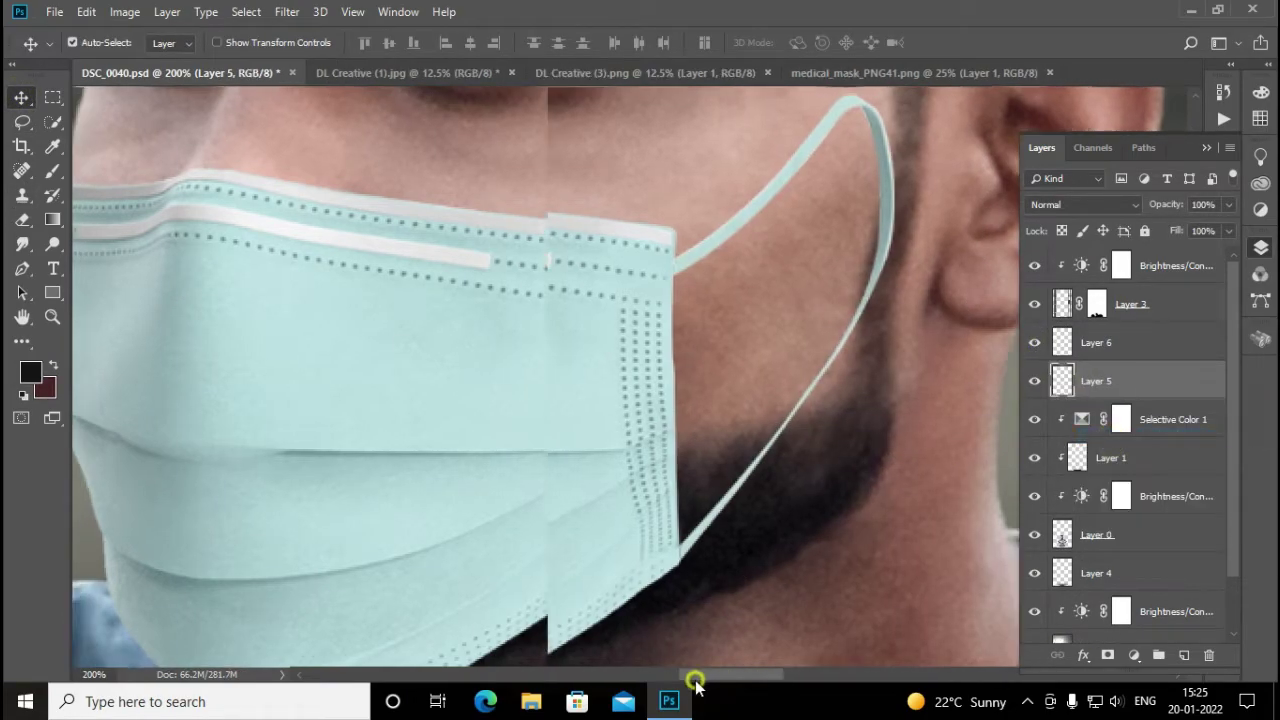
Warp the surgical mask's top-left corner and top edge inward against the nose
key(ctrl+t)
click(789, 42)
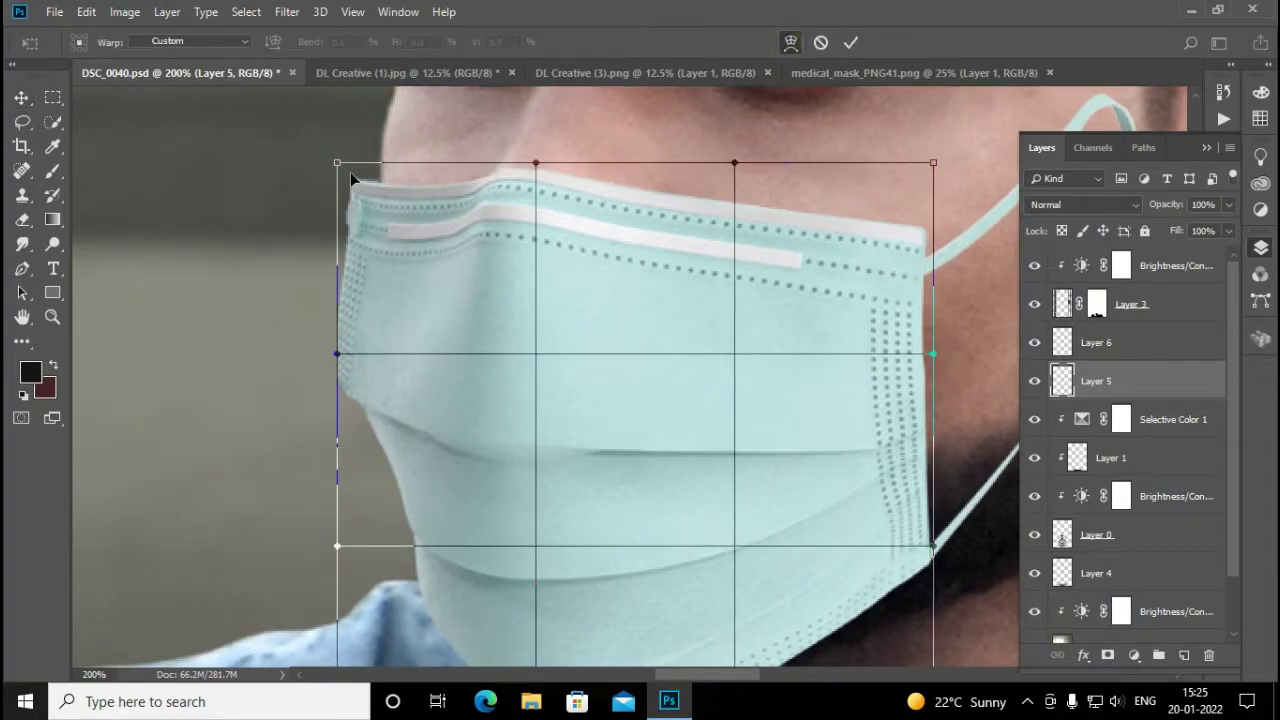
drag(337, 162, 361, 156)
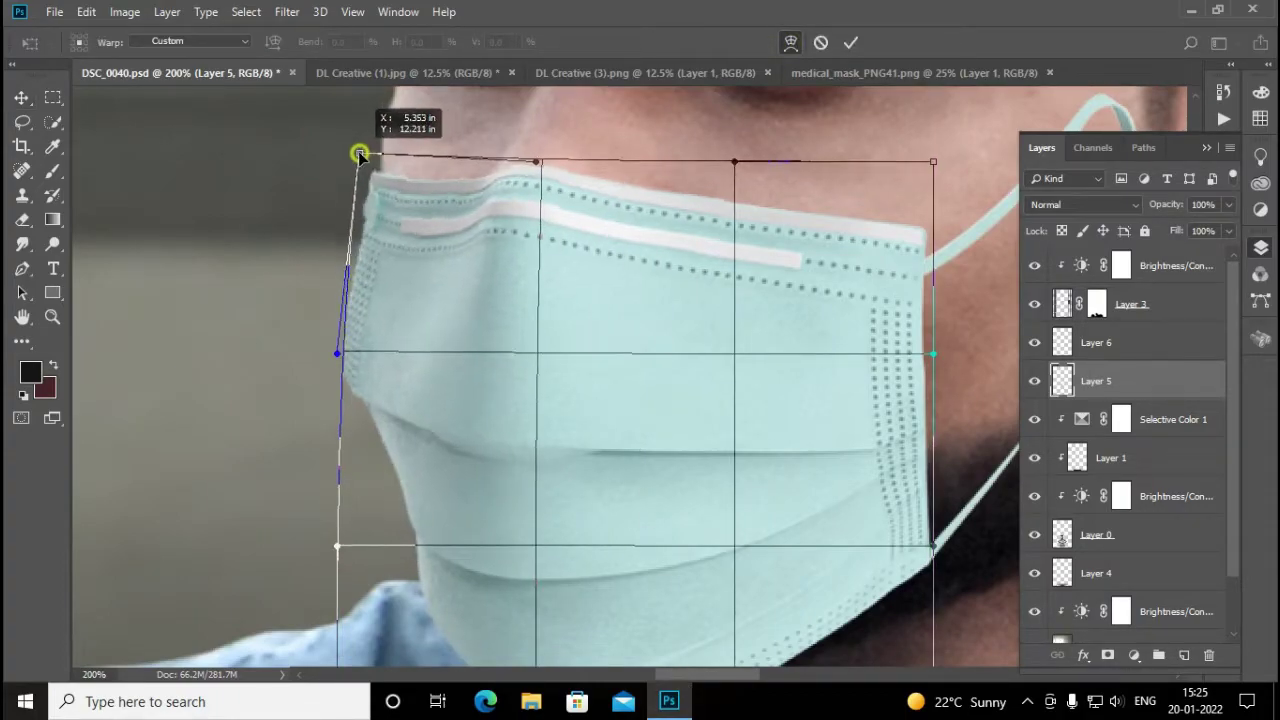
drag(536, 163, 520, 165)
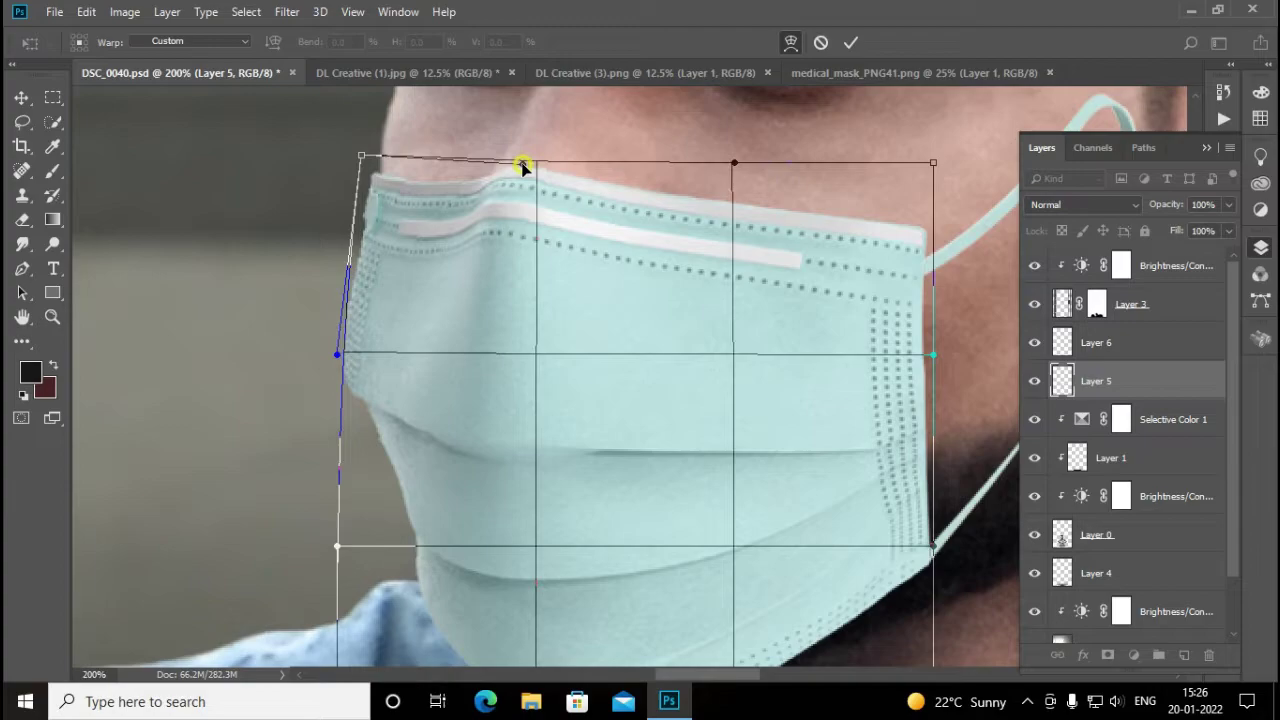
click(851, 42)
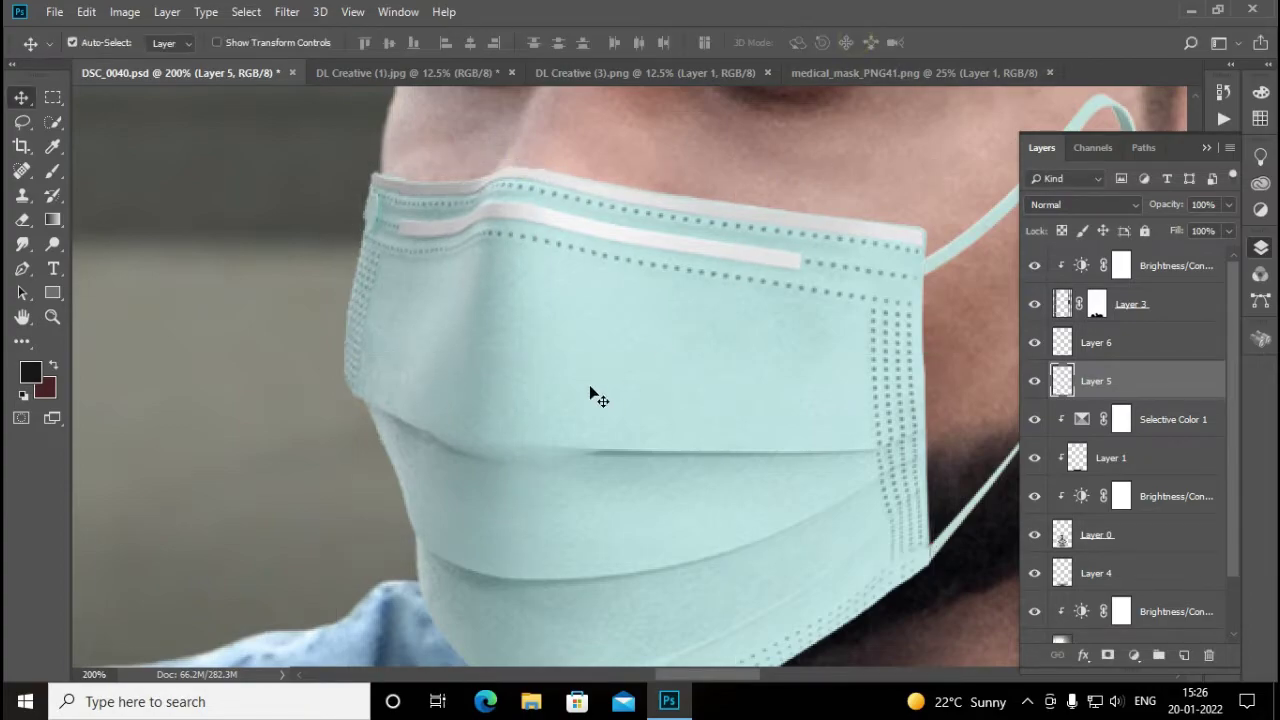
scroll(592, 392, down, 3)
scroll(590, 390, down, 3)
Select the ear-loop layer and warp it up and back behind the ear
scroll(590, 390, down, 1)
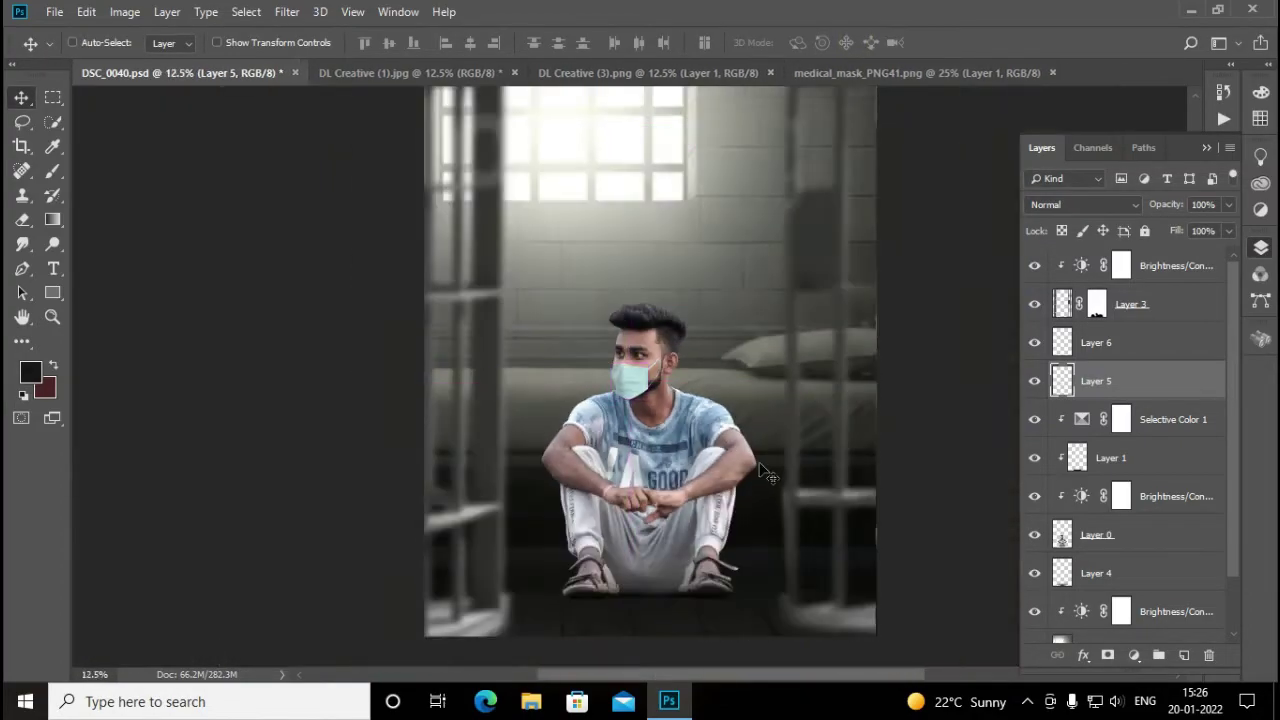
scroll(590, 390, down, 1)
scroll(816, 496, up, 2)
scroll(816, 496, up, 2)
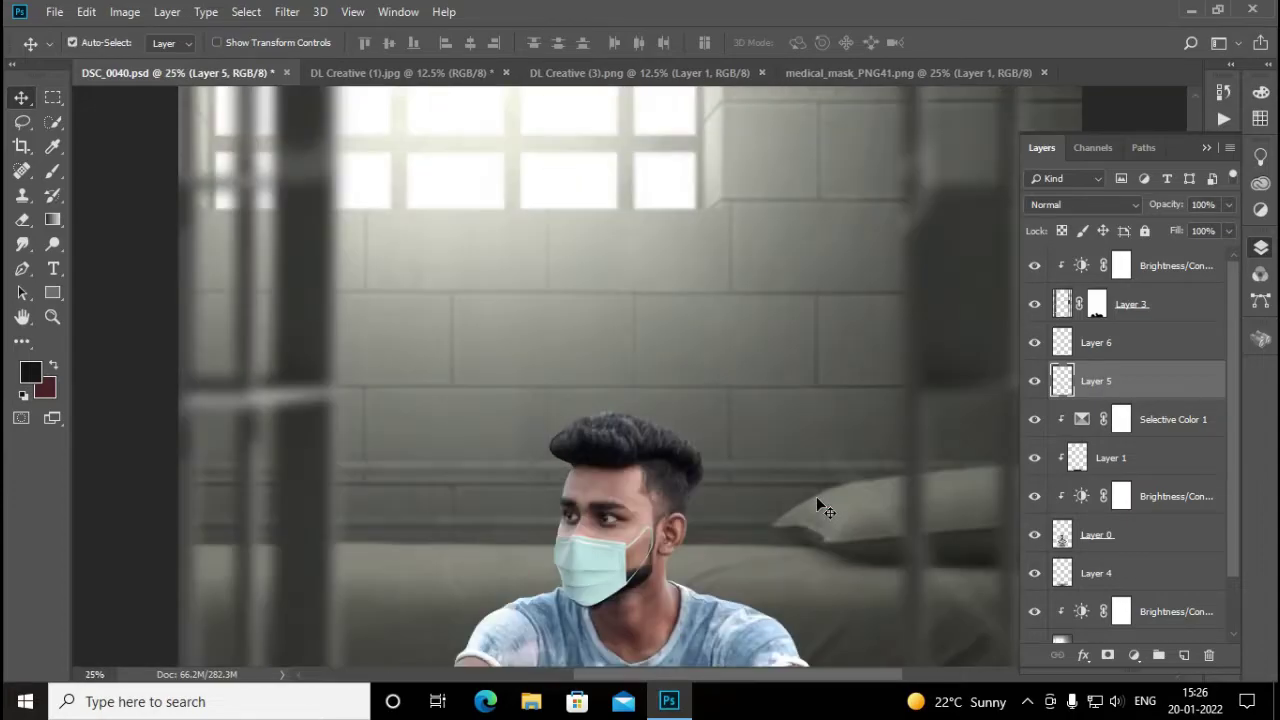
scroll(817, 498, up, 2)
scroll(817, 498, down, 2)
scroll(817, 498, down, 1)
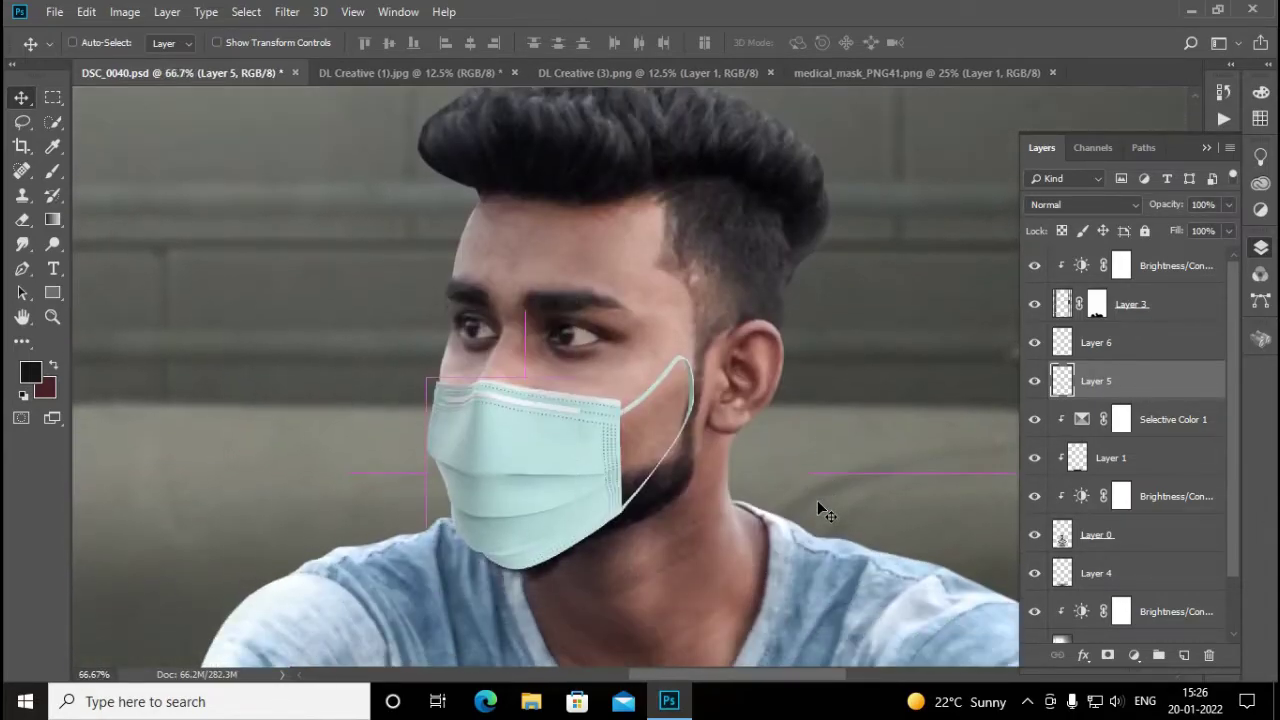
scroll(817, 500, up, 1)
key(alt+bracketright)
scroll(897, 418, up, 1)
scroll(894, 414, down, 1)
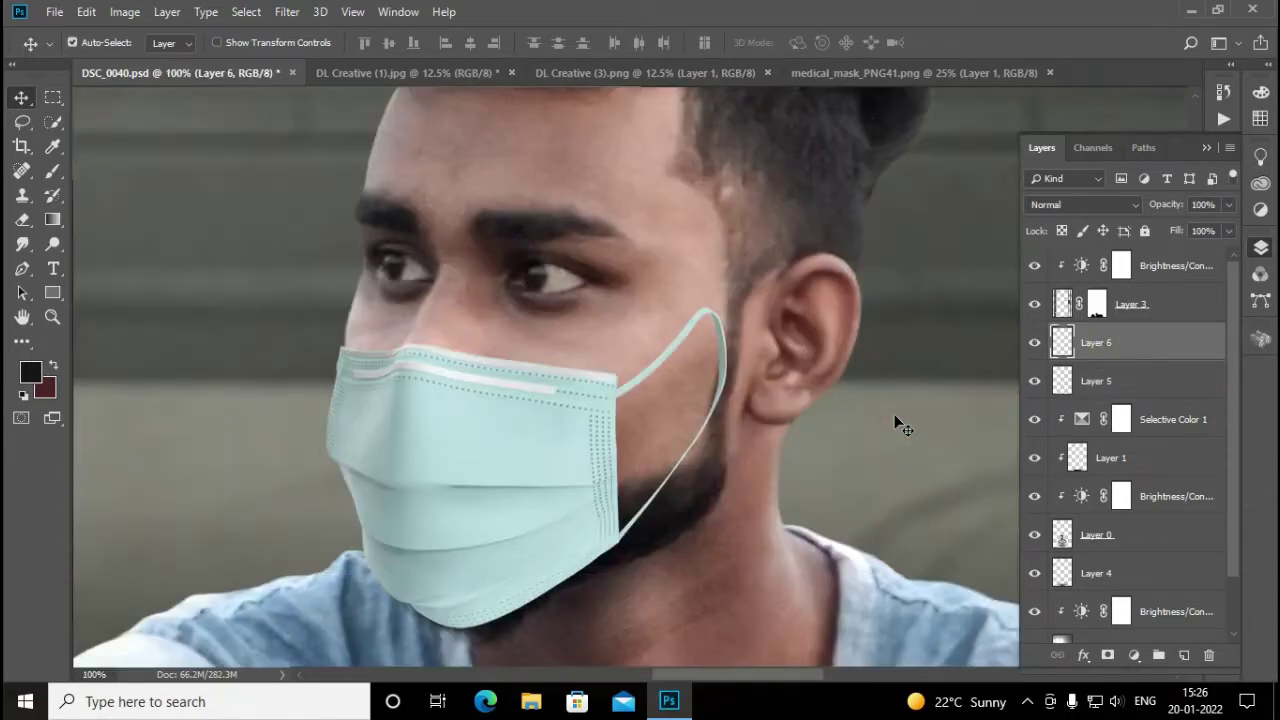
key(ctrl+t)
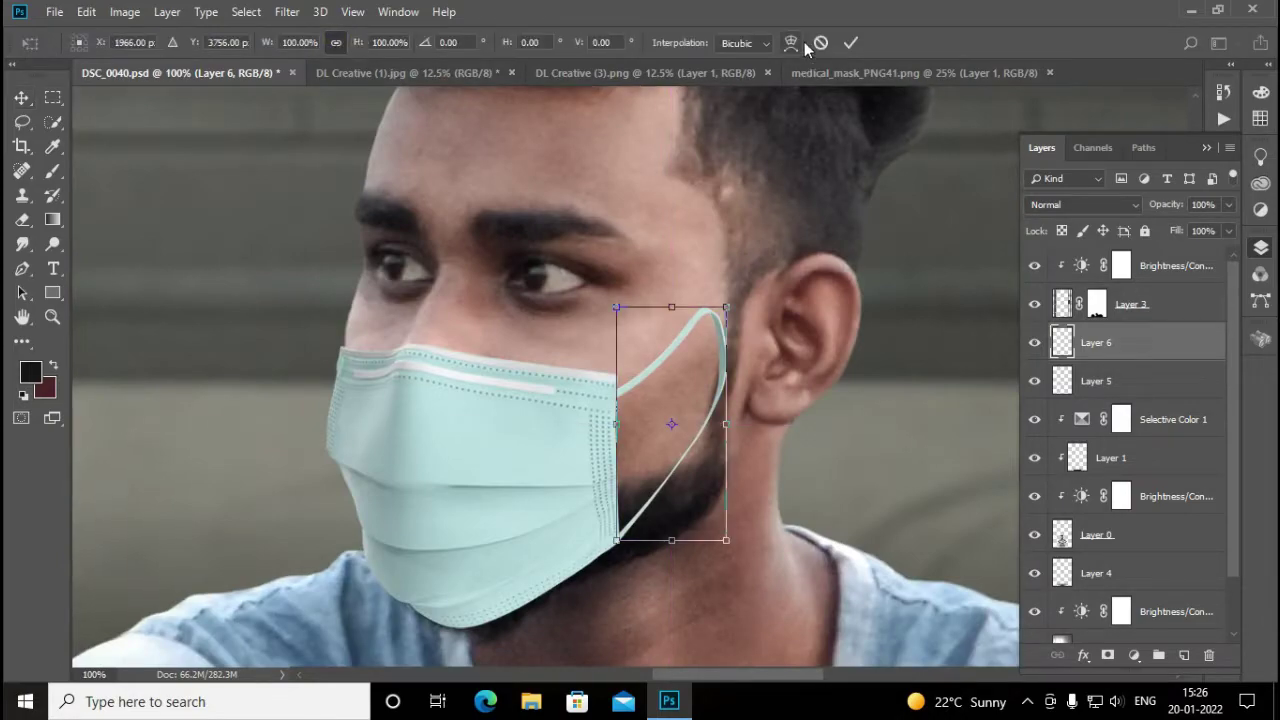
click(791, 43)
drag(728, 312, 921, 214)
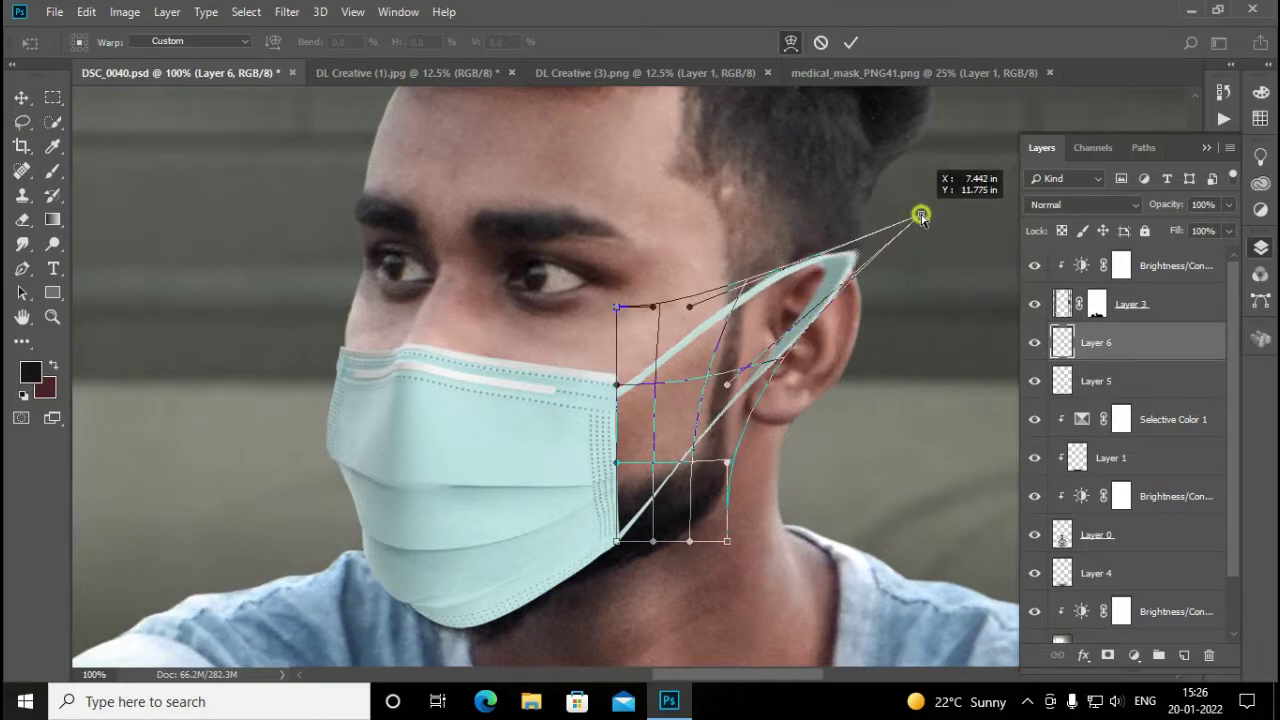
drag(728, 462, 845, 540)
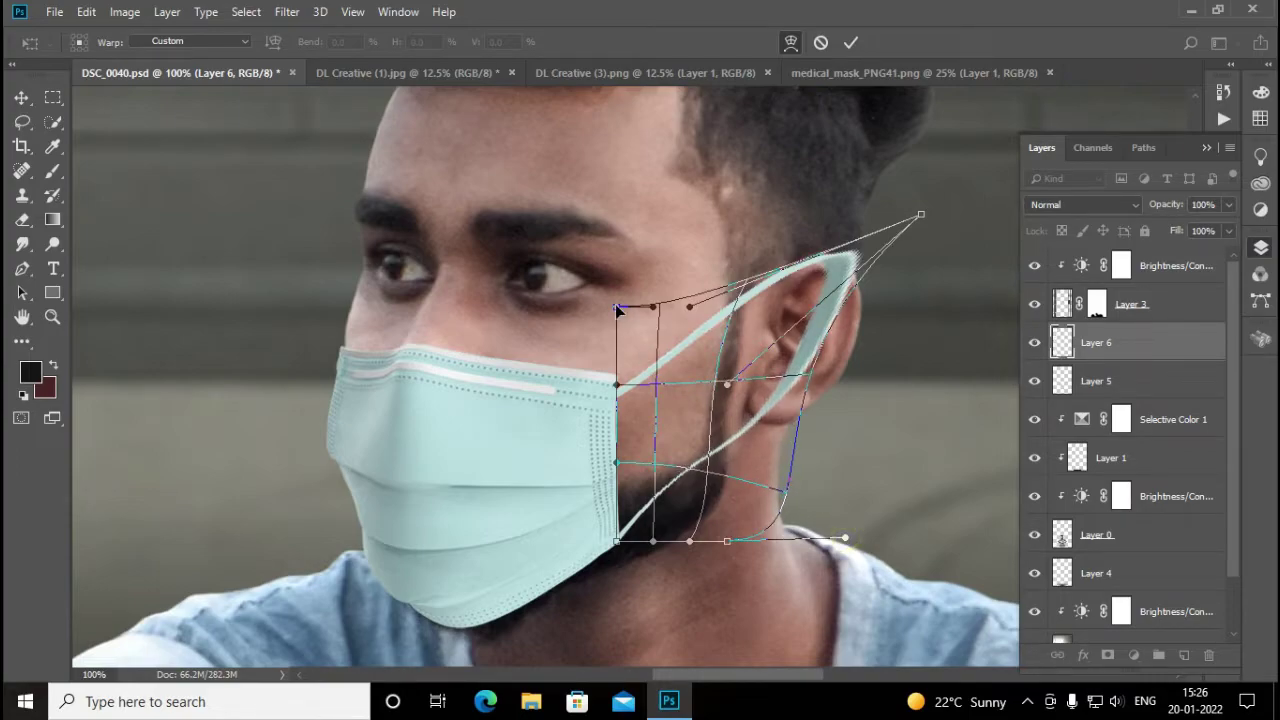
Refine the ear loop's left edge, lower curve, top and cheek section, then commit the warp
drag(615, 388, 610, 389)
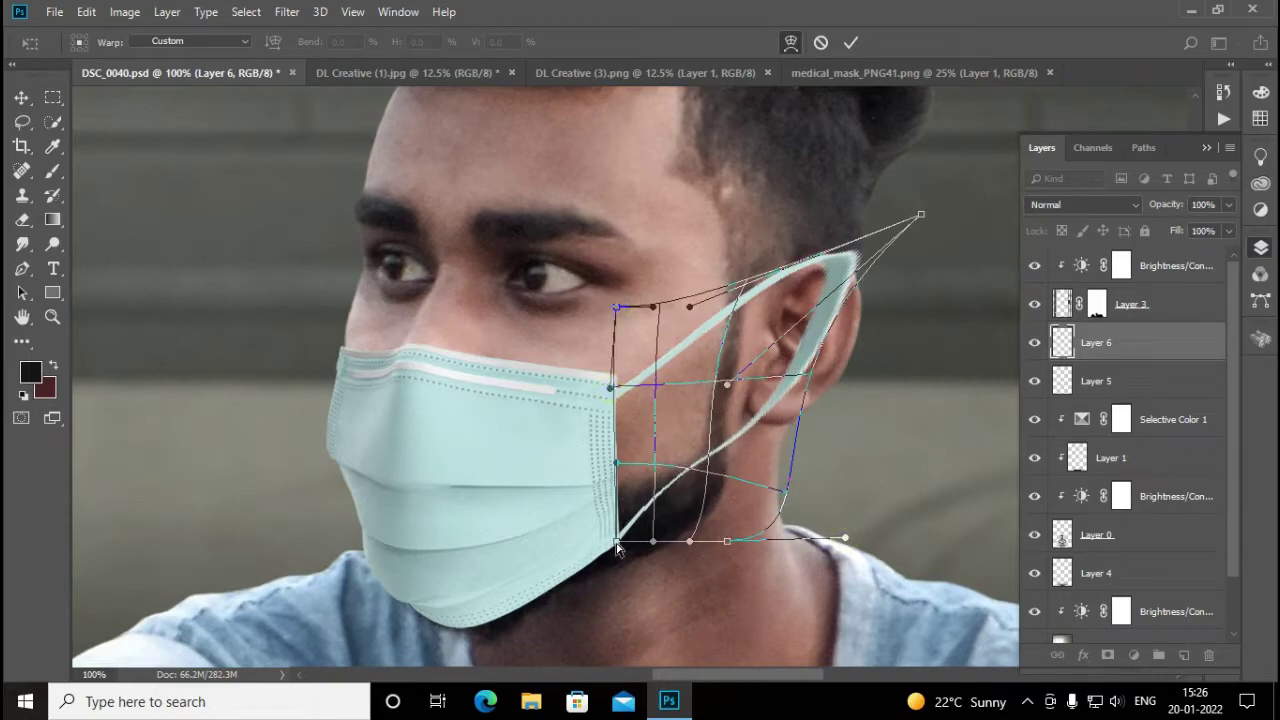
drag(613, 545, 610, 545)
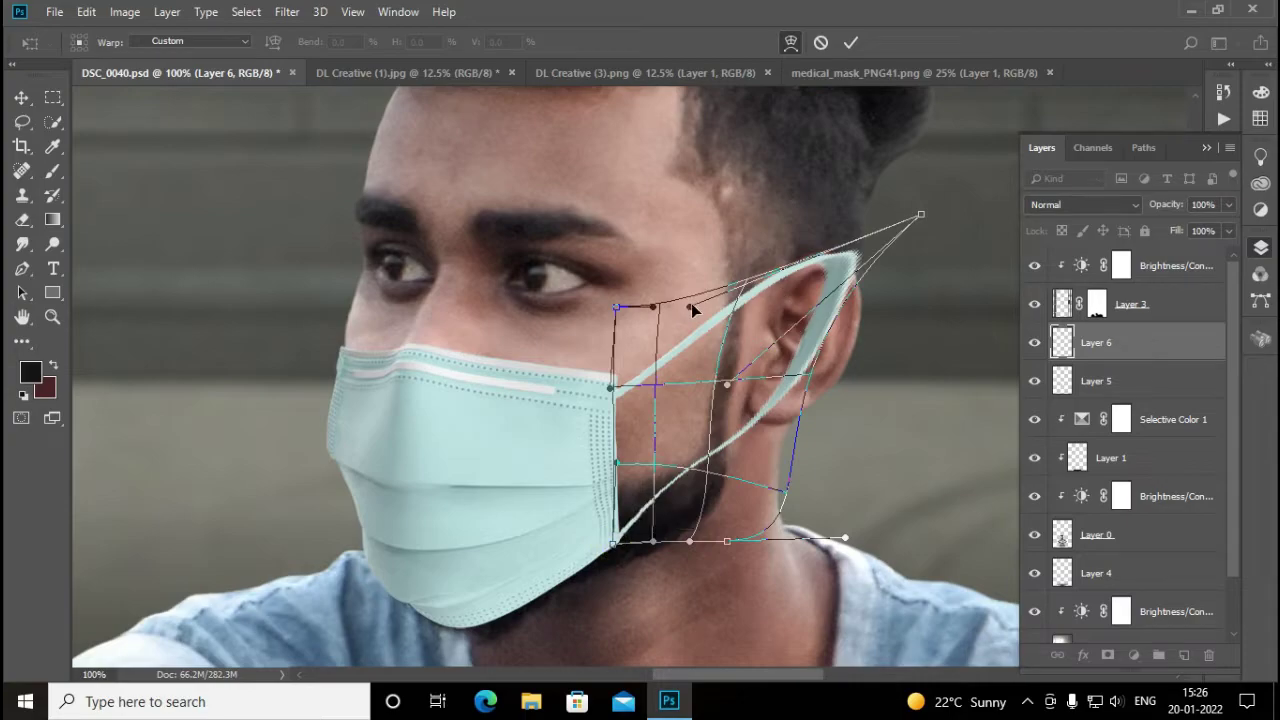
drag(691, 303, 735, 300)
drag(731, 367, 731, 377)
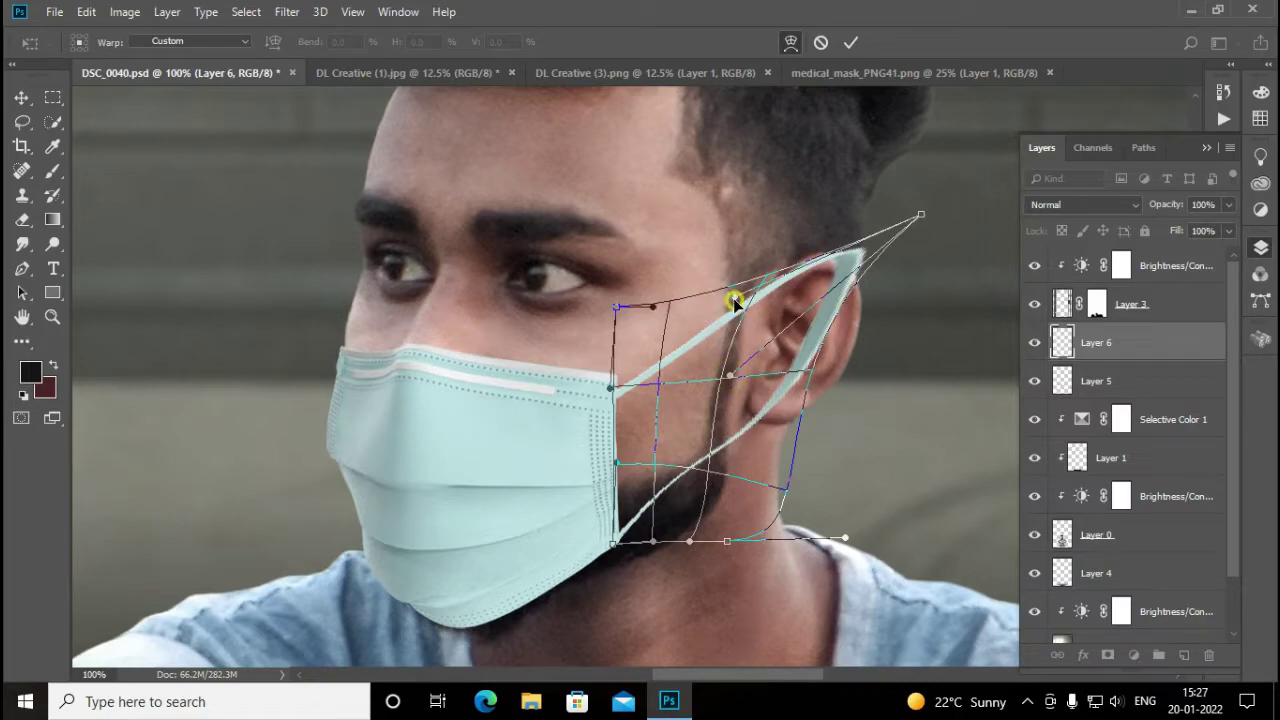
key(Return)
Add a layer mask to Layer 6 and paint out the strap where it crosses the ear
key(ctrl+plus)
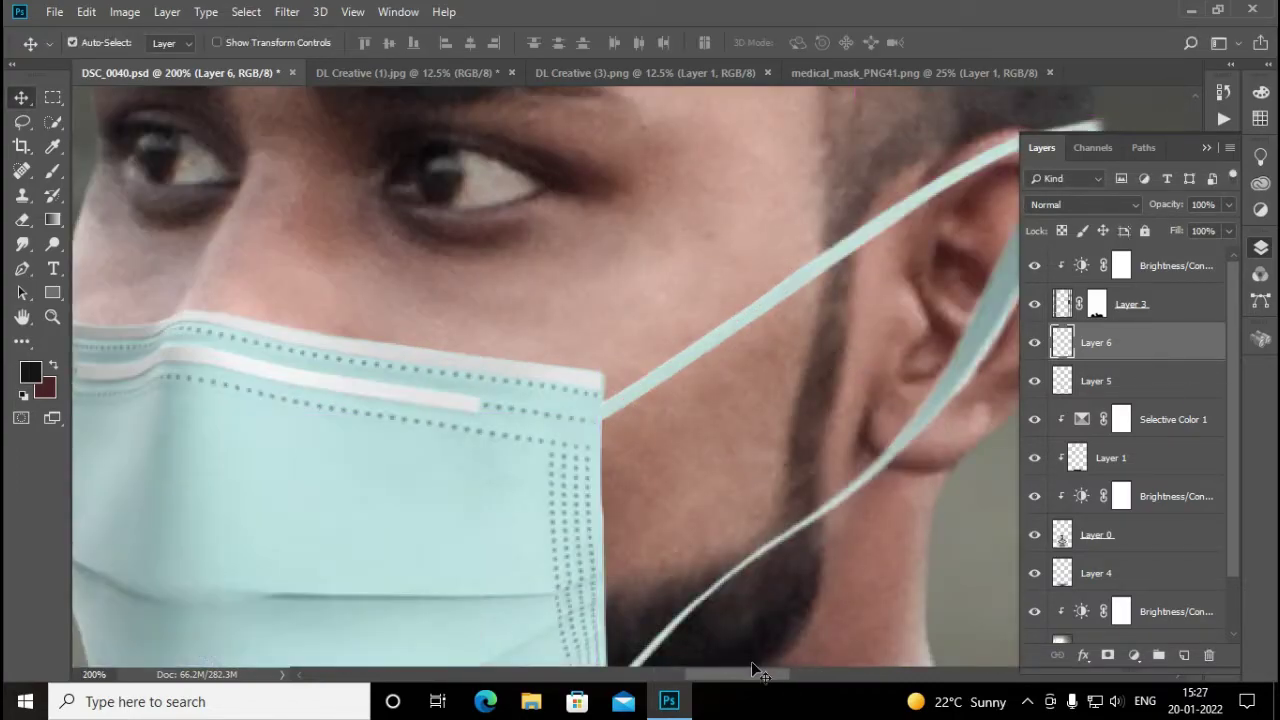
drag(753, 674, 782, 676)
click(1107, 655)
click(53, 171)
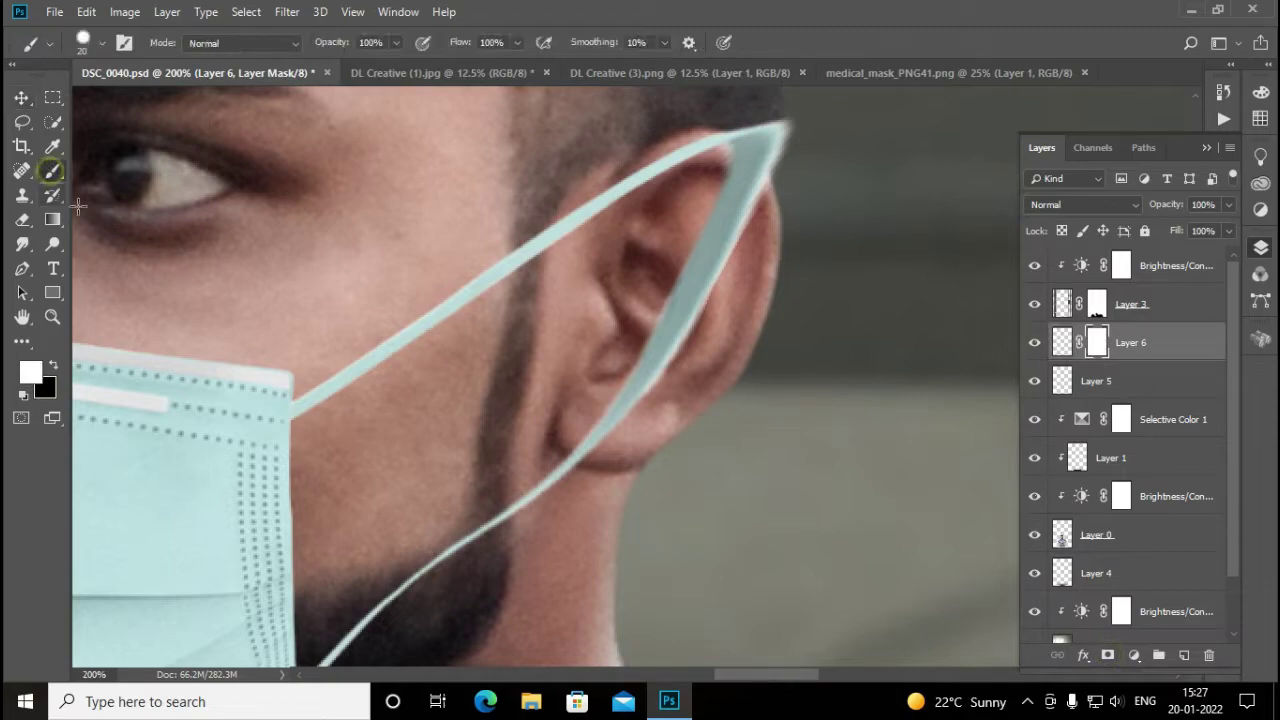
mouse_move(690, 140)
mouse_down()
mouse_move(737, 186)
mouse_move(790, 88)
mouse_up()
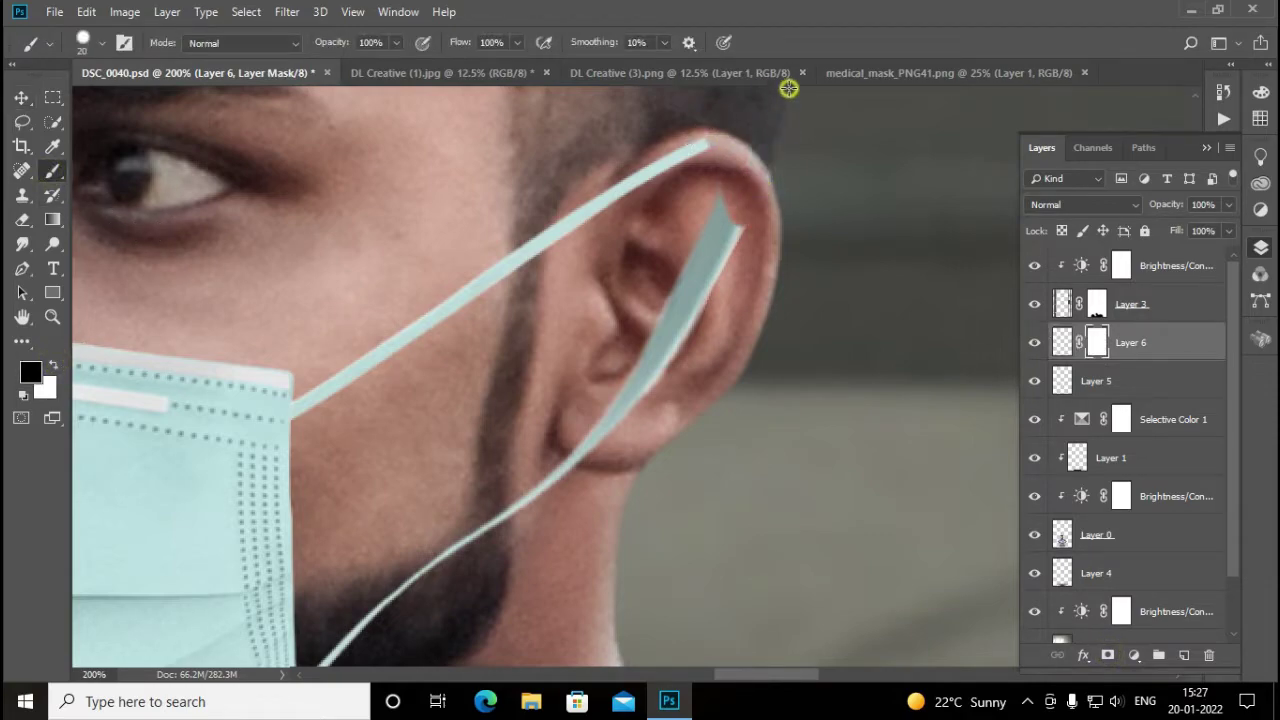
mouse_move(699, 277)
mouse_down()
mouse_move(737, 283)
mouse_move(692, 283)
mouse_move(679, 130)
mouse_up()
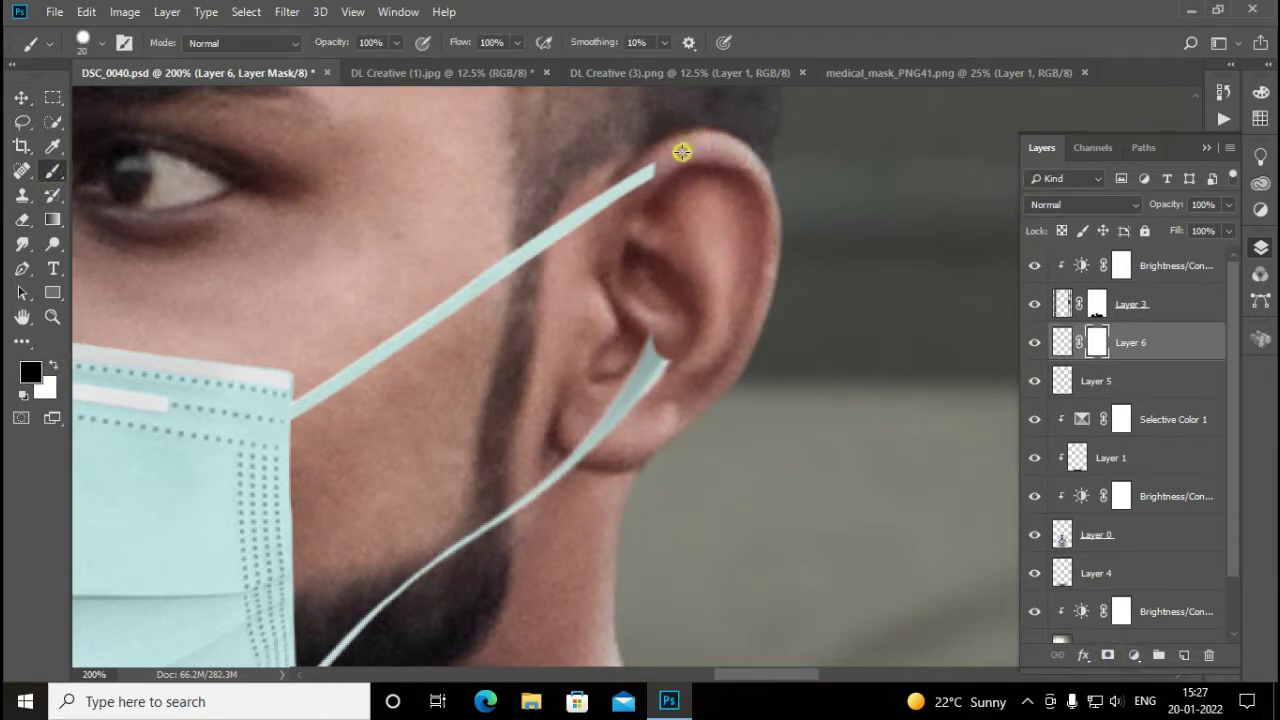
drag(658, 342, 651, 376)
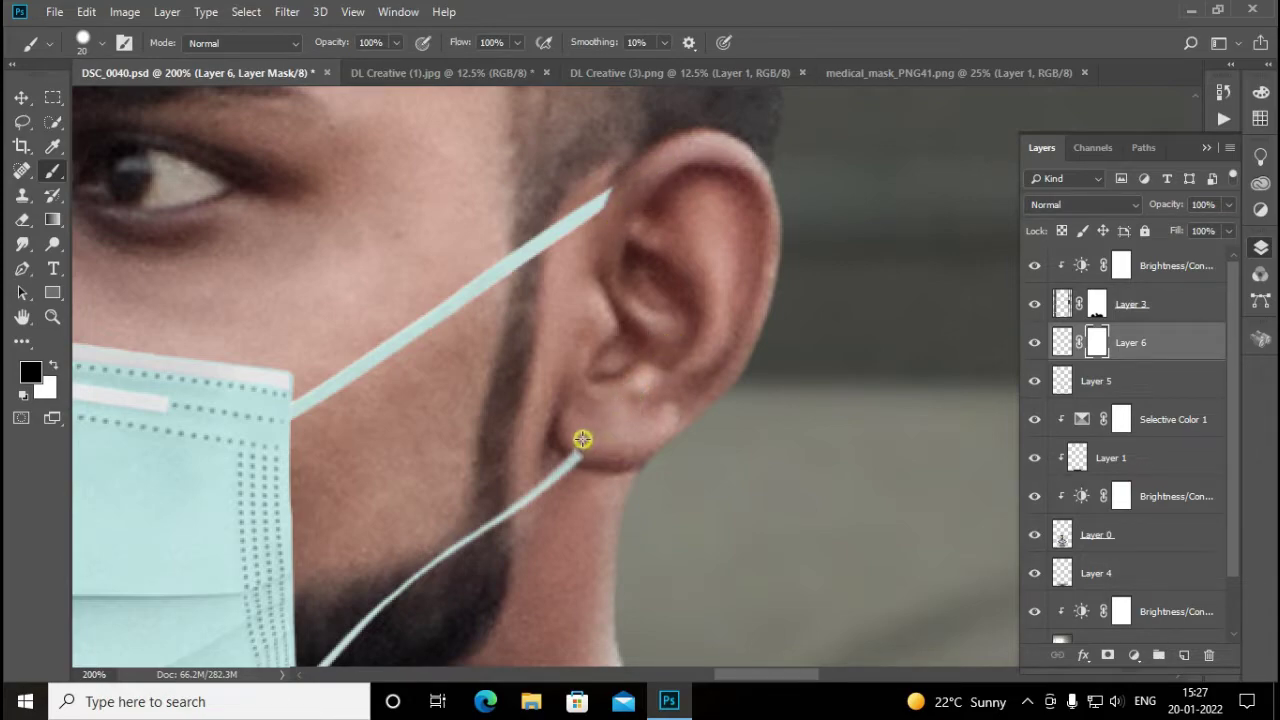
Zoom out to the whole image and back in on the seated man to check the ear loop
scroll(673, 350, down, 1)
scroll(673, 350, down, 2)
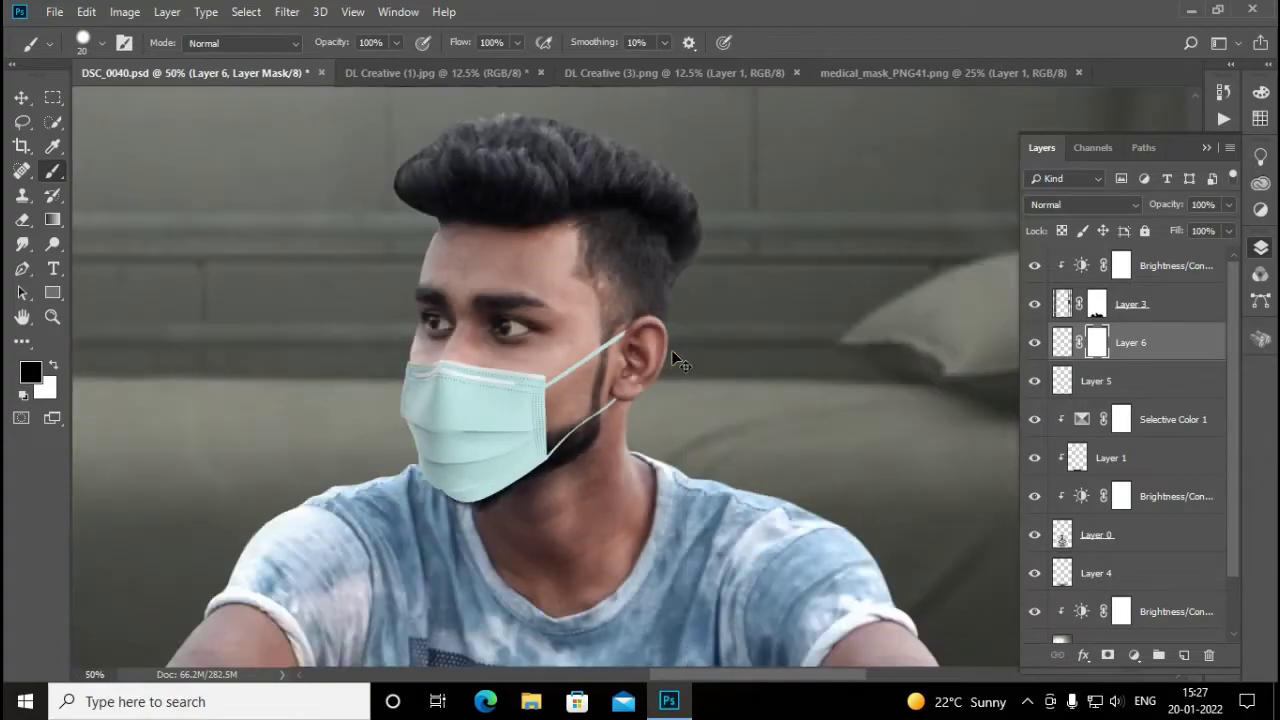
scroll(673, 350, down, 2)
scroll(673, 350, down, 1)
scroll(669, 358, down, 1)
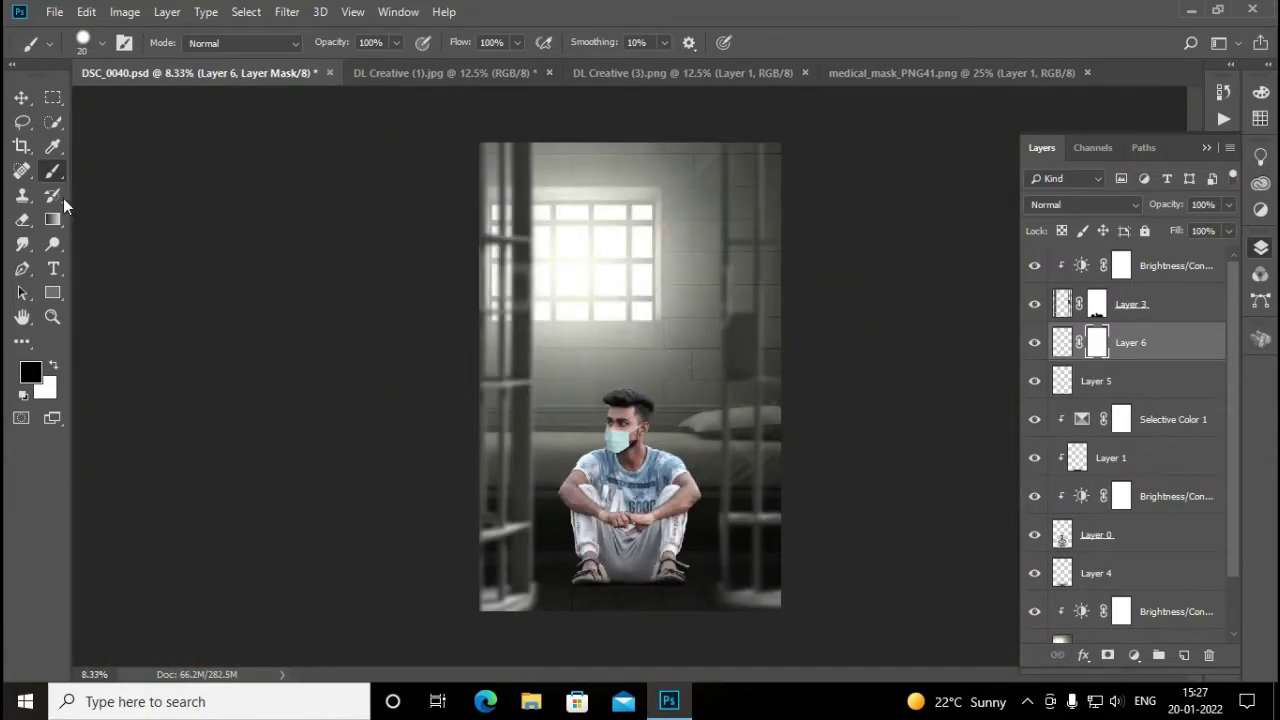
key(v)
key(ctrl+minus)
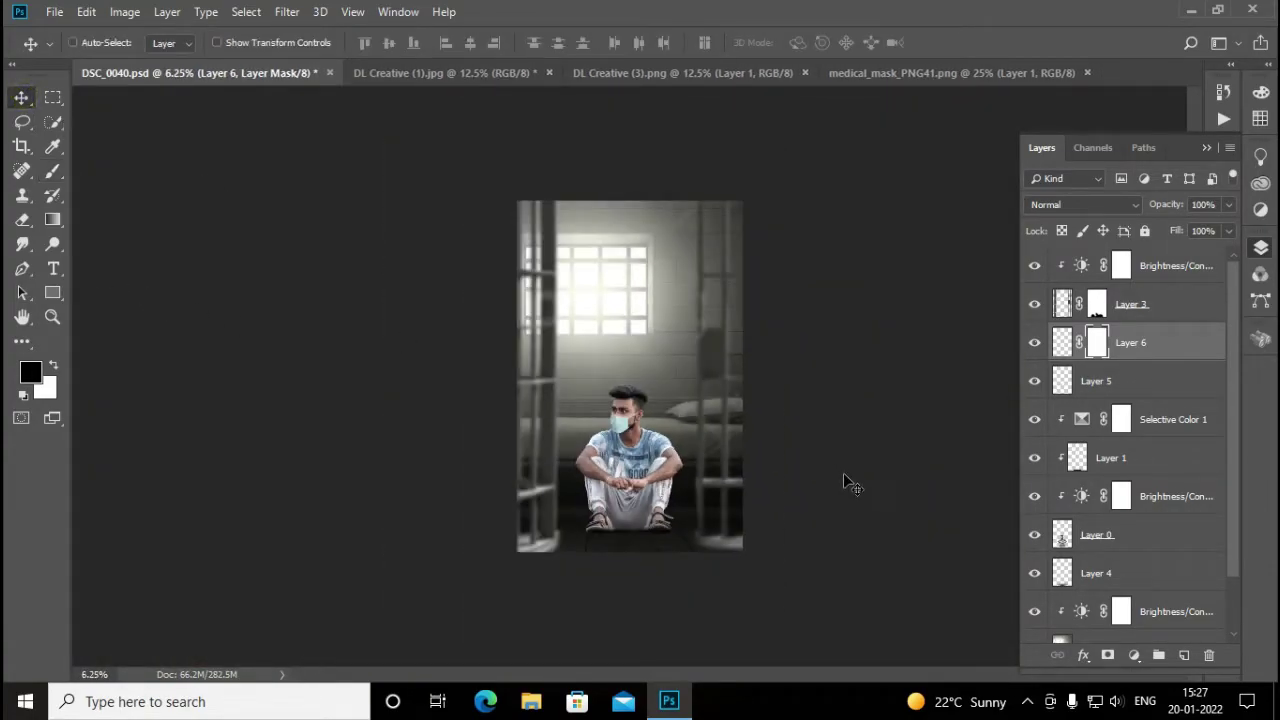
key(ctrl+plus)
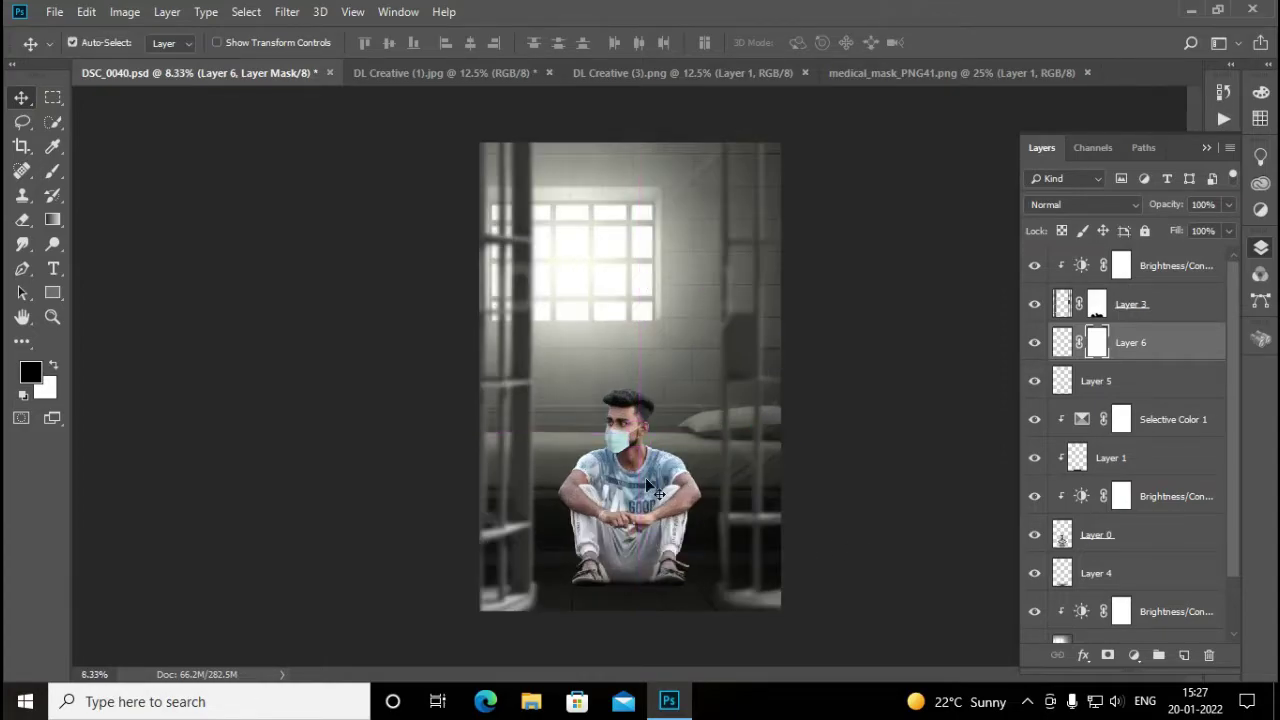
key(ctrl+minus)
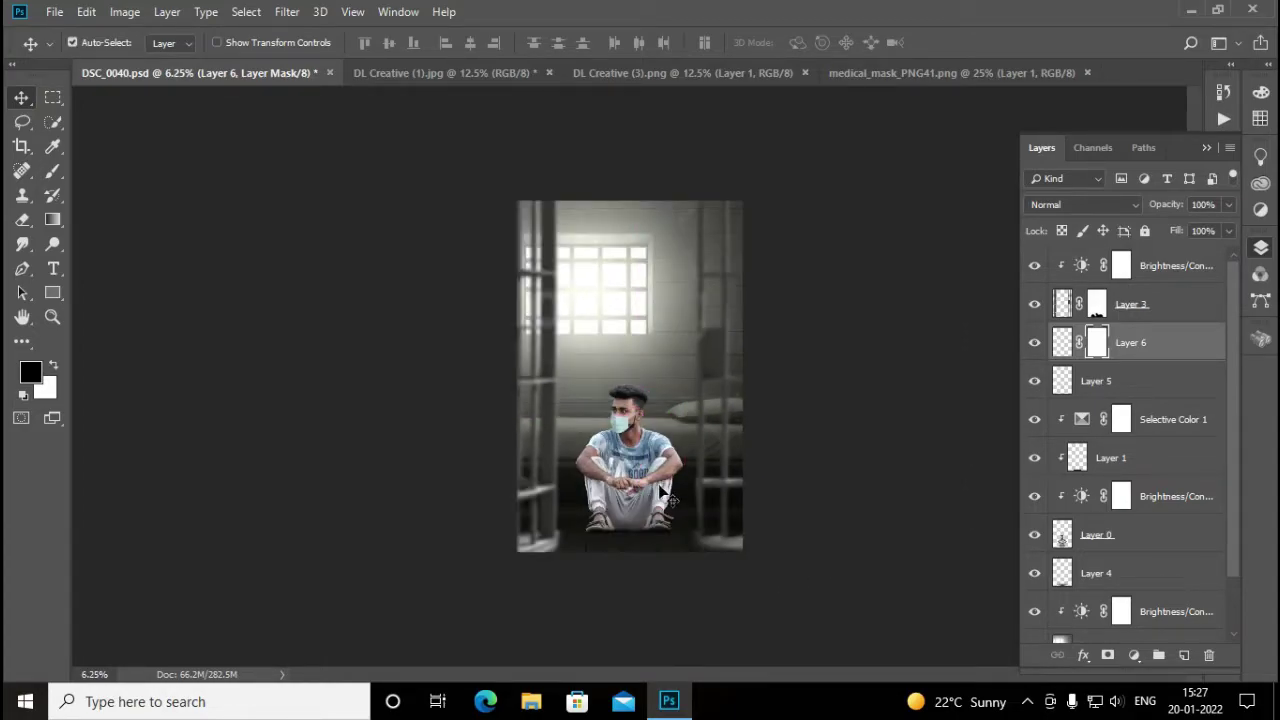
key(ctrl+plus)
key(ctrl+plus)
scroll(663, 497, down, 2)
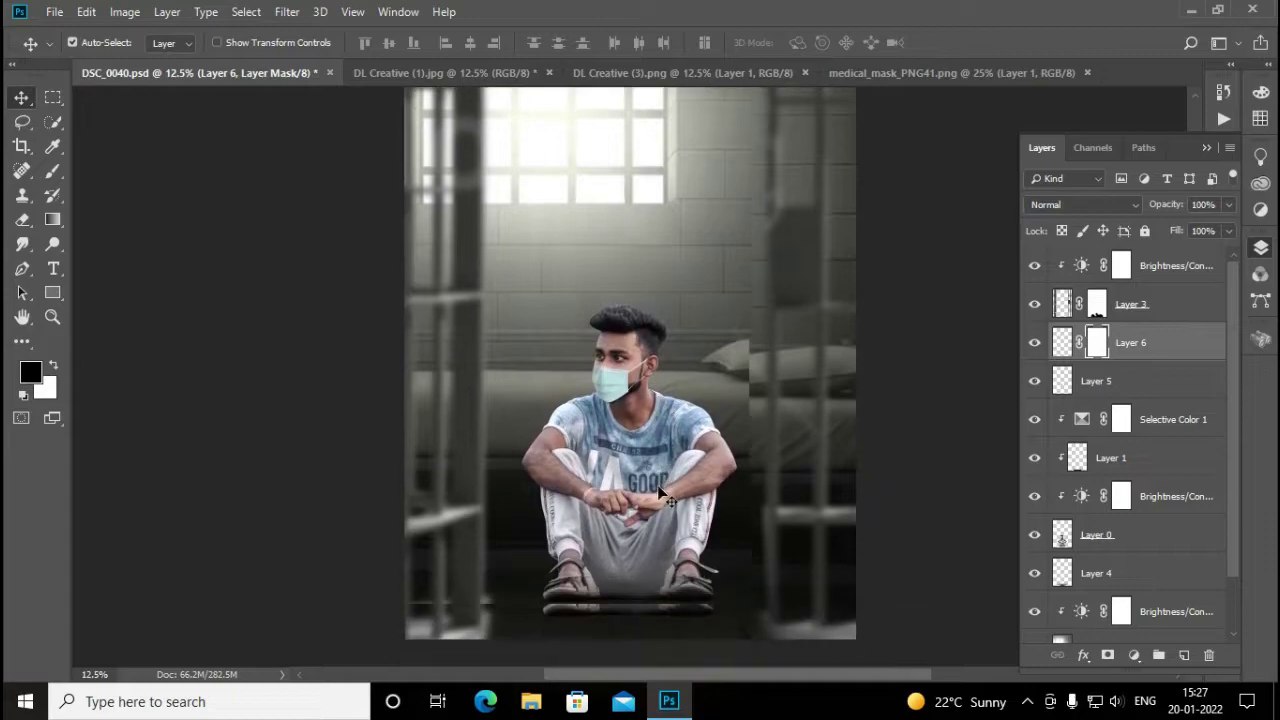
key(ctrl+plus)
key(ctrl+plus)
Duplicate Layer 0 and move the original up to sit just under Layer 5
click(1123, 540)
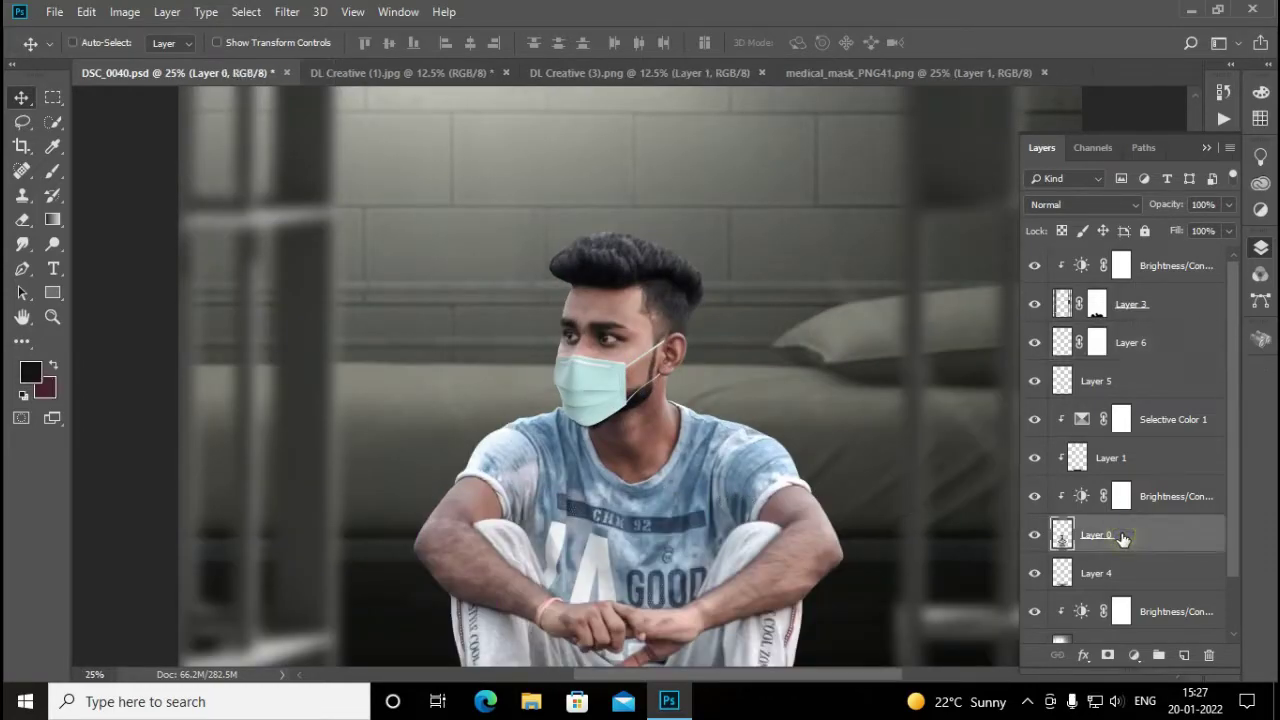
key(ctrl+j)
drag(1148, 580, 1140, 421)
key(ctrl+plus)
key(ctrl+plus)
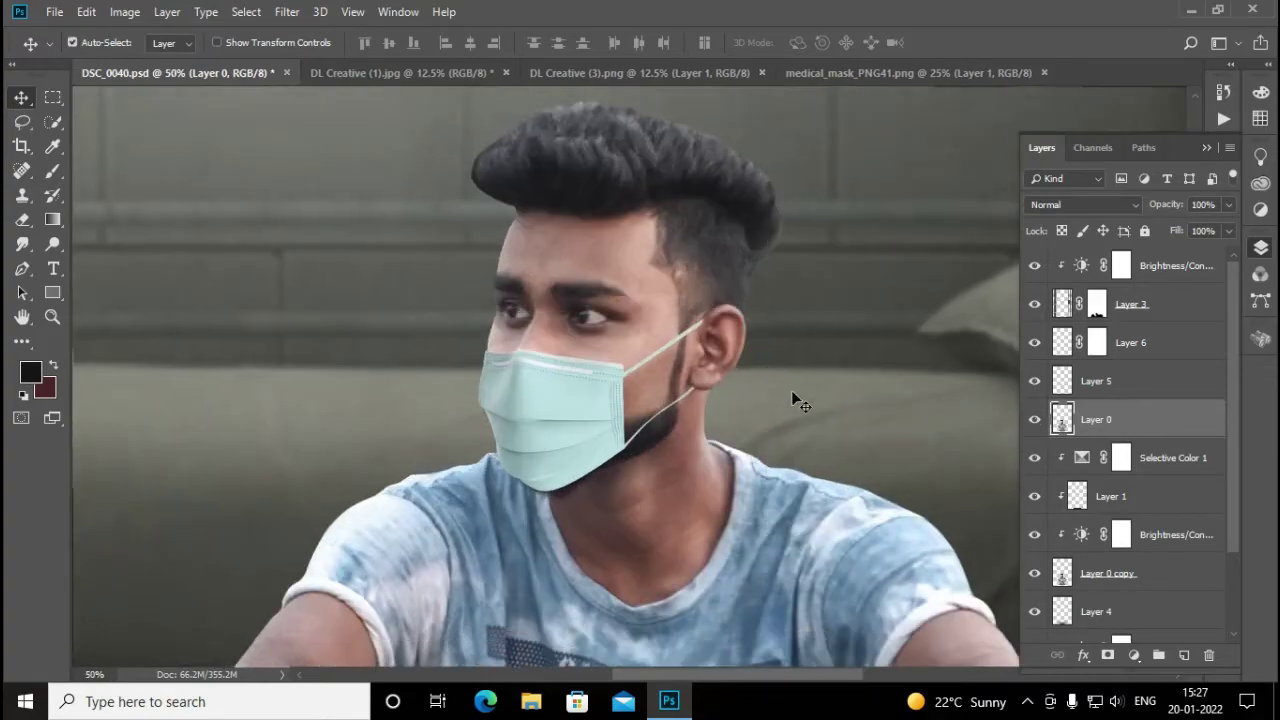
scroll(793, 398, up, 1)
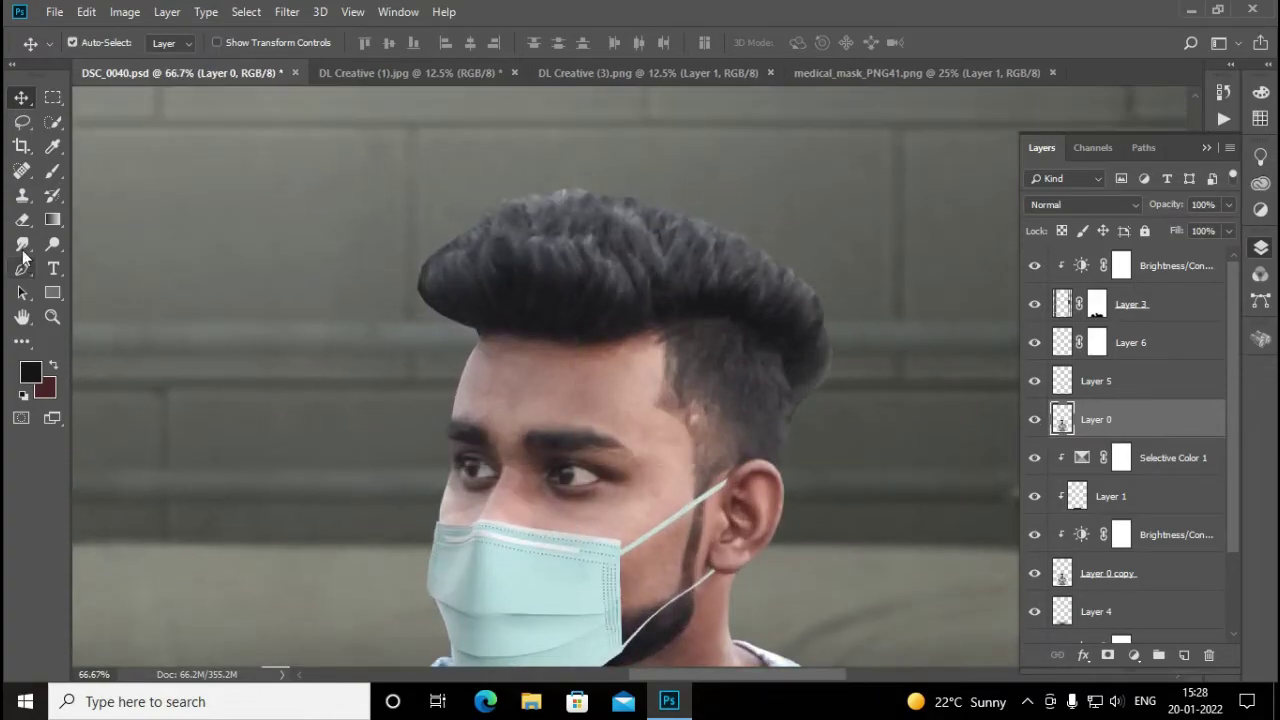
With a smaller Smudge brush, pull wispy strands up along the hair's top edge, left to right
click(22, 244)
right_click(481, 269)
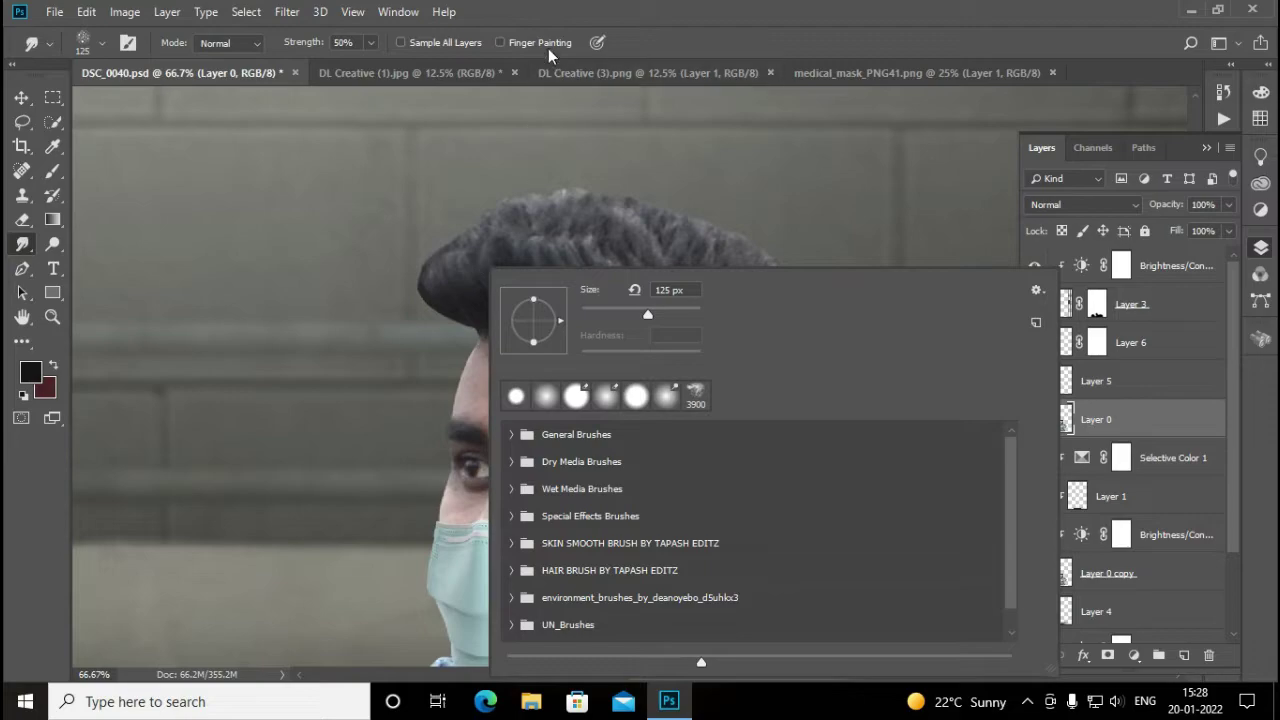
click(557, 8)
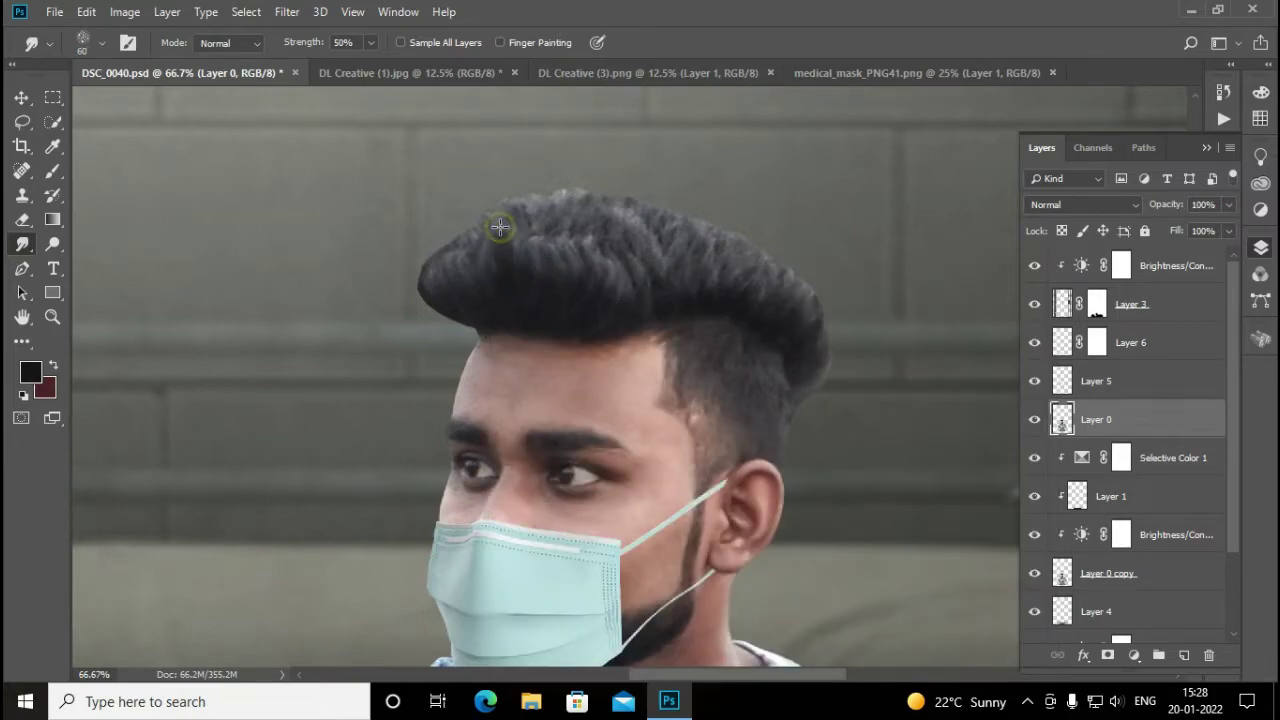
mouse_move(477, 312)
mouse_down()
mouse_move(462, 300)
mouse_move(454, 183)
mouse_up()
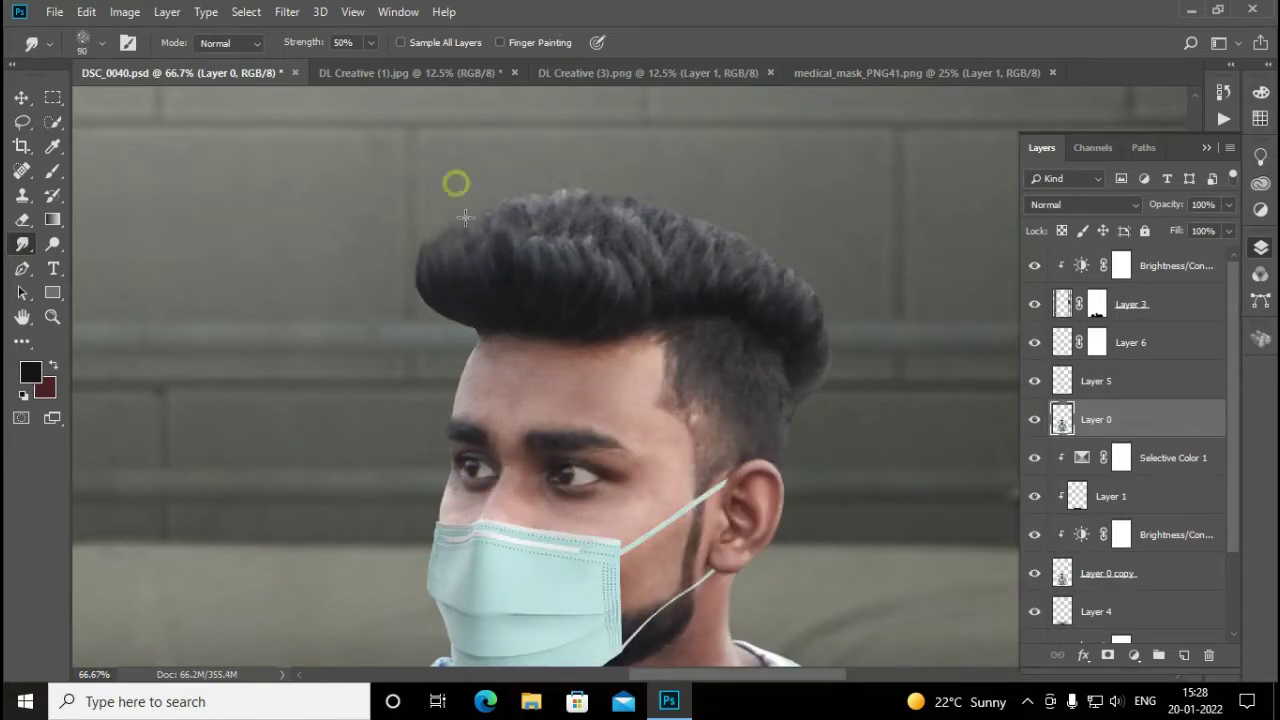
drag(470, 270, 477, 194)
mouse_move(514, 274)
mouse_down()
mouse_move(523, 189)
mouse_move(545, 195)
mouse_up()
mouse_move(580, 285)
mouse_down()
mouse_move(583, 190)
mouse_move(612, 190)
mouse_up()
mouse_move(651, 289)
mouse_down()
mouse_move(645, 185)
mouse_move(712, 233)
mouse_up()
drag(715, 285, 740, 203)
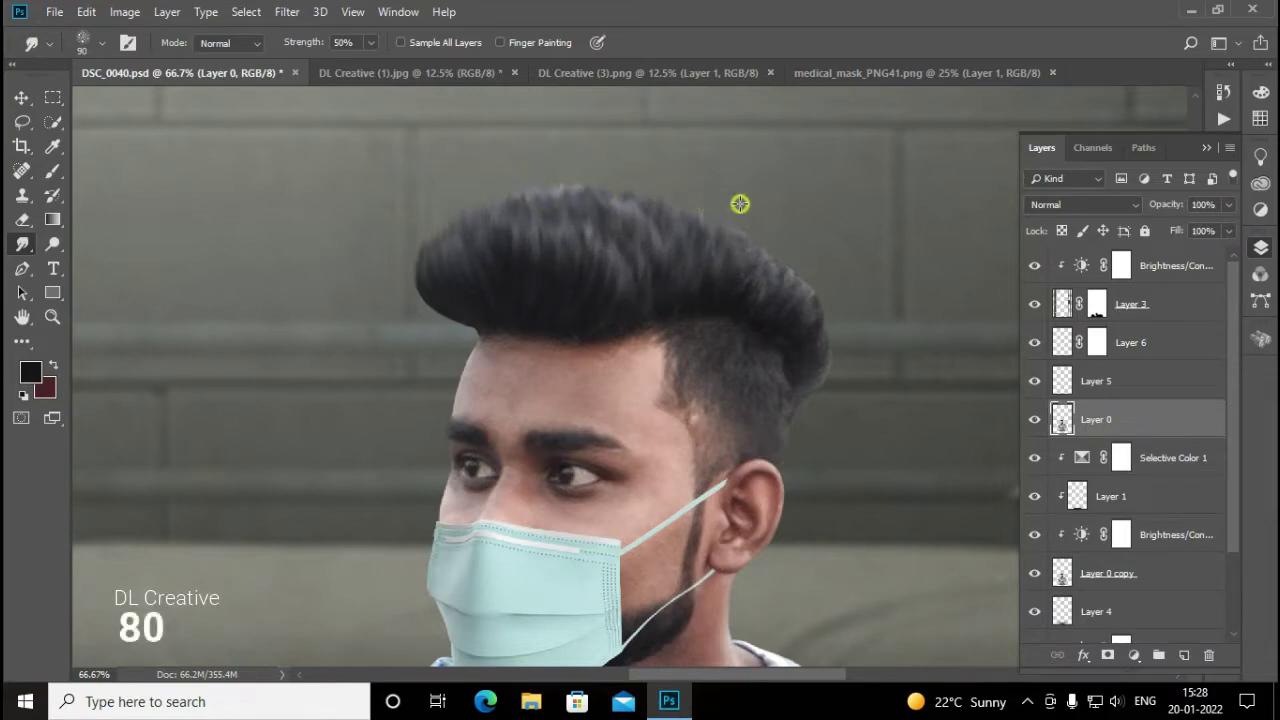
mouse_move(755, 295)
mouse_down()
mouse_move(757, 194)
mouse_move(780, 206)
mouse_up()
drag(795, 305, 802, 212)
Add more upward smudge strokes across the top and right edge of the hair
mouse_move(817, 274)
mouse_down()
mouse_move(809, 338)
mouse_move(785, 209)
mouse_up()
drag(757, 286, 725, 170)
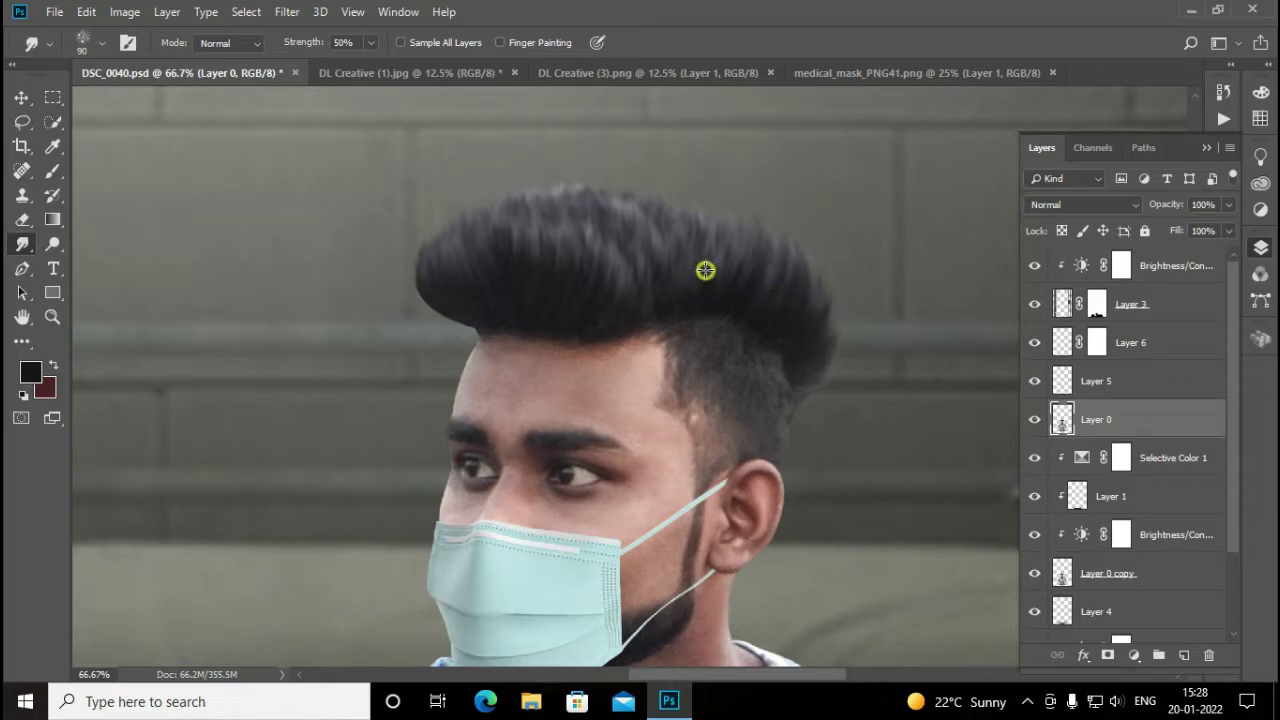
drag(706, 271, 677, 191)
drag(660, 281, 629, 160)
drag(630, 230, 590, 158)
drag(600, 268, 549, 140)
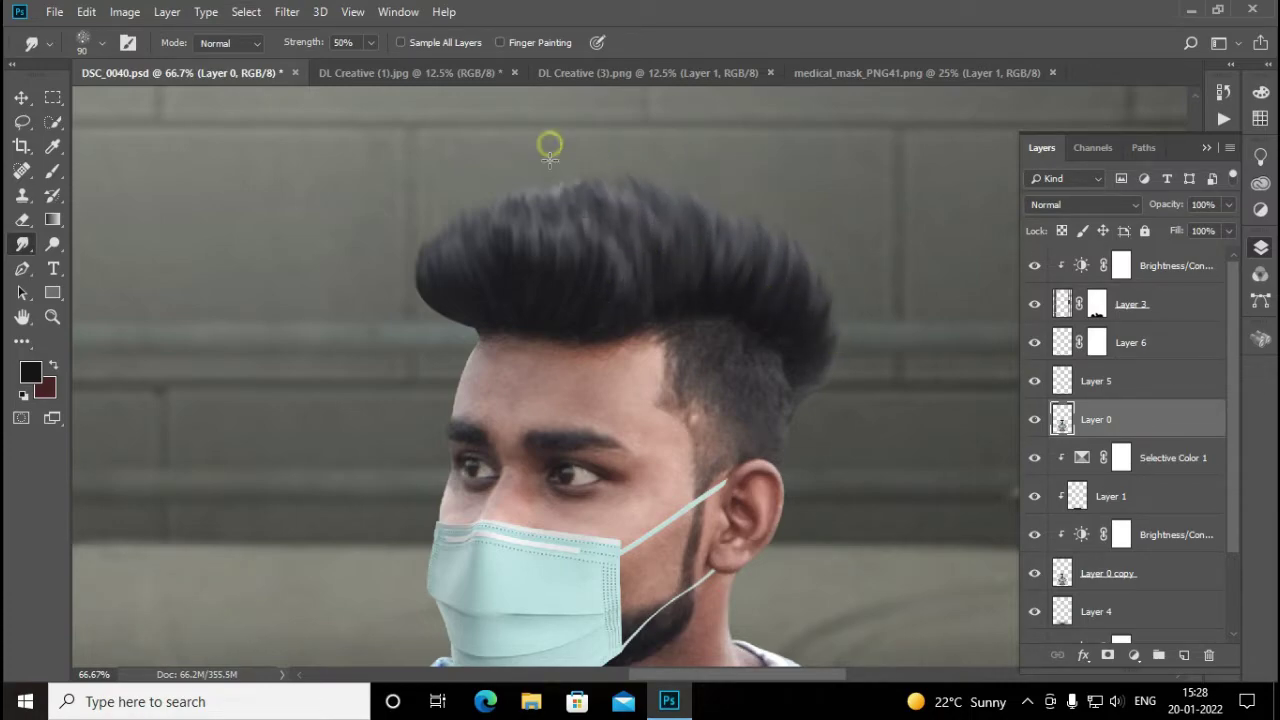
mouse_move(560, 258)
mouse_down()
mouse_move(534, 146)
mouse_move(552, 175)
mouse_up()
mouse_move(500, 250)
mouse_down()
mouse_move(490, 150)
mouse_move(455, 165)
mouse_up()
drag(431, 234, 466, 149)
drag(500, 255, 517, 121)
drag(534, 241, 537, 126)
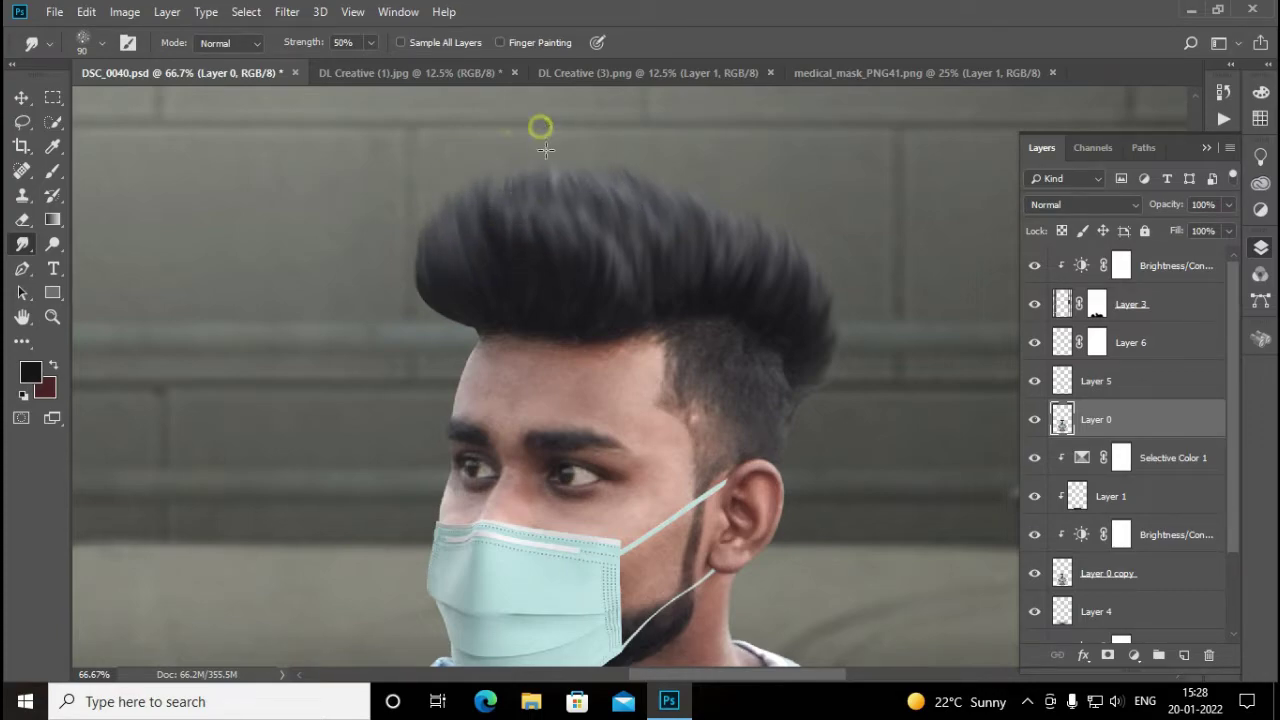
drag(600, 251, 578, 139)
drag(655, 252, 616, 153)
drag(700, 225, 691, 135)
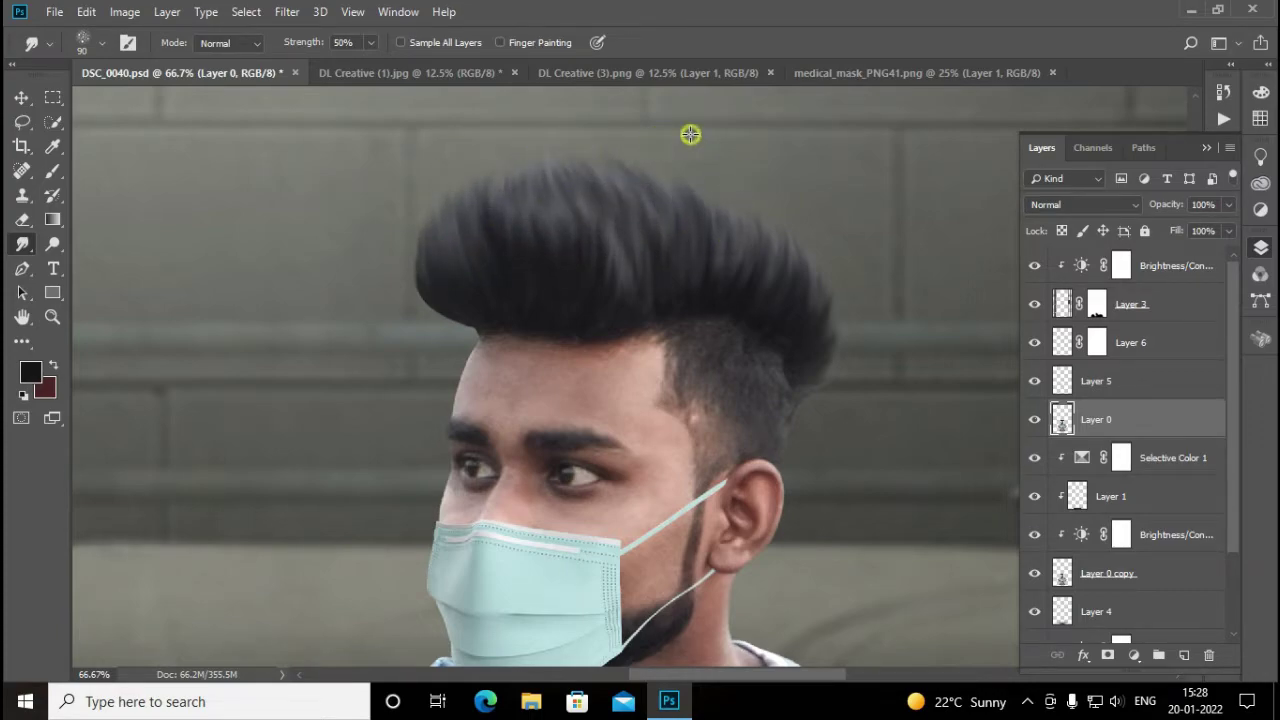
drag(745, 262, 735, 159)
drag(782, 268, 772, 188)
drag(779, 313, 809, 214)
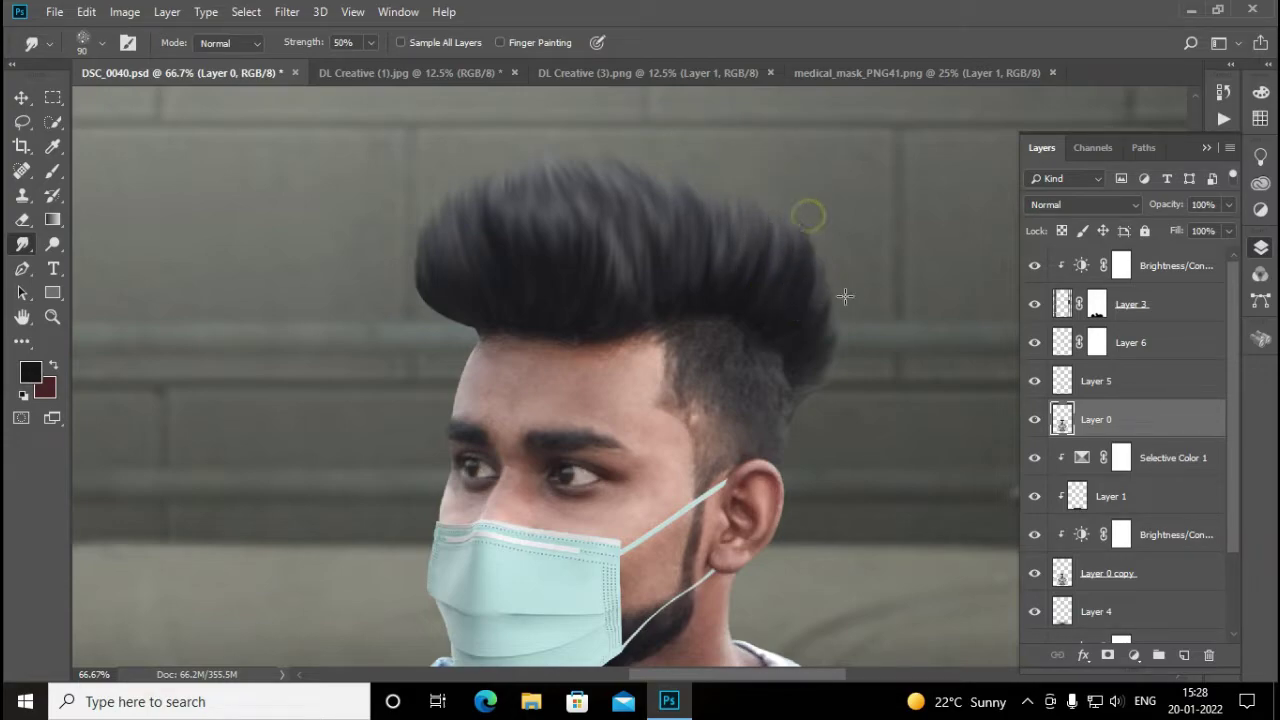
mouse_move(822, 300)
mouse_down()
mouse_move(843, 251)
mouse_move(780, 183)
mouse_up()
drag(760, 254, 747, 147)
mouse_move(717, 252)
mouse_down()
mouse_move(717, 203)
mouse_move(637, 126)
mouse_up()
scroll(860, 275, down, 2)
scroll(860, 277, down, 2)
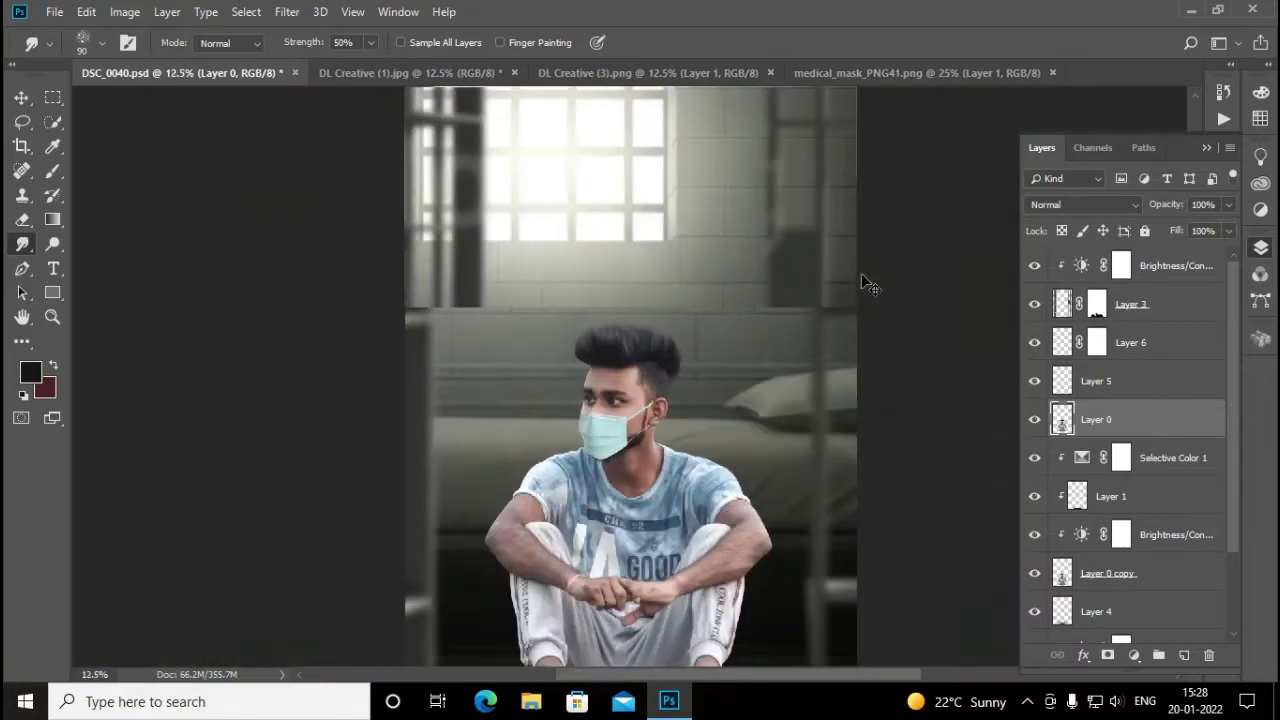
scroll(860, 277, up, 1)
Open Liquify, zoom in on the hair and enlarge the Forward Warp brush to 300
click(21, 99)
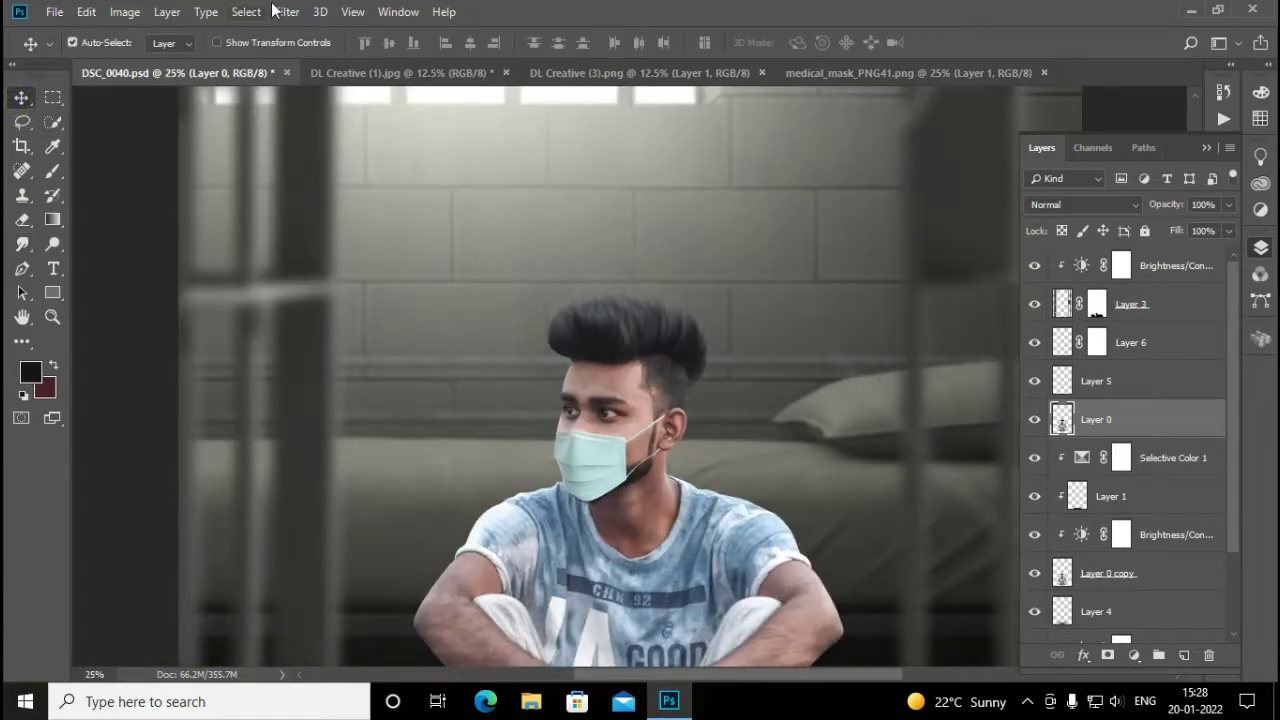
click(287, 11)
click(305, 157)
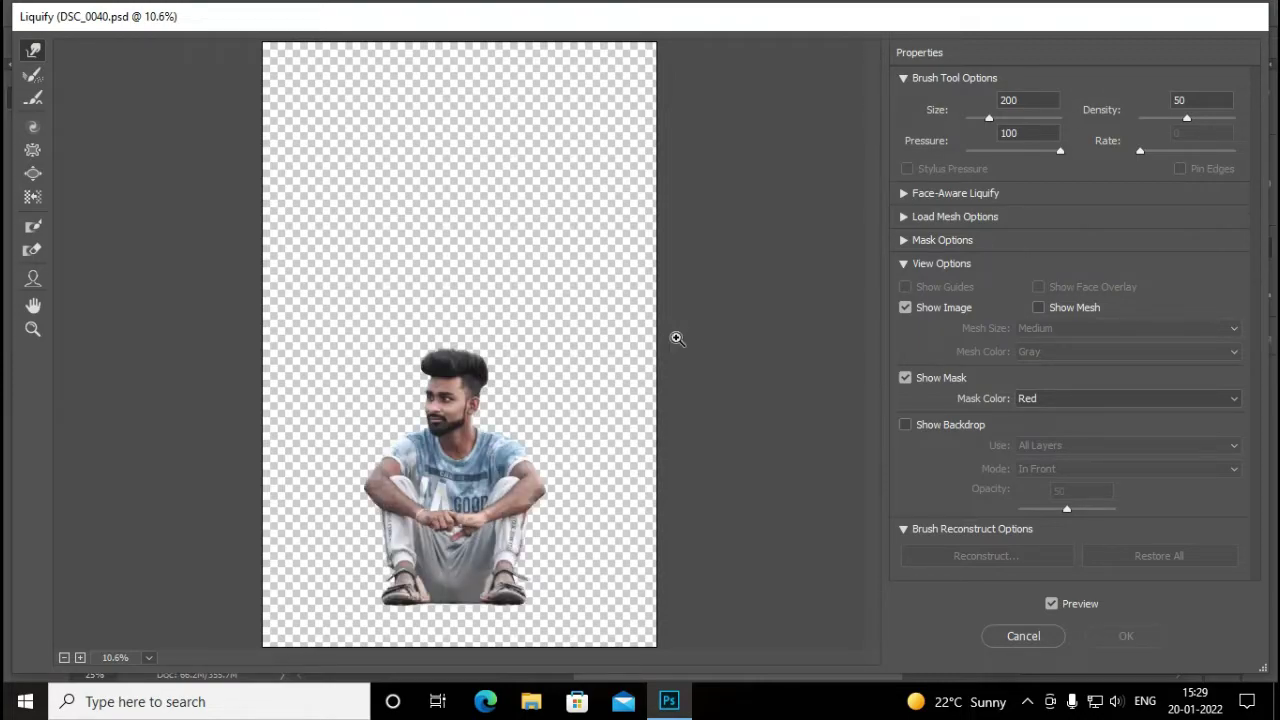
click(677, 338)
click(677, 338)
click(677, 338)
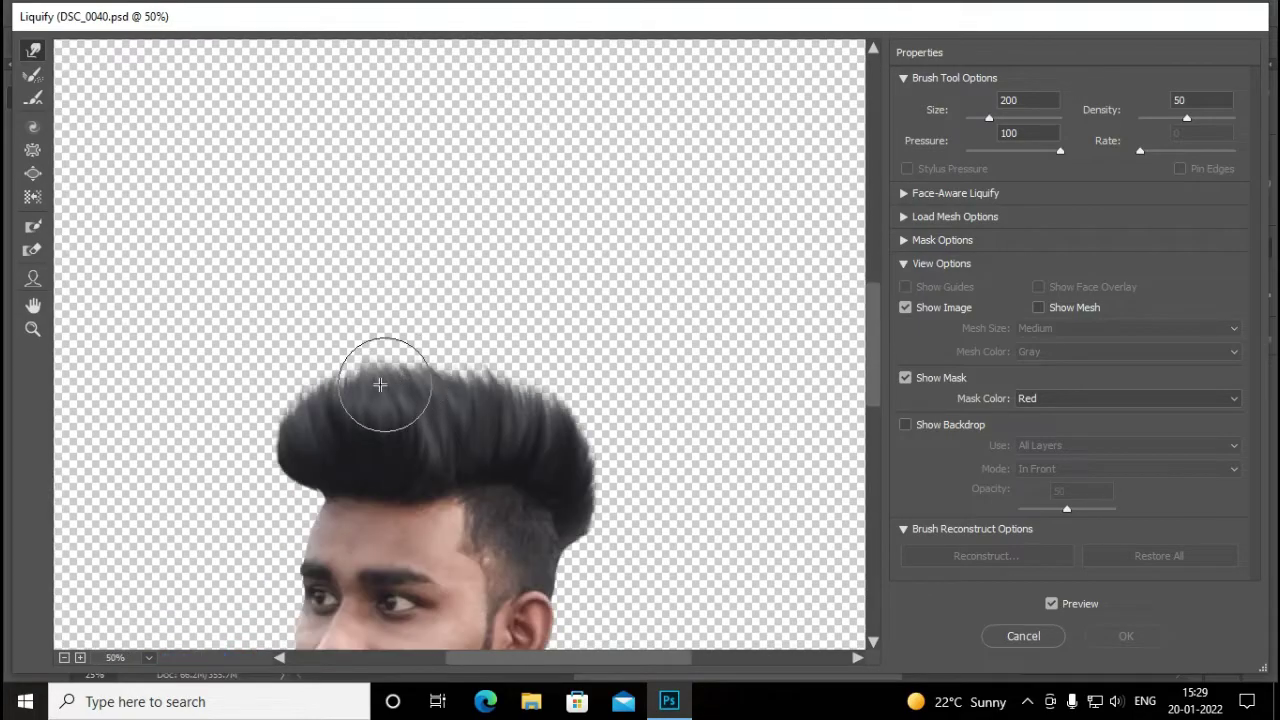
scroll(380, 384, down, 3)
key(bracketright)
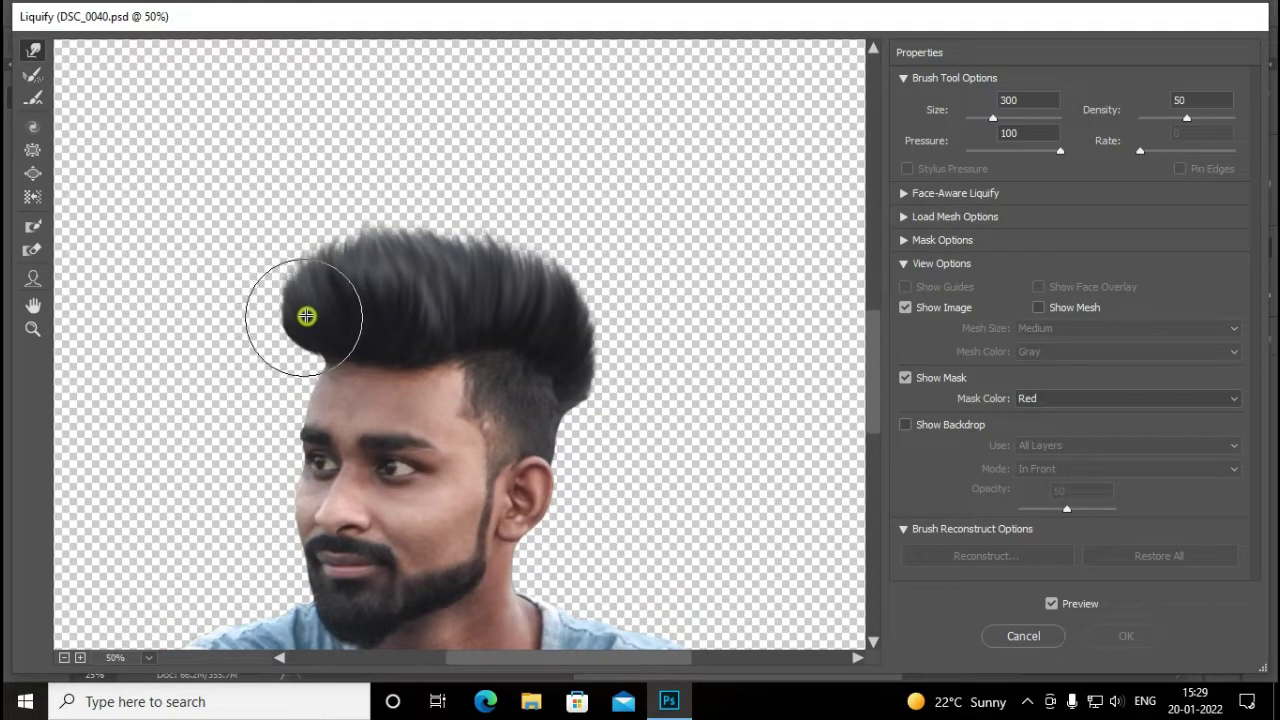
Push in the hair's left and back-right edges, round the top at size 600, and apply
drag(311, 311, 297, 340)
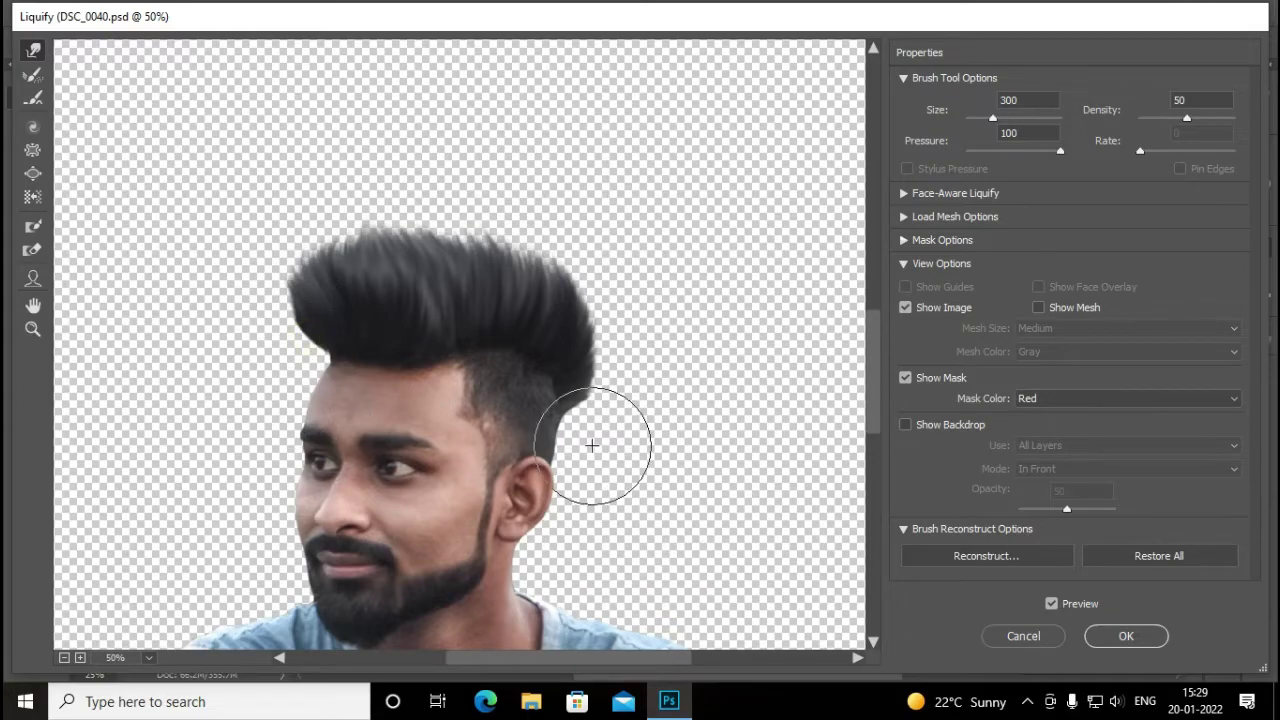
drag(277, 280, 306, 297)
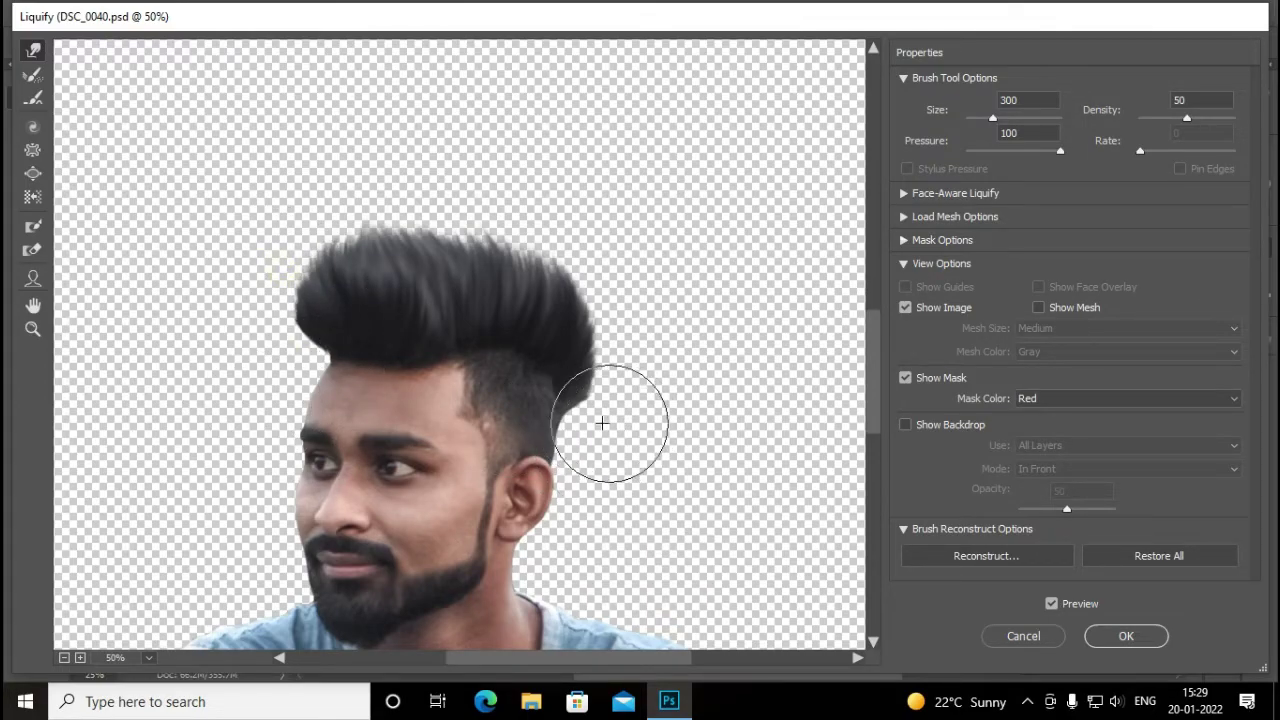
drag(600, 423, 587, 374)
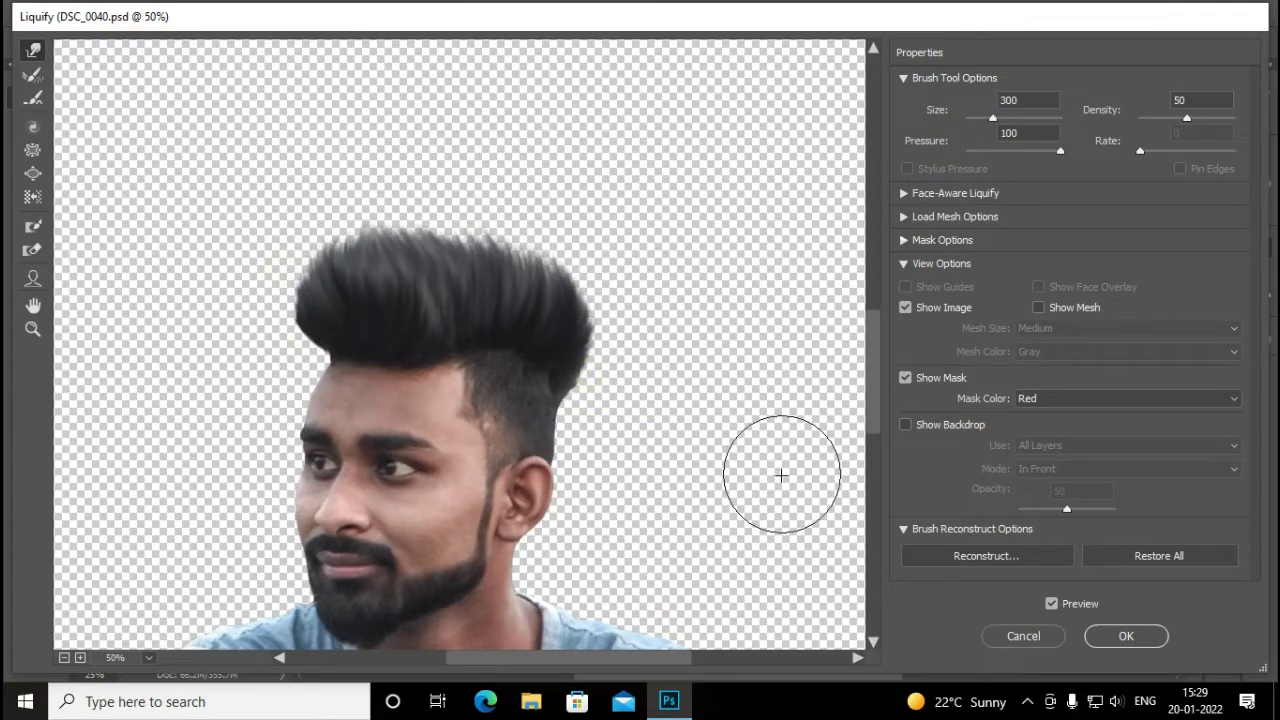
key(bracketright)
key(bracketright)
key(bracketright)
drag(317, 243, 329, 251)
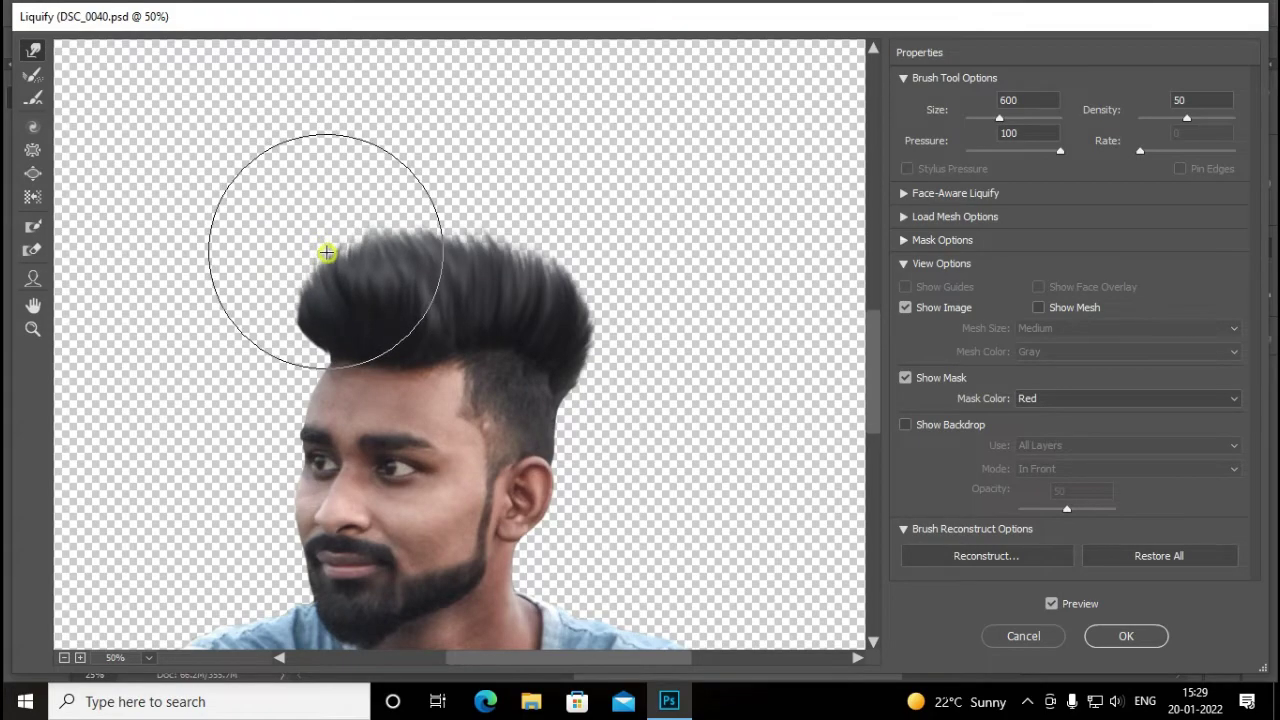
drag(457, 229, 566, 275)
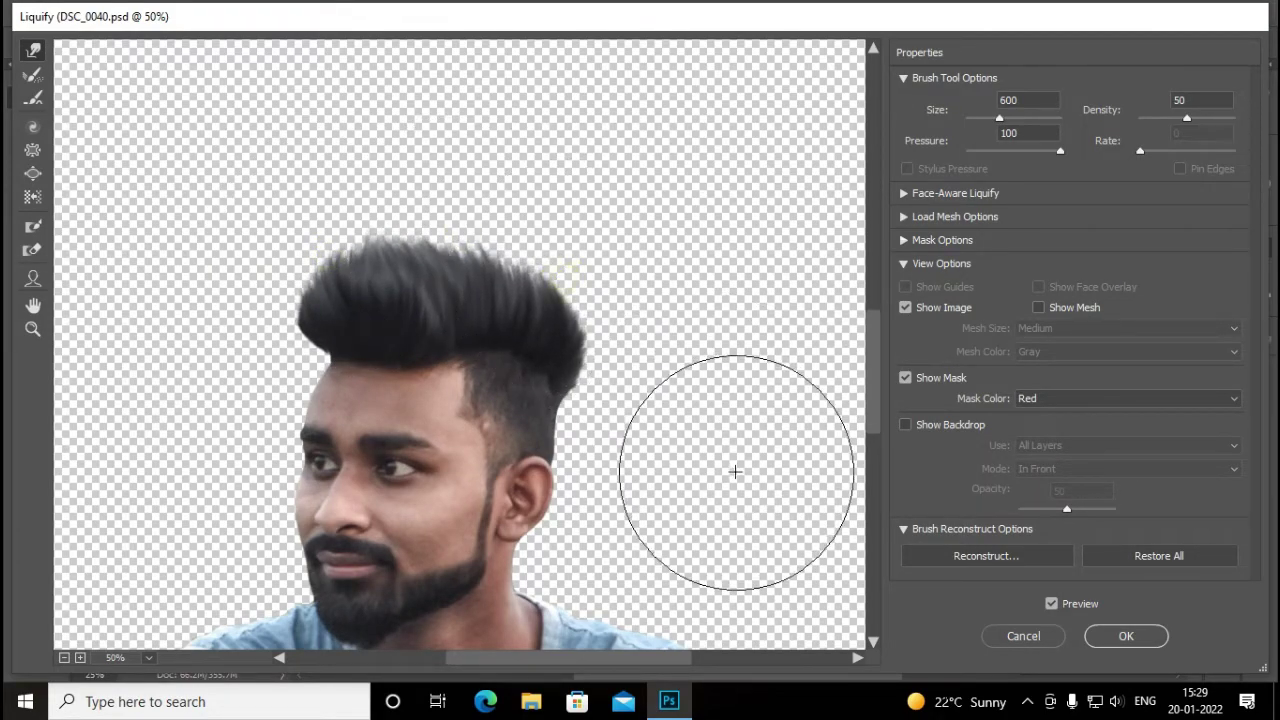
click(1124, 634)
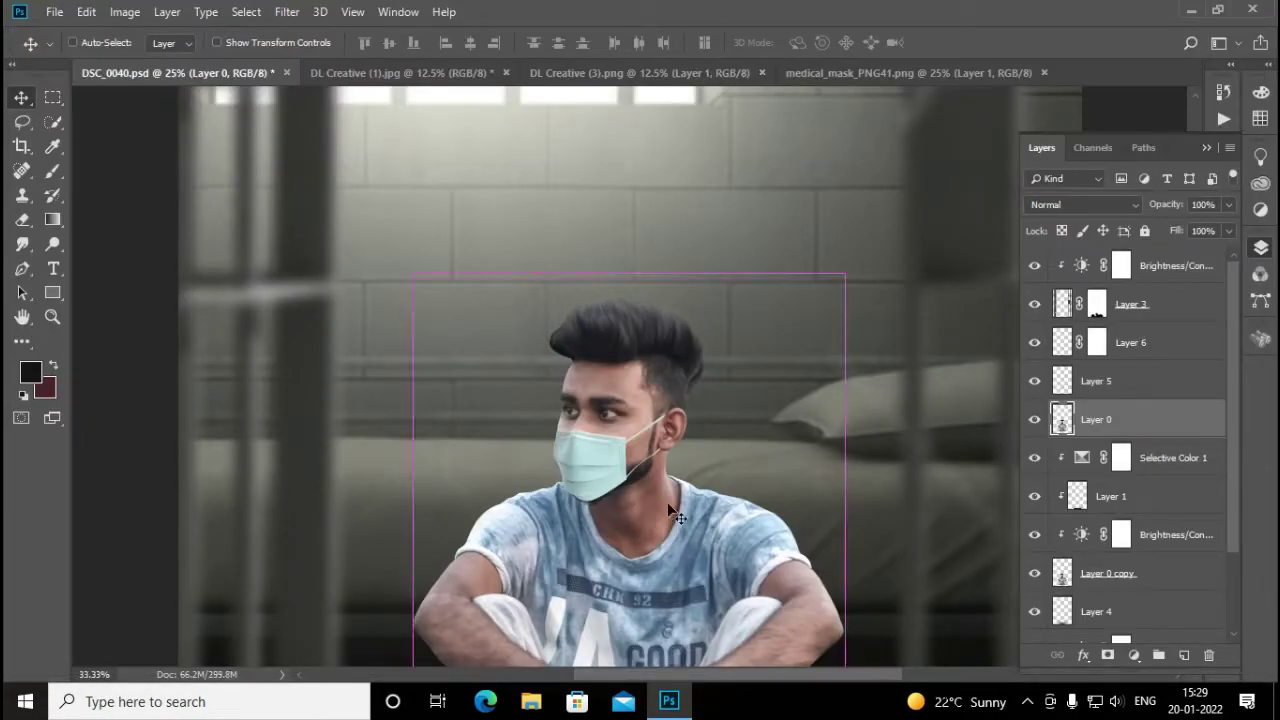
Hide Layer 0 copy, move Layer 0 above it, and release Layer 0's clipping mask
key(ctrl+plus)
key(ctrl+plus)
key(ctrl+plus)
scroll(1144, 413, down, 2)
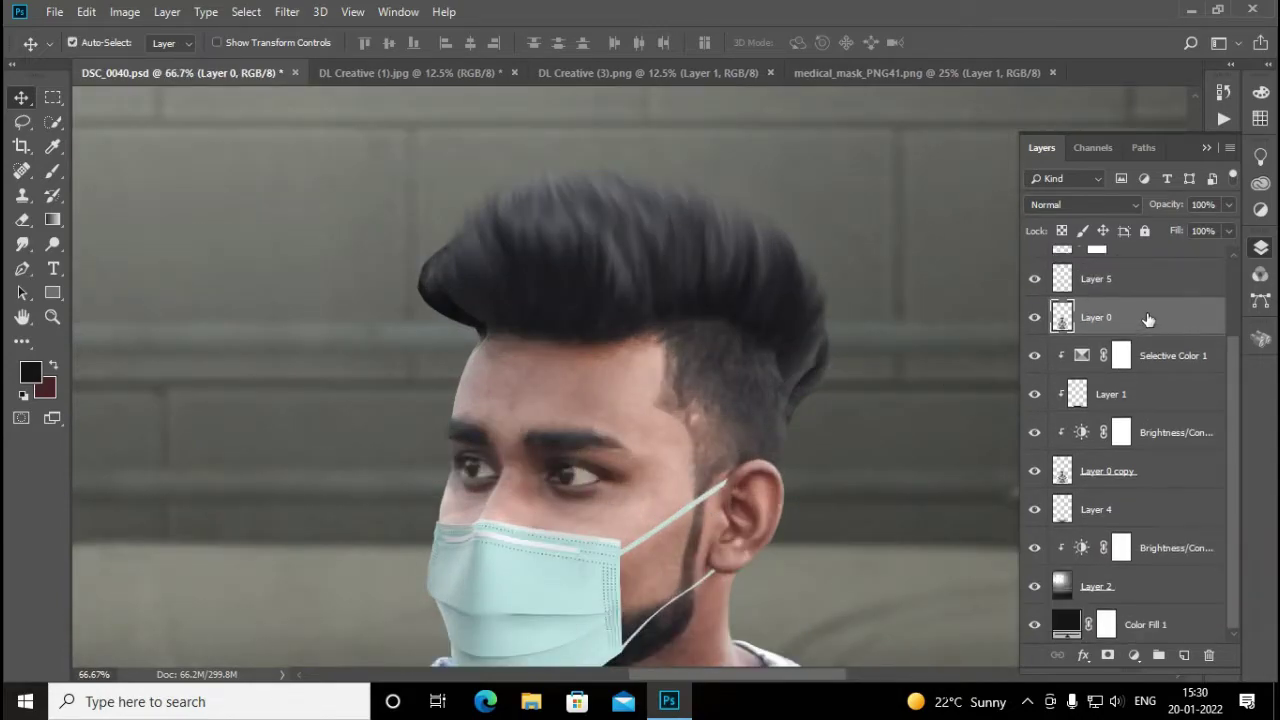
drag(1143, 317, 1143, 477)
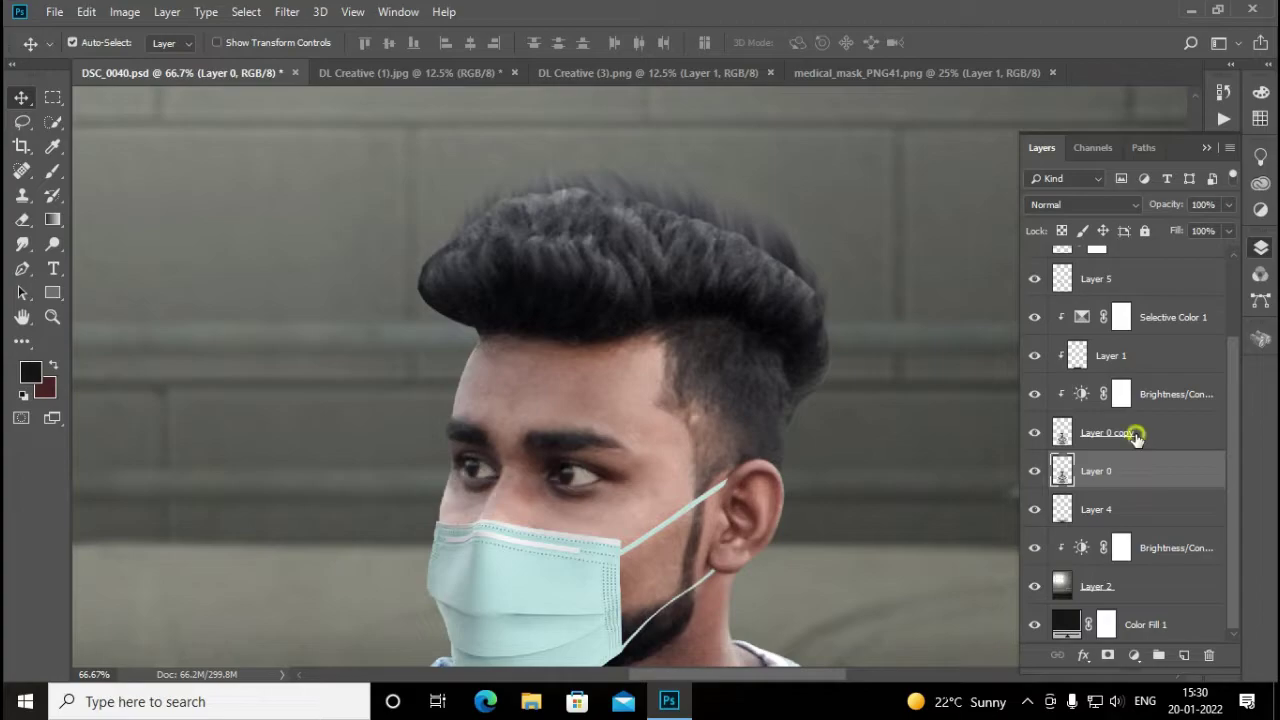
click(1136, 437)
click(1035, 432)
mouse_move(1120, 472)
mouse_down()
mouse_move(1112, 420)
mouse_move(1105, 428)
mouse_up()
right_click(1135, 437)
click(1025, 334)
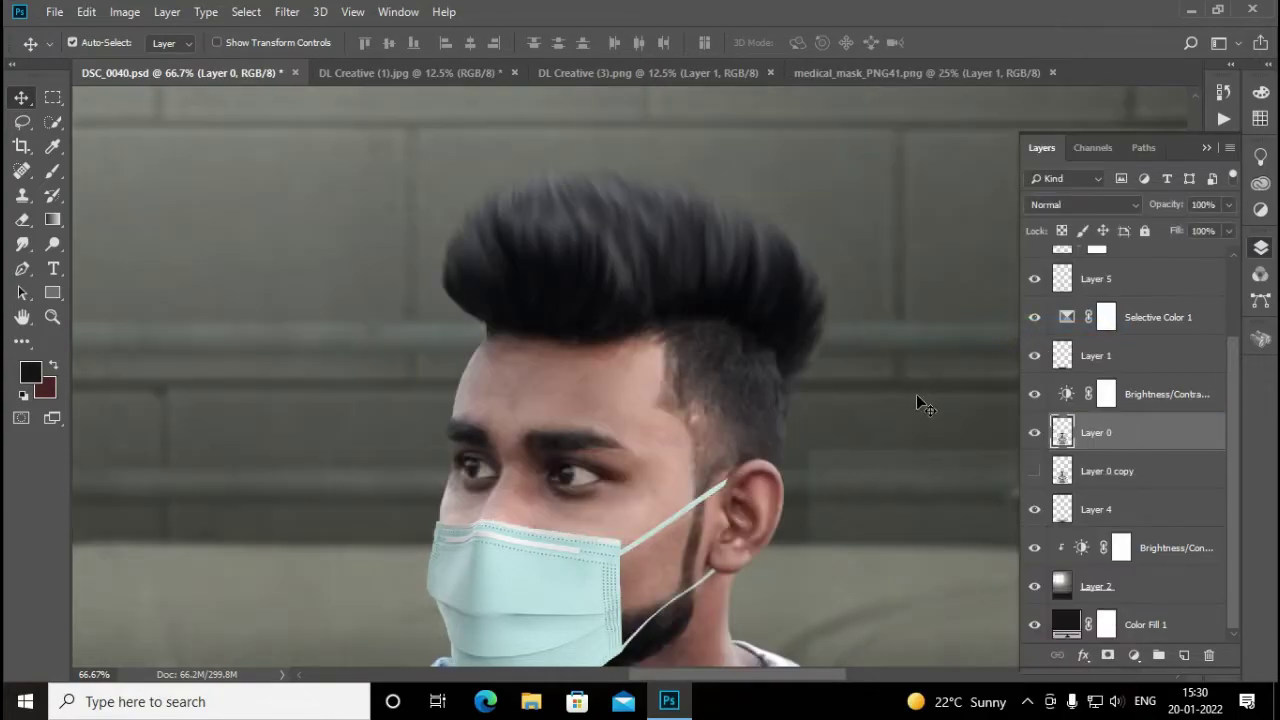
Delete Layer 0 copy and review the Brightness/Contrast adjustment settings
click(1115, 477)
key(Delete)
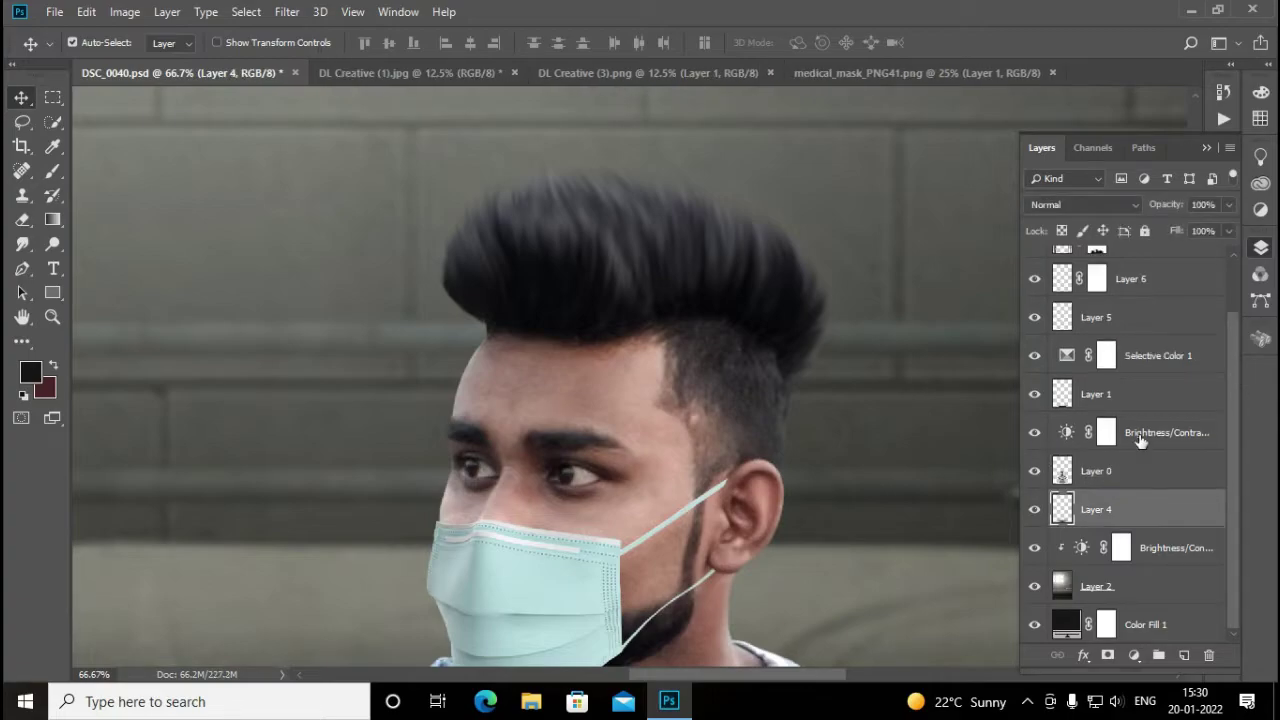
right_click(1150, 430)
key(Escape)
double_click(1064, 435)
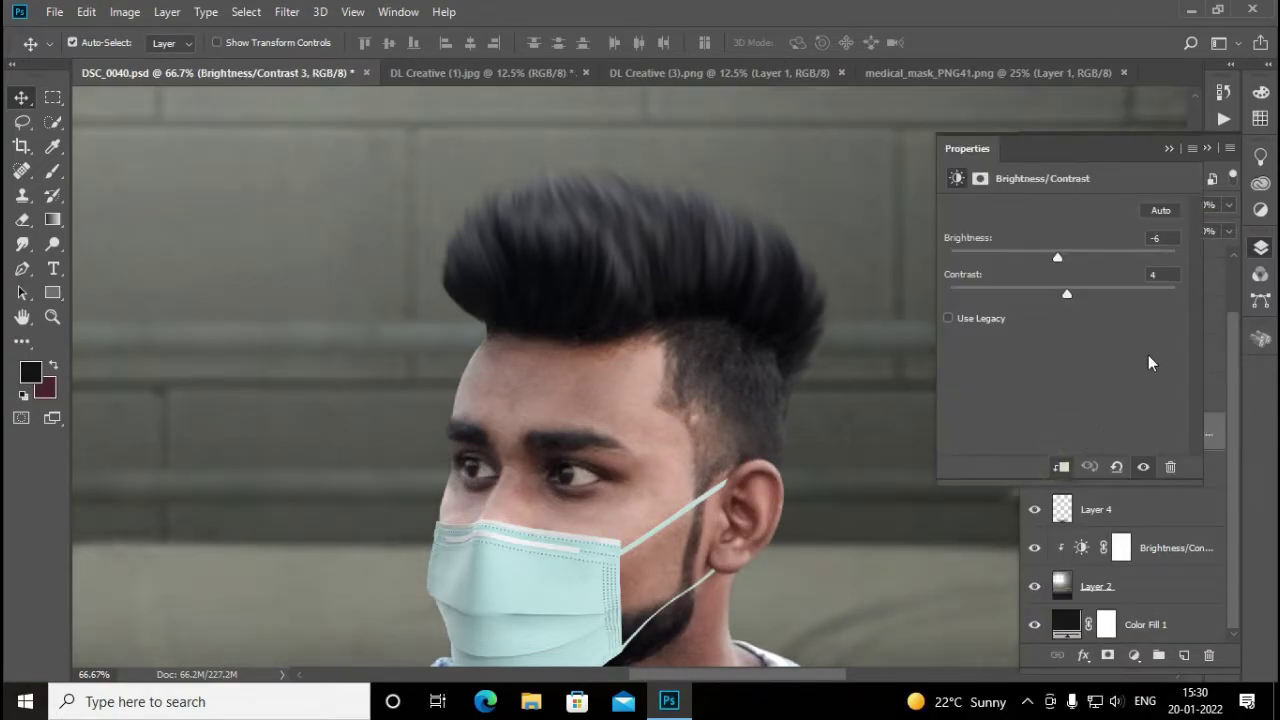
click(1171, 149)
Clip Layer 1 to the layer below, check Selective Color 1, and zoom out to the full image
right_click(1120, 393)
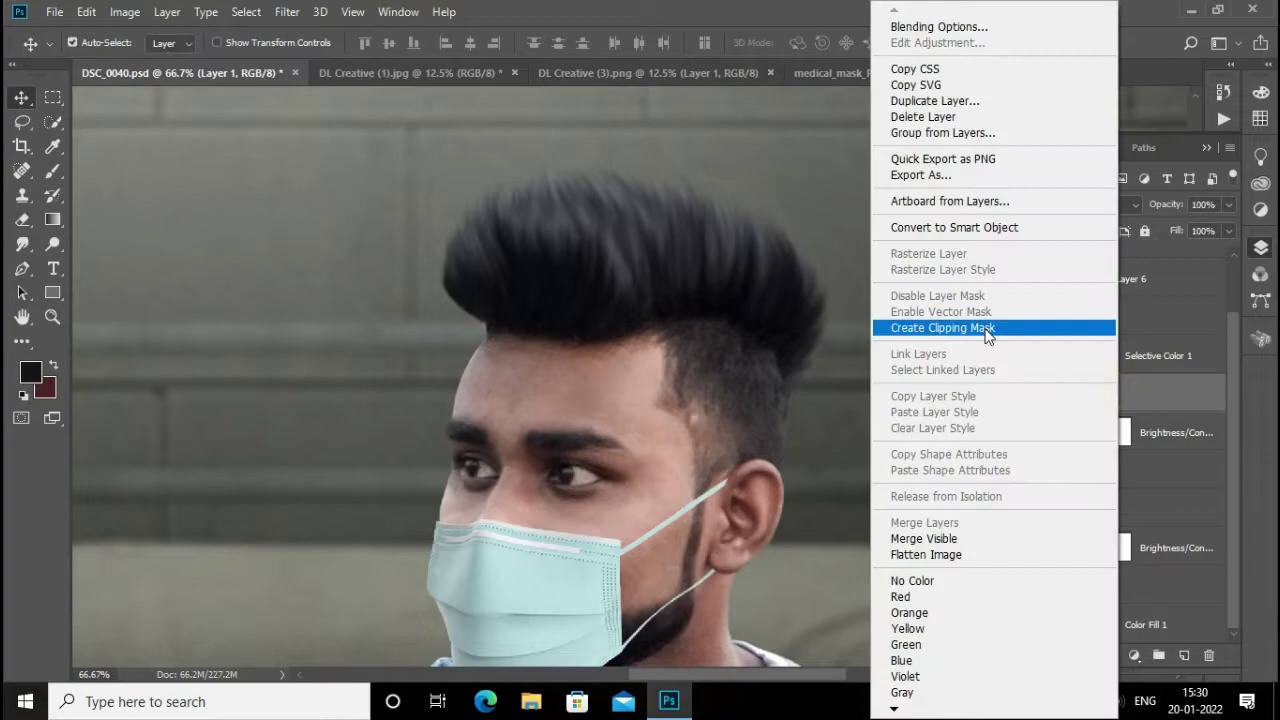
click(1000, 326)
double_click(1066, 356)
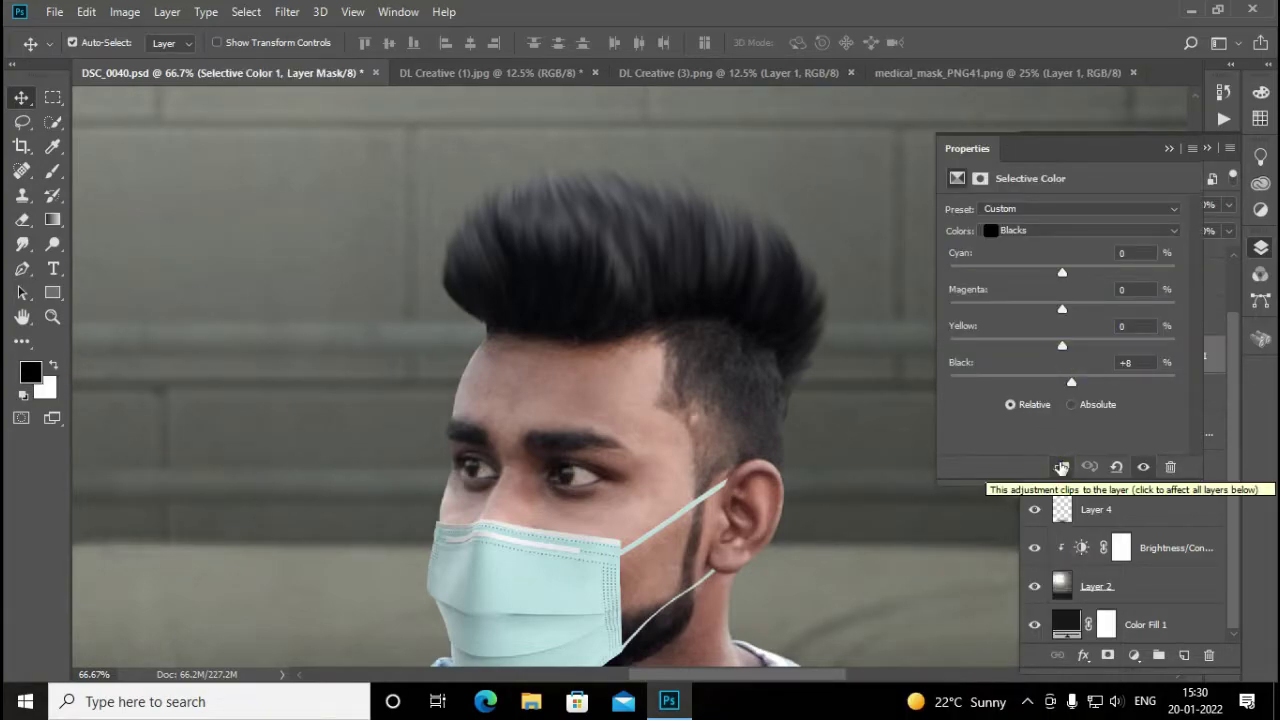
click(1169, 148)
key(ctrl+minus)
key(ctrl+minus)
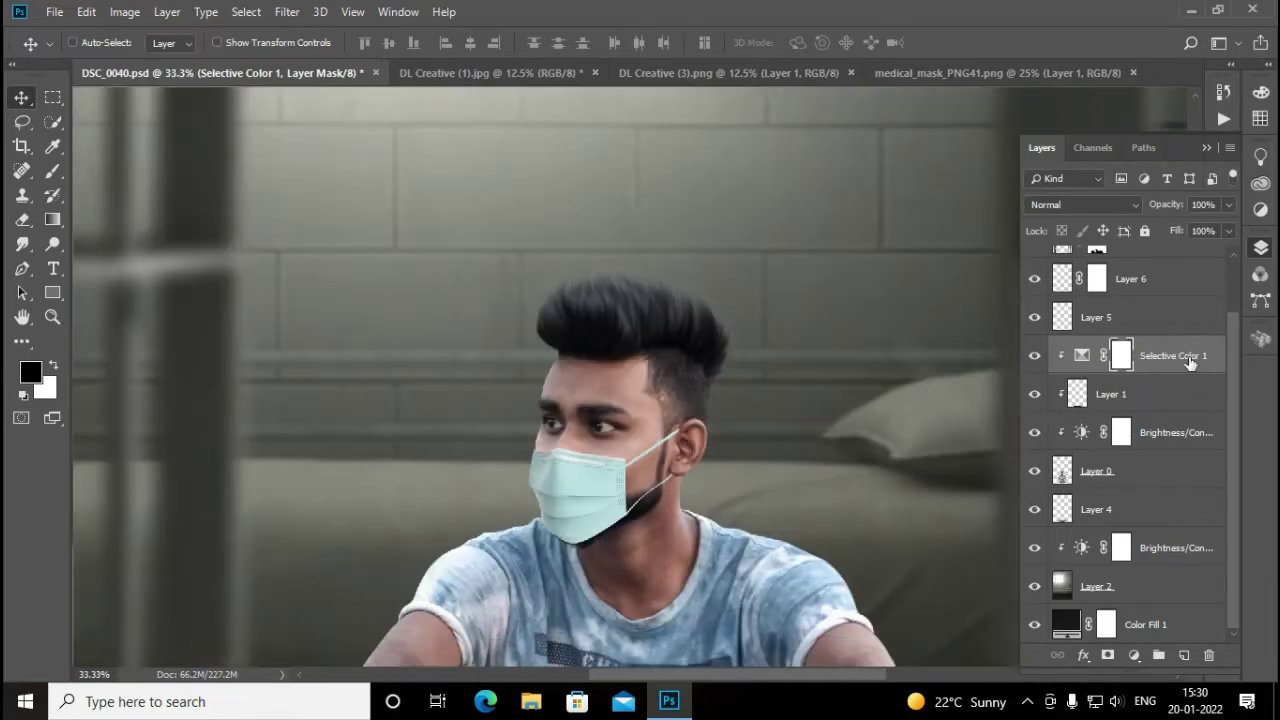
key(ctrl+minus)
key(ctrl+minus)
key(ctrl+minus)
key(ctrl+minus)
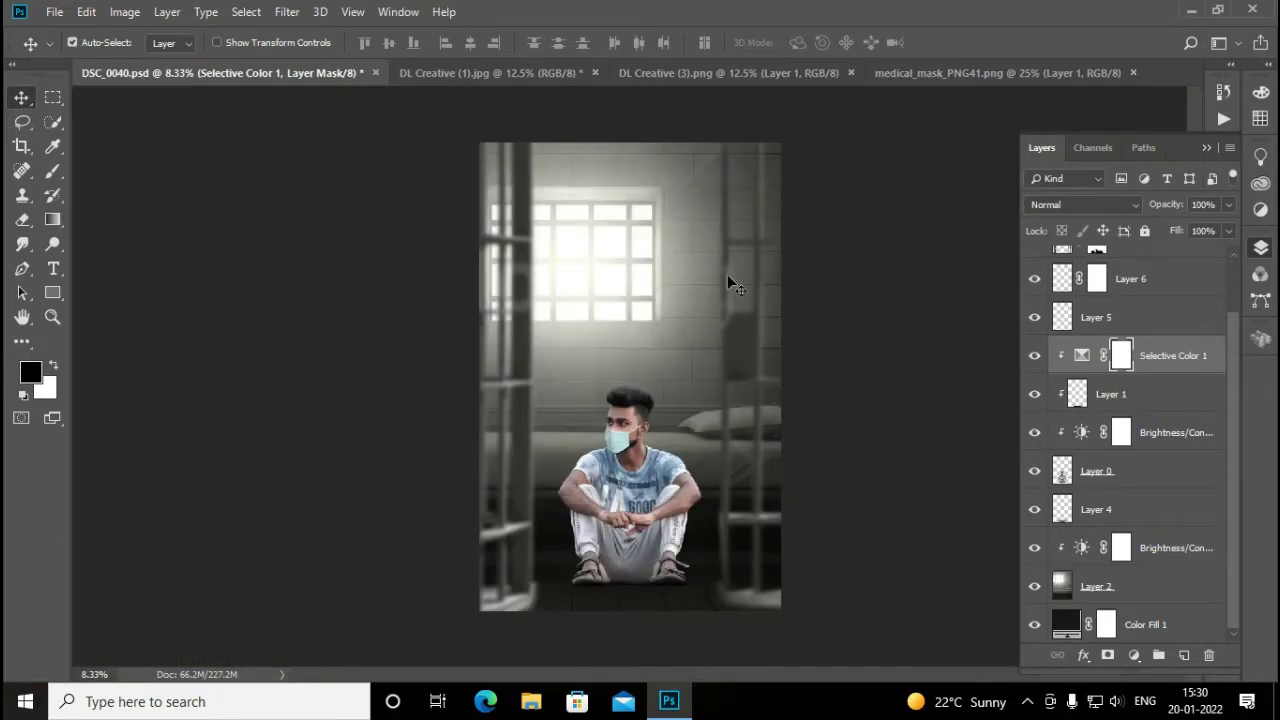
Stamp all visible layers into a new Layer 7 and duplicate it
scroll(1177, 434, up, 2)
scroll(1177, 434, down, 2)
scroll(1180, 435, up, 2)
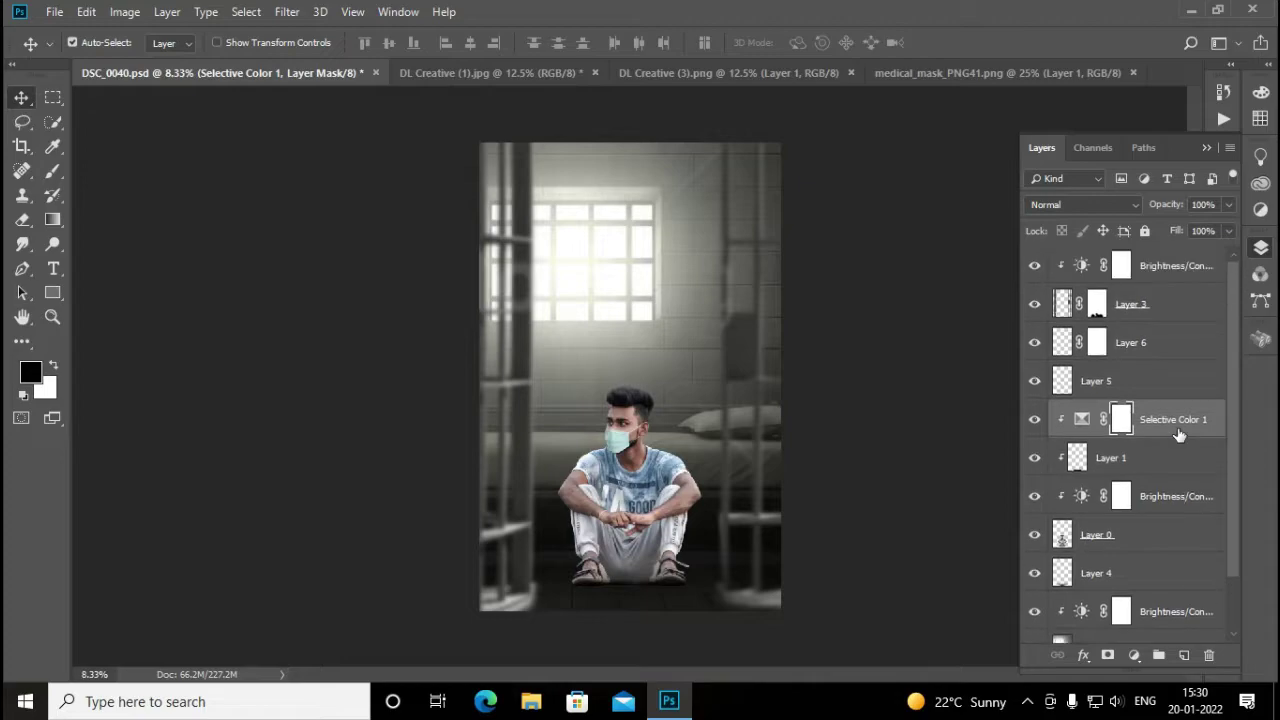
click(1155, 266)
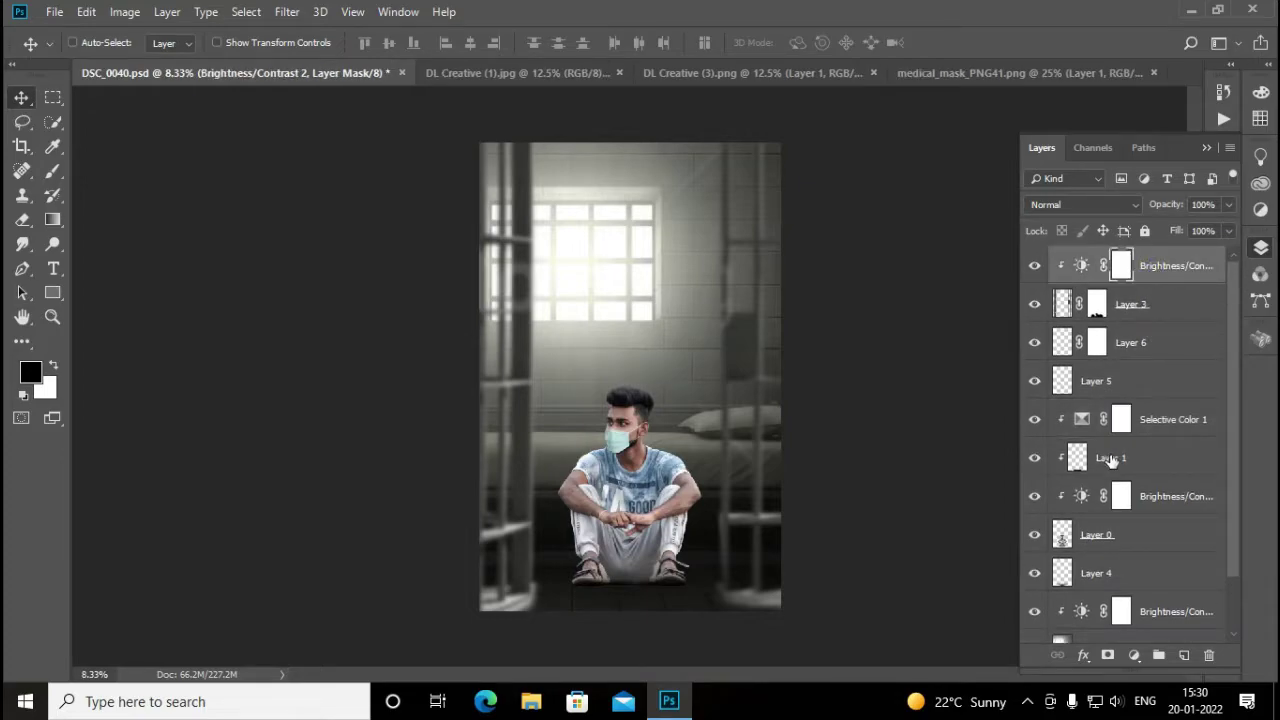
key(ctrl+shift+alt+e)
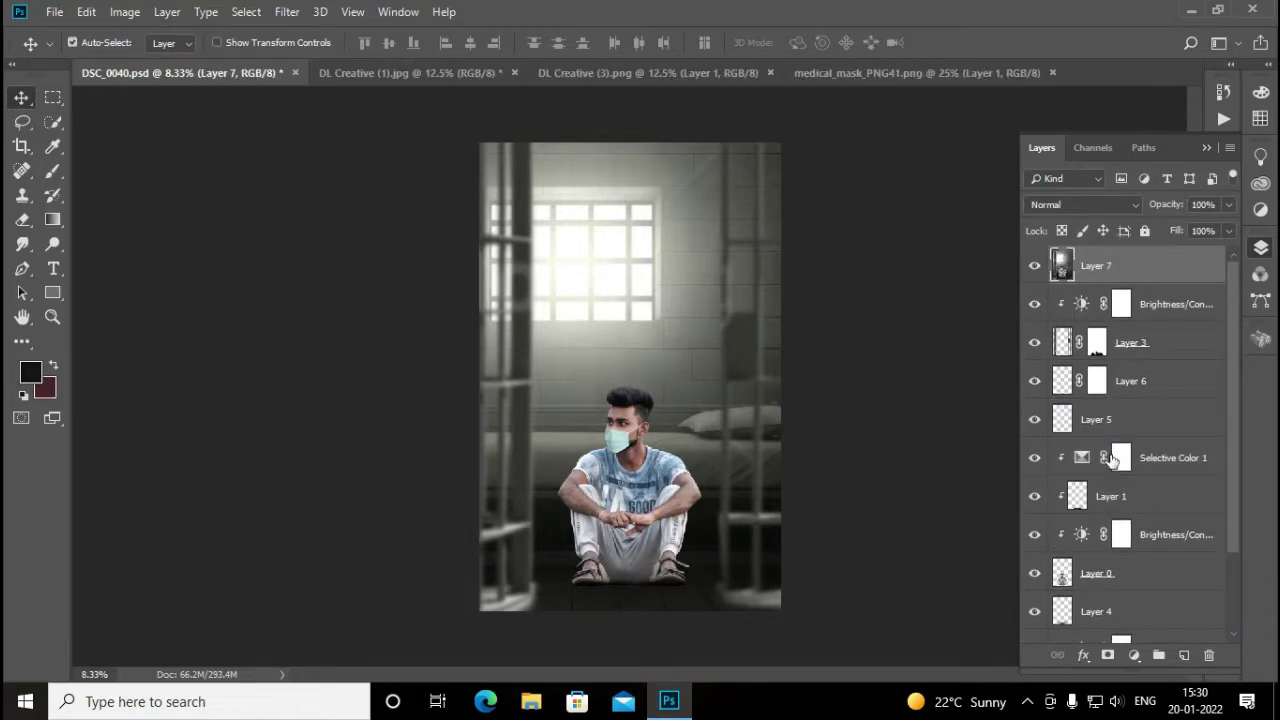
key(ctrl+j)
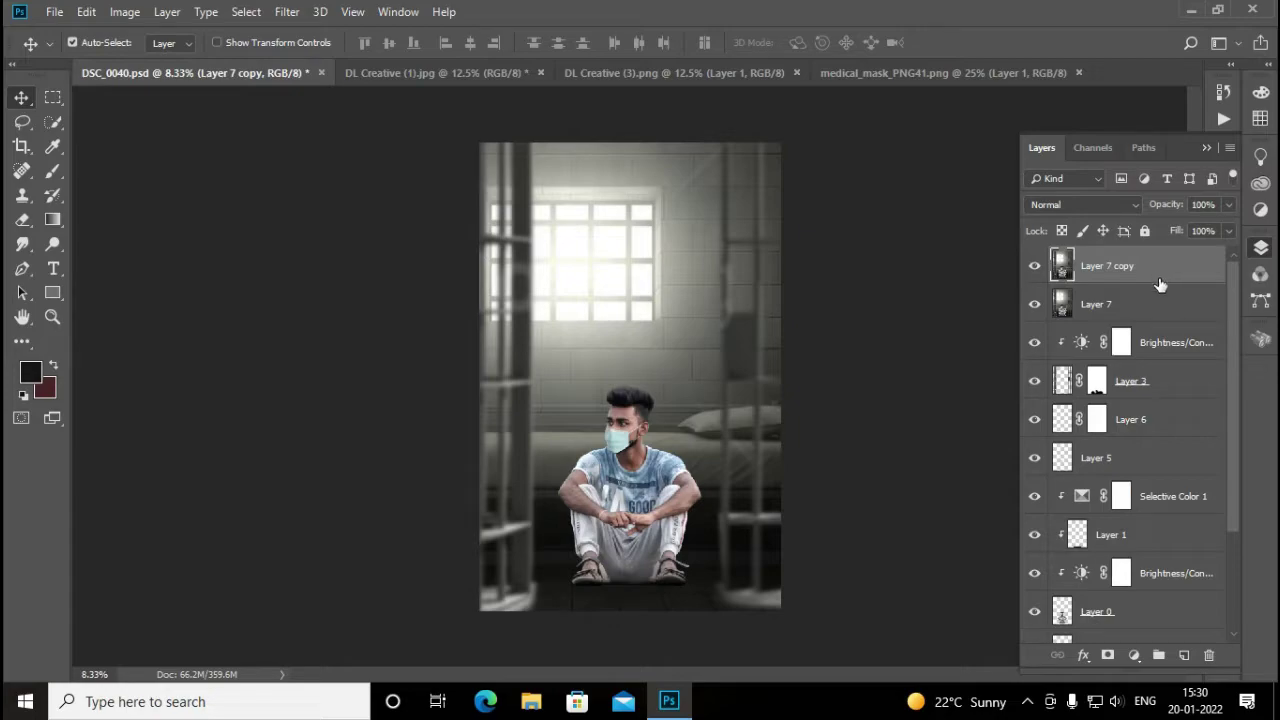
Group the original layers from Brightness/Contrast down to Color Fill 1 into Group 1
click(1163, 342)
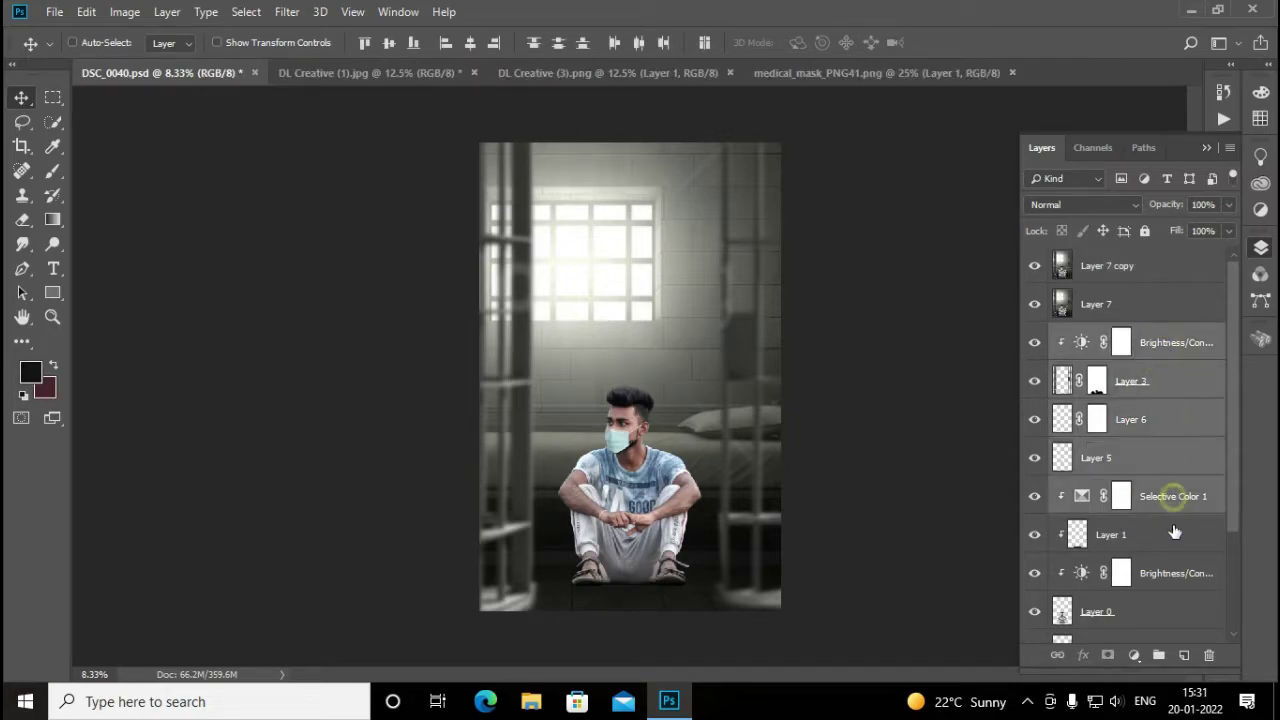
shift+click(1170, 573)
scroll(1216, 535, down, 3)
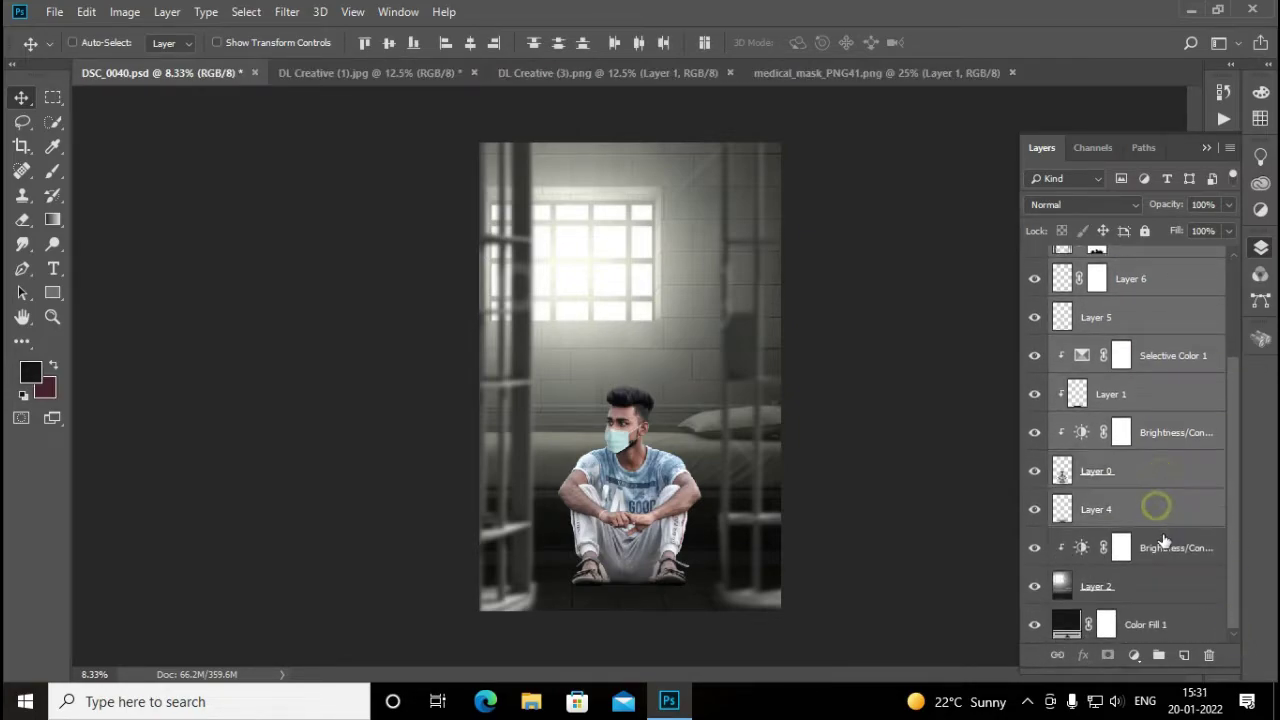
shift+click(1158, 625)
key(ctrl+g)
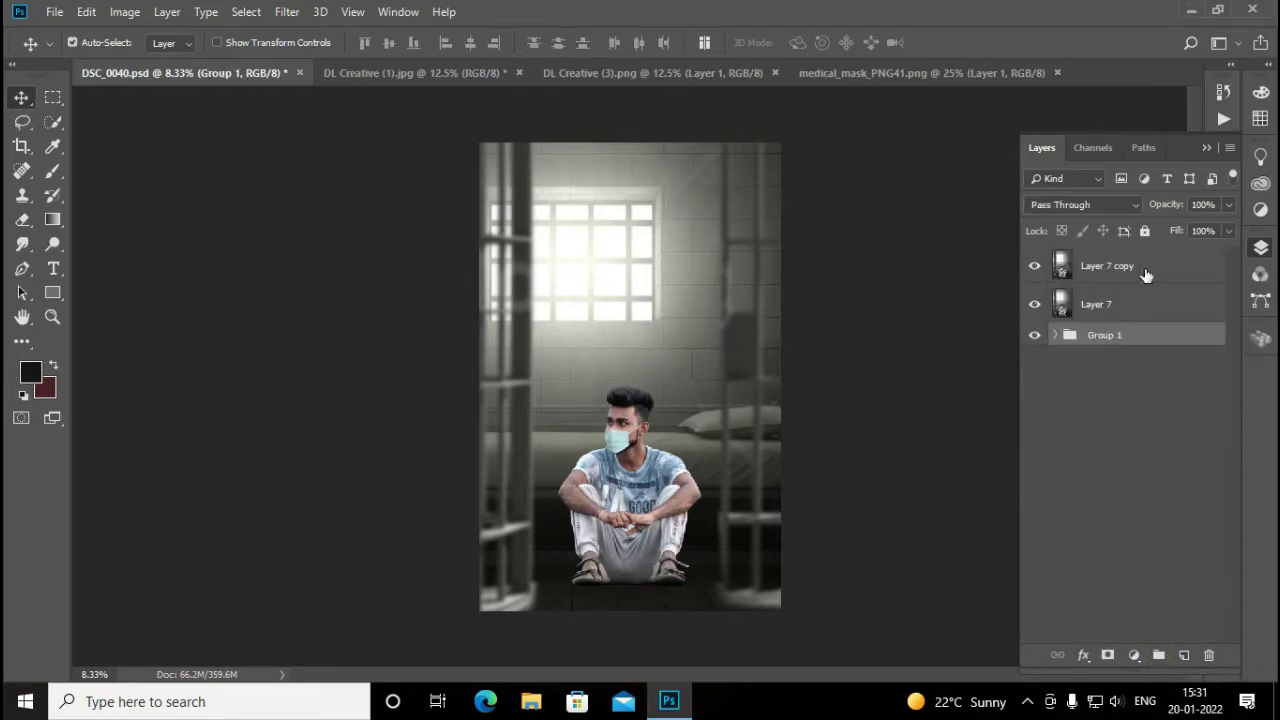
click(1147, 275)
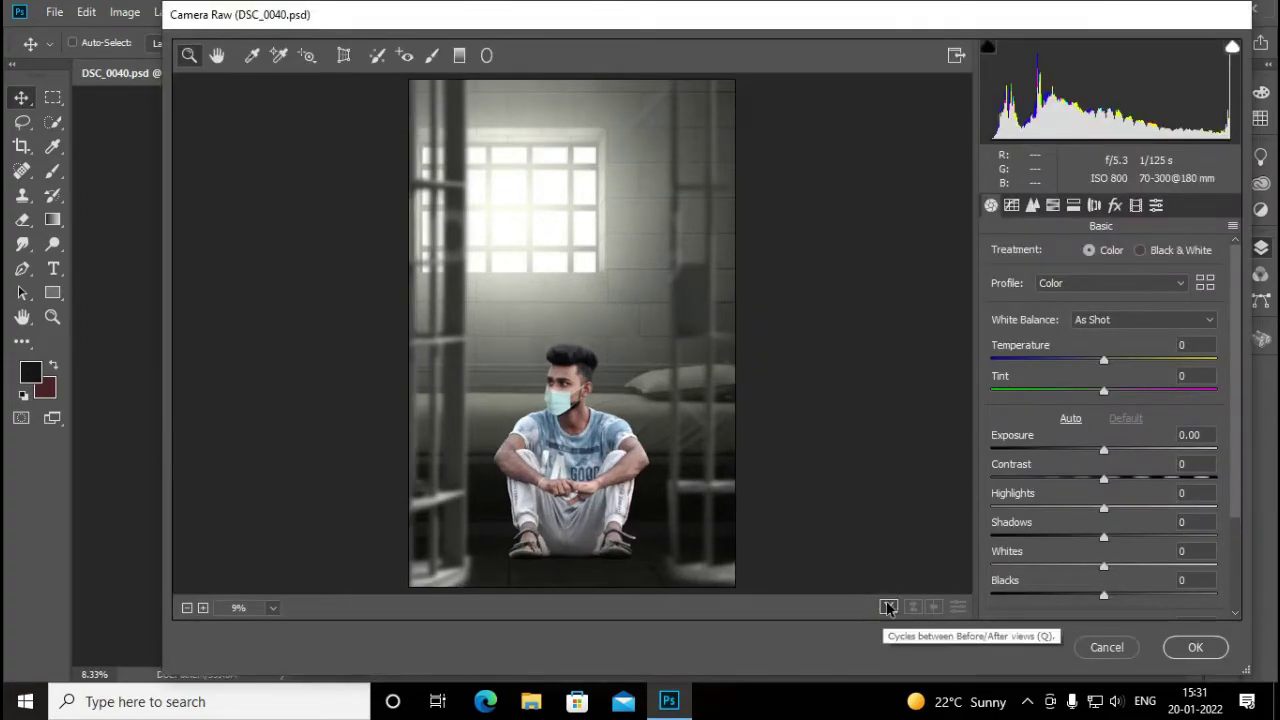
In Camera Raw on Layer 7 copy, set Vibrance -11, Blacks -8 and Shadows -10, then apply
click(888, 607)
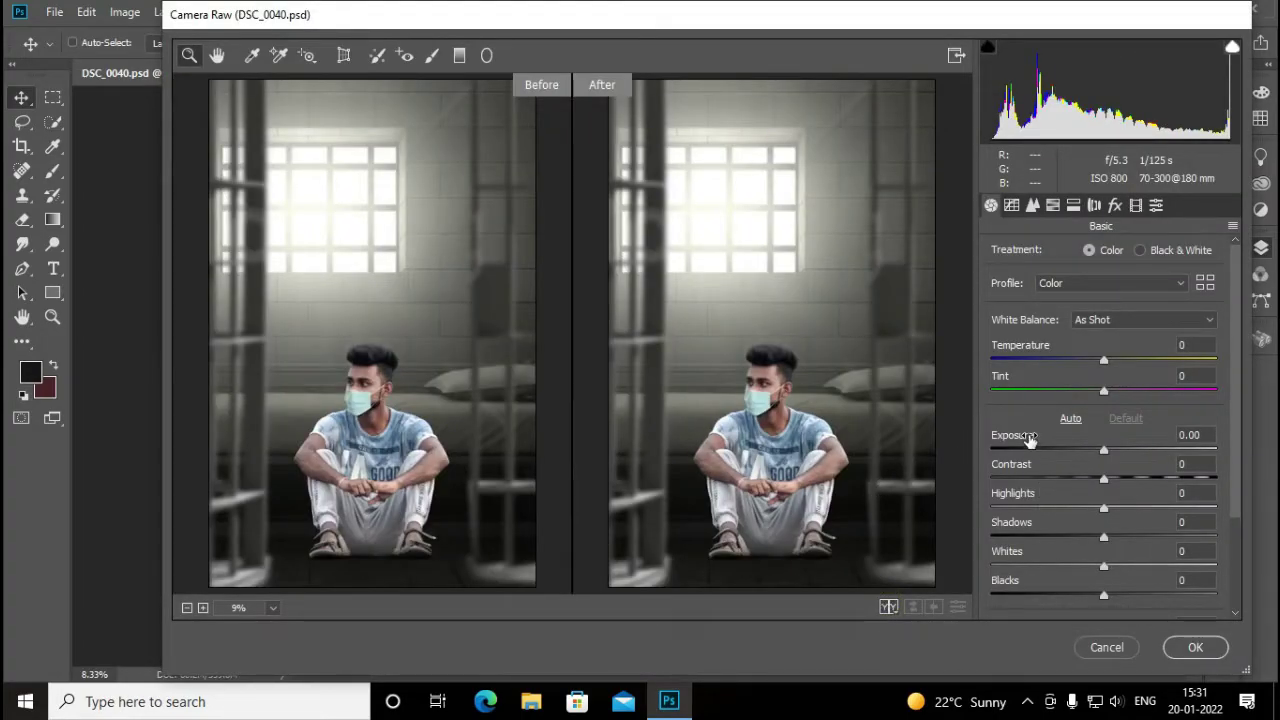
scroll(1030, 500, down, 2)
scroll(1030, 545, down, 1)
drag(1038, 558, 1018, 558)
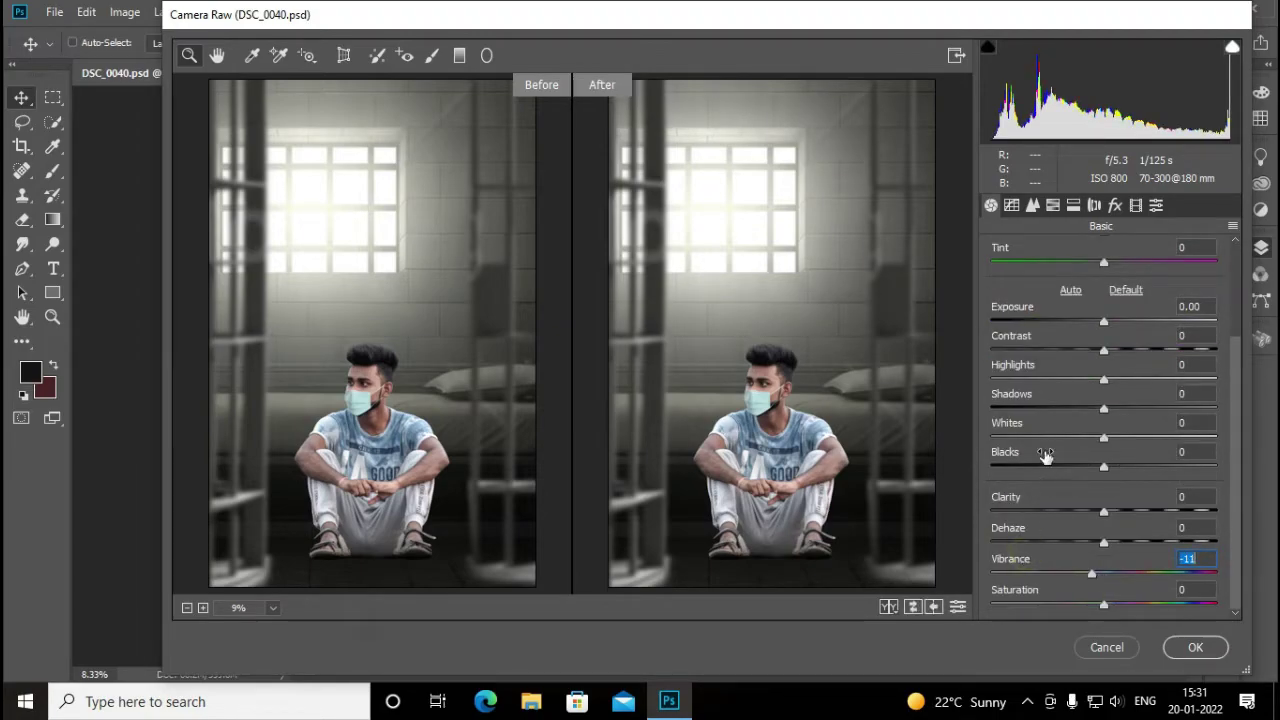
drag(1045, 455, 1037, 451)
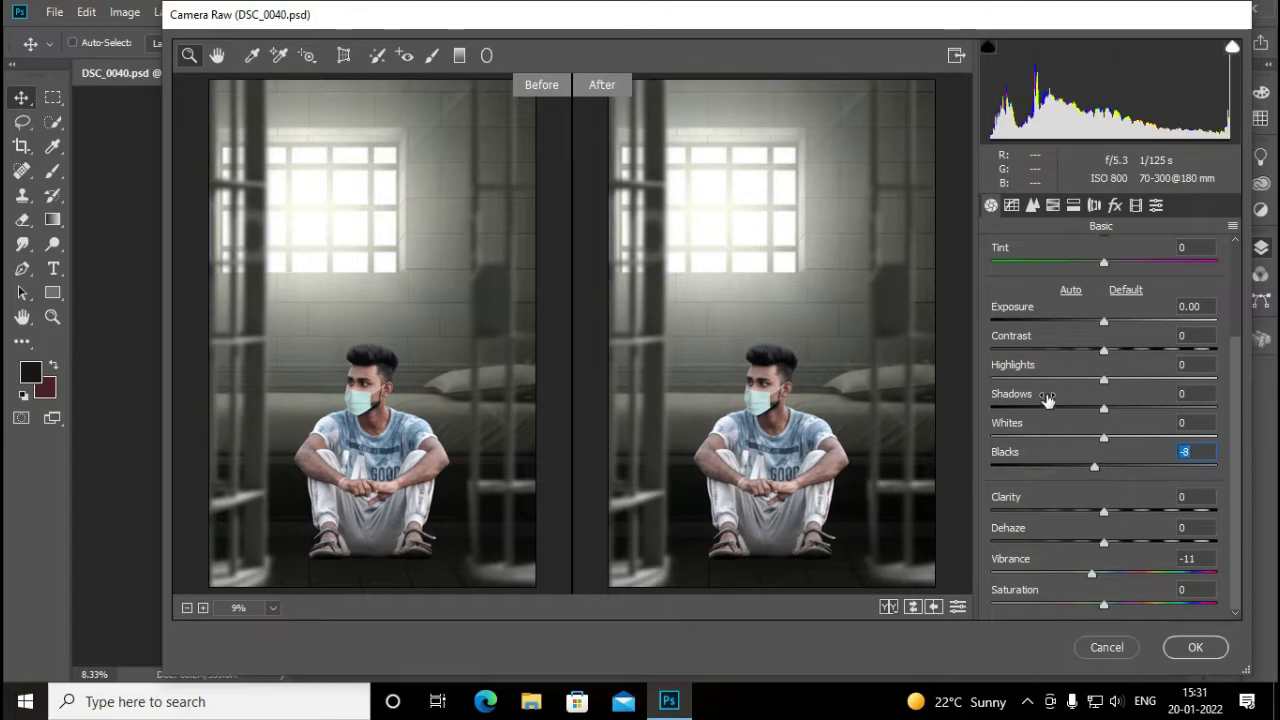
drag(1047, 398, 1038, 400)
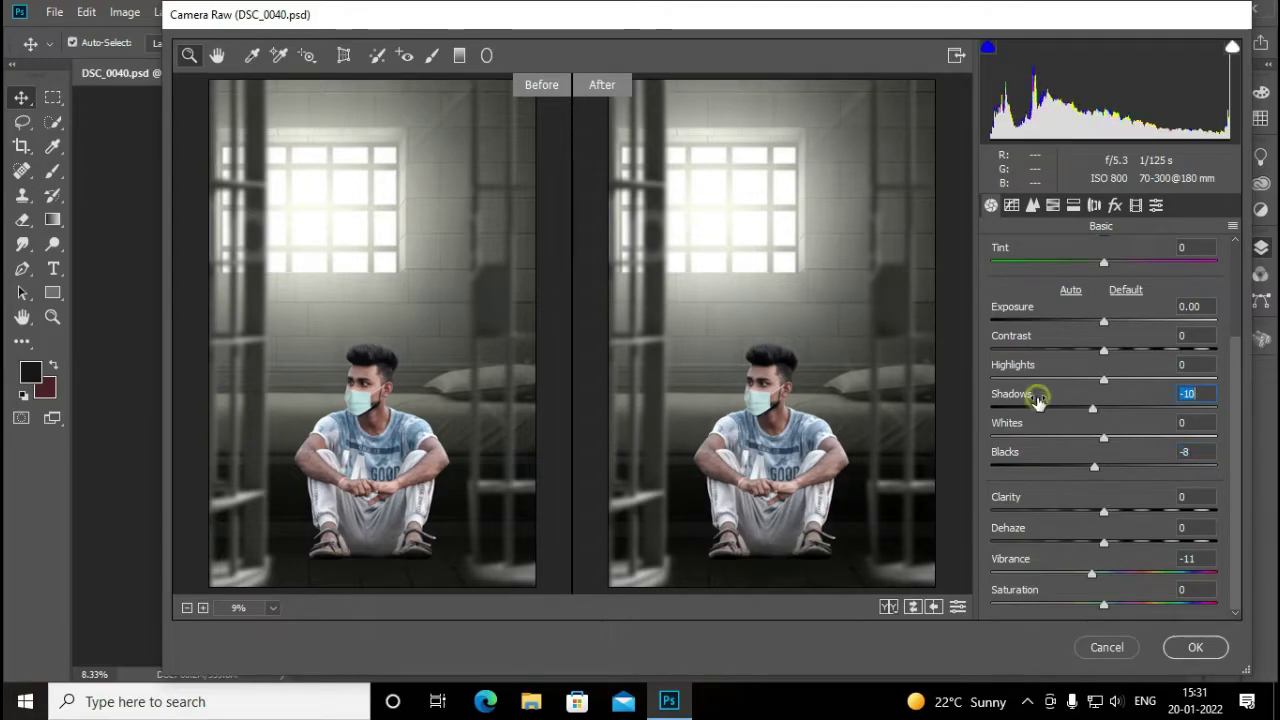
click(1195, 647)
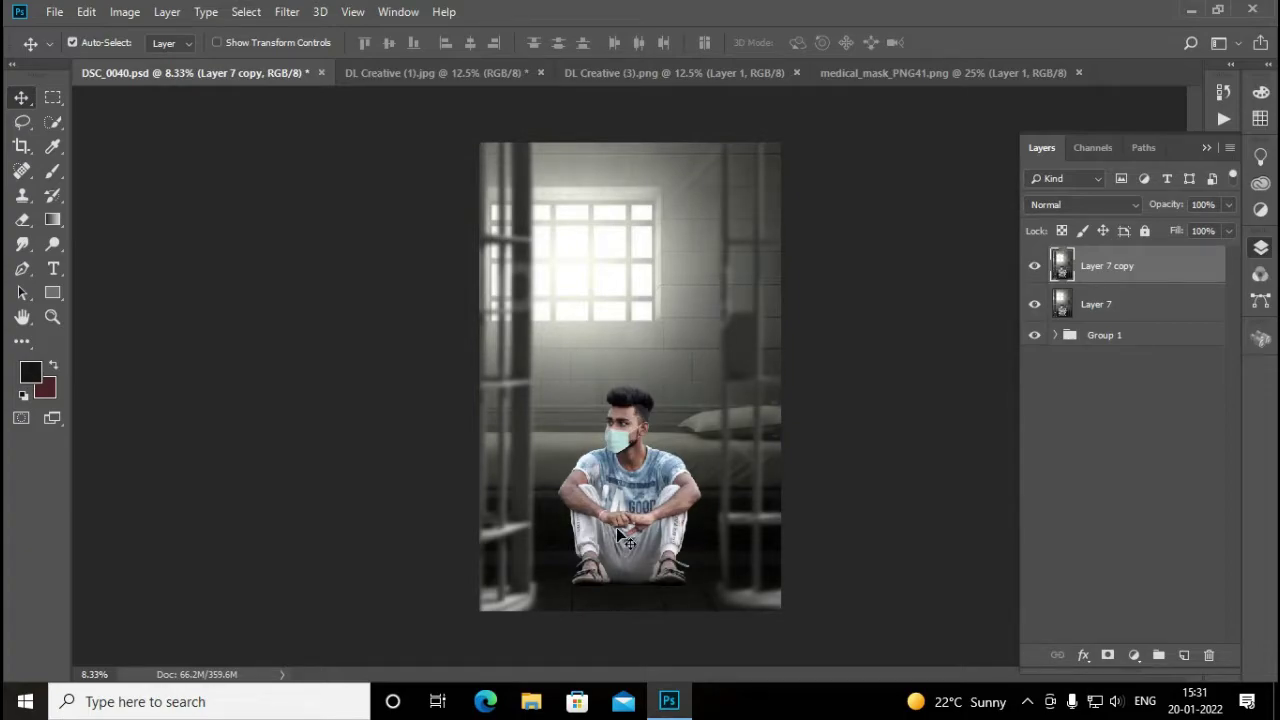
Duplicate Layer 7 copy, discard the Selective Color adjustment, and add a Curves adjustment layer
key(ctrl+j)
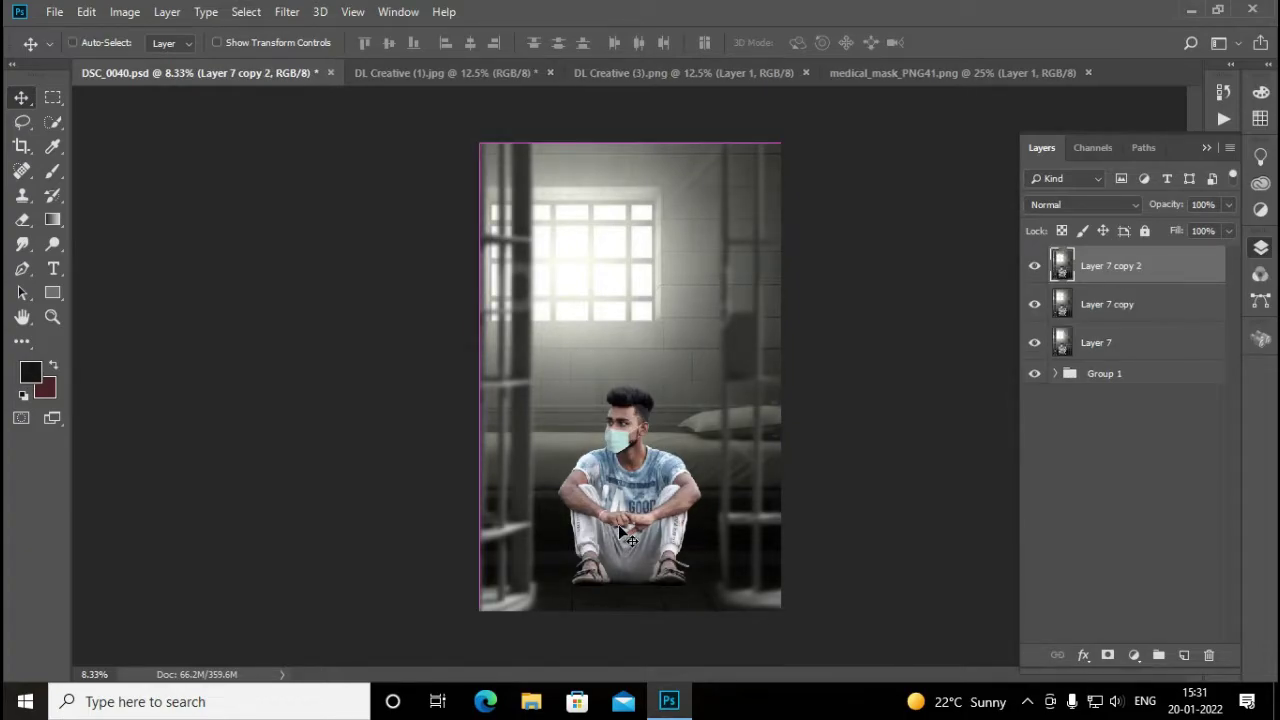
click(1134, 654)
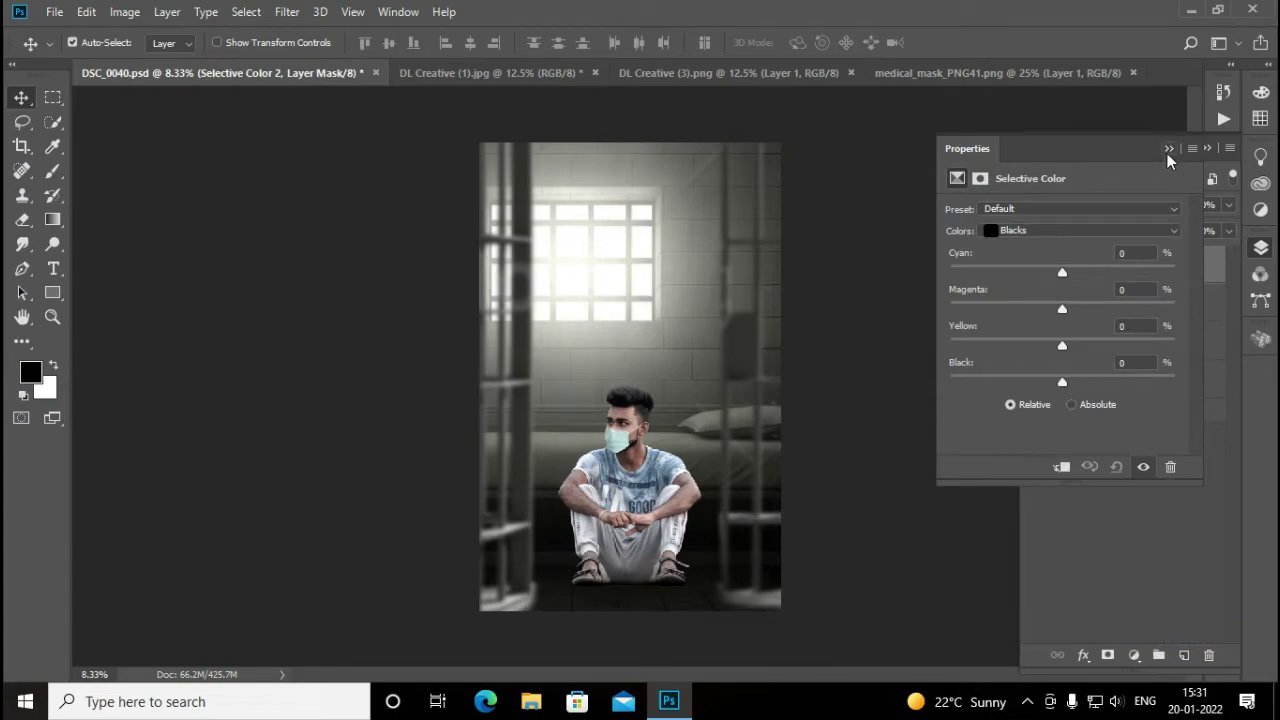
click(1167, 153)
key(ctrl+z)
click(1134, 654)
click(1143, 412)
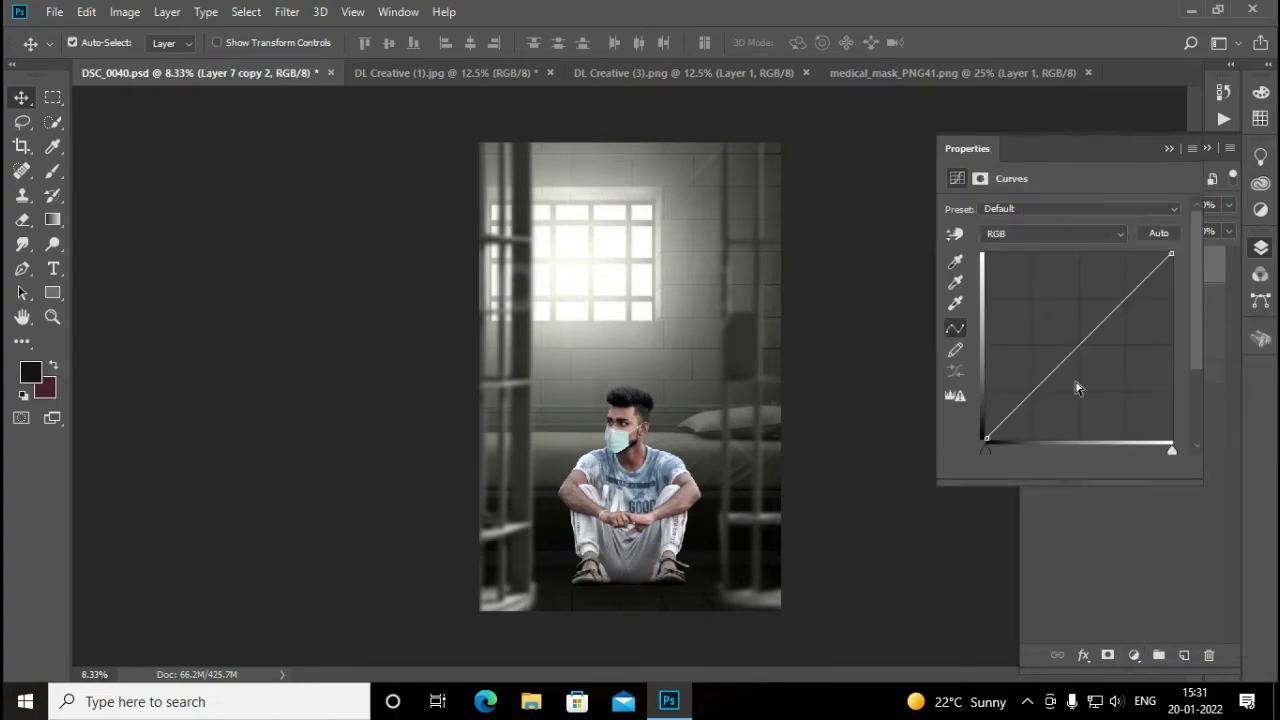
Pull the Red and Green curves down in the shadows, anchoring them in the highlights
click(1014, 234)
click(1020, 264)
click(1032, 392)
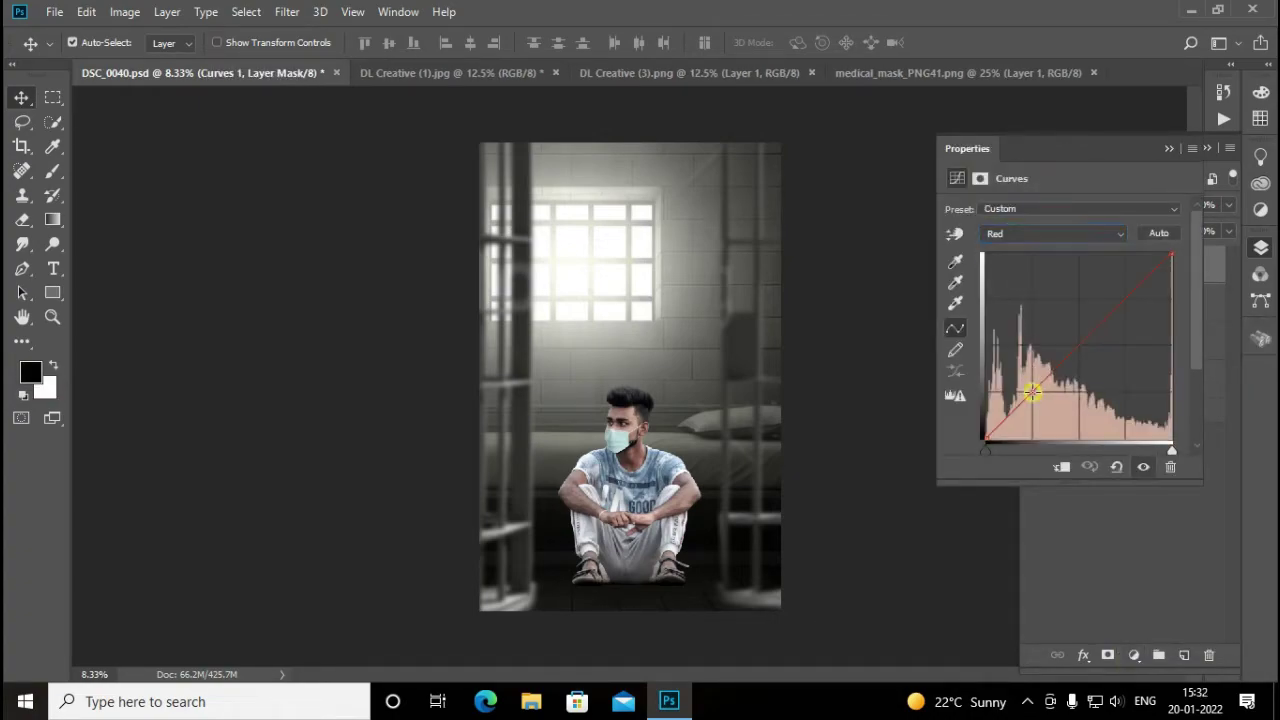
drag(1032, 392, 1037, 395)
click(1126, 296)
click(1050, 234)
click(1017, 282)
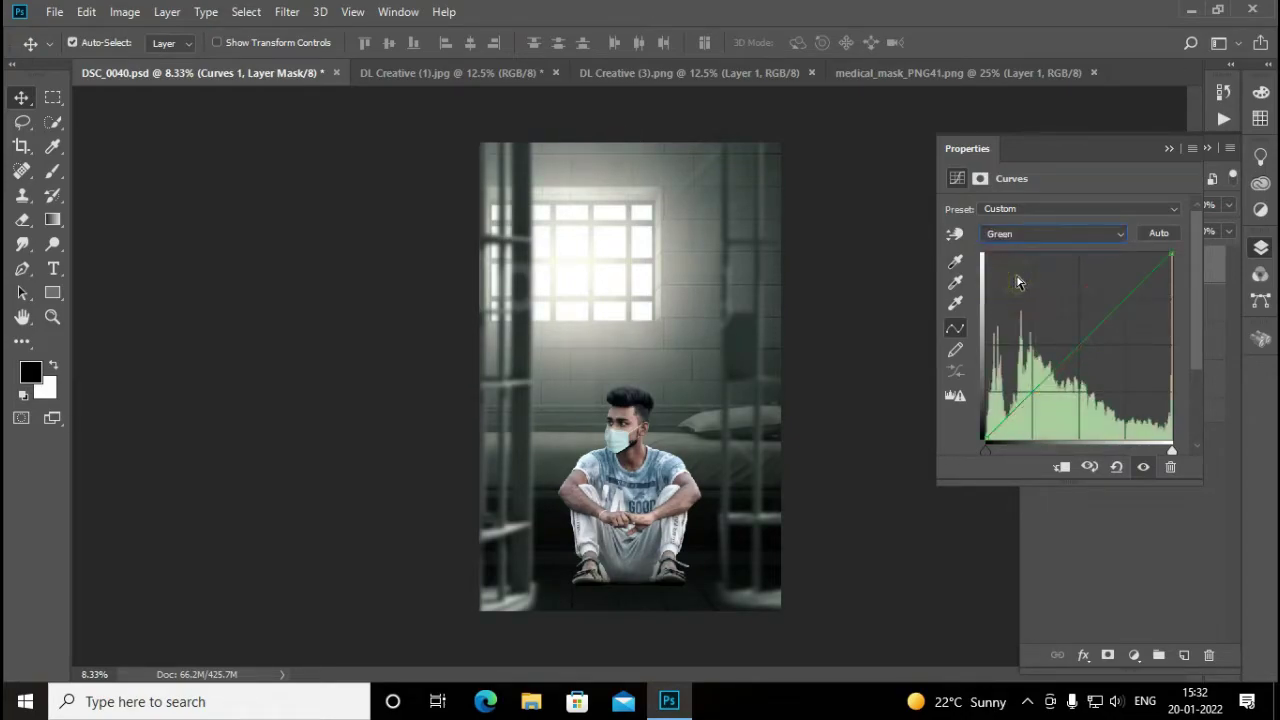
drag(1033, 392, 1034, 396)
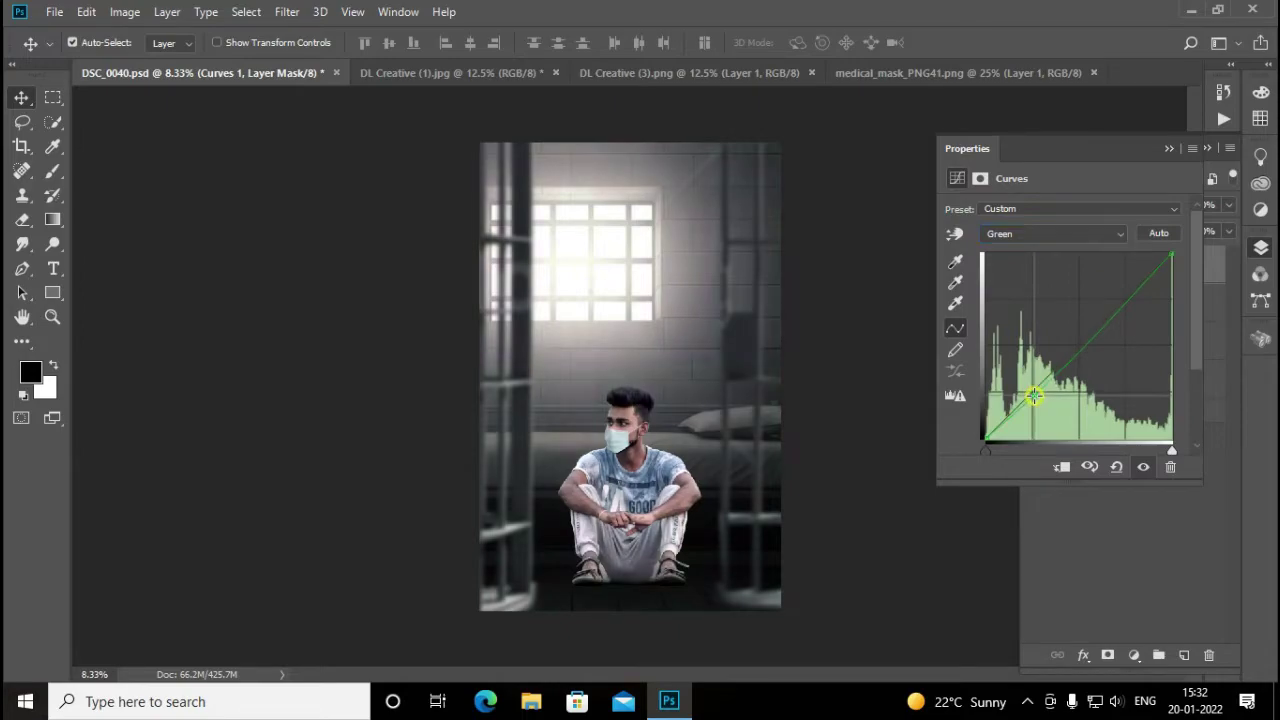
click(1128, 299)
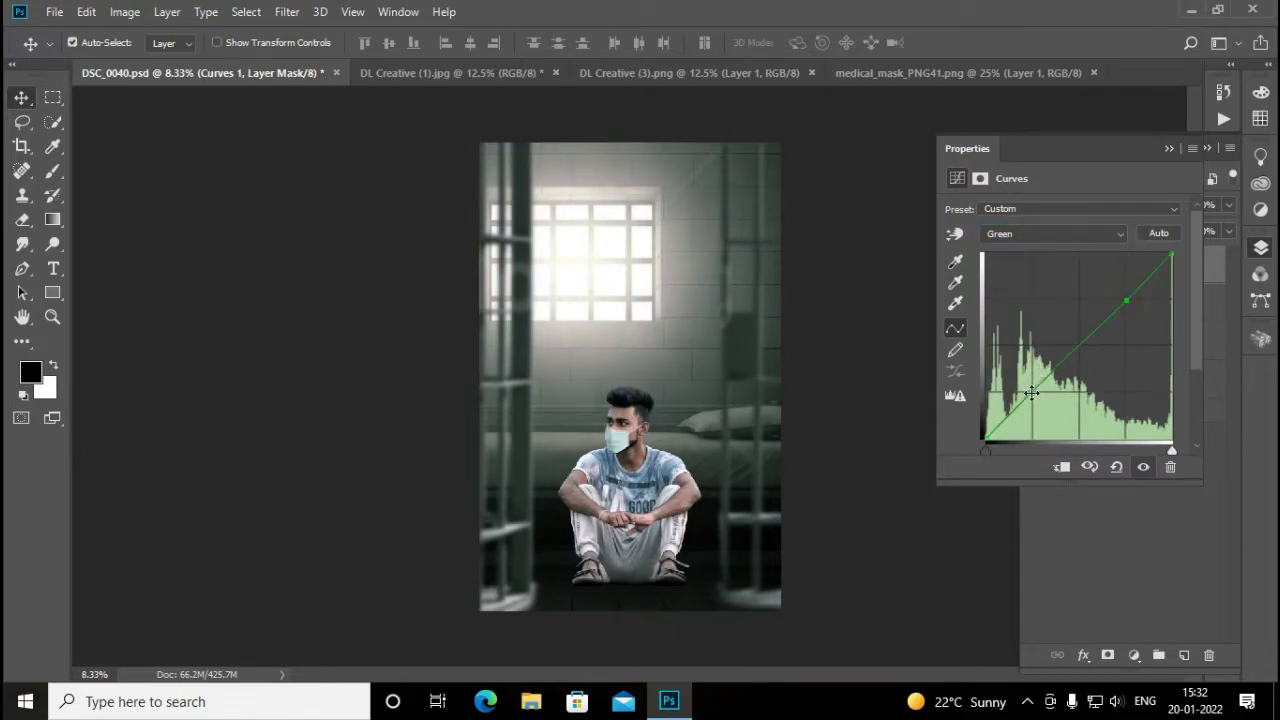
Raise the Blue curve in the shadows and lower it in the highlights
click(1027, 232)
click(1023, 289)
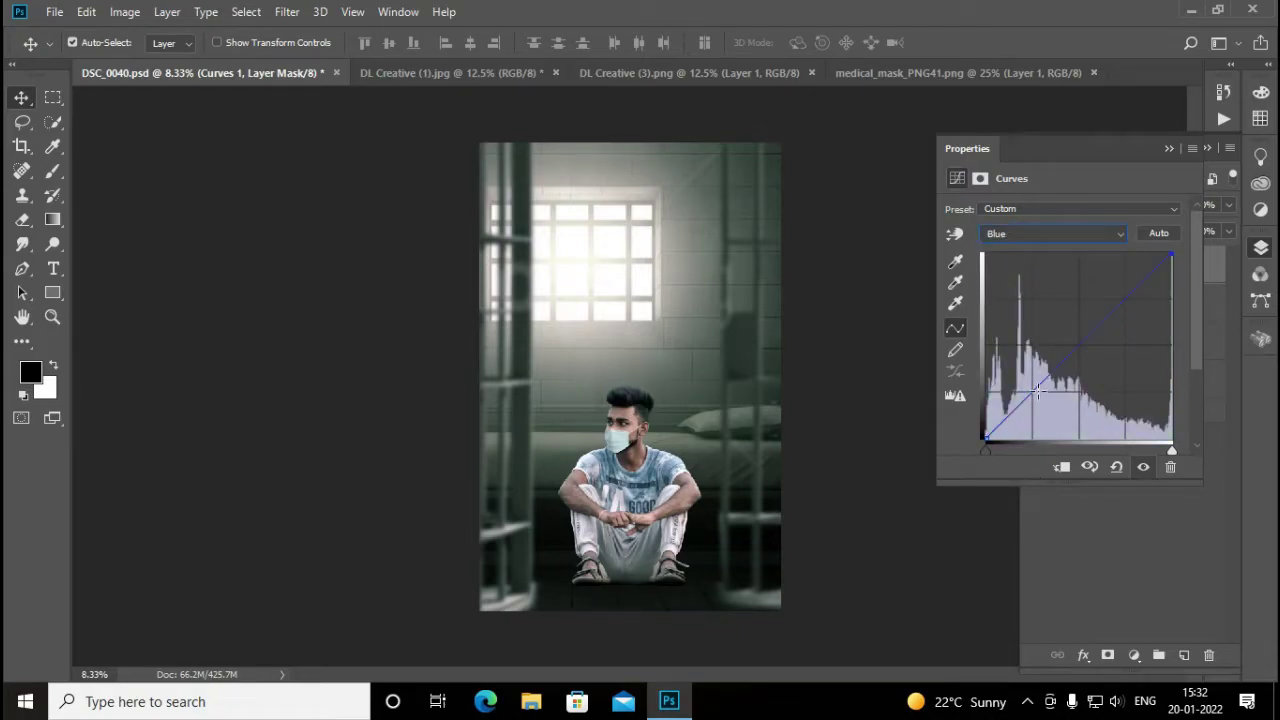
drag(985, 444, 986, 417)
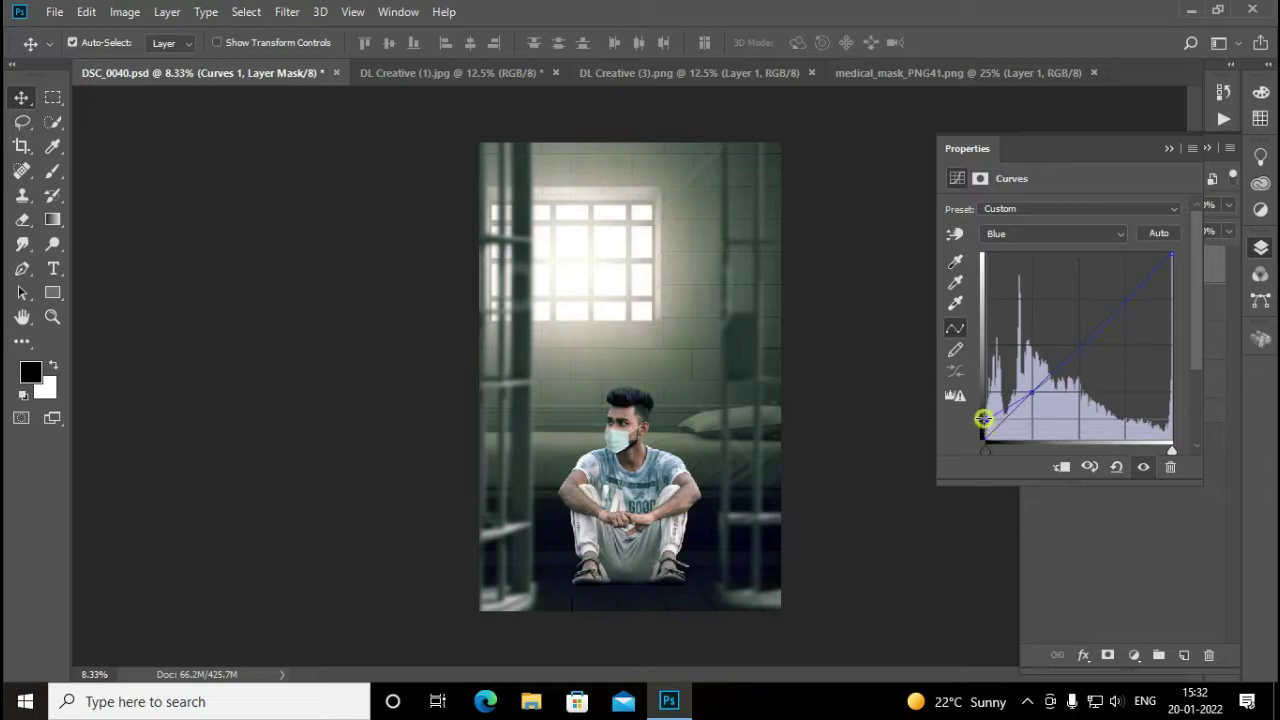
drag(1170, 252, 1172, 270)
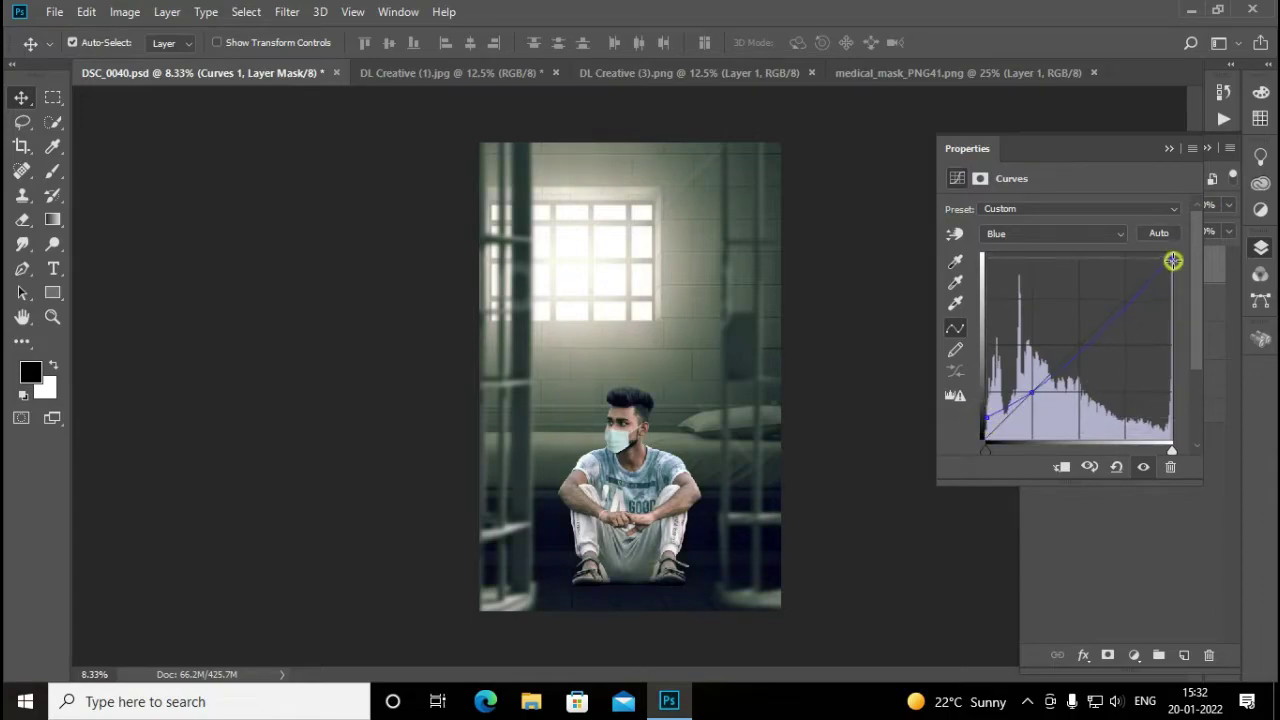
click(1167, 150)
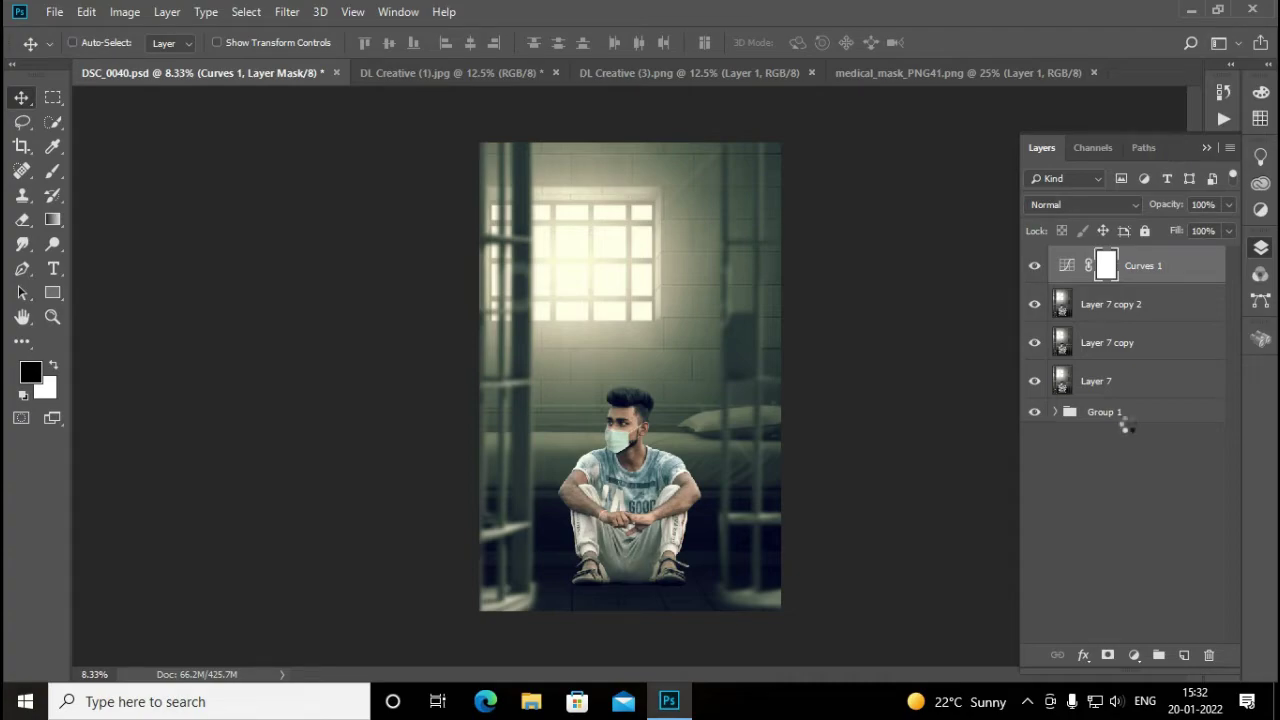
Stamp the graded image into a new Layer 8 and duplicate it
key(ctrl+alt+shift+e)
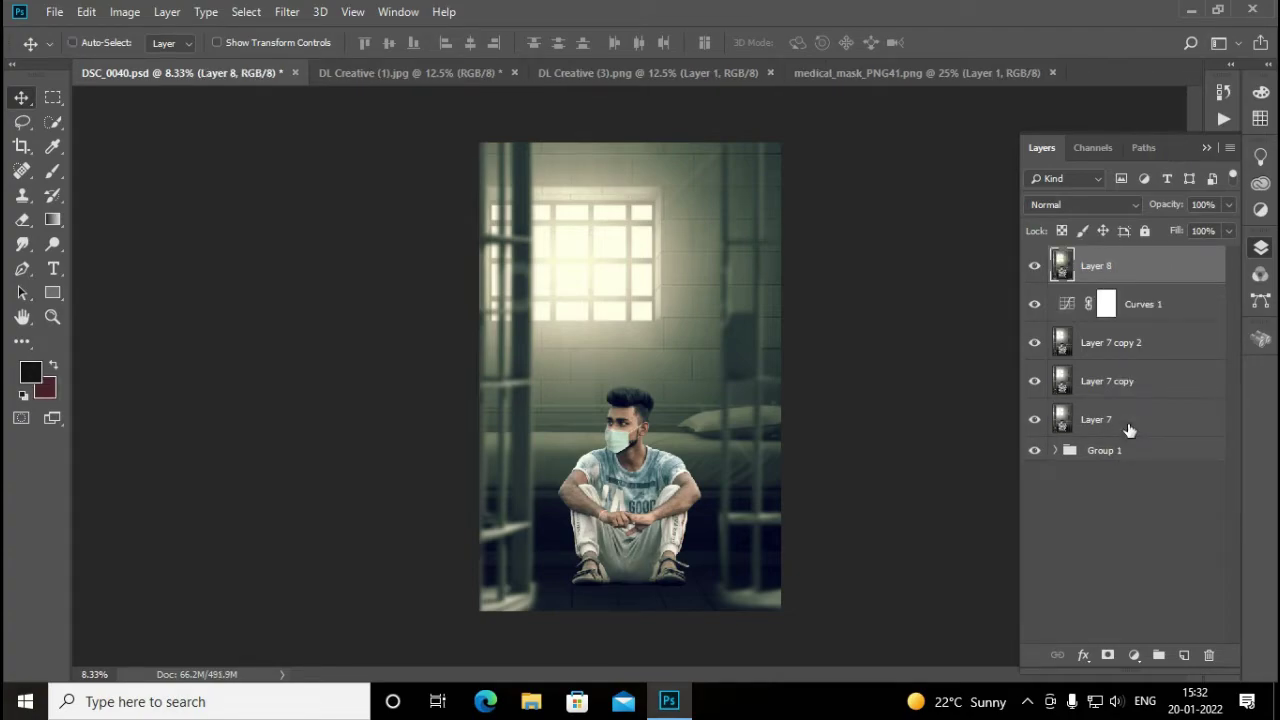
key(ctrl+j)
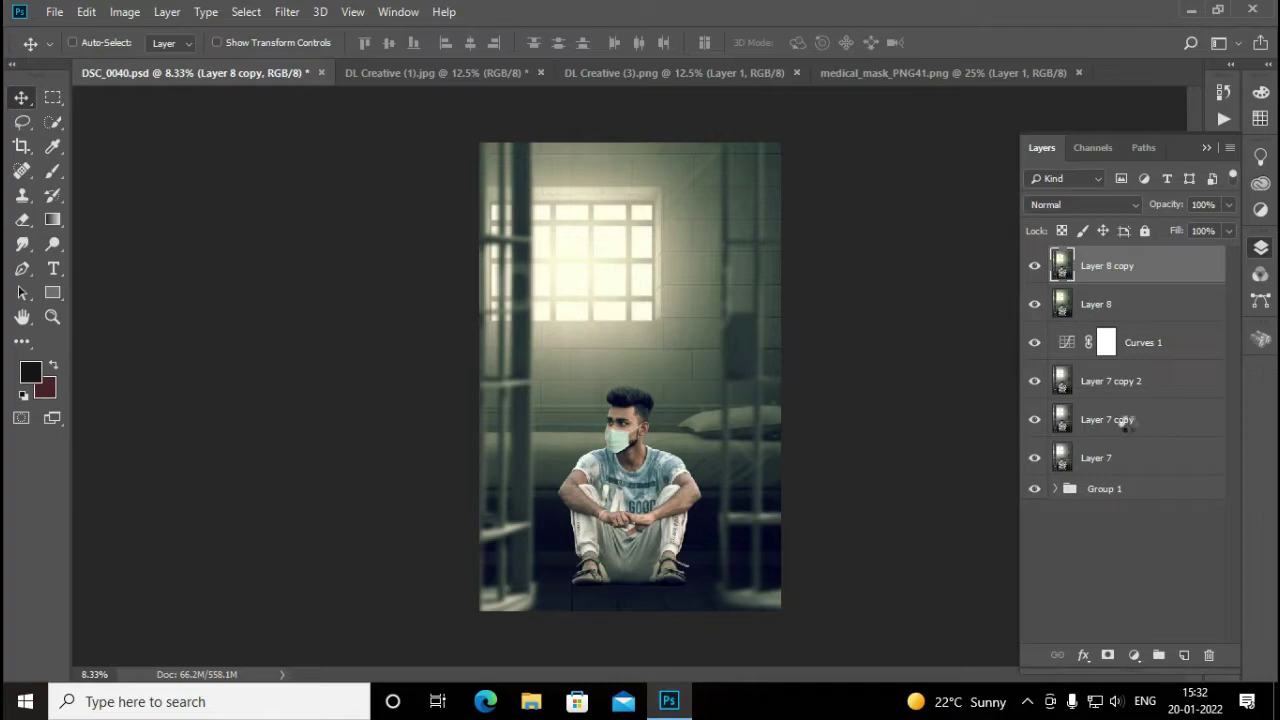
key(ctrl+shift+a)
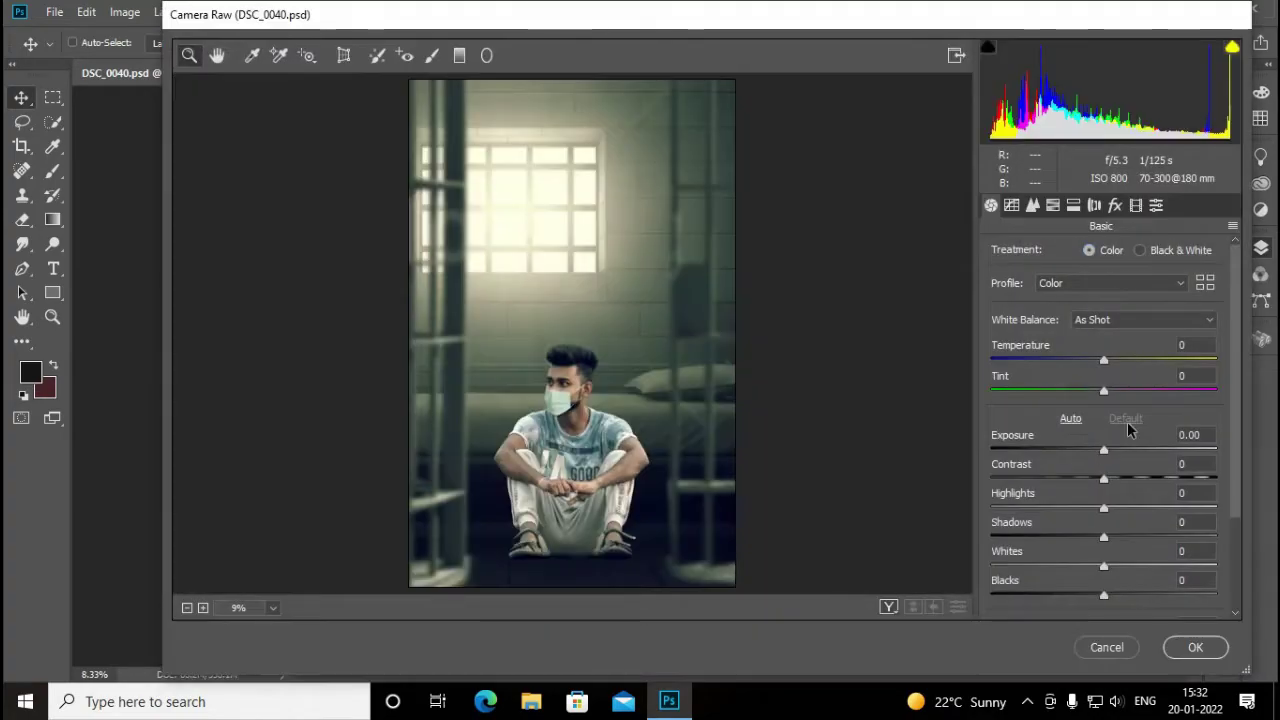
In Camera Raw, draw a radial vignette around the man, set Temperature +5 and Tint -4, and apply
click(889, 606)
click(486, 55)
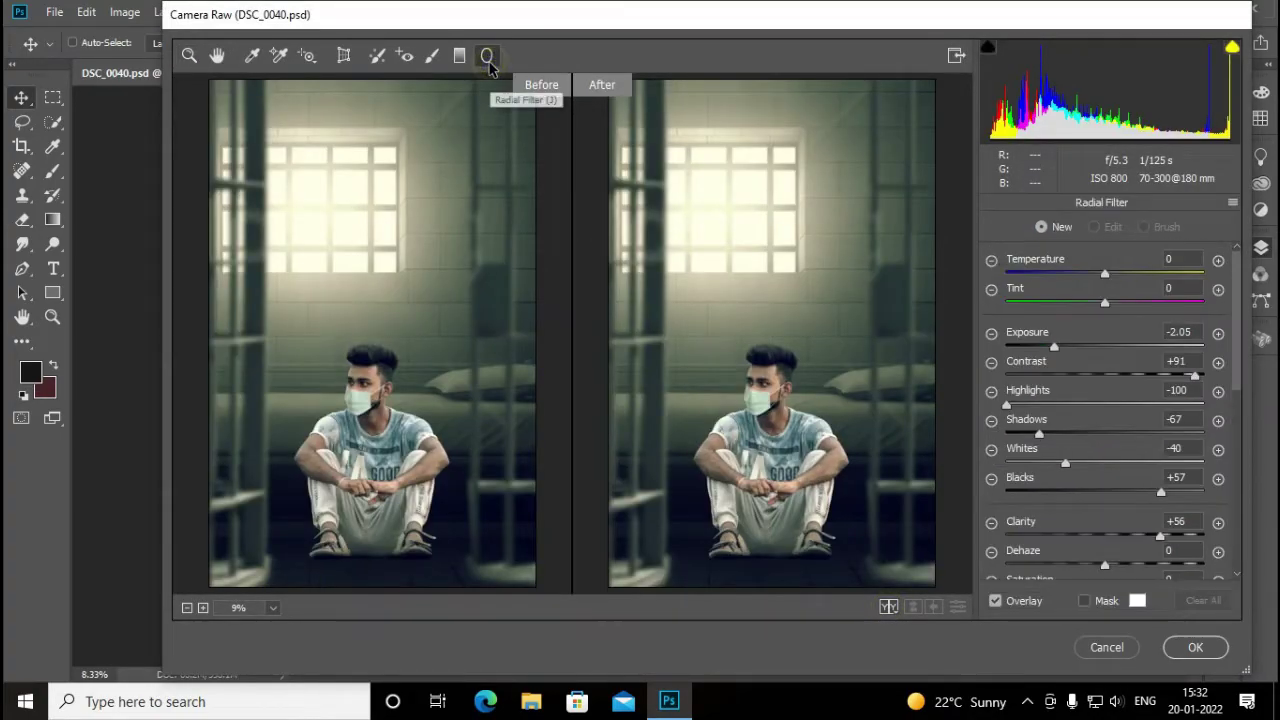
drag(764, 309, 941, 565)
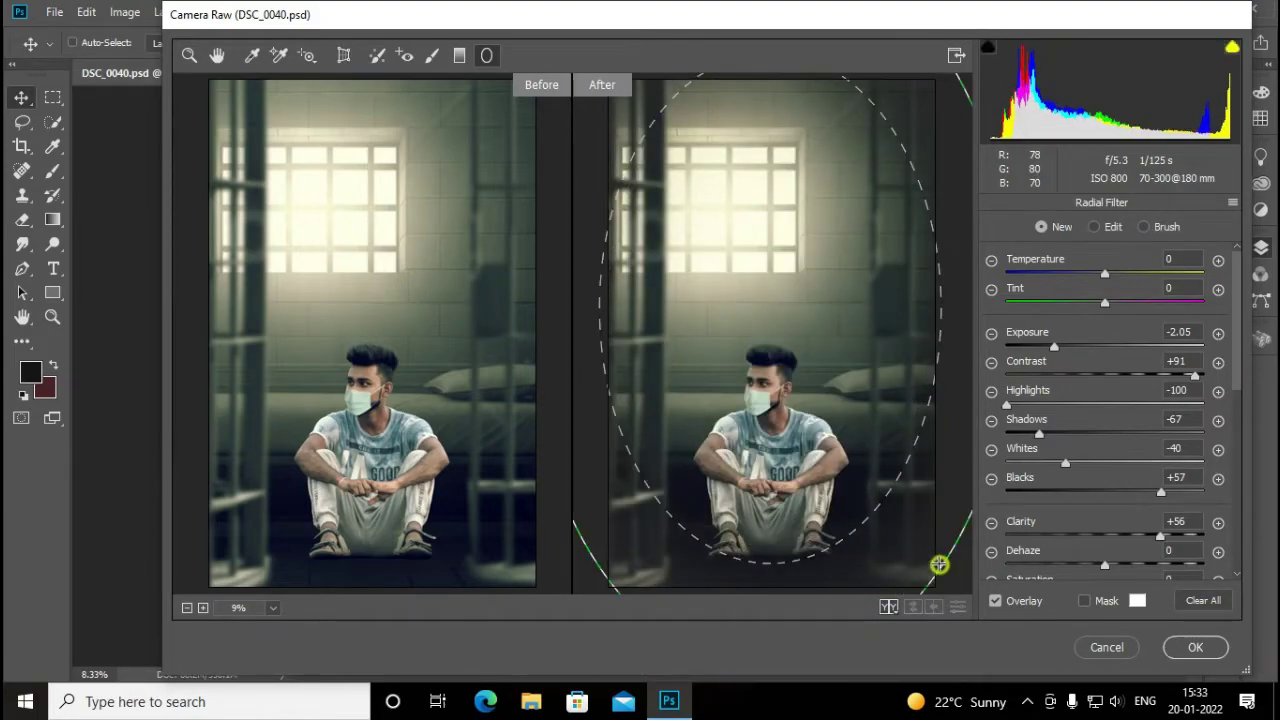
drag(940, 565, 934, 562)
click(189, 55)
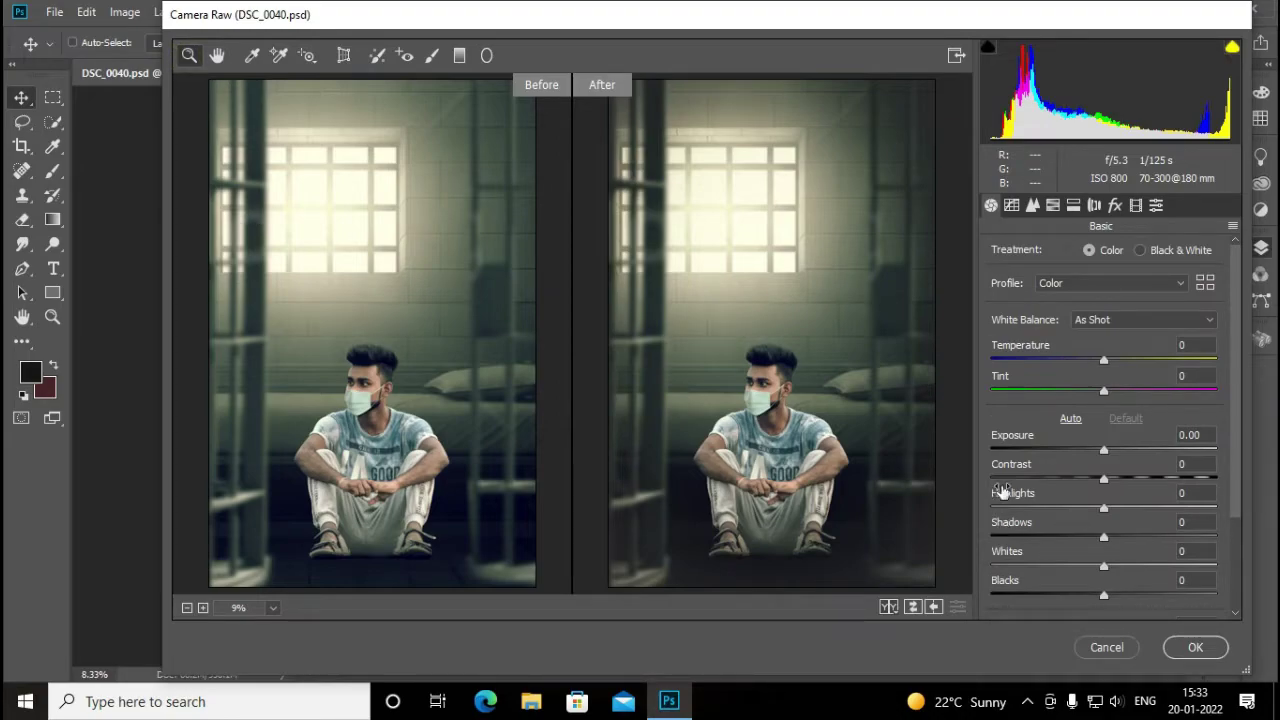
drag(1057, 350, 1062, 378)
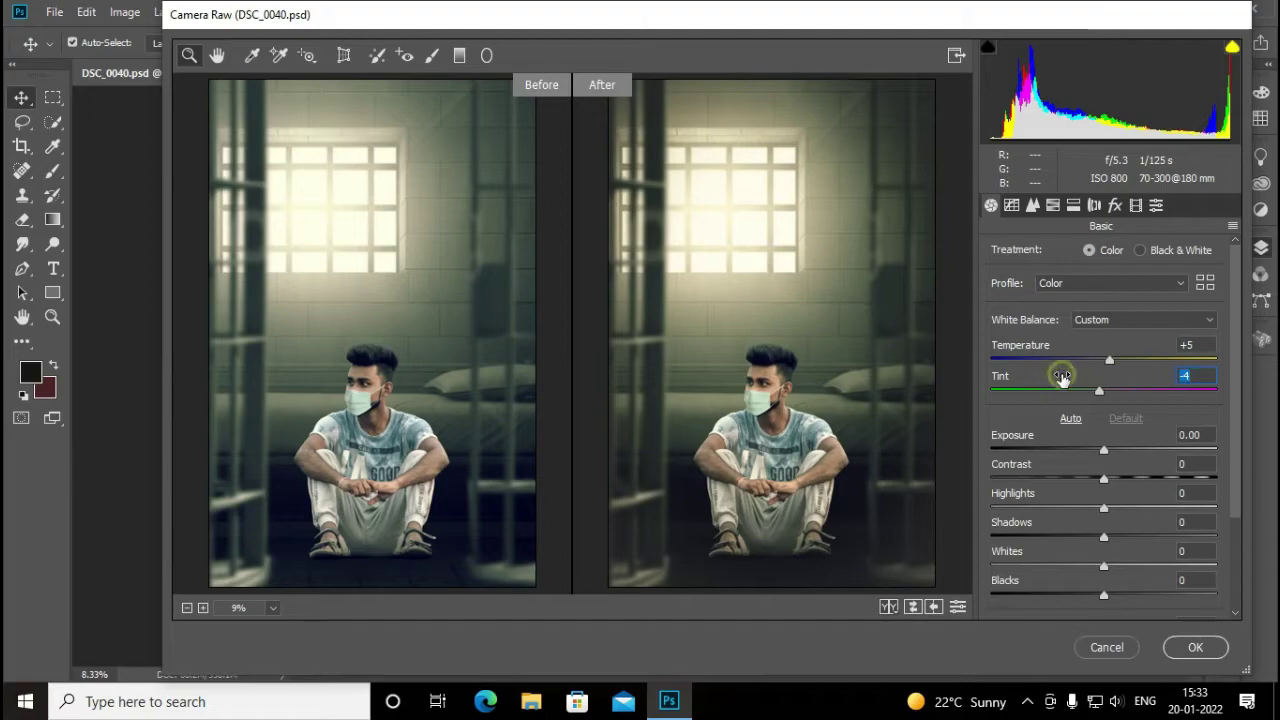
click(1178, 646)
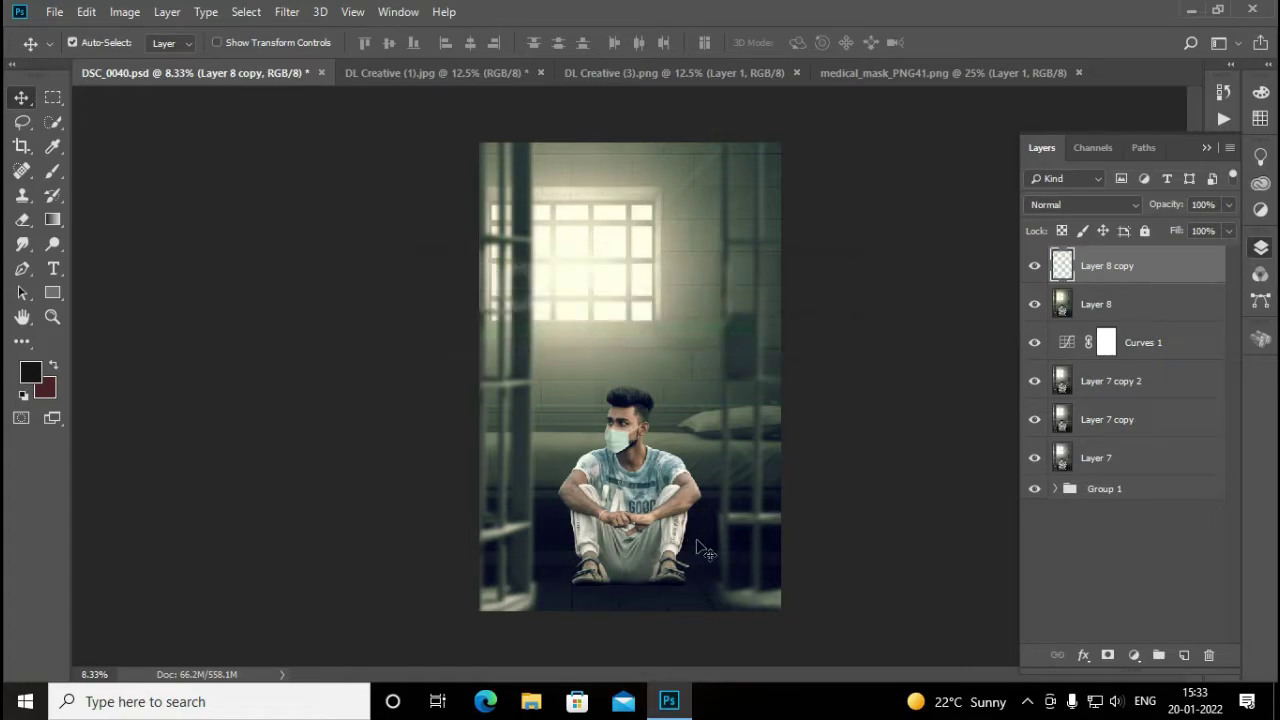
Duplicate the merged layer, add a new layer, and sample a colour from the image bottom
key(ctrl+j)
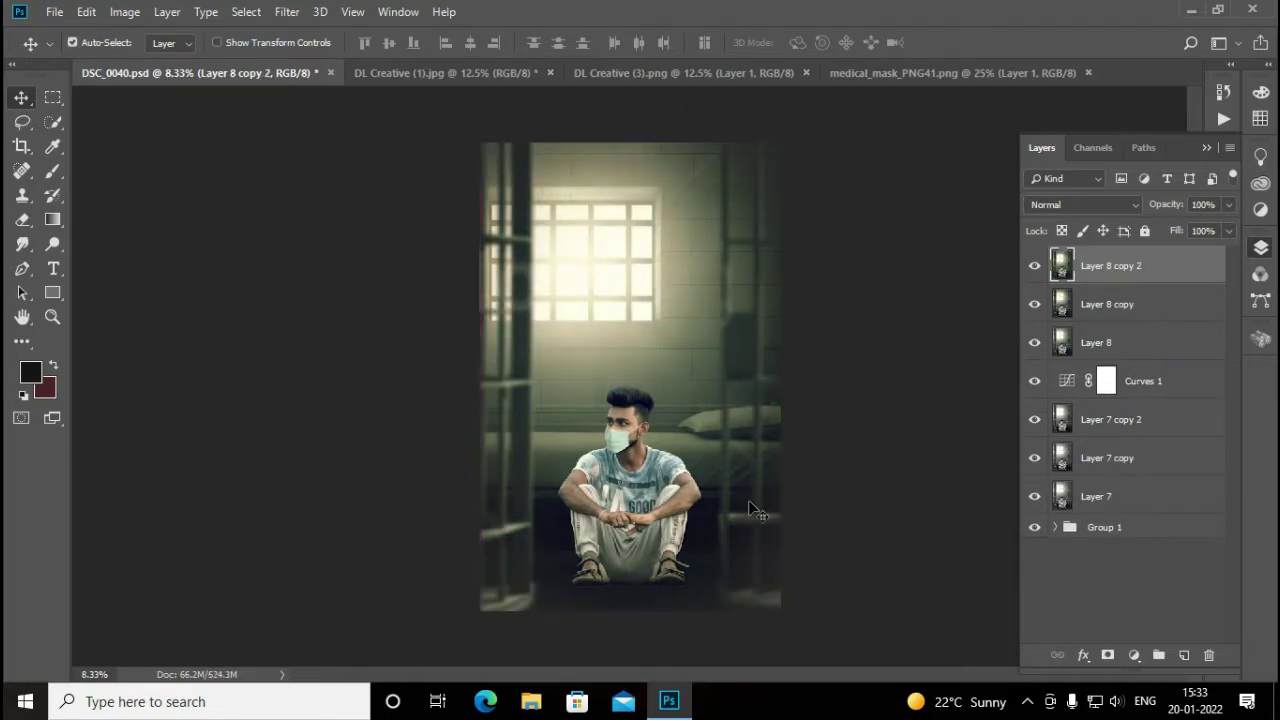
click(1184, 655)
click(53, 171)
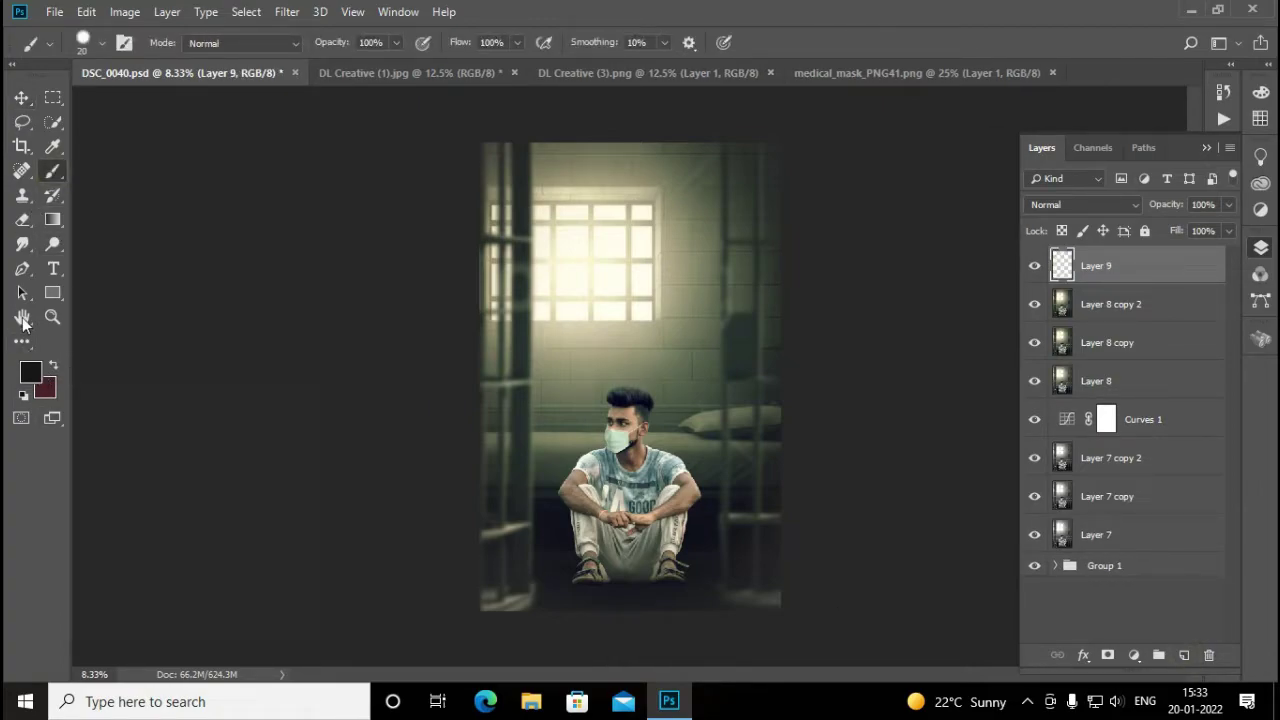
click(53, 146)
click(549, 586)
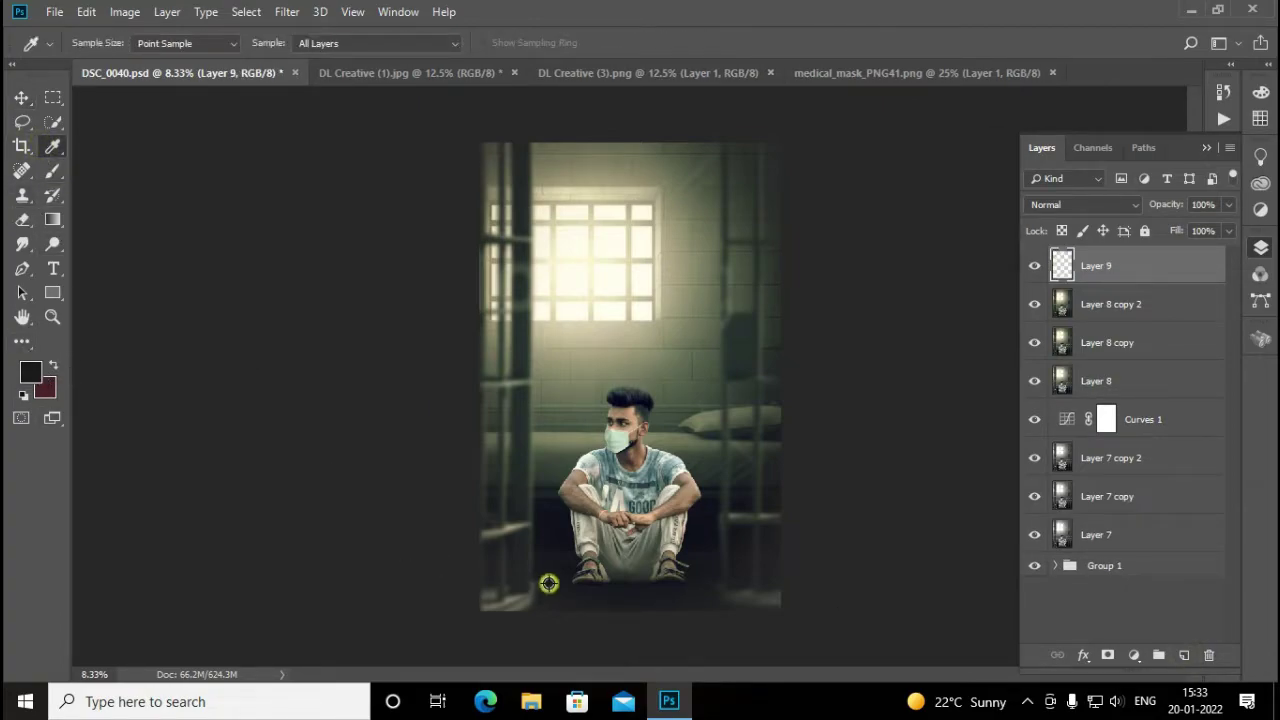
click(48, 175)
Select the g-cloud-7 cloud brush from the environment brushes and enlarge it
right_click(566, 188)
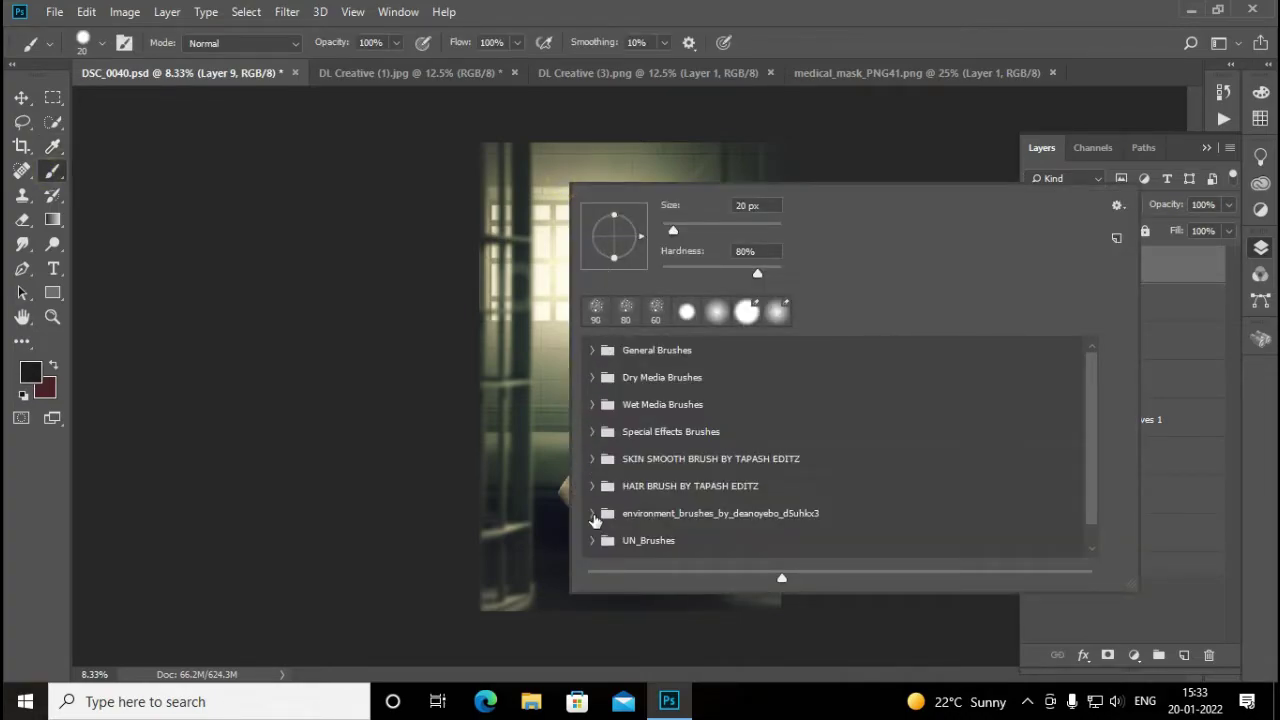
click(593, 514)
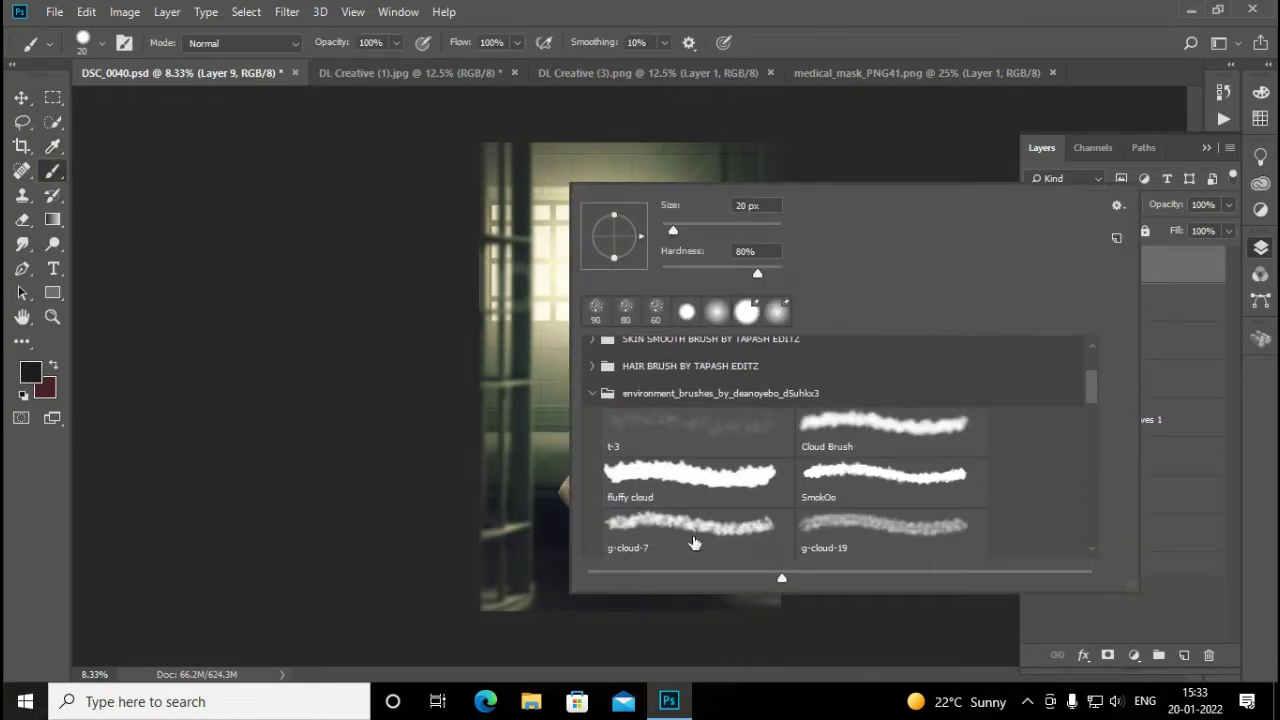
click(690, 540)
click(593, 391)
key(Escape)
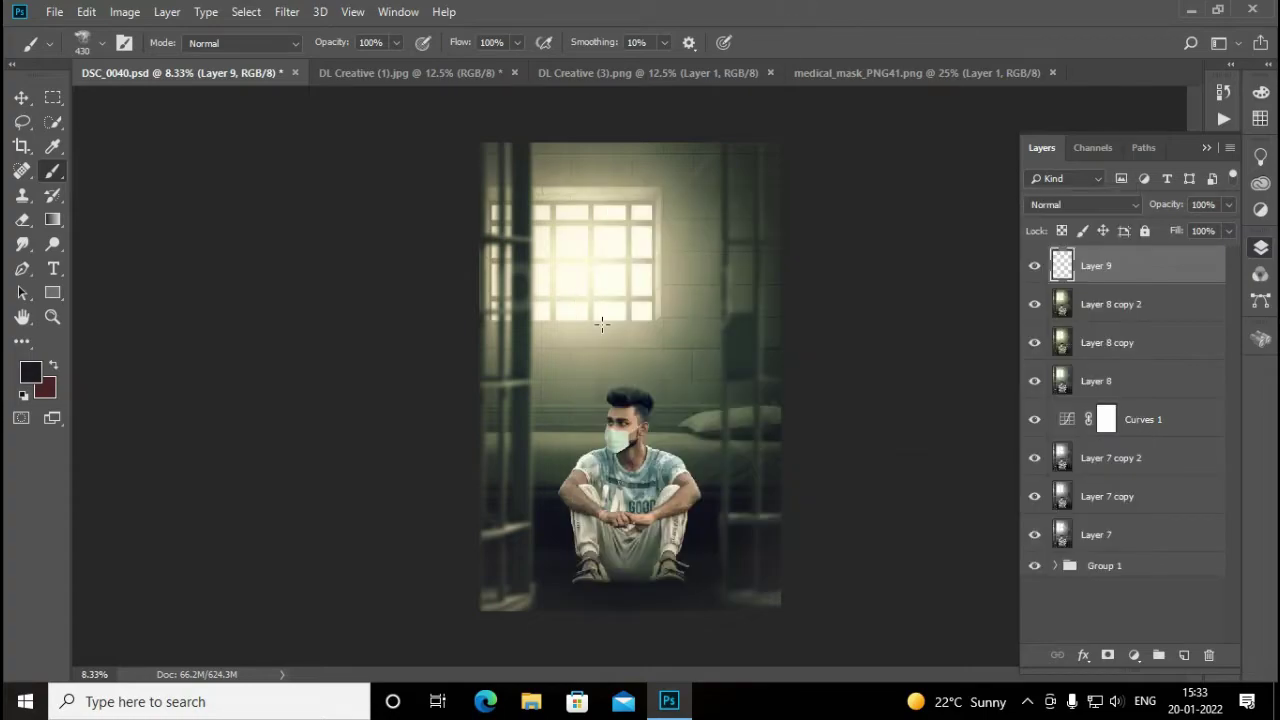
key(bracketright)
Paint cloud shadow near the feet and lower-left corner, then swap in an empty layer
click(582, 588)
key(bracketright)
key(bracketright)
click(685, 578)
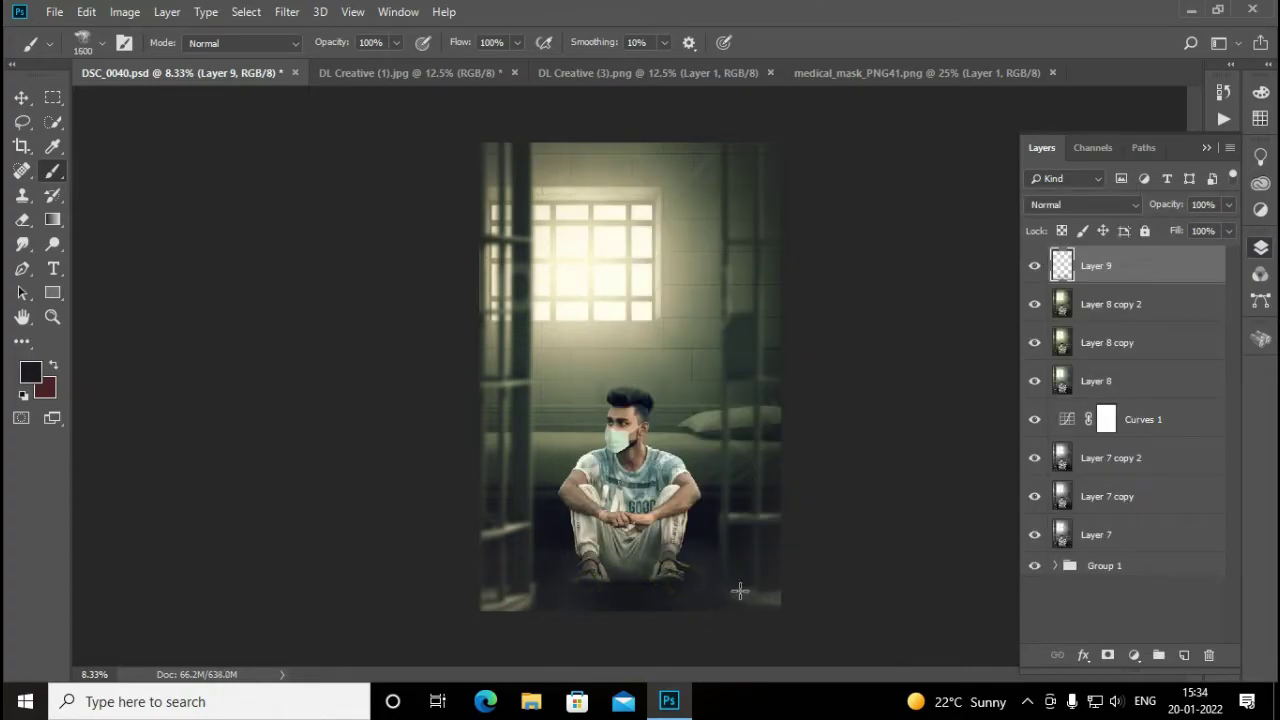
click(505, 585)
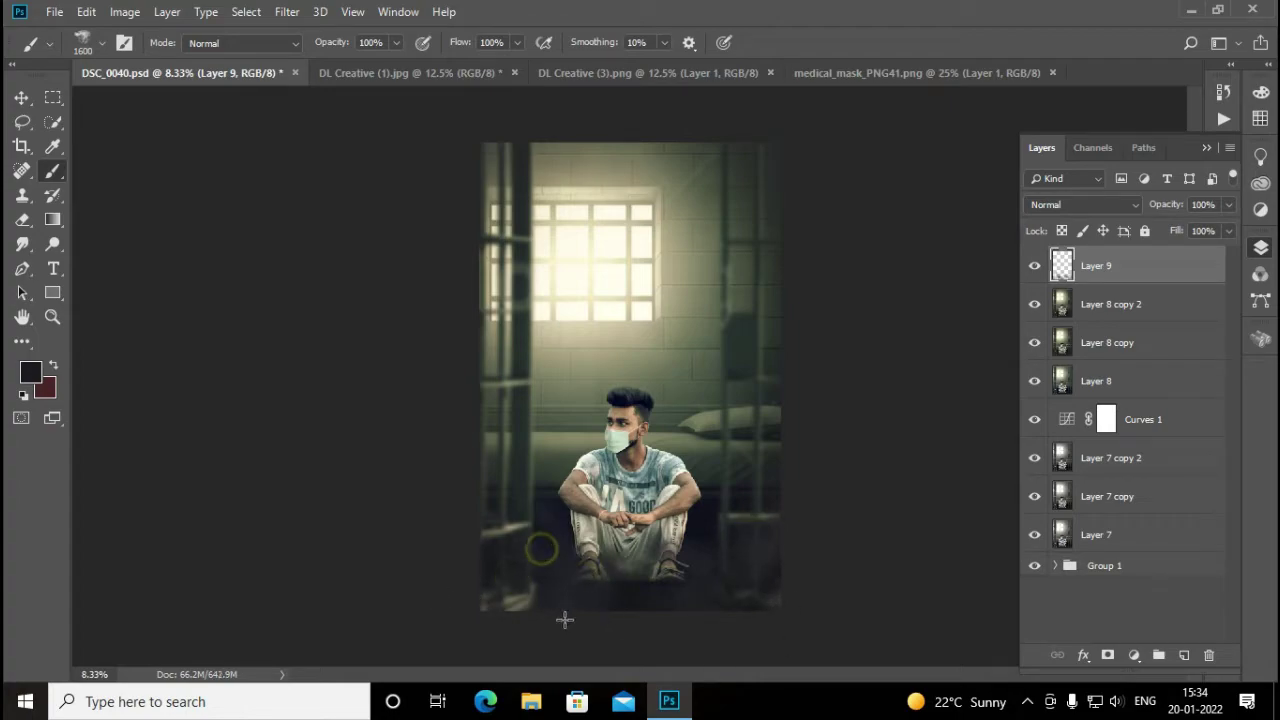
click(1209, 655)
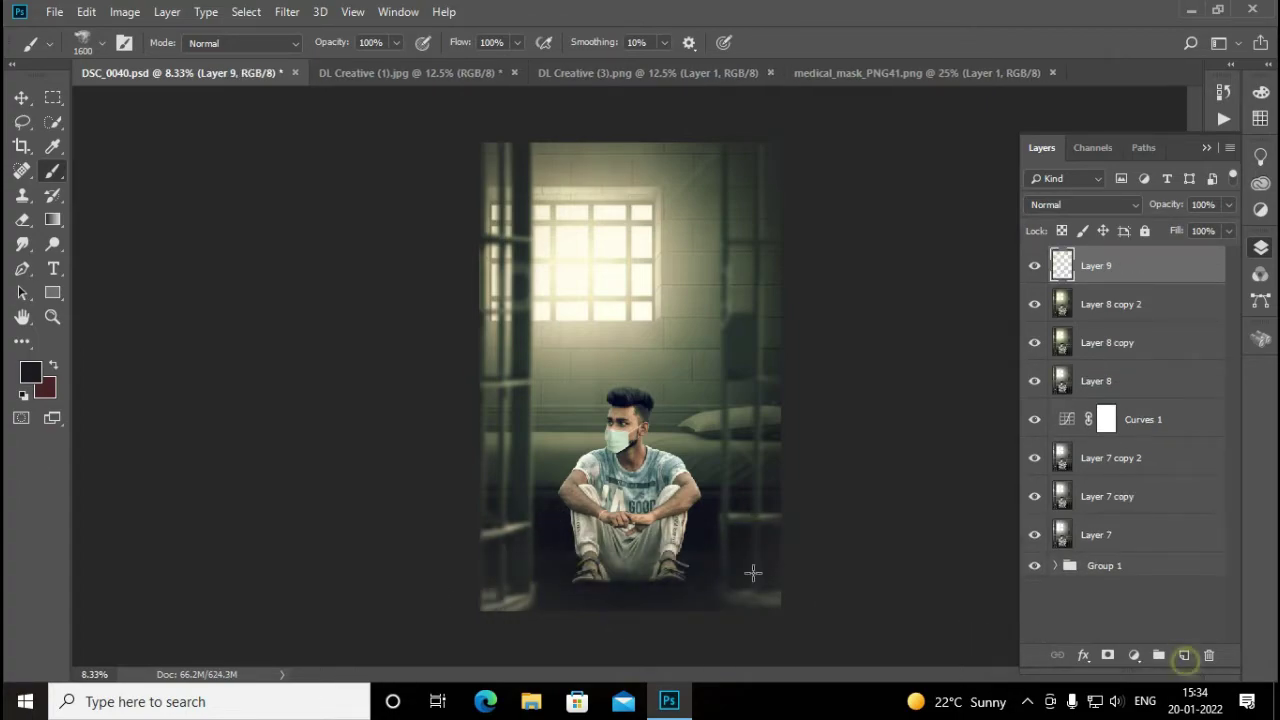
Paint a soft pure-black shadow under the feet
click(30, 372)
drag(871, 328, 807, 470)
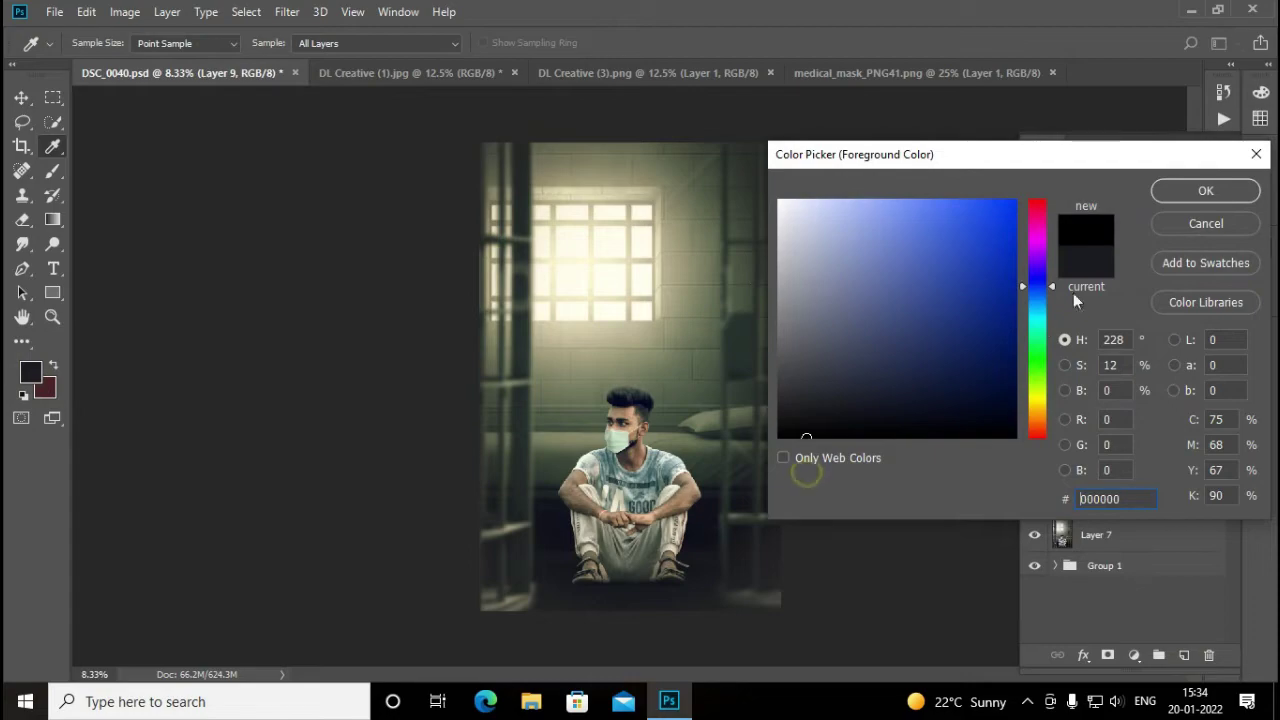
click(1205, 190)
mouse_move(550, 581)
mouse_down()
mouse_move(531, 617)
mouse_move(508, 508)
mouse_move(608, 605)
mouse_move(751, 586)
mouse_move(737, 517)
mouse_move(785, 600)
mouse_up()
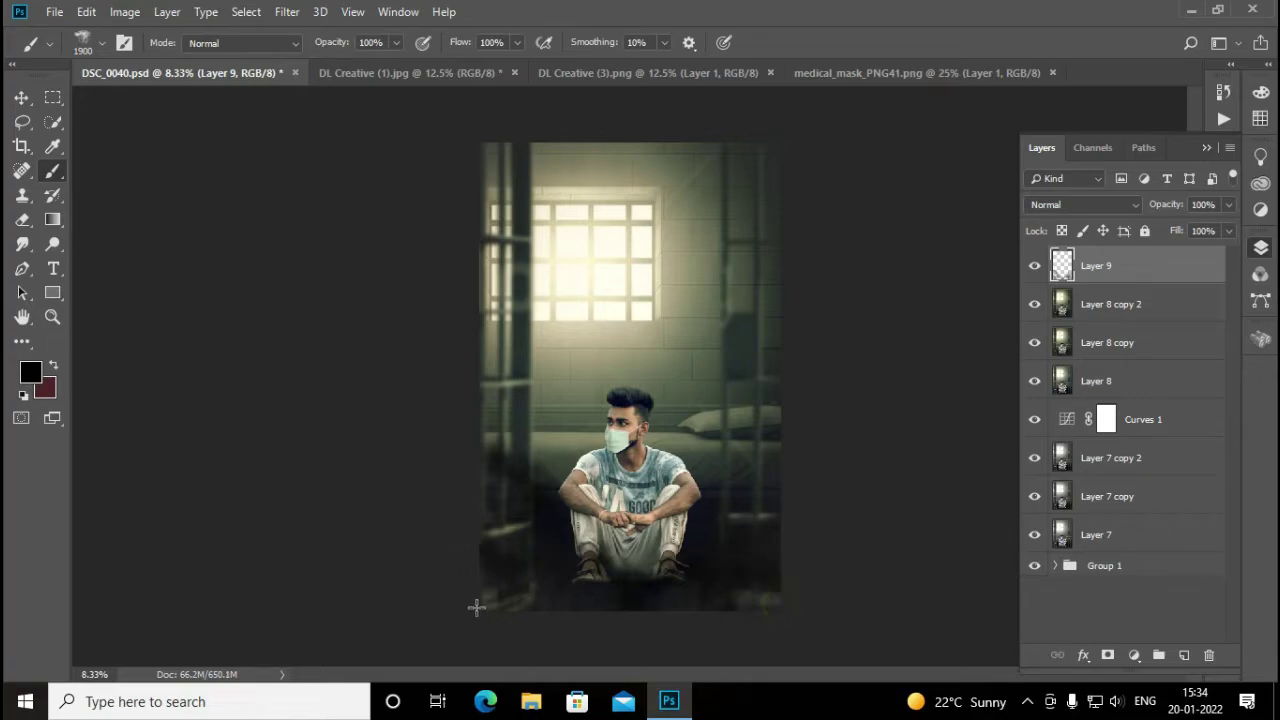
Undo the black shadow, repaint floor, feet and left bars in #1e1e1e, and add Layer 10
key(ctrl+alt+z)
key(ctrl+alt+z)
key(ctrl+alt+z)
key(shift+ctrl+z)
click(30, 372)
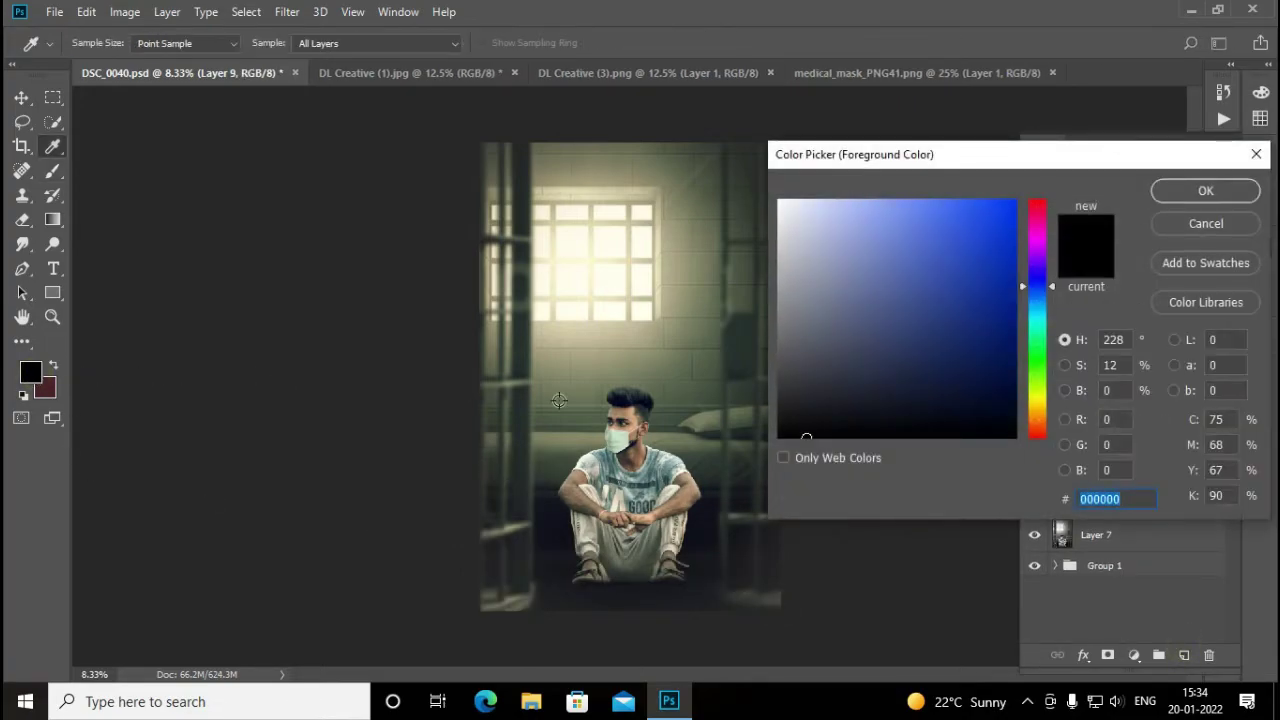
click(772, 407)
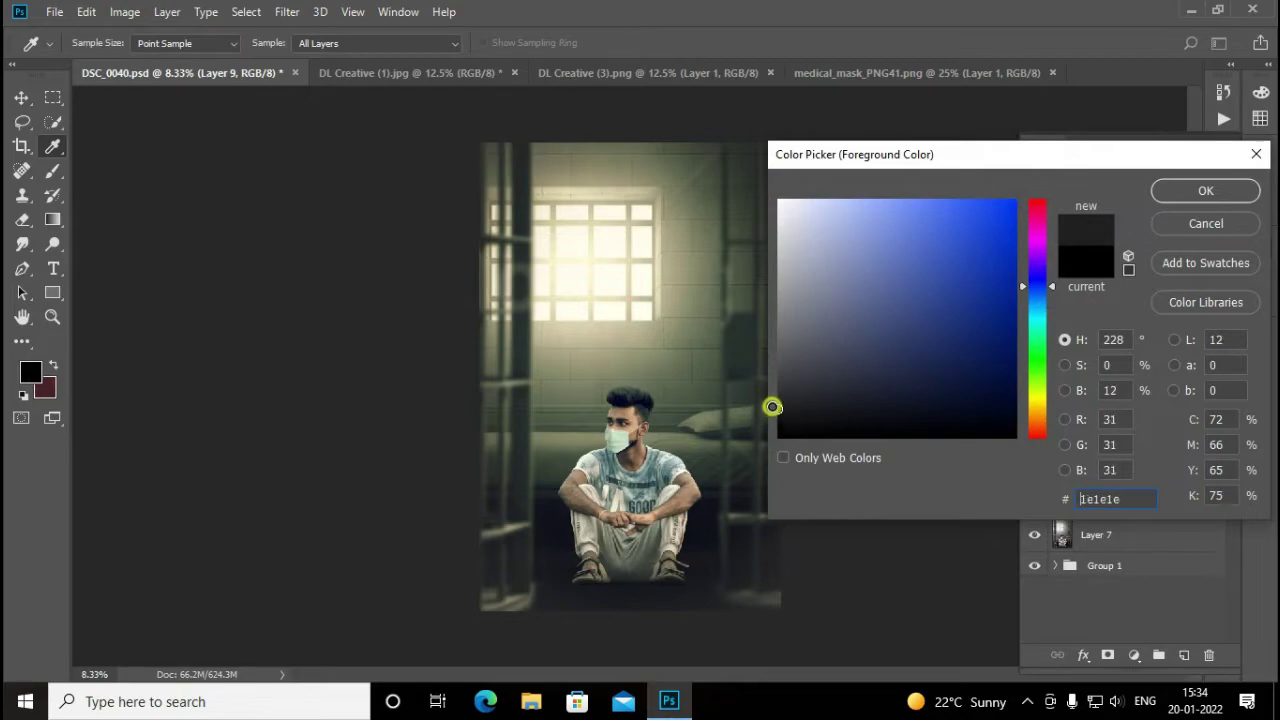
click(1165, 195)
drag(556, 591, 771, 557)
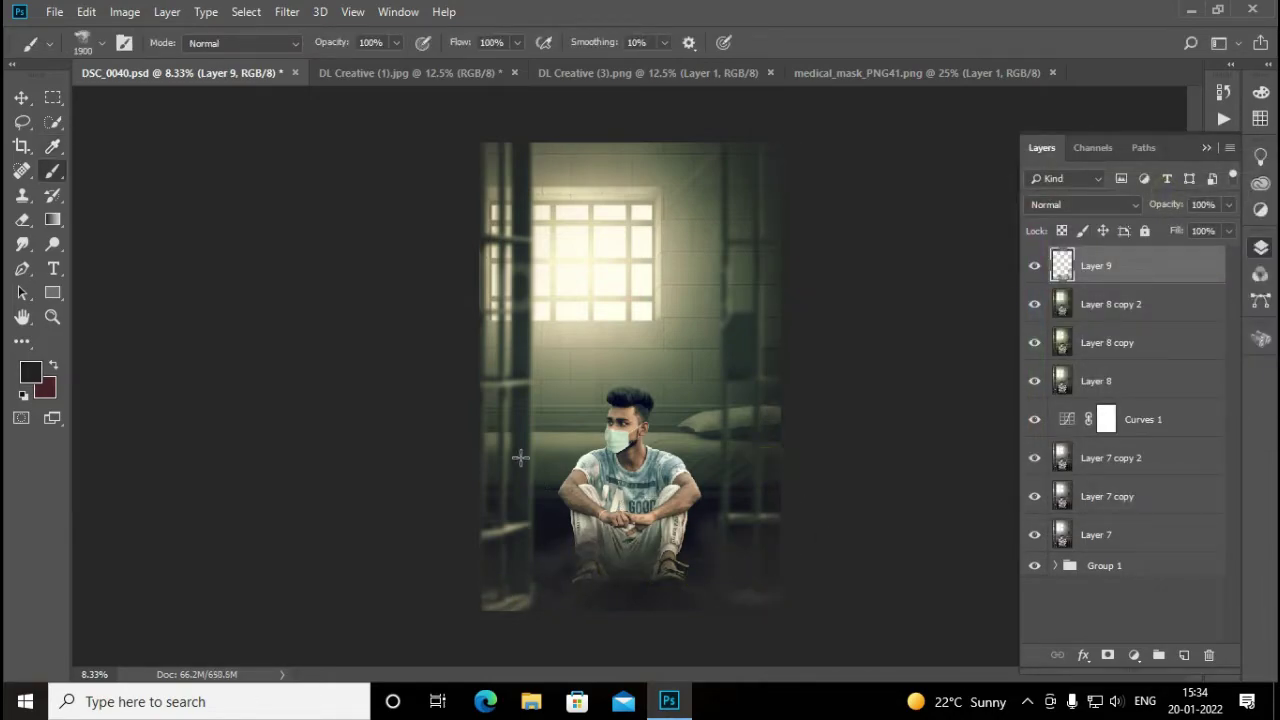
mouse_move(520, 457)
mouse_down()
mouse_move(628, 600)
mouse_move(686, 606)
mouse_move(560, 597)
mouse_up()
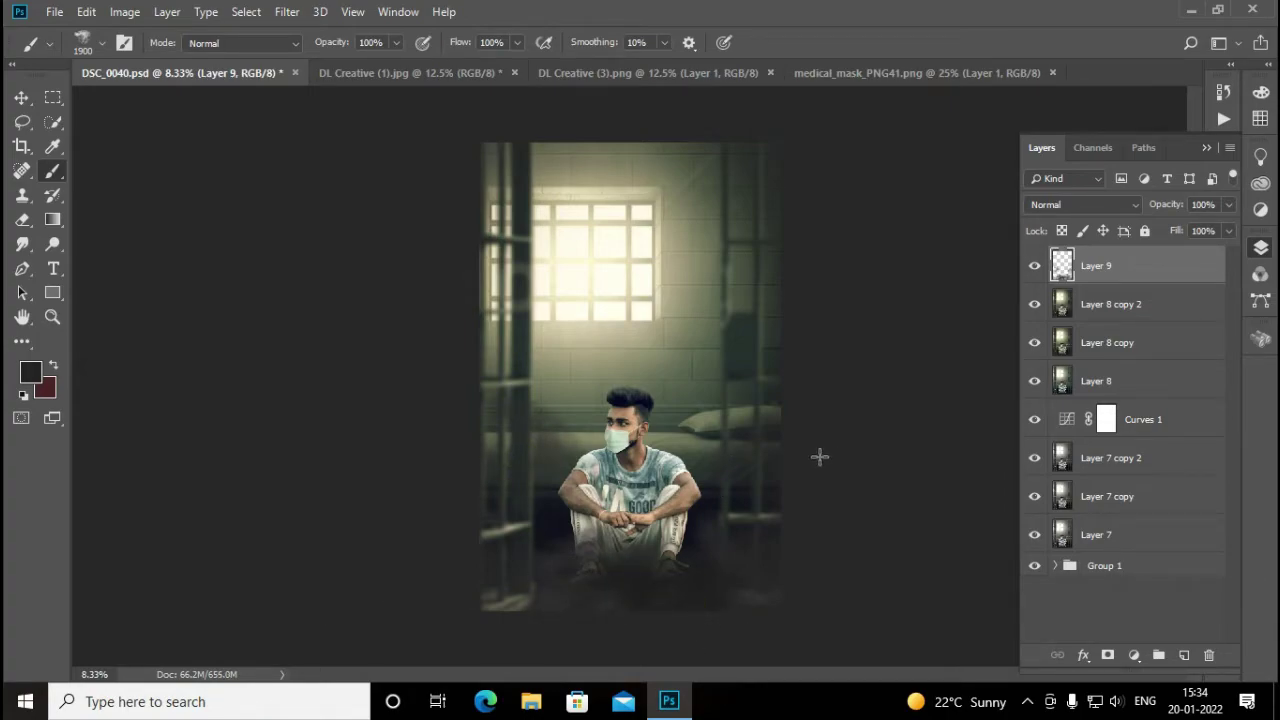
click(53, 145)
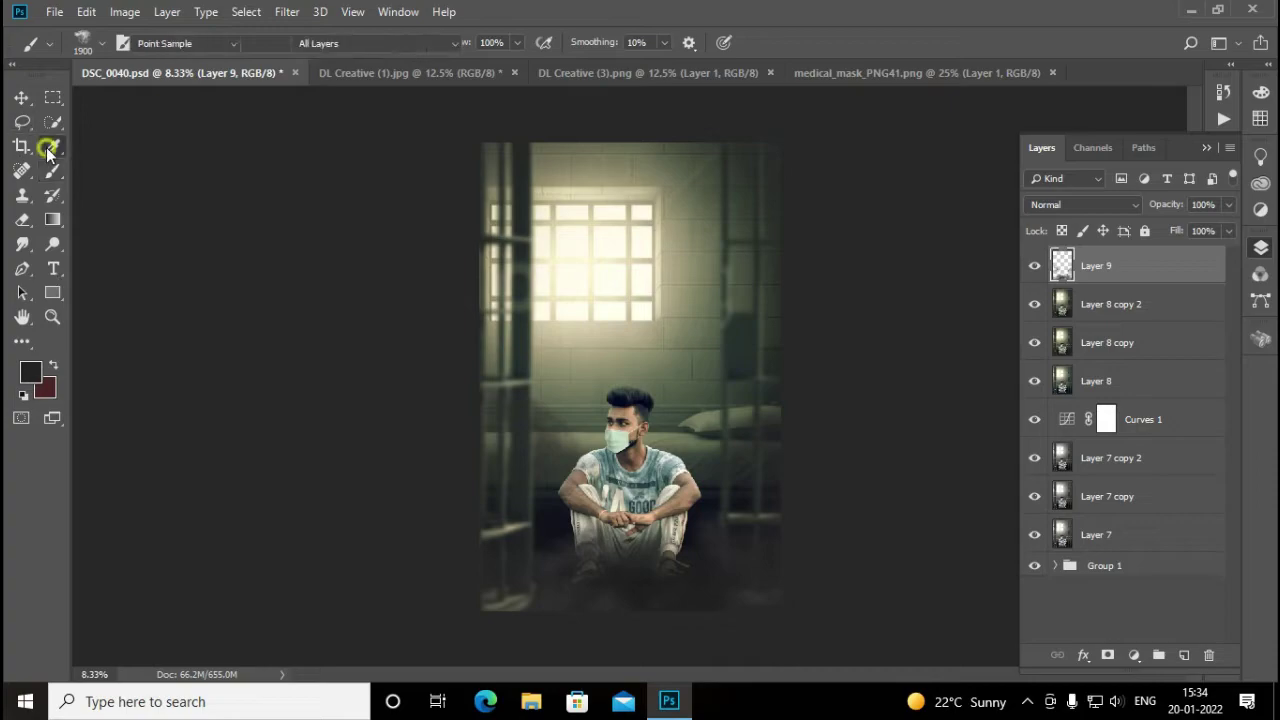
click(1184, 654)
Haze the window bars with grey-green sampled from the wall, then hide and delete Layer 10
click(733, 350)
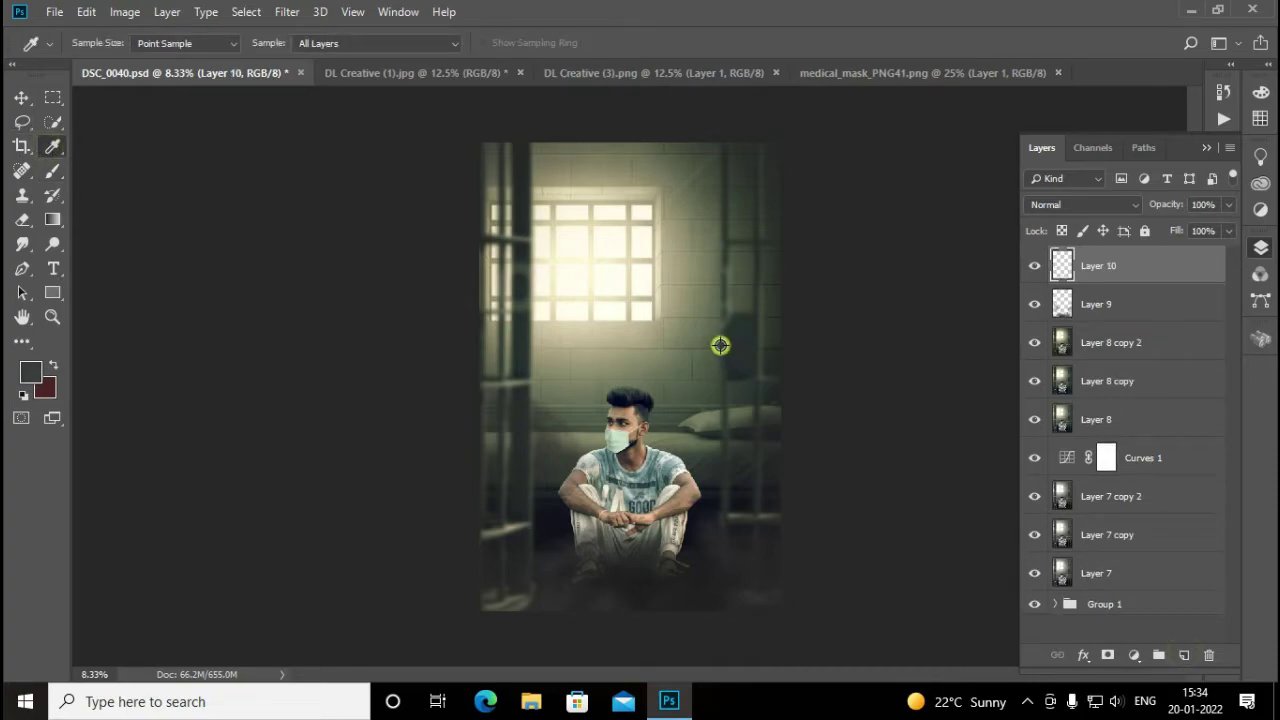
key(b)
mouse_move(743, 396)
mouse_down()
mouse_move(754, 483)
mouse_move(534, 440)
mouse_move(562, 482)
mouse_move(519, 400)
mouse_move(536, 305)
mouse_up()
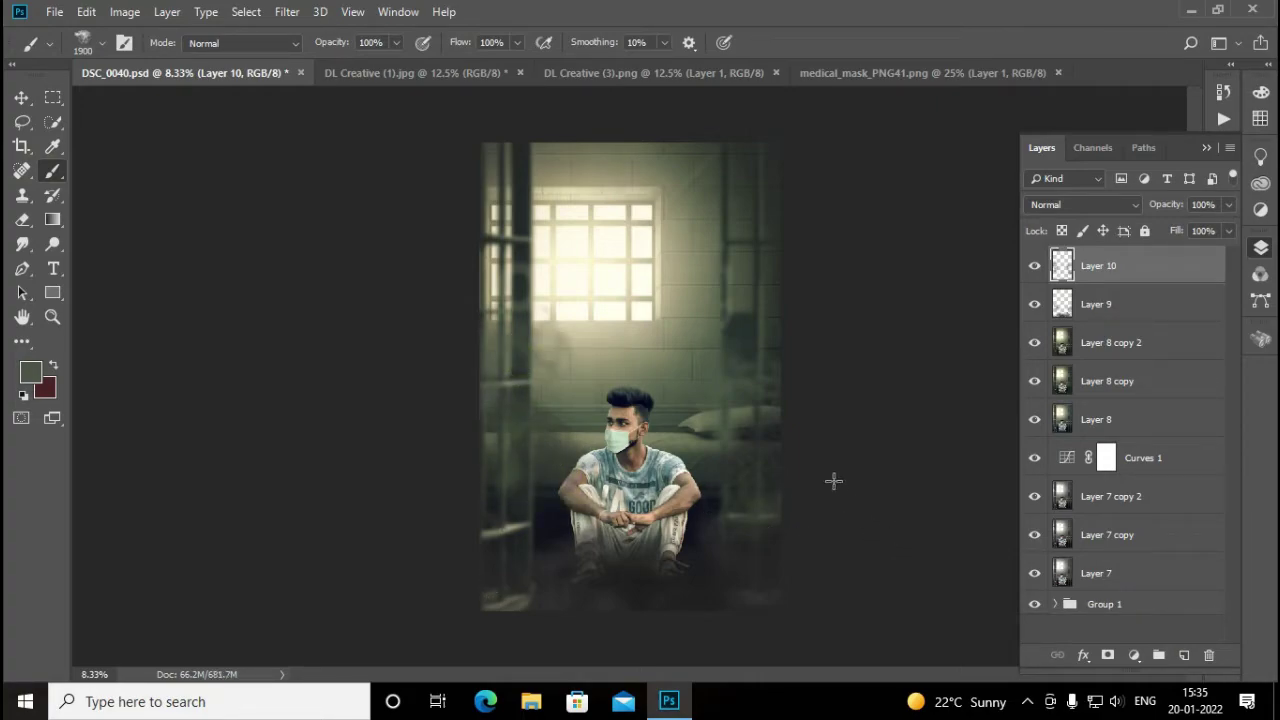
click(21, 97)
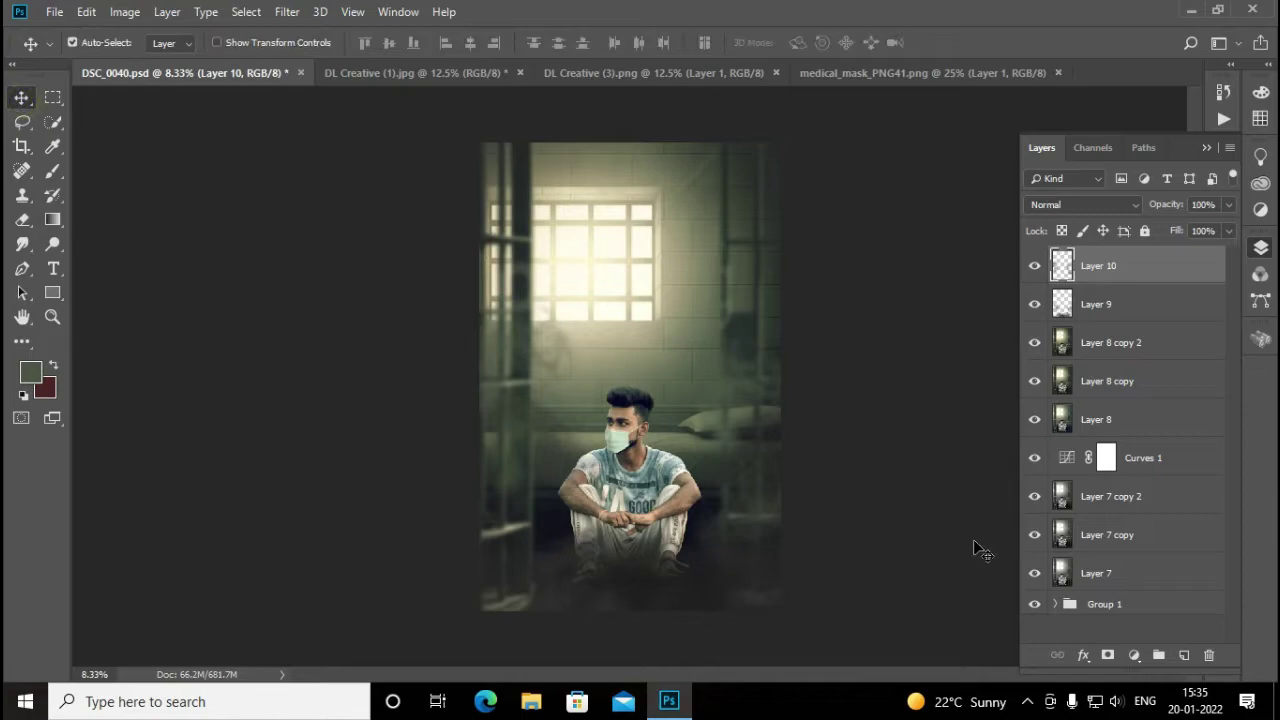
click(1035, 266)
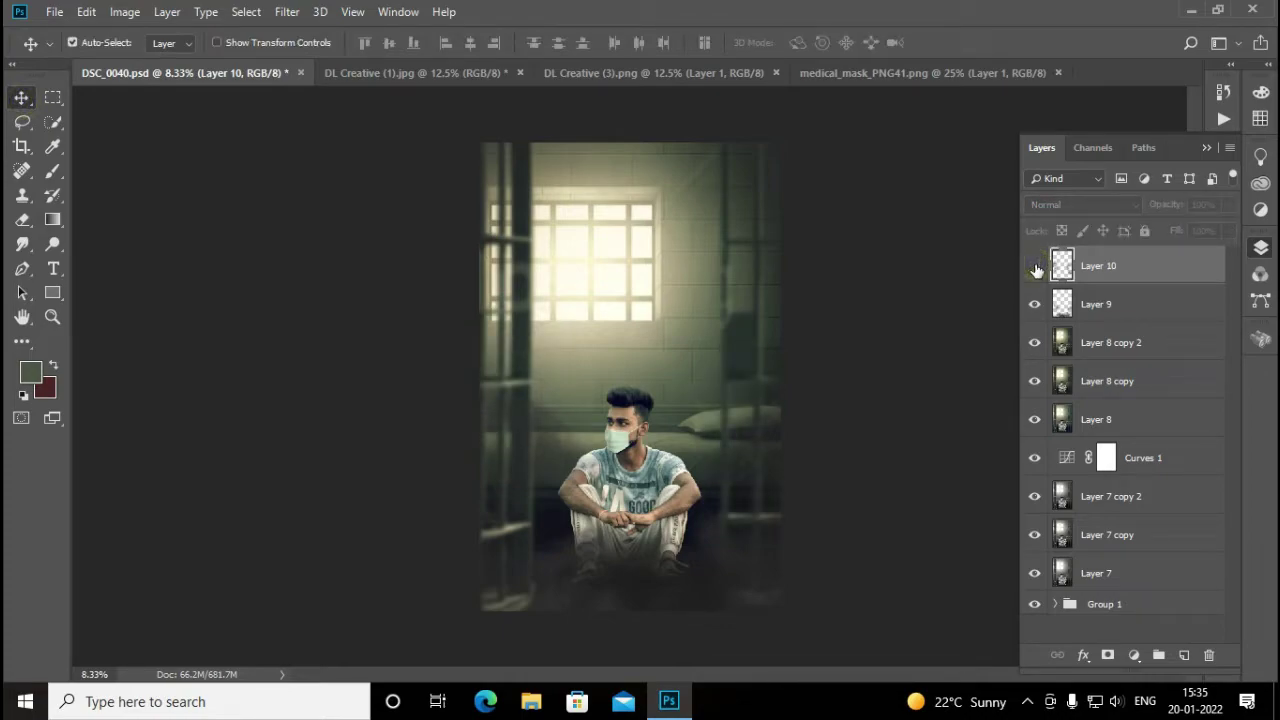
key(Delete)
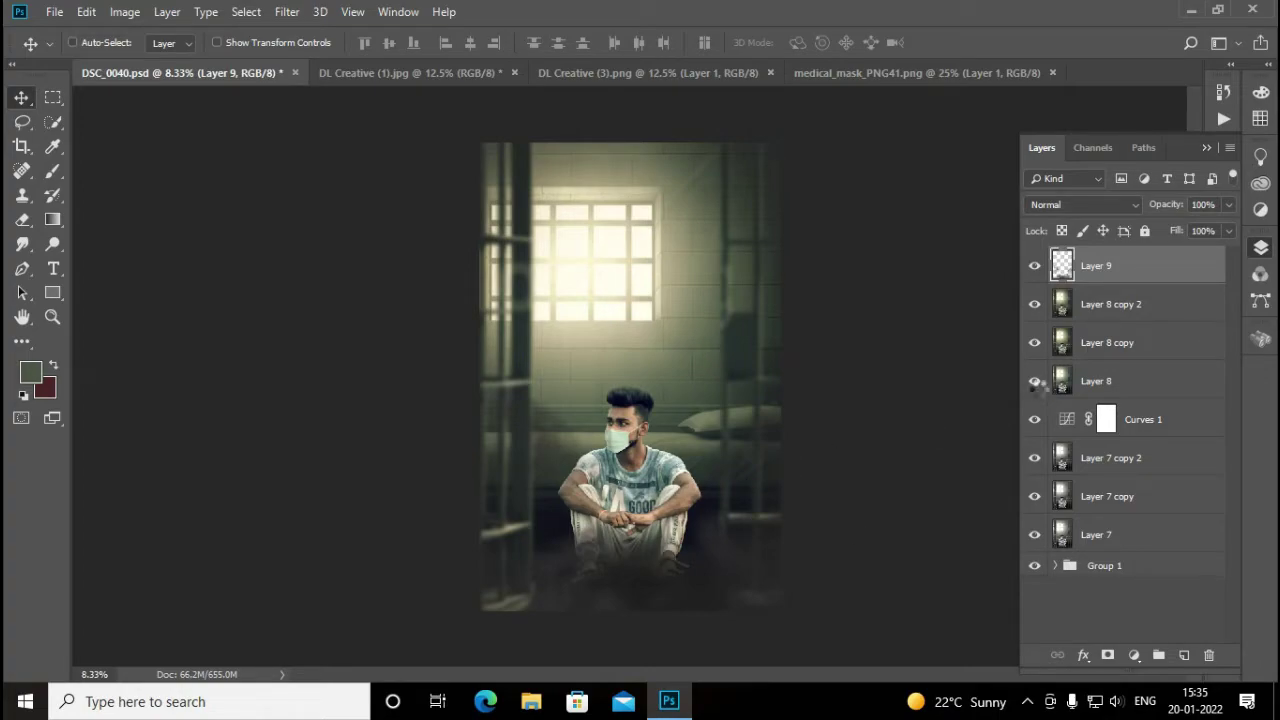
Stamp the visible layers, flatten the image, and unlock the Background as Layer 0
key(ctrl+shift+alt+e)
right_click(1140, 277)
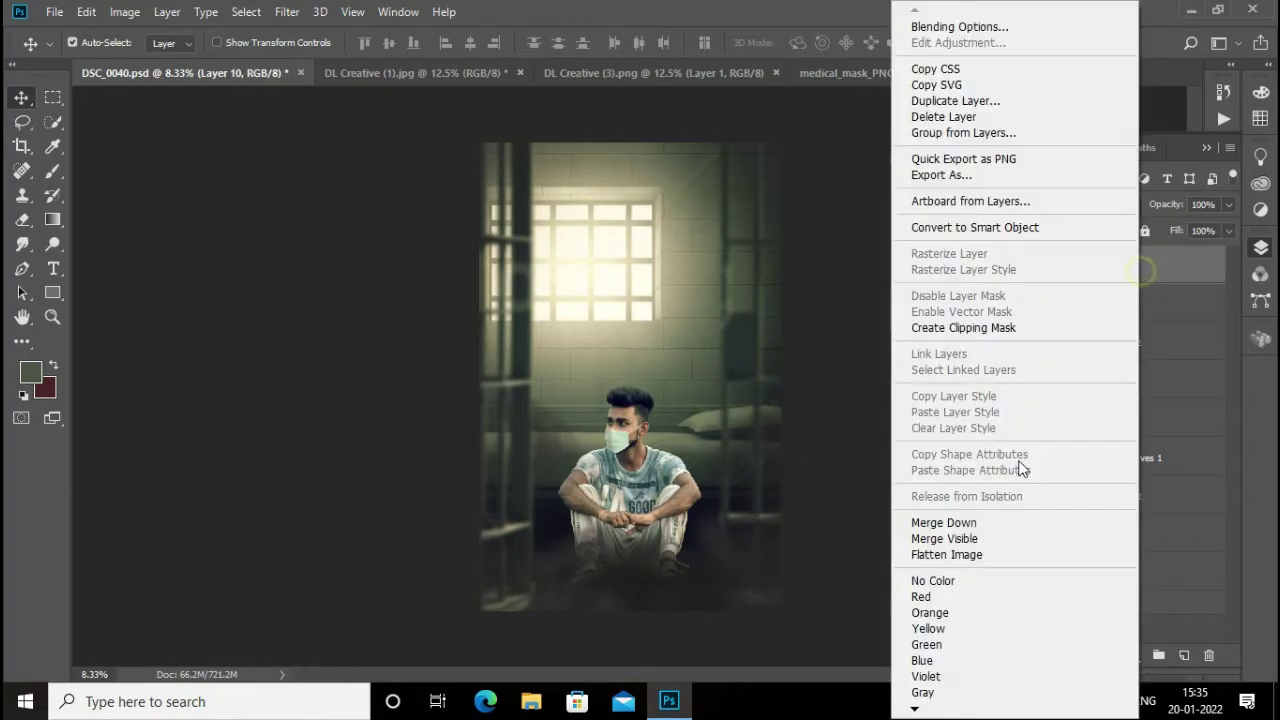
click(971, 557)
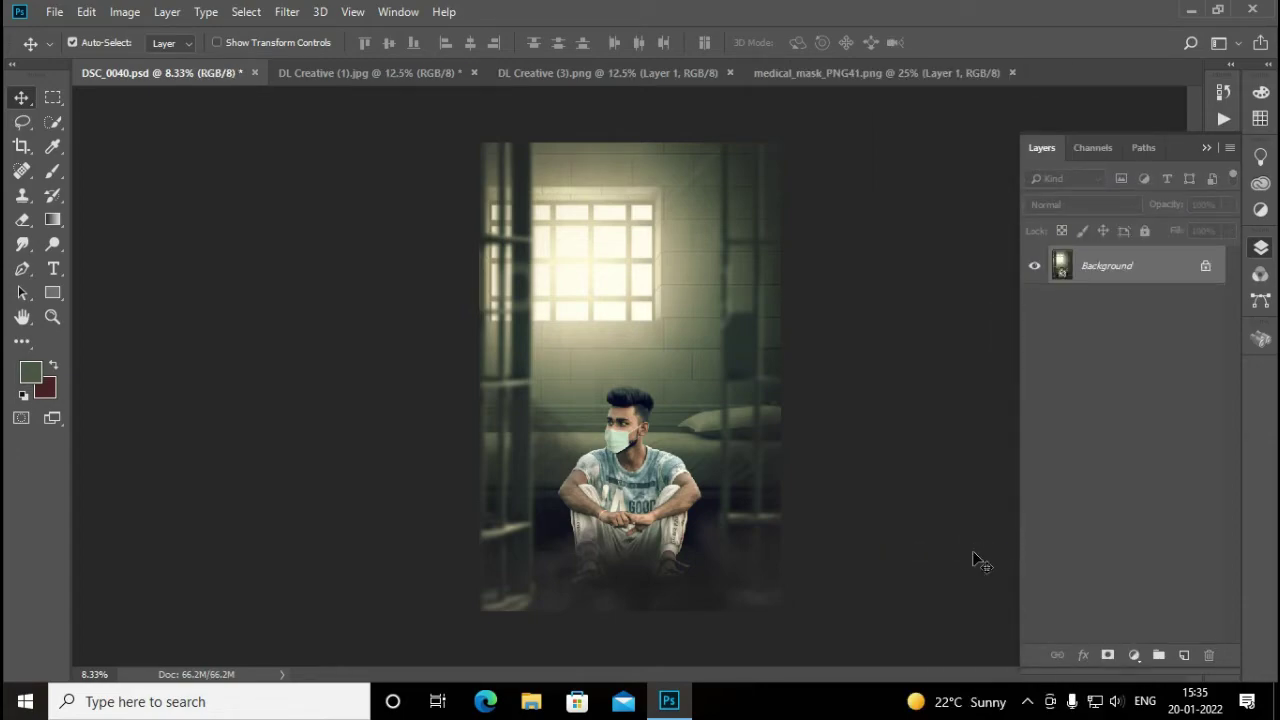
click(1205, 266)
Duplicate Layer 0, make copy 2 a smart object, and add a hidden copy 3
key(ctrl+j)
key(ctrl+j)
right_click(1203, 267)
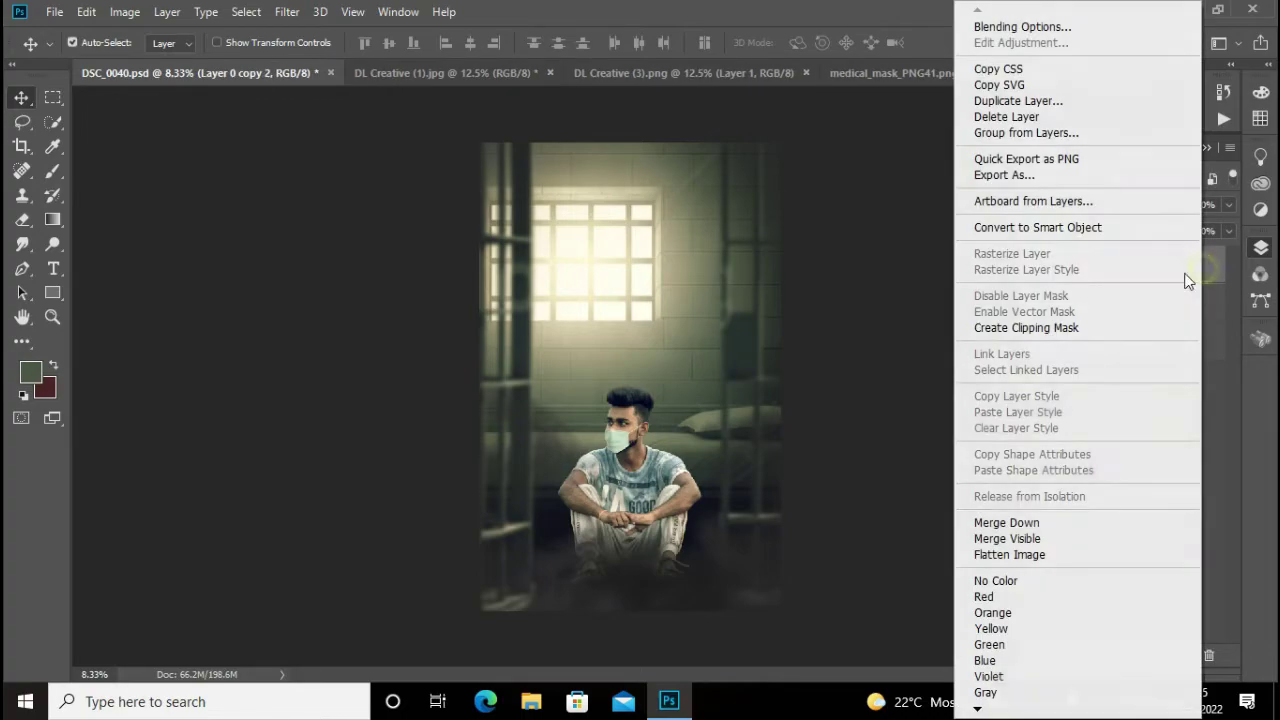
click(1058, 227)
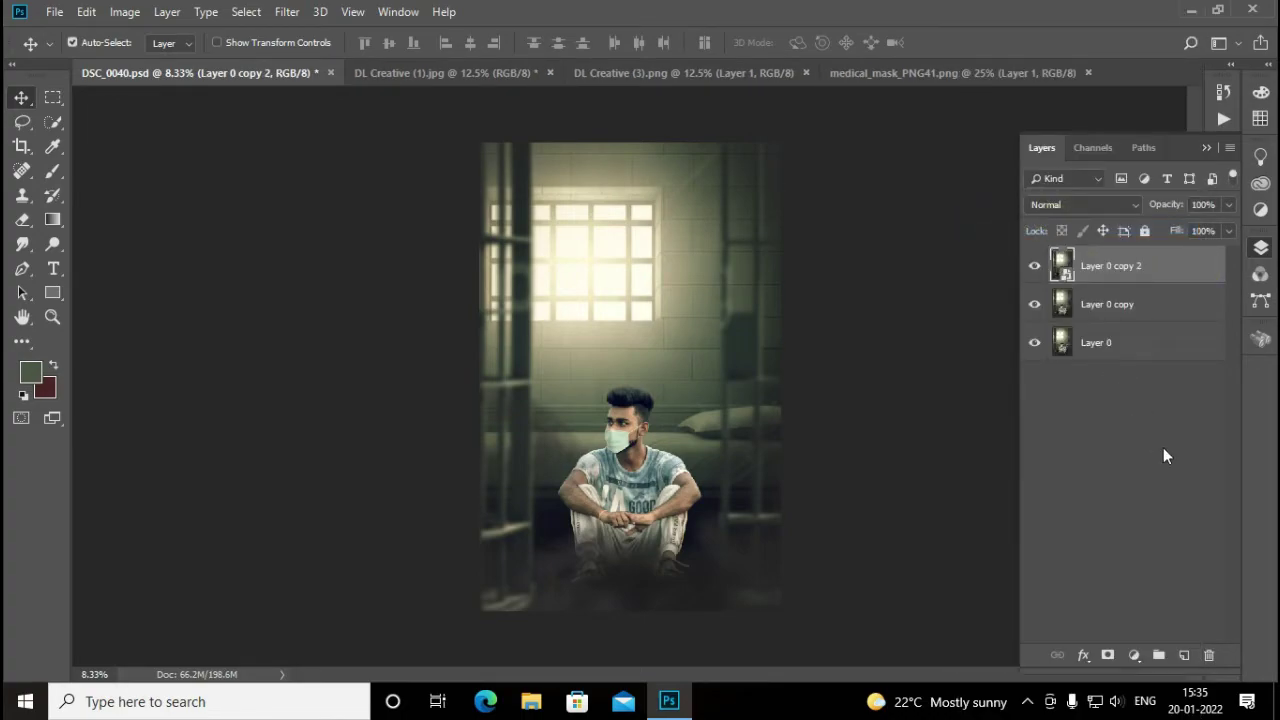
key(ctrl+j)
click(1034, 266)
click(1122, 303)
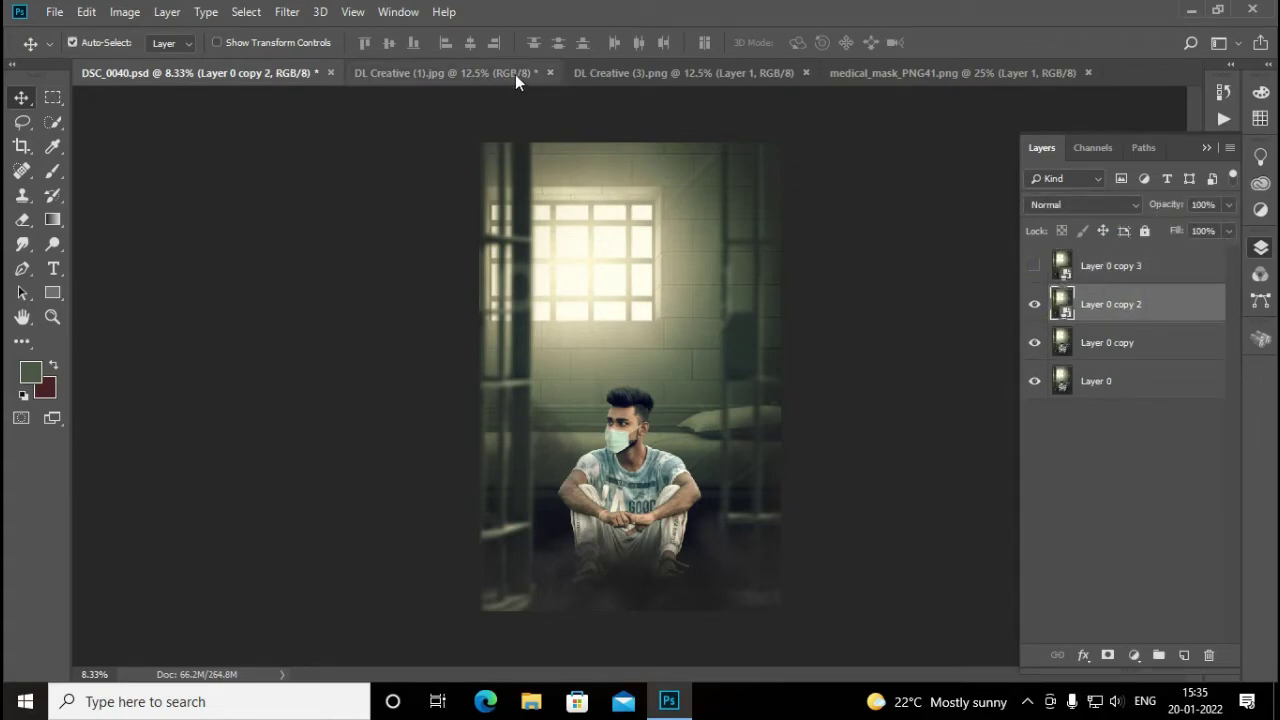
Close DL Creative (1), DL Creative (3) and medical_mask without saving
click(548, 72)
click(633, 272)
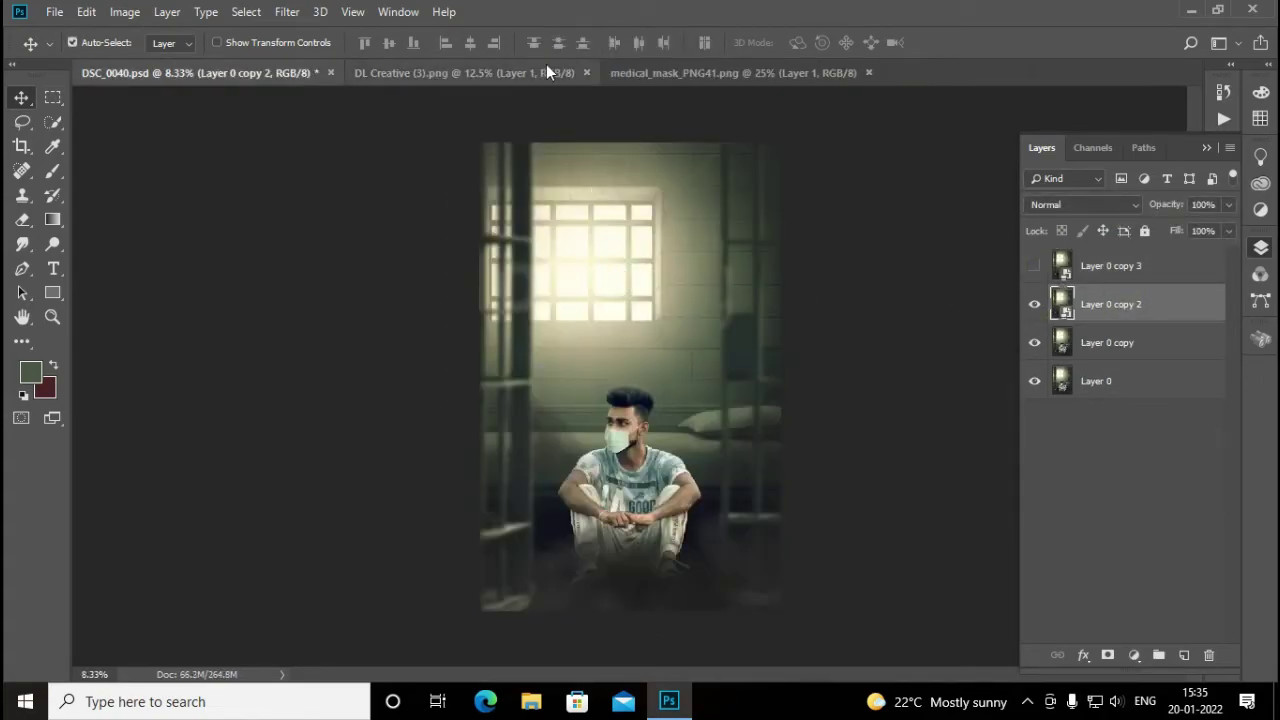
click(593, 72)
click(613, 72)
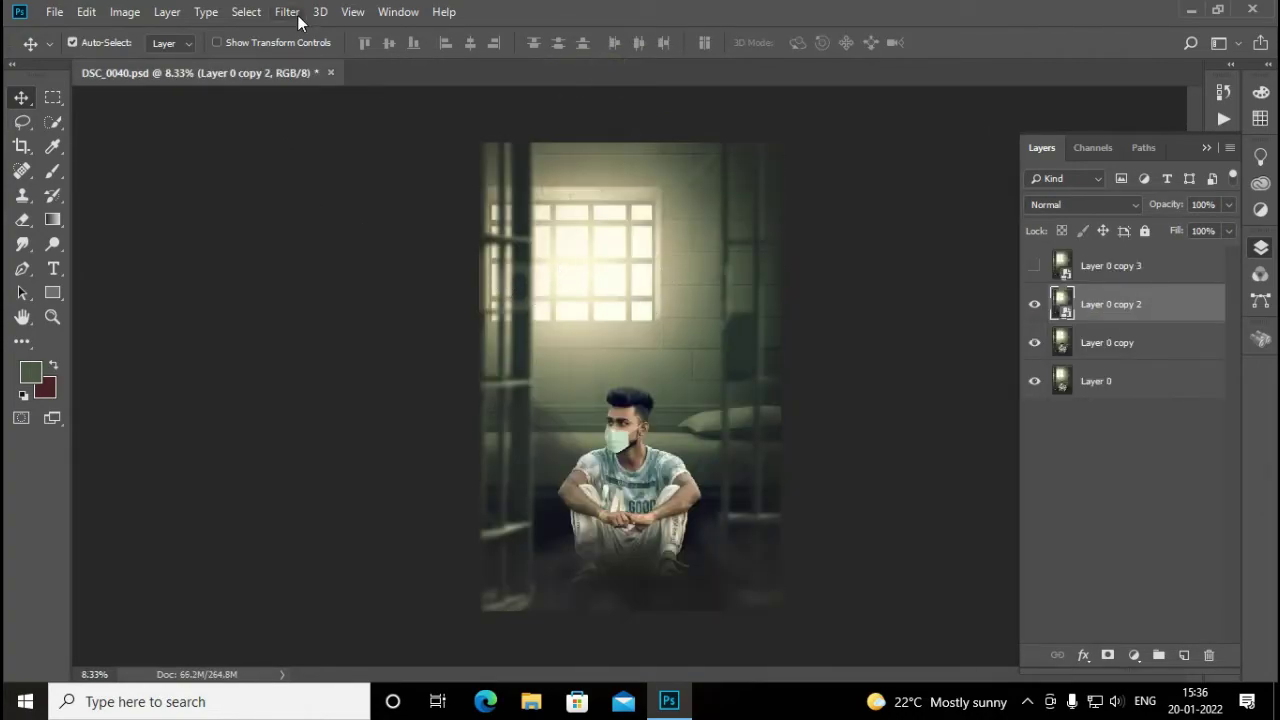
Apply a 16.9 px Gaussian Blur to Layer 0 copy 2
click(297, 15)
mouse_move(297, 224)
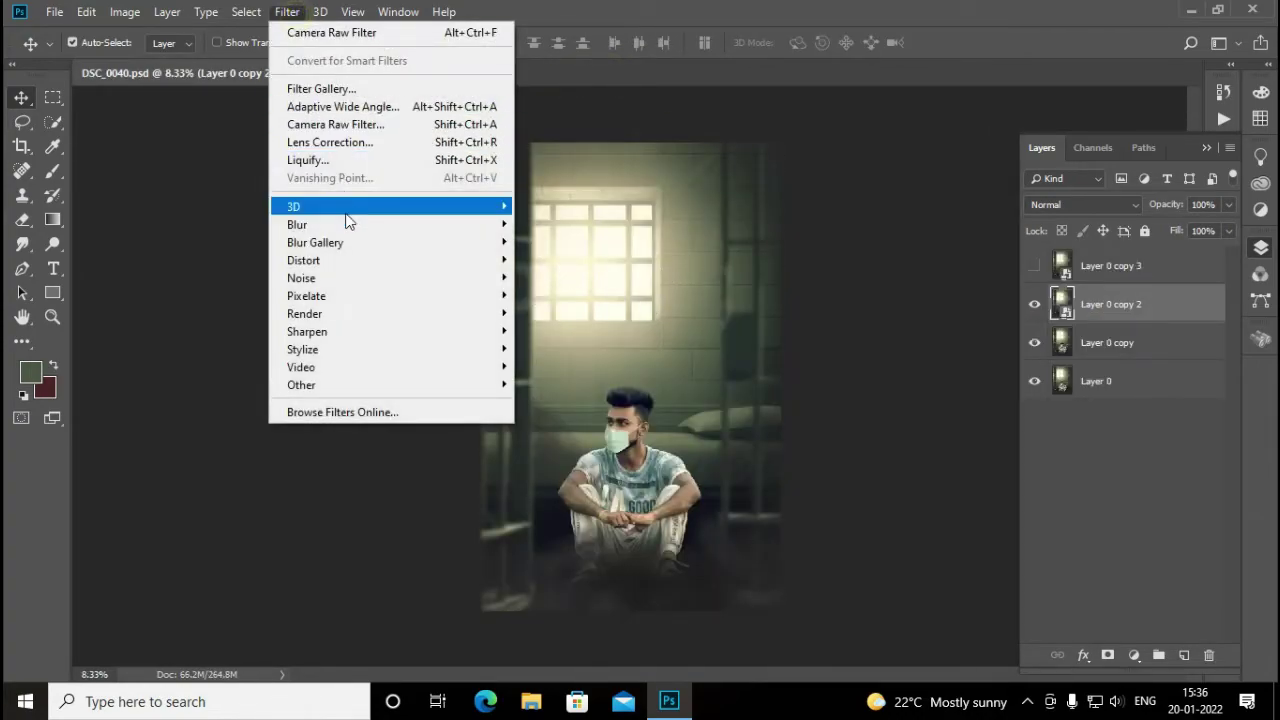
click(563, 289)
key(Return)
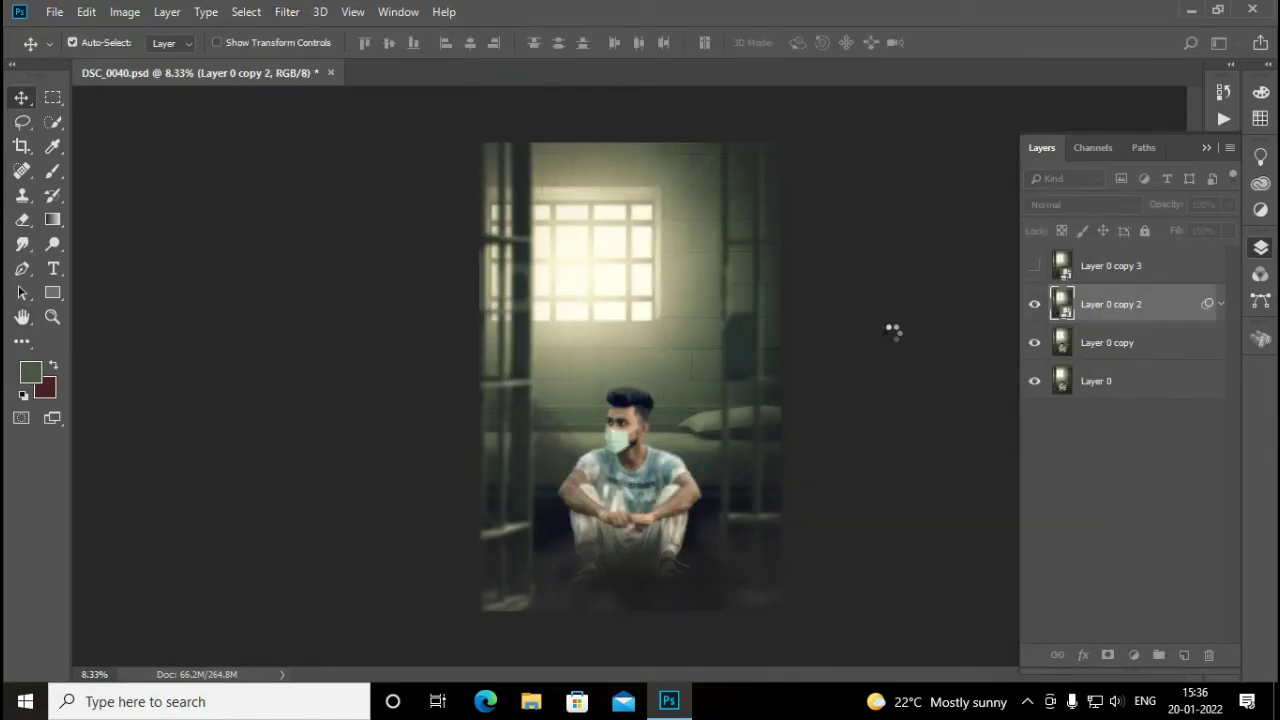
Give Layer 0 copy 3 a 1.9 radius High Pass in Vivid Light blend mode
click(1035, 266)
click(1110, 266)
click(287, 11)
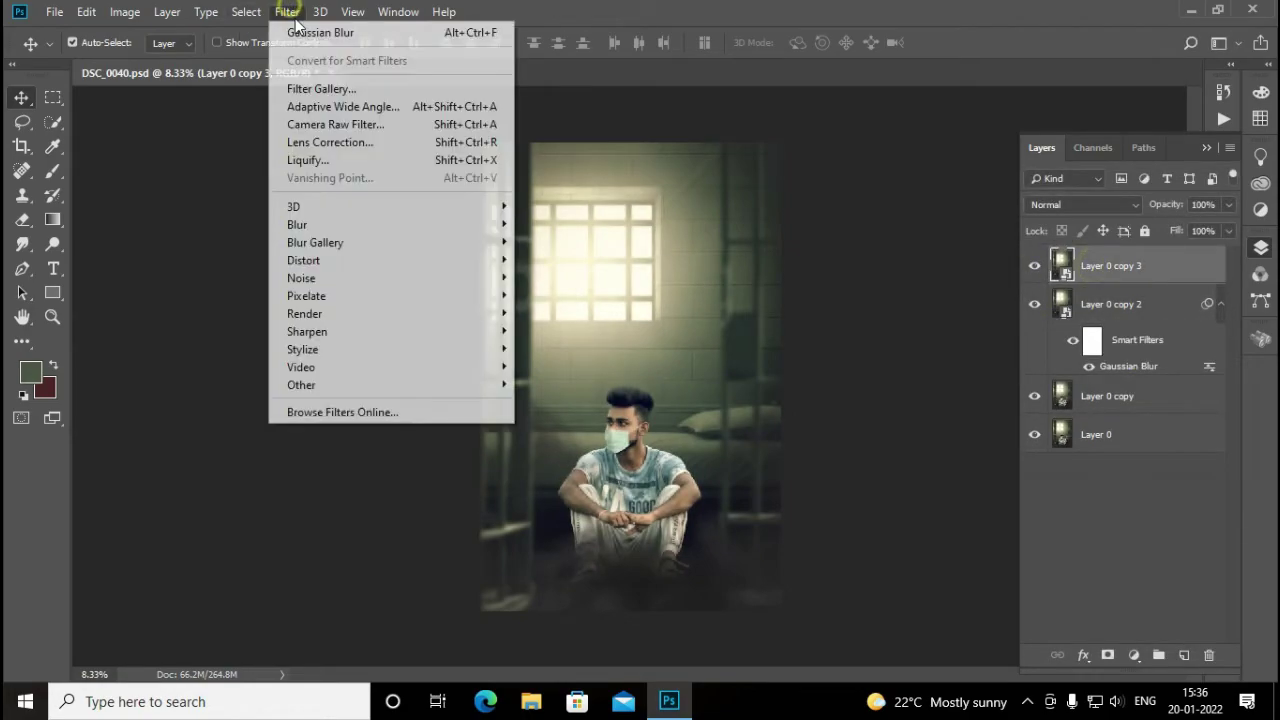
mouse_move(301, 385)
click(545, 402)
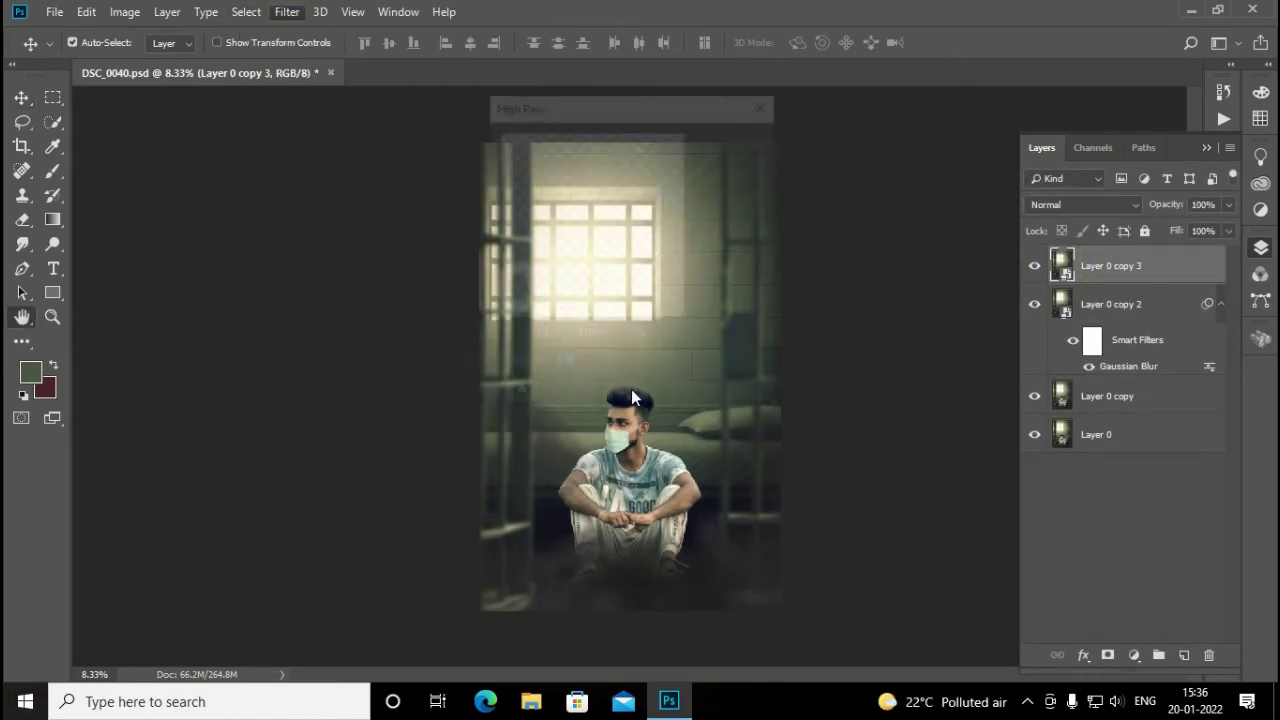
click(737, 140)
click(1070, 204)
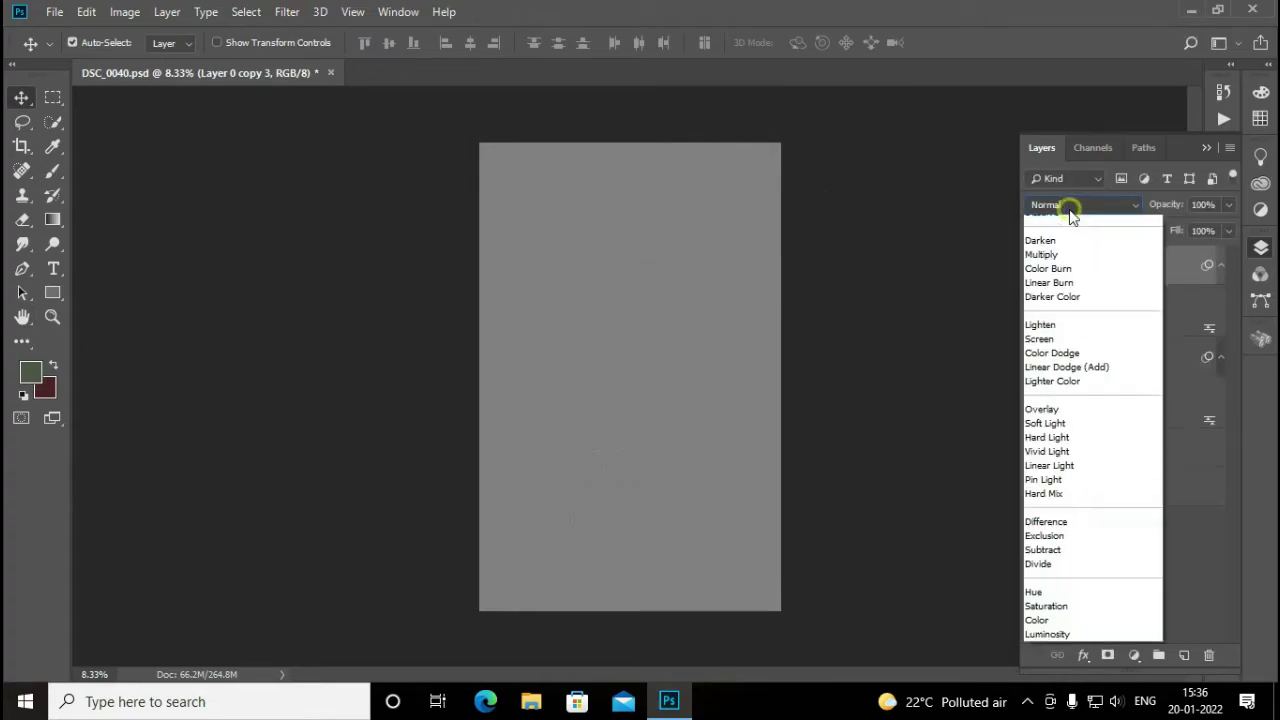
click(1046, 462)
Group both copies as sKIN with a mask inverted to black
shift+click(1125, 365)
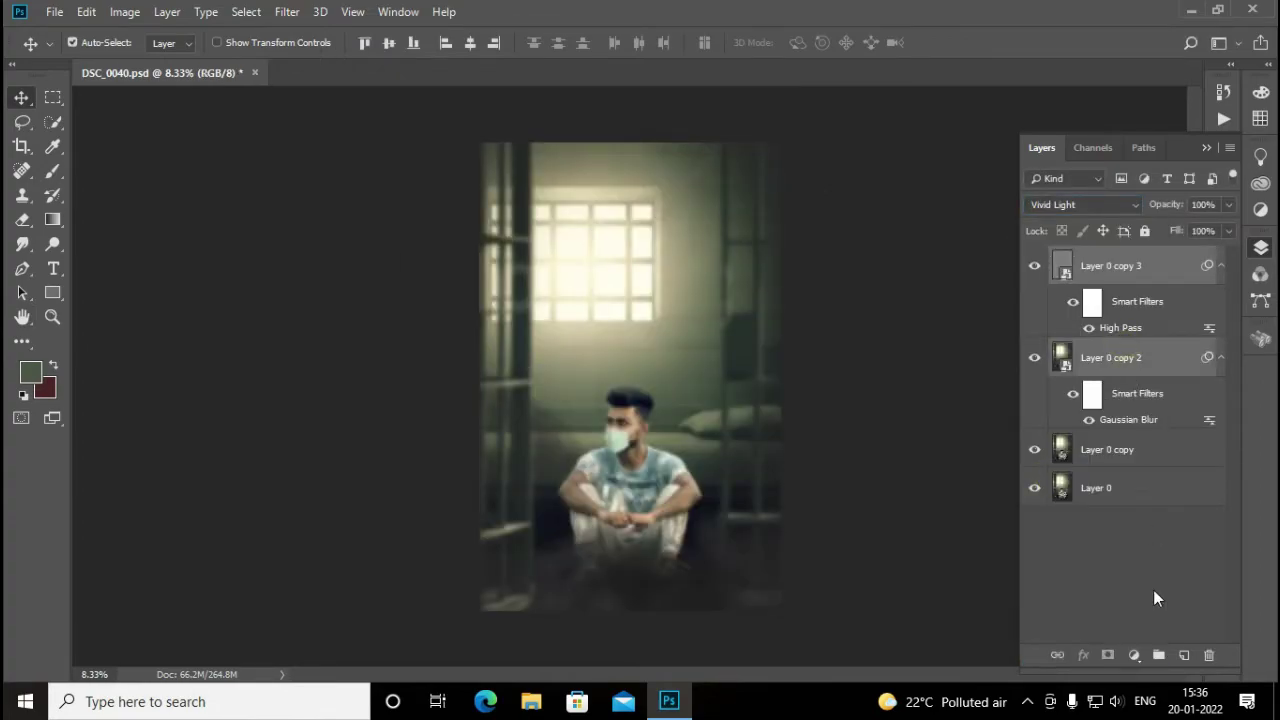
drag(1125, 365, 1157, 654)
click(1107, 654)
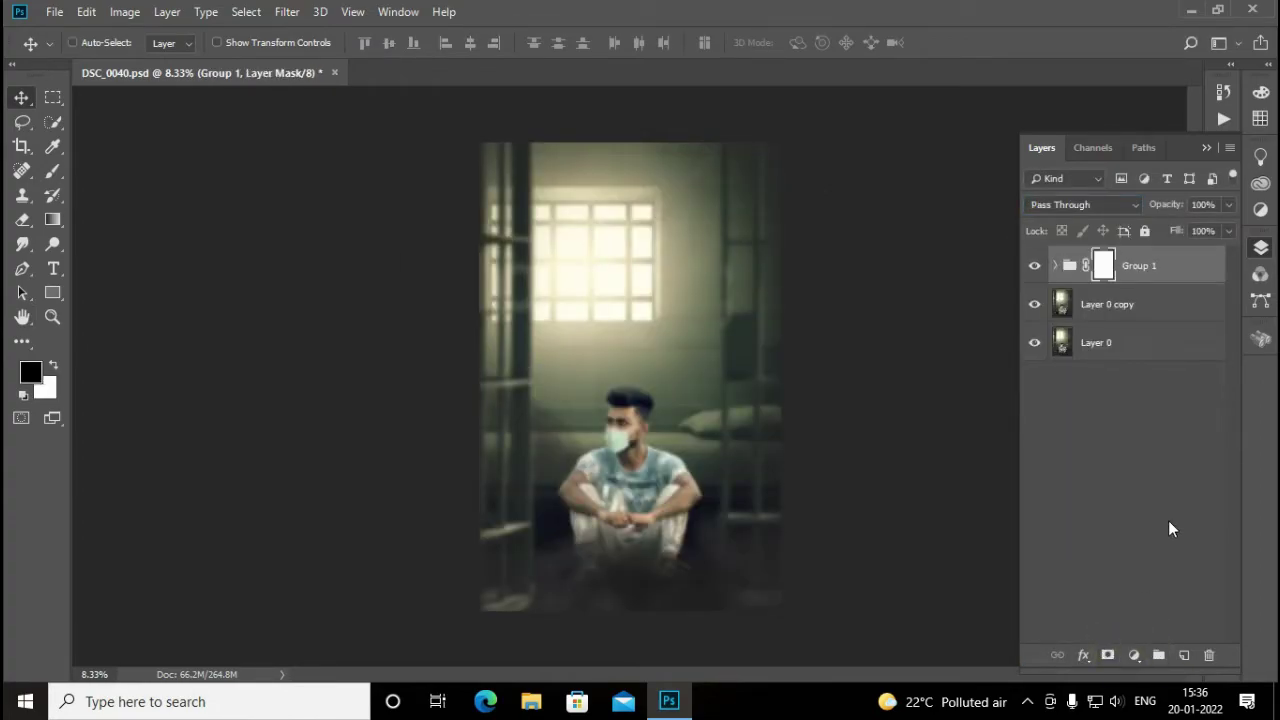
double_click(1140, 265)
text(SKIN)
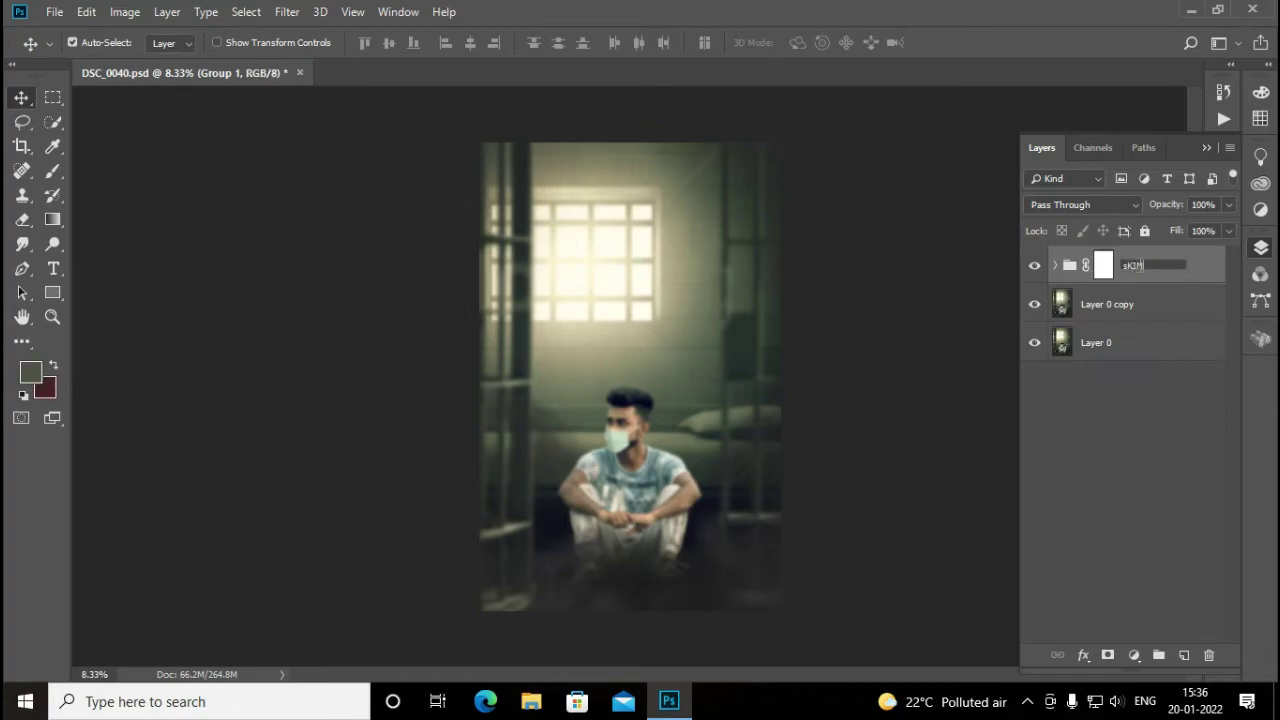
key(Return)
click(1103, 266)
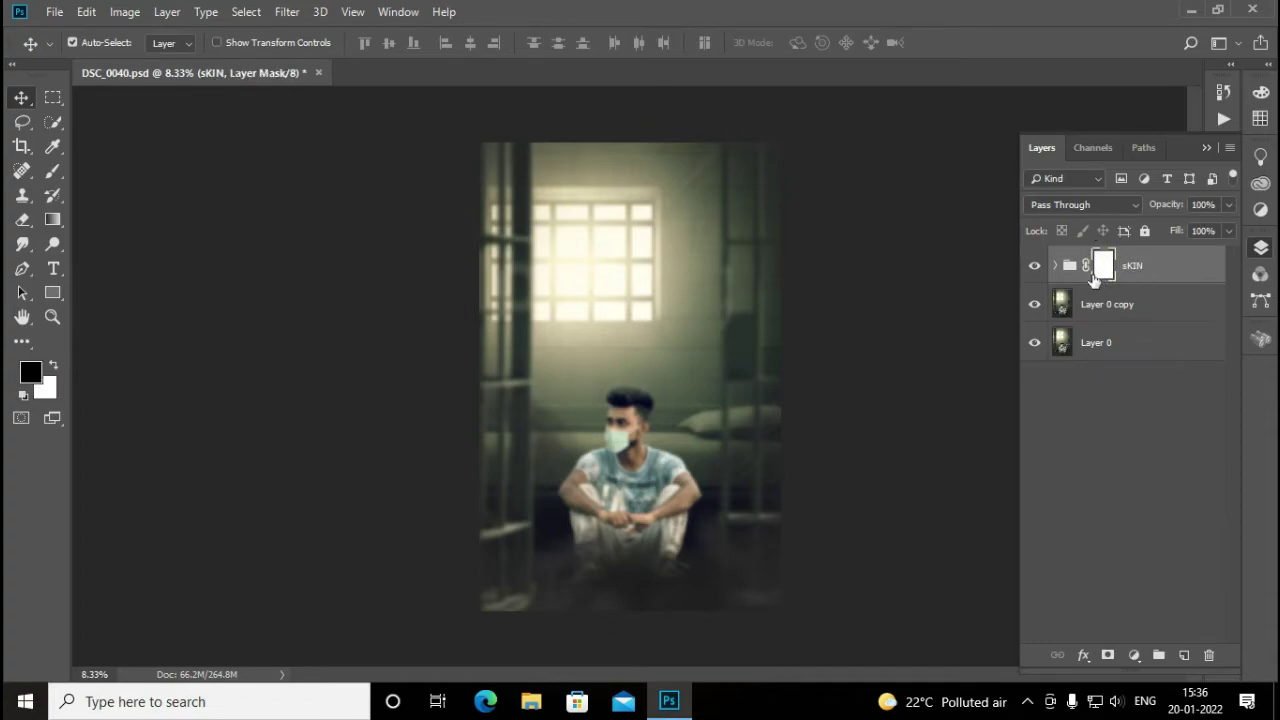
key(ctrl+i)
Set up a white Soft Round brush at 80% opacity, size 45
scroll(585, 557, up, 3)
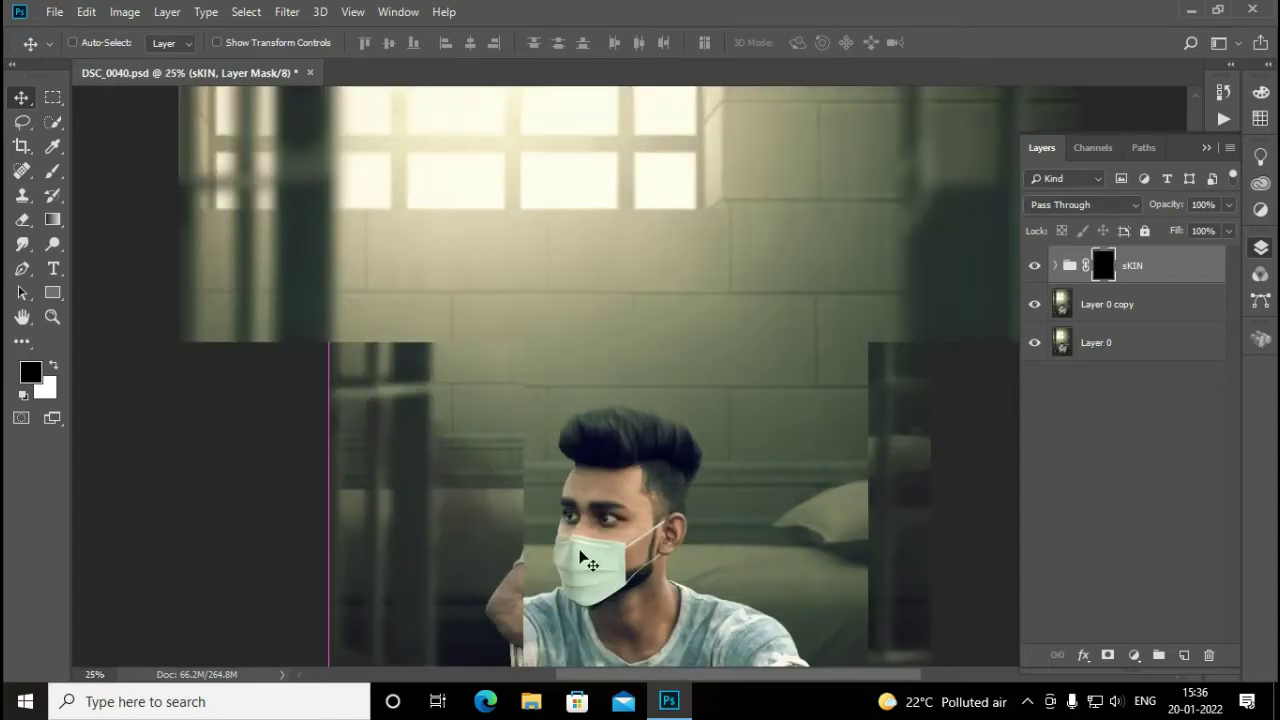
scroll(585, 557, up, 1)
scroll(652, 578, down, 1)
scroll(517, 575, down, 5)
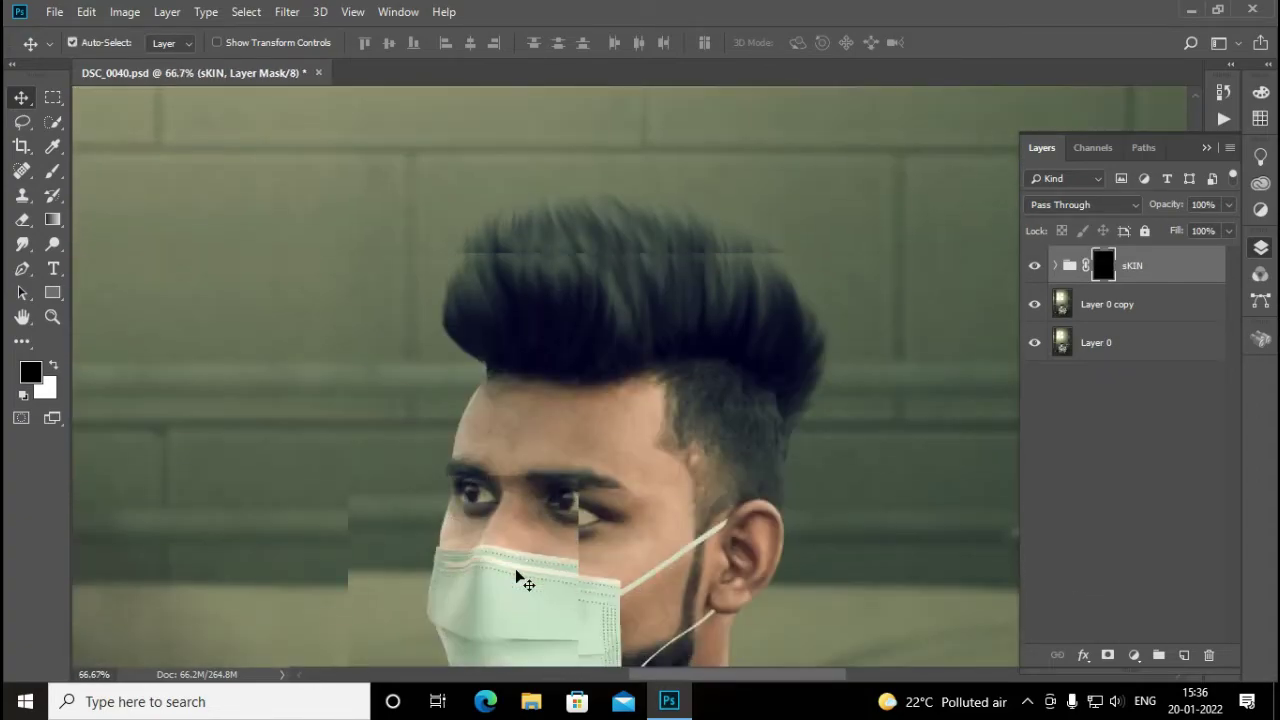
scroll(400, 565, up, 1)
scroll(352, 562, up, 1)
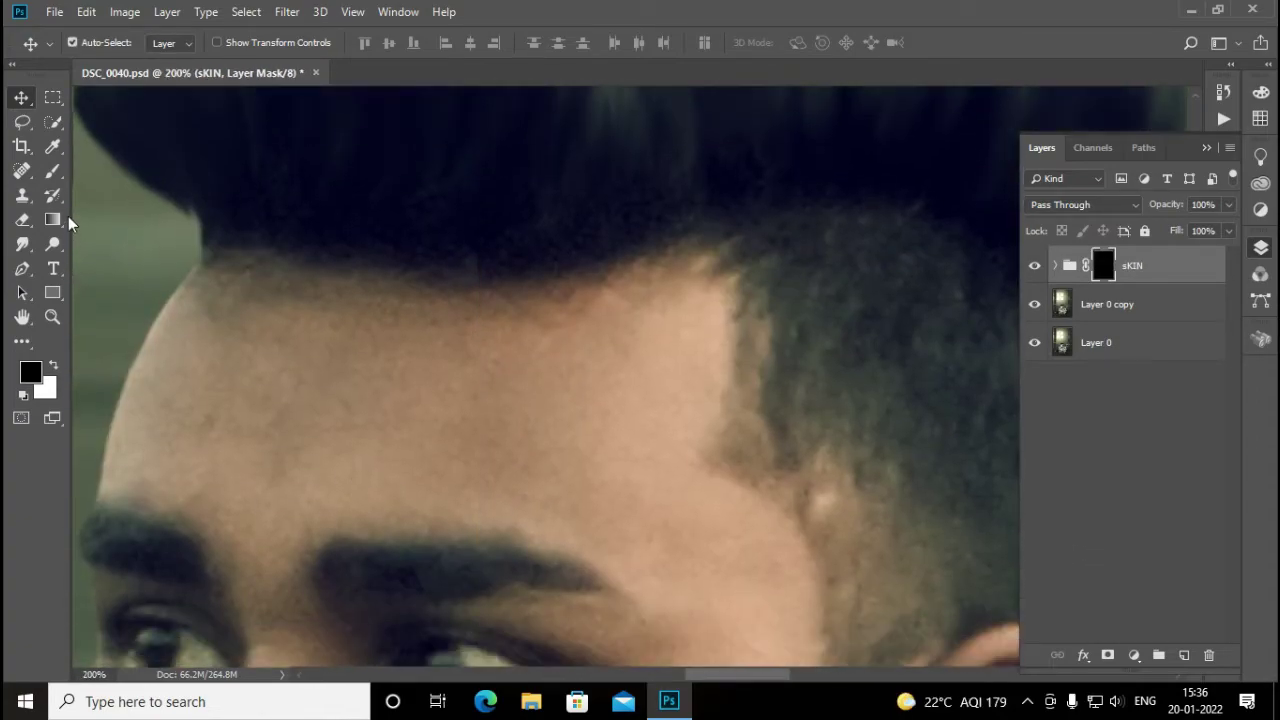
key(b)
key(x)
click(371, 43)
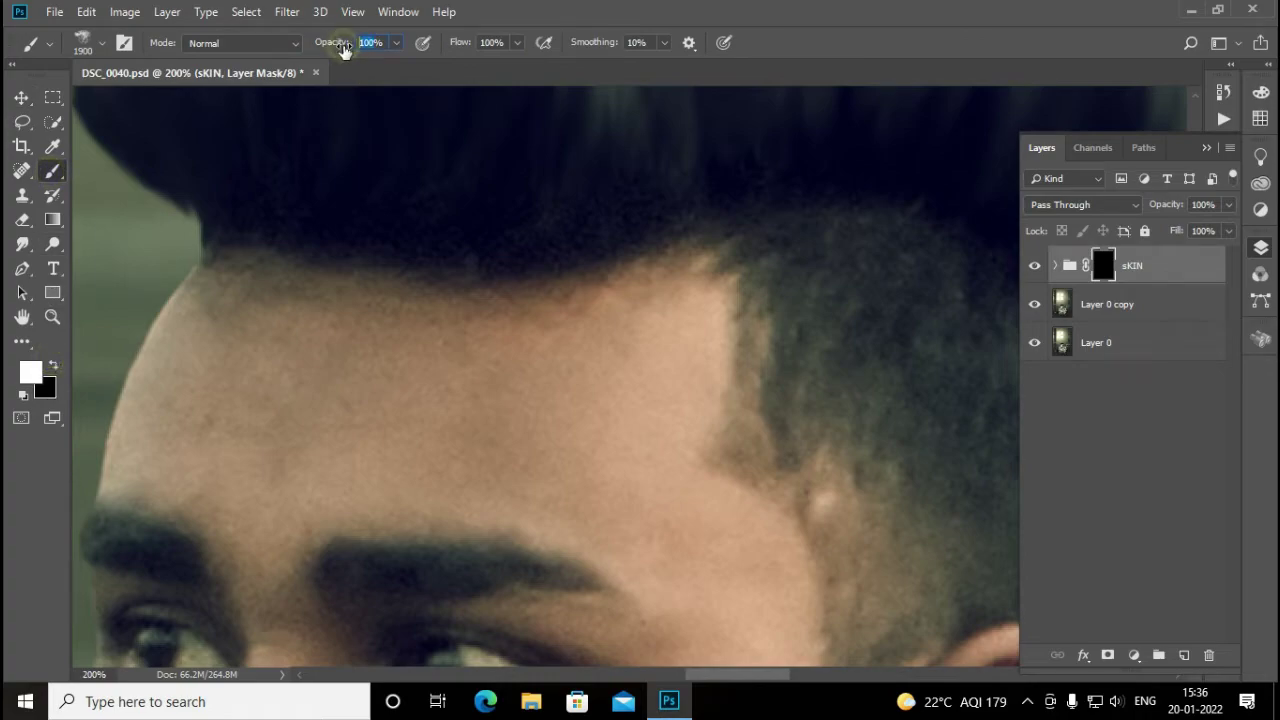
right_click(328, 221)
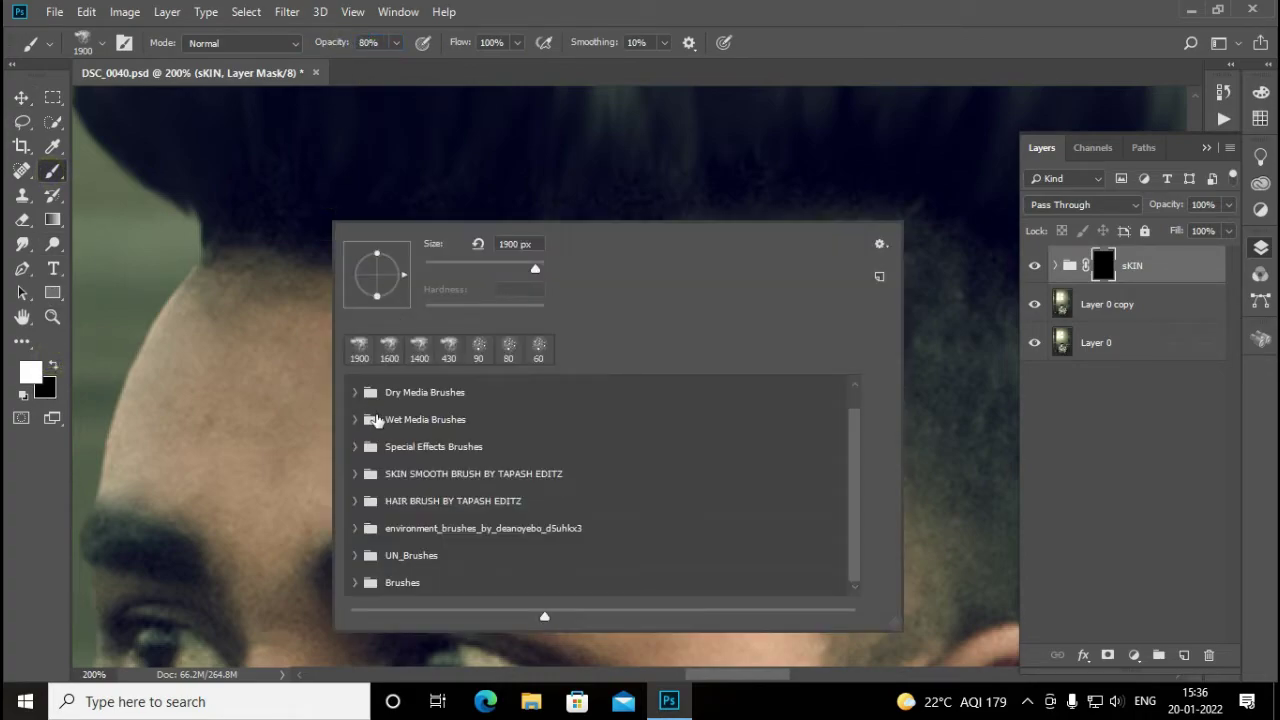
scroll(365, 410, up, 1)
click(354, 389)
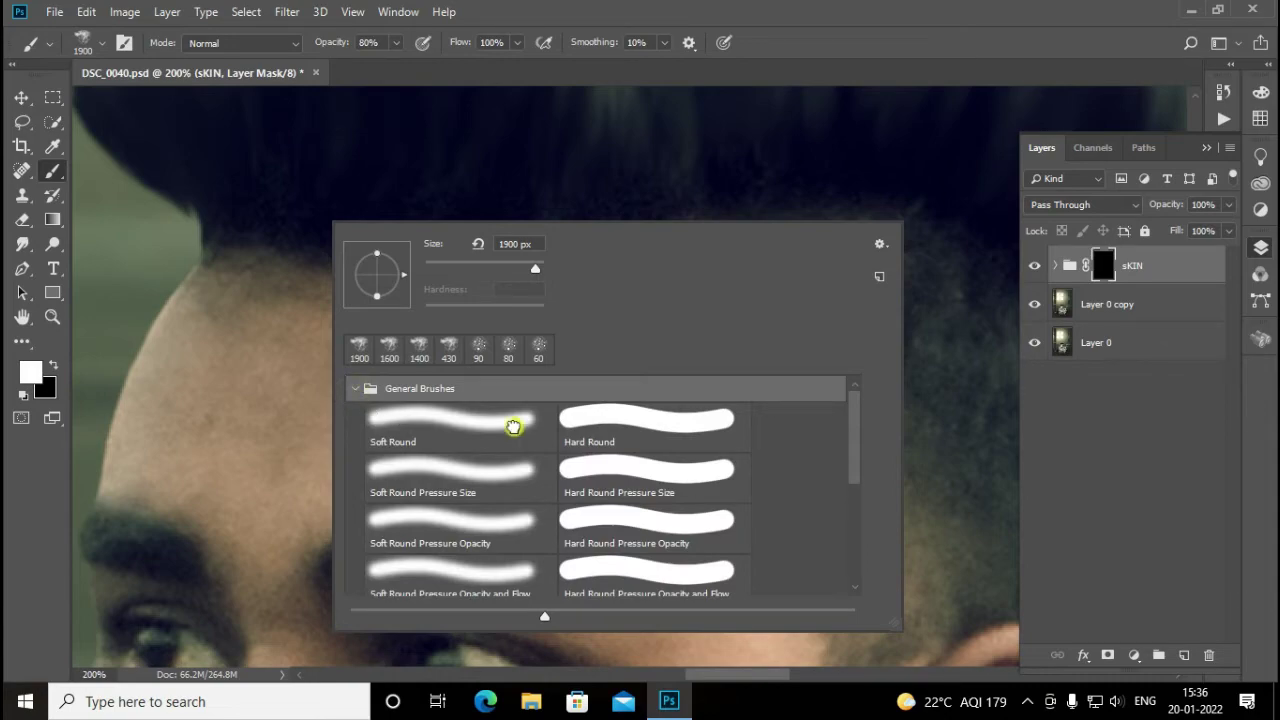
double_click(513, 427)
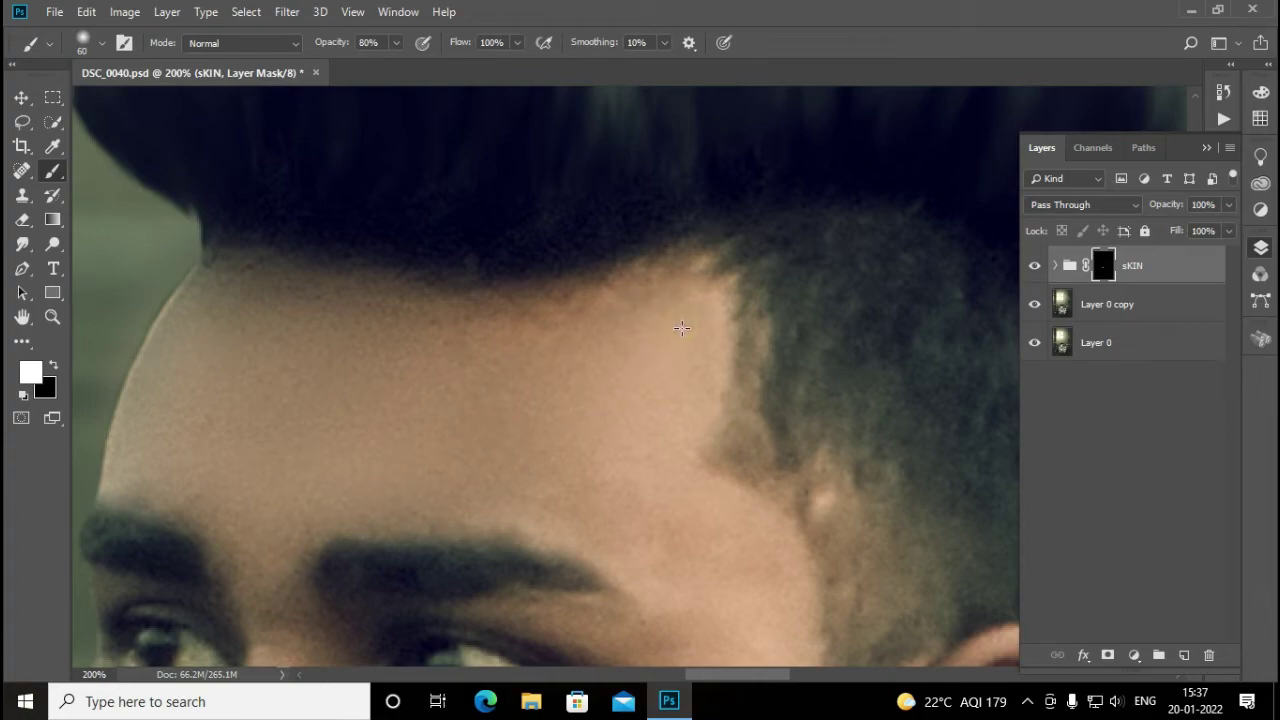
scroll(680, 336, down, 3)
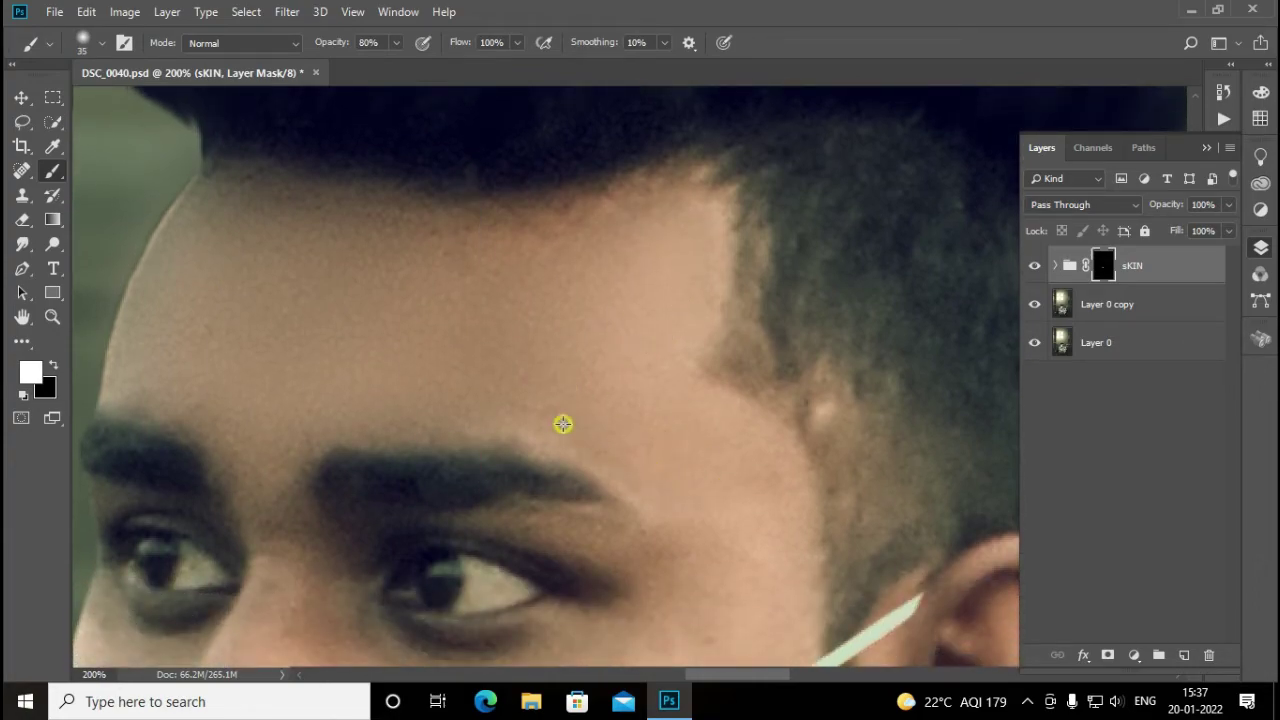
key(bracketright)
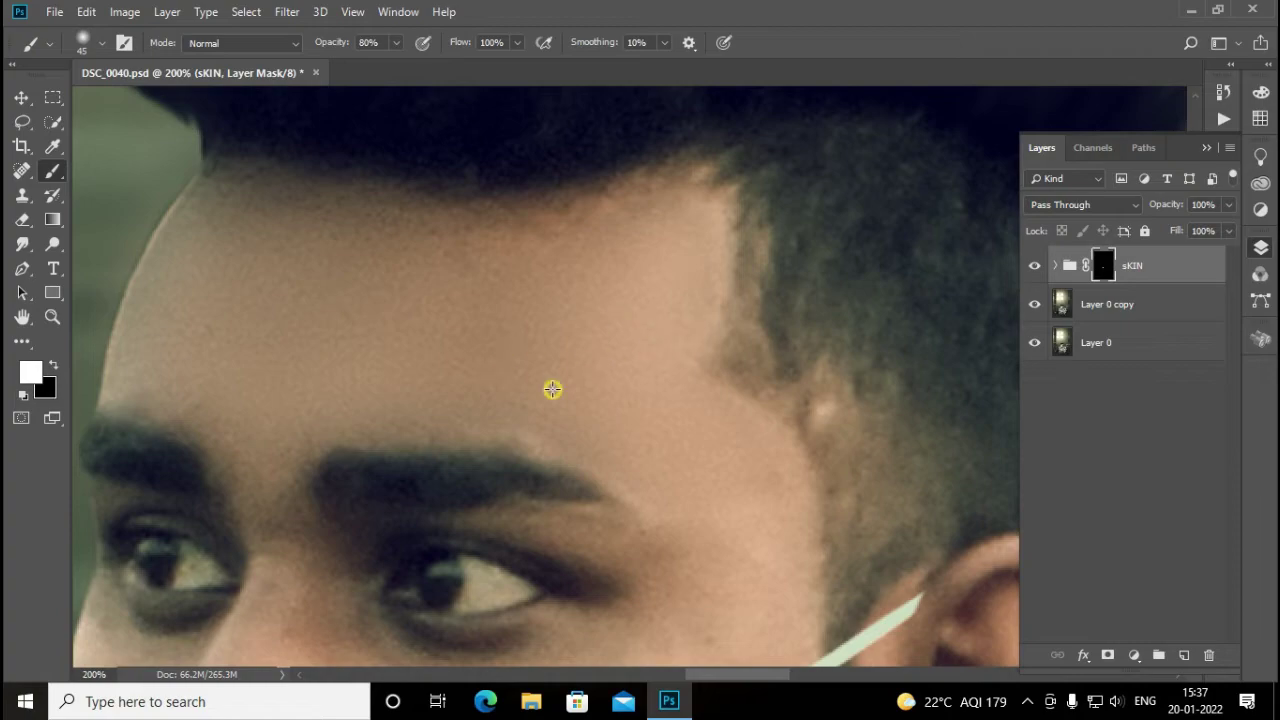
scroll(580, 405, down, 5)
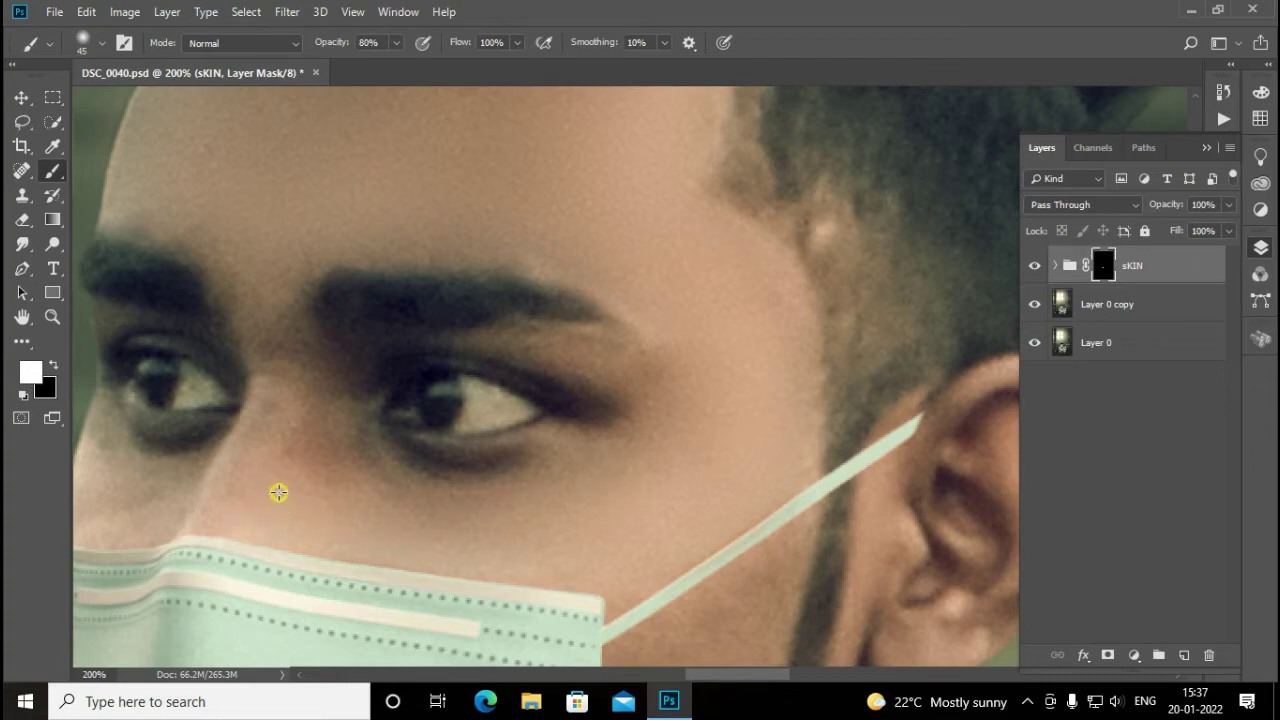
Paint smoothing onto the skin beside the nose, over the cheek and along the nose edge
click(271, 426)
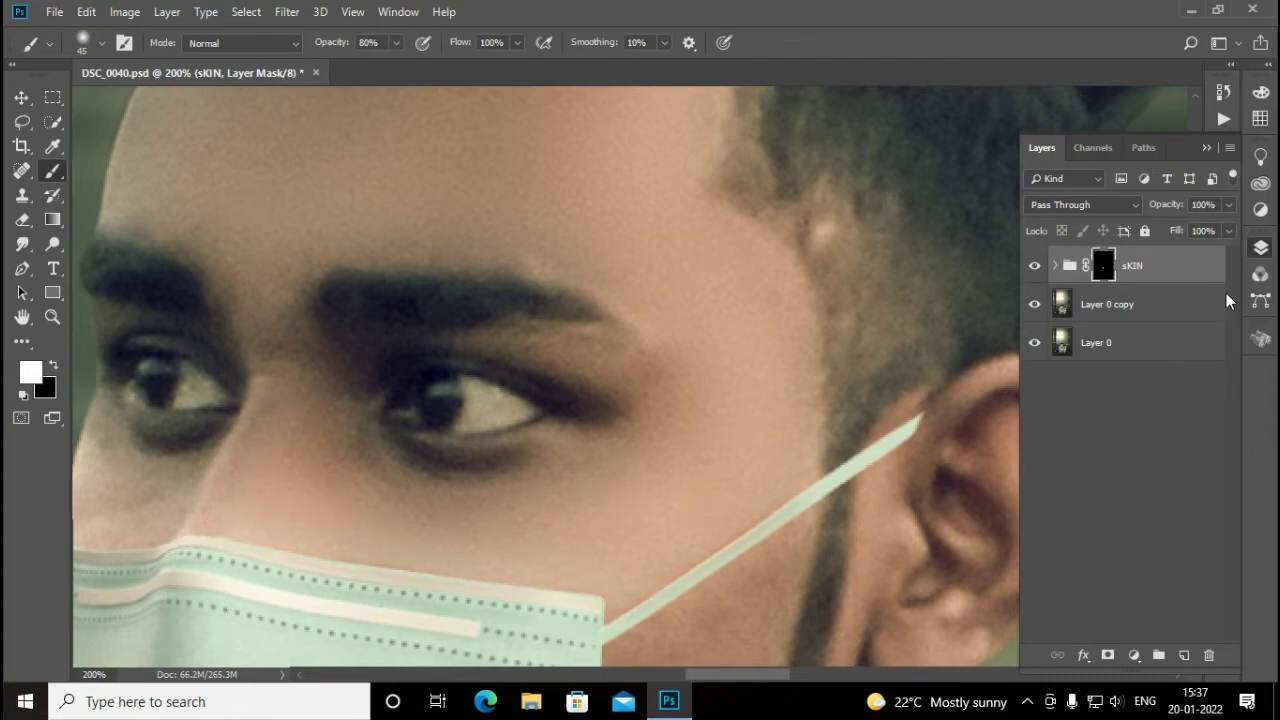
key(F7)
scroll(1194, 431, down, 5)
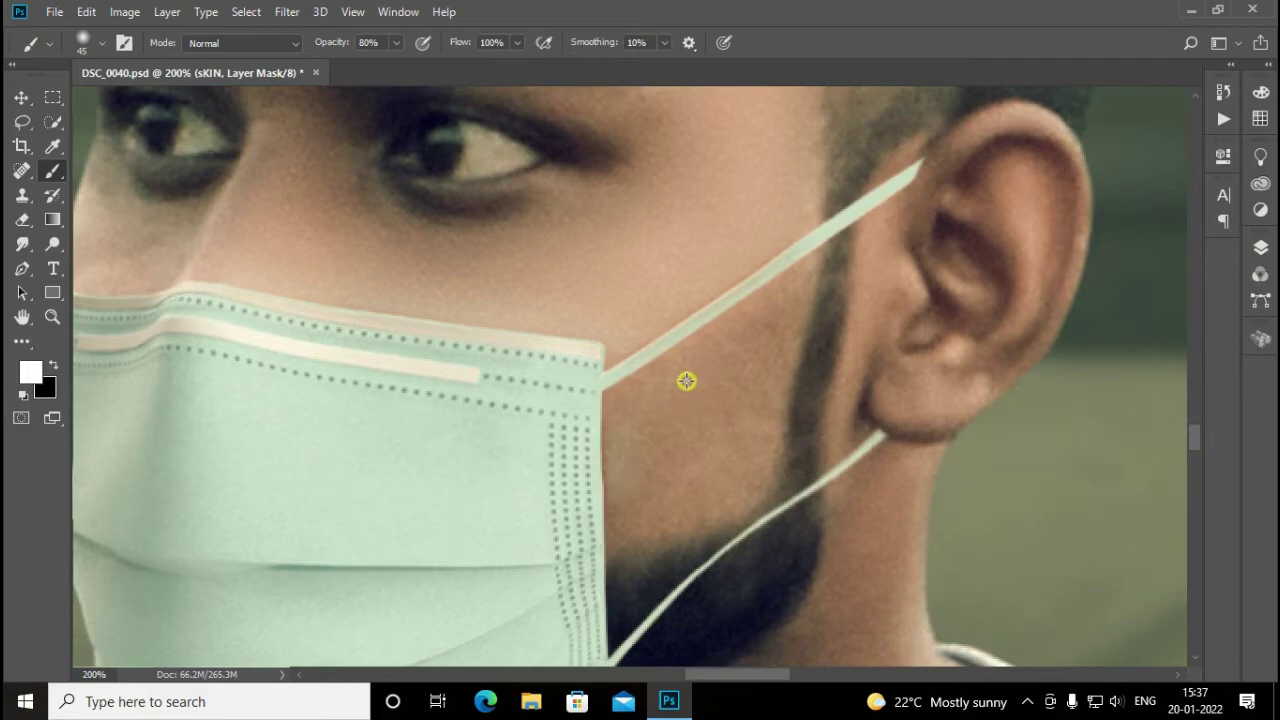
drag(751, 400, 725, 505)
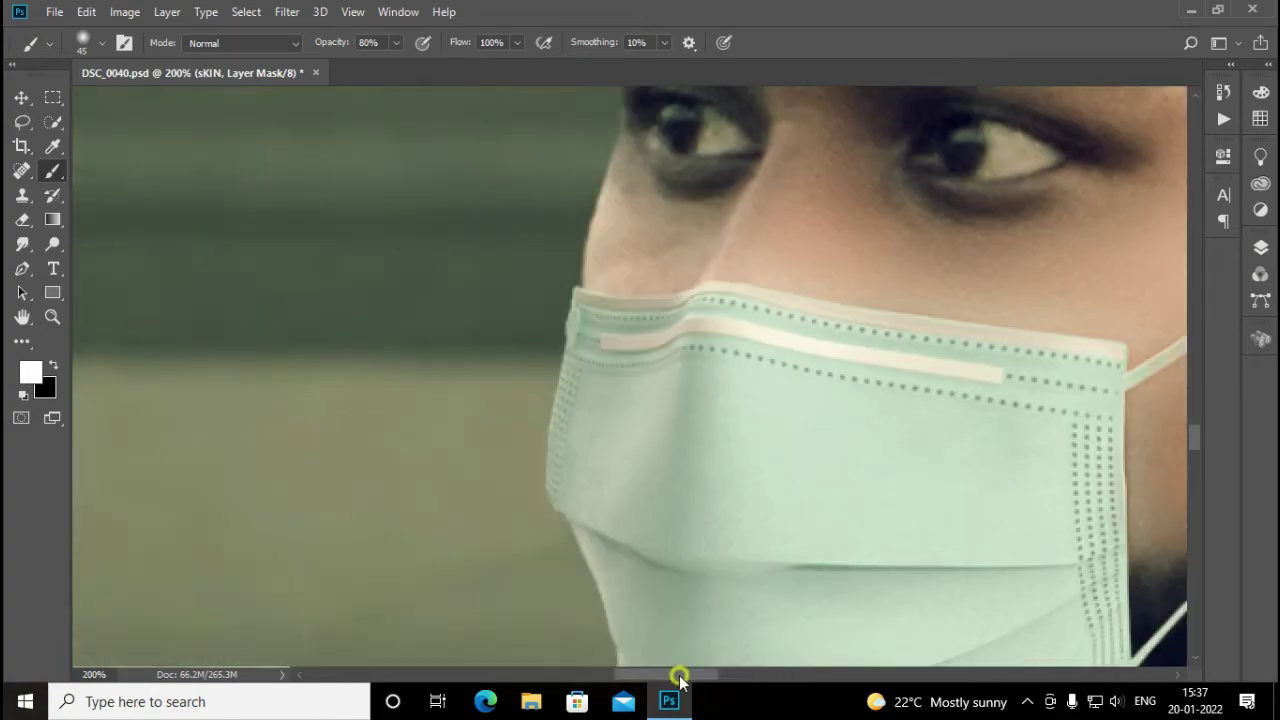
click(677, 674)
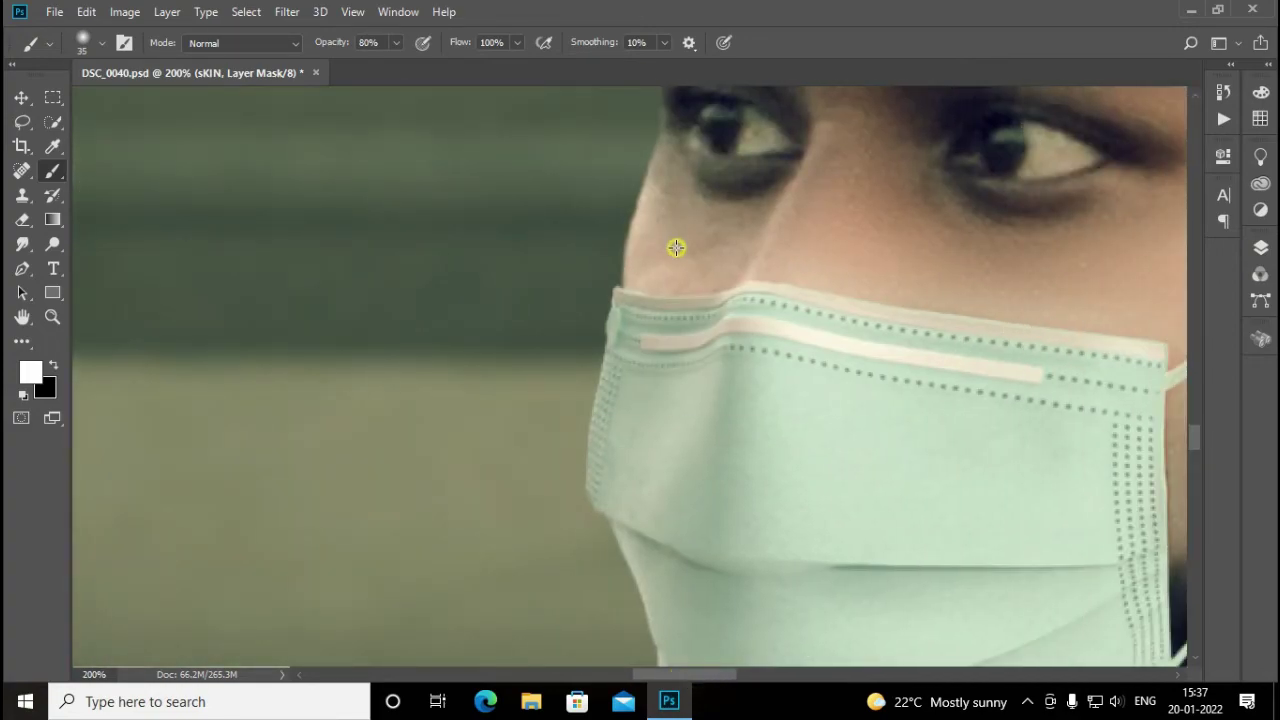
drag(677, 247, 677, 219)
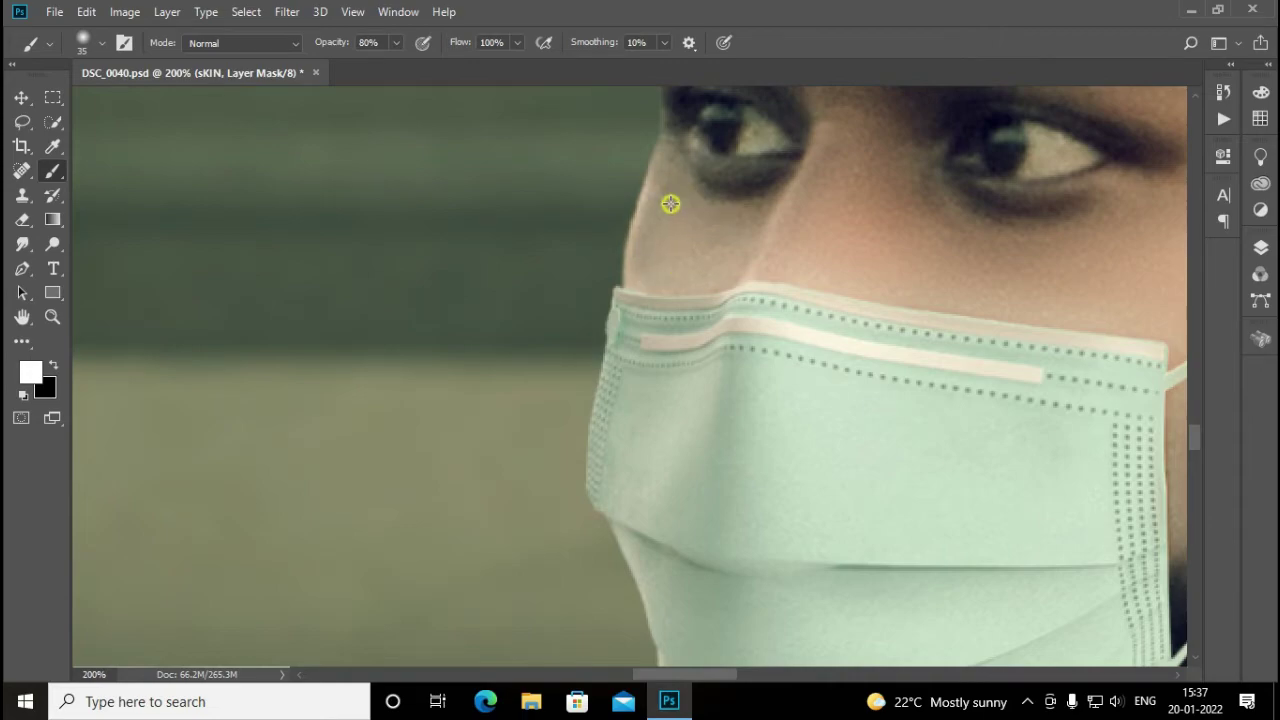
Move the view down to the man's neck and beard
scroll(670, 300, down, 2)
scroll(690, 400, down, 3)
scroll(710, 500, down, 3)
scroll(740, 640, down, 3)
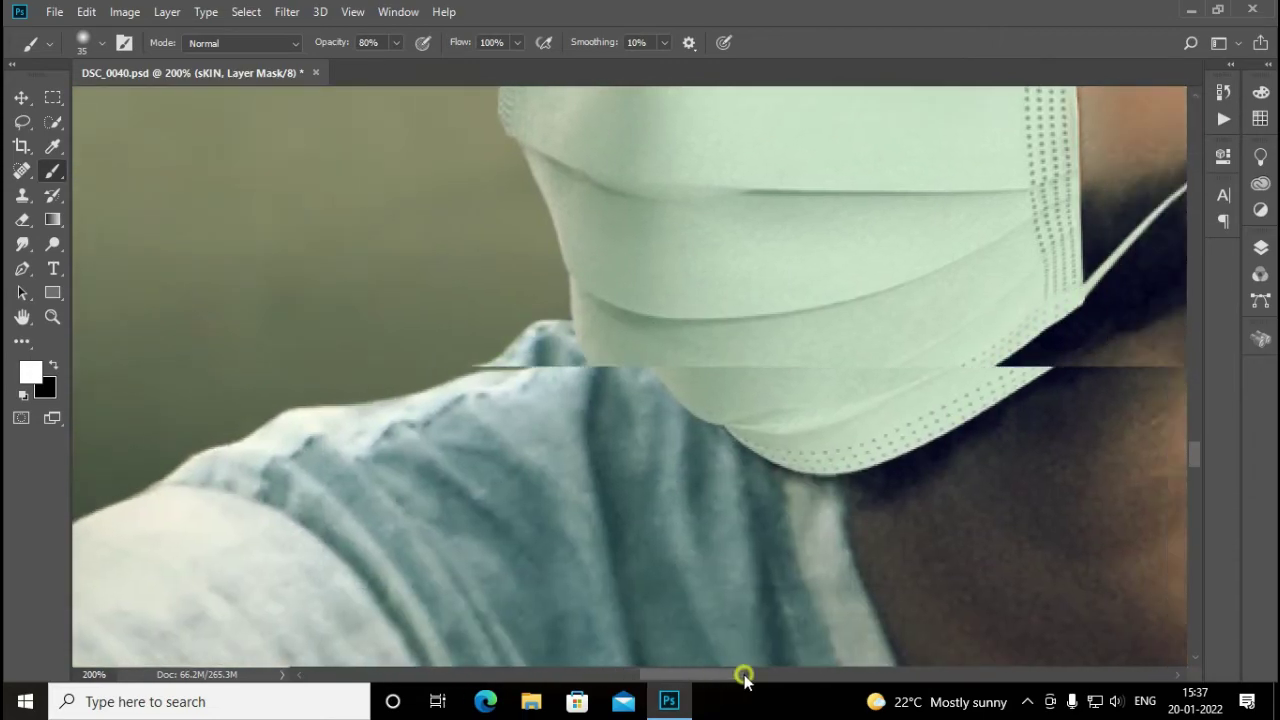
click(745, 676)
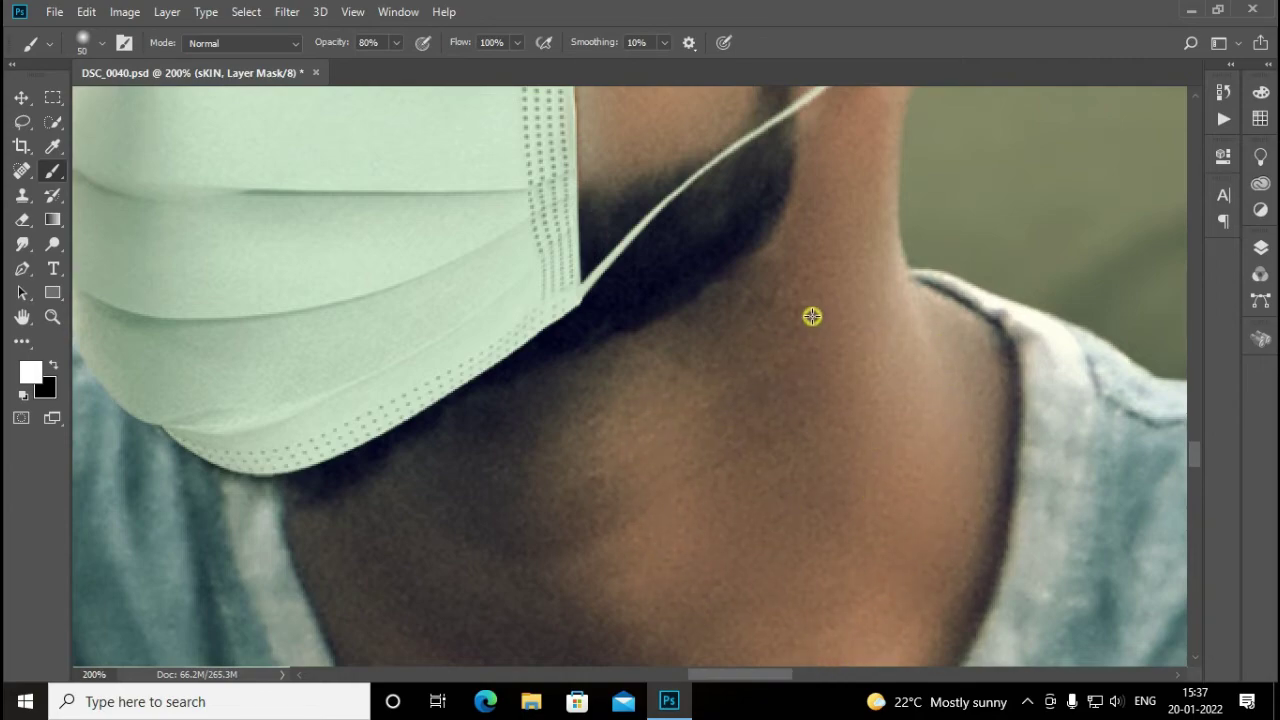
scroll(1197, 445, up, 2)
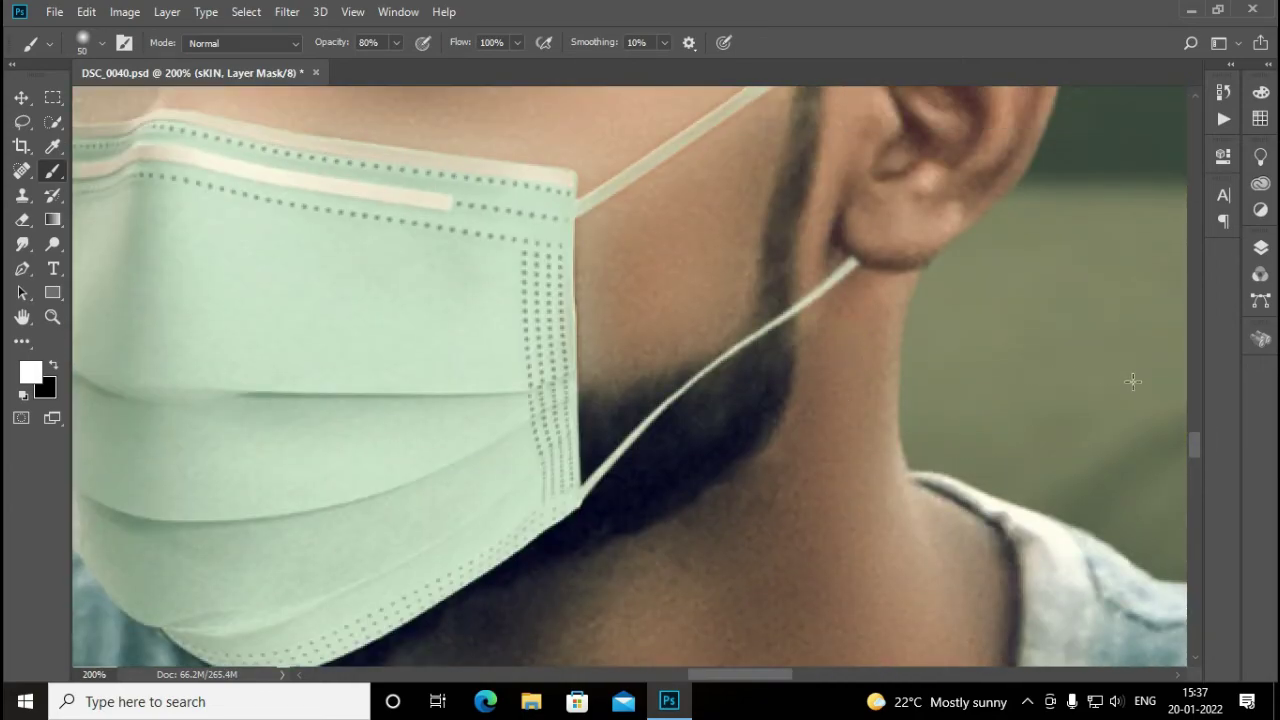
drag(1194, 450, 1194, 466)
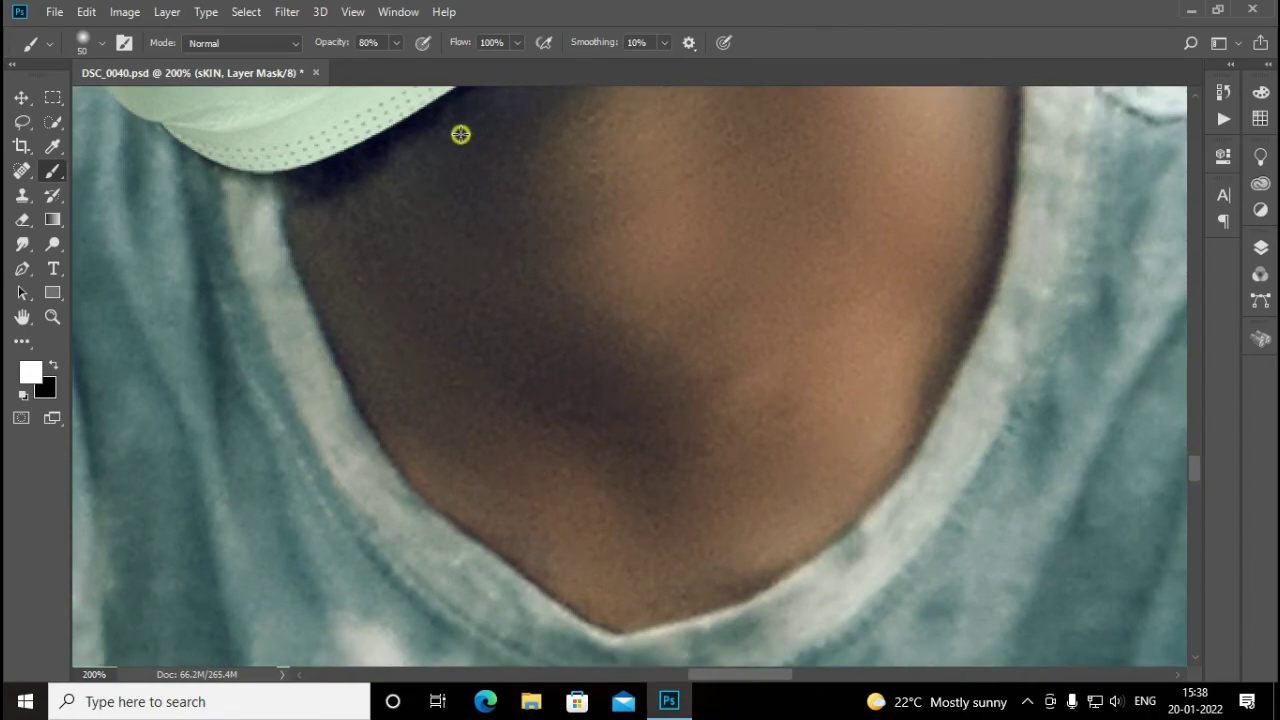
Step back the stroke in the shadow under the mask and zoom out to the upper body
mouse_move(460, 134)
mouse_down()
mouse_move(318, 194)
mouse_move(332, 204)
mouse_up()
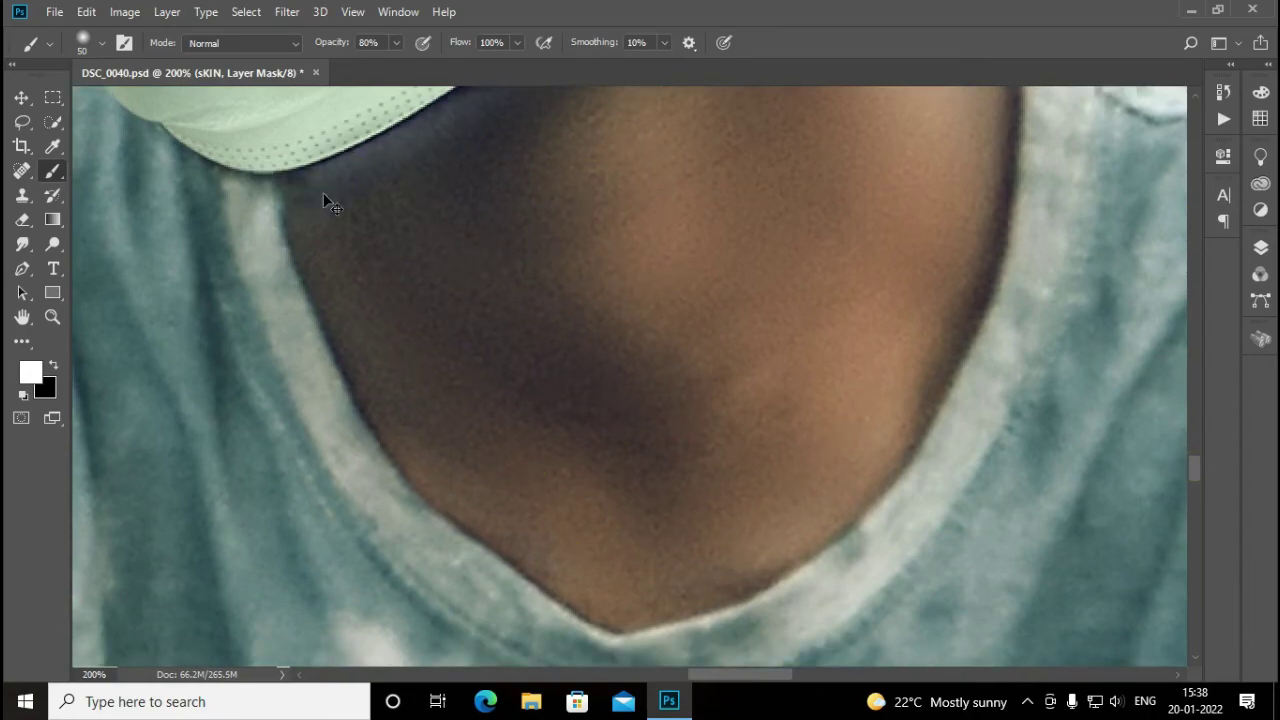
click(86, 11)
click(160, 58)
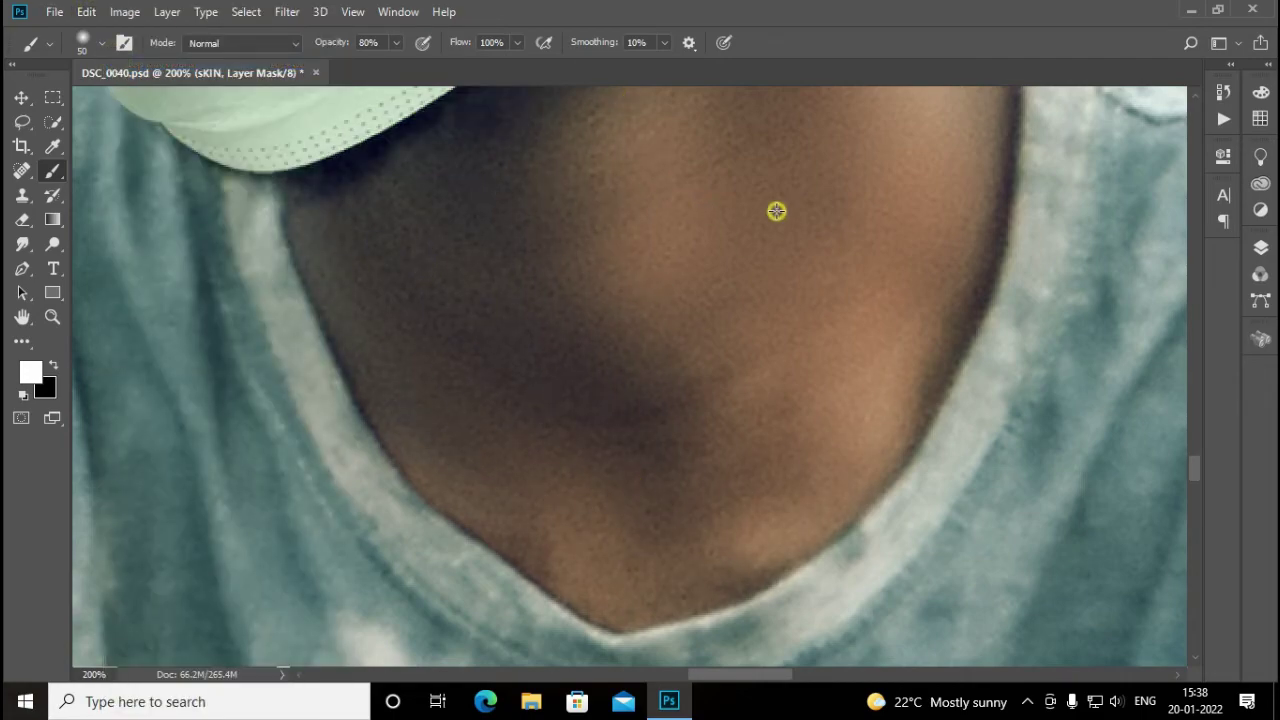
key(ctrl+minus)
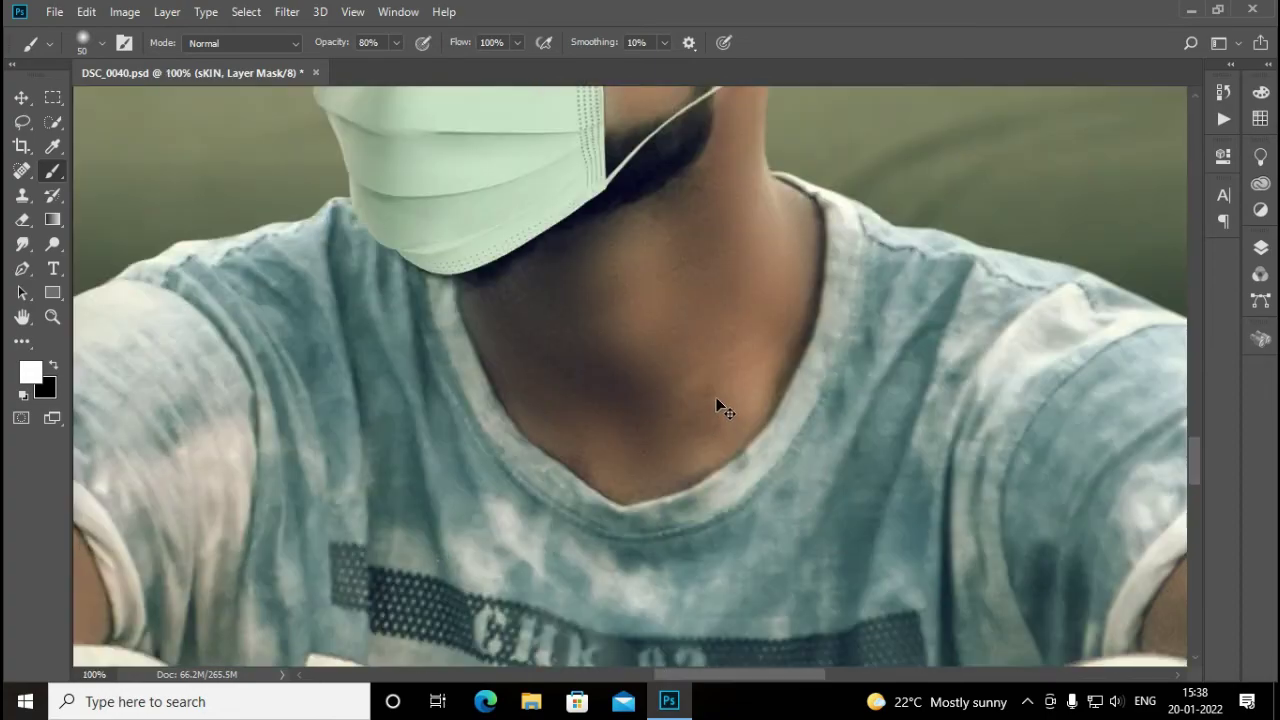
key(ctrl+minus)
key(ctrl+minus)
drag(1196, 478, 1196, 508)
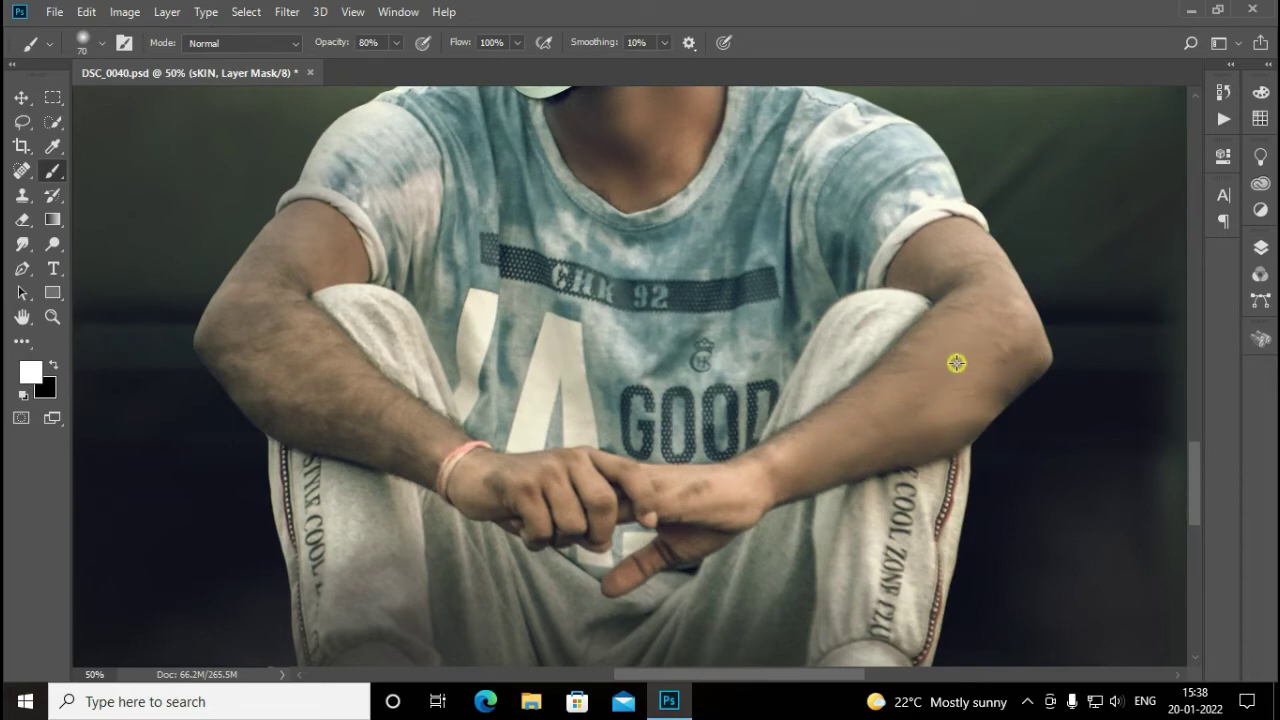
Paint smoothing over the right upper arm, left forearm, elbow and shoulder
drag(957, 238, 1003, 295)
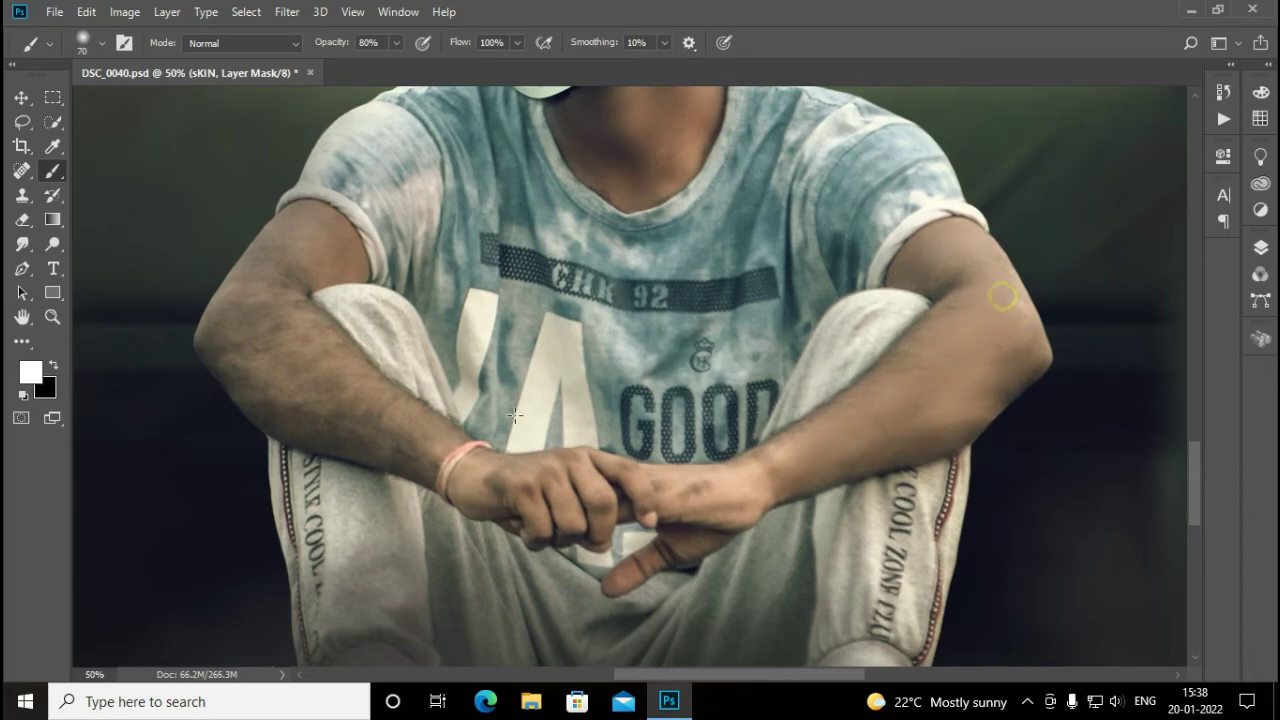
mouse_move(252, 368)
mouse_down()
mouse_move(369, 451)
mouse_move(234, 357)
mouse_move(251, 385)
mouse_up()
drag(225, 334, 251, 343)
mouse_move(368, 395)
mouse_down()
mouse_move(289, 306)
mouse_move(435, 426)
mouse_move(423, 466)
mouse_move(285, 302)
mouse_up()
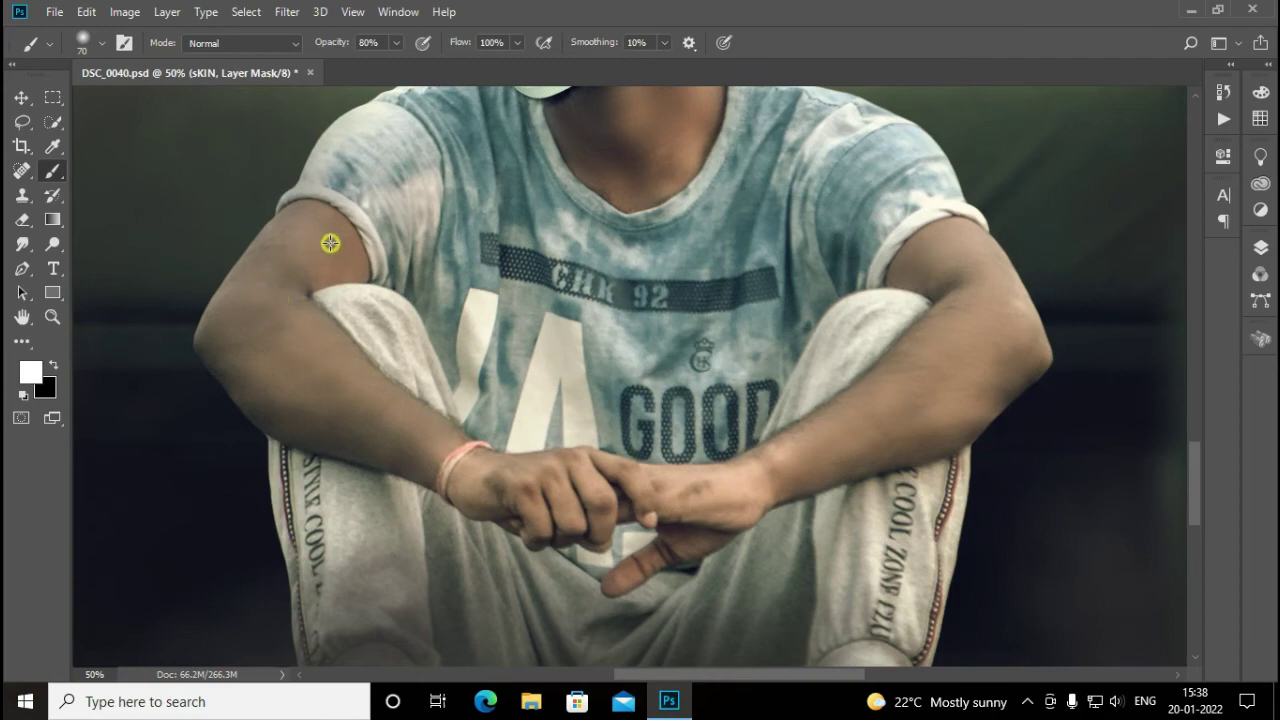
mouse_move(330, 243)
mouse_down()
mouse_move(230, 305)
mouse_move(217, 357)
mouse_move(334, 426)
mouse_up()
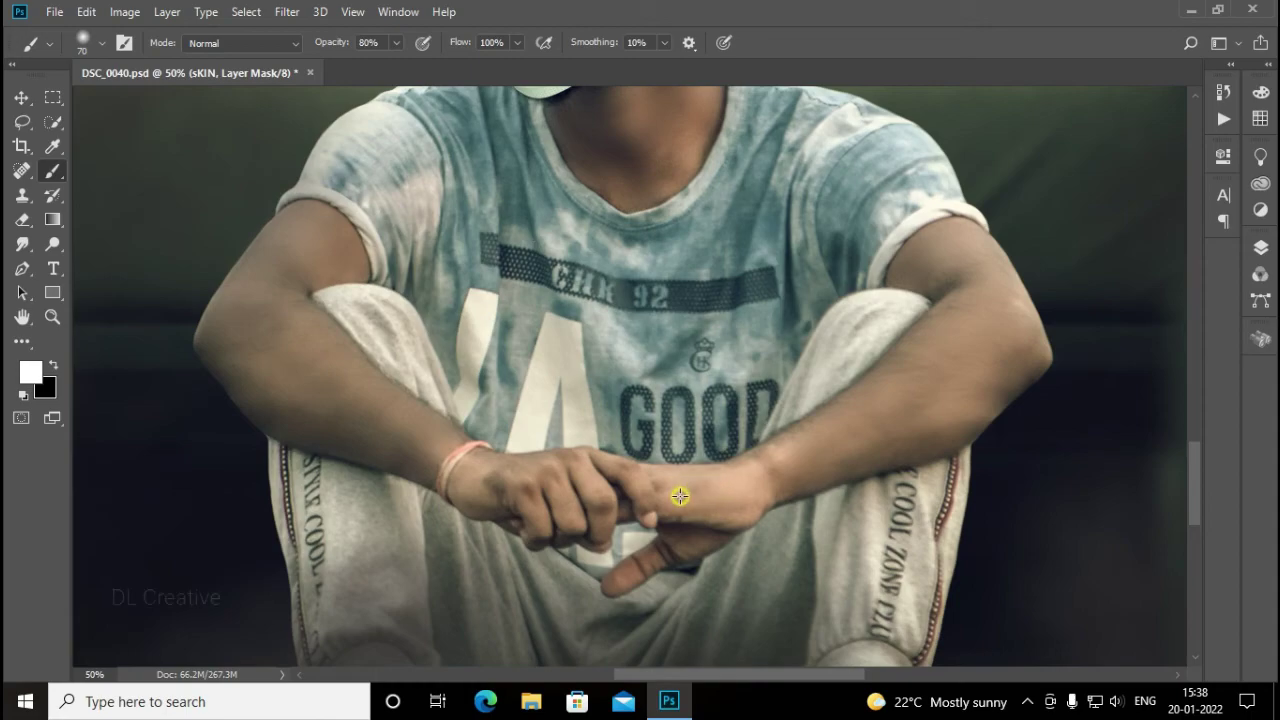
Stamp all visible layers into a new layer and duplicate it twice
key(ctrl+minus)
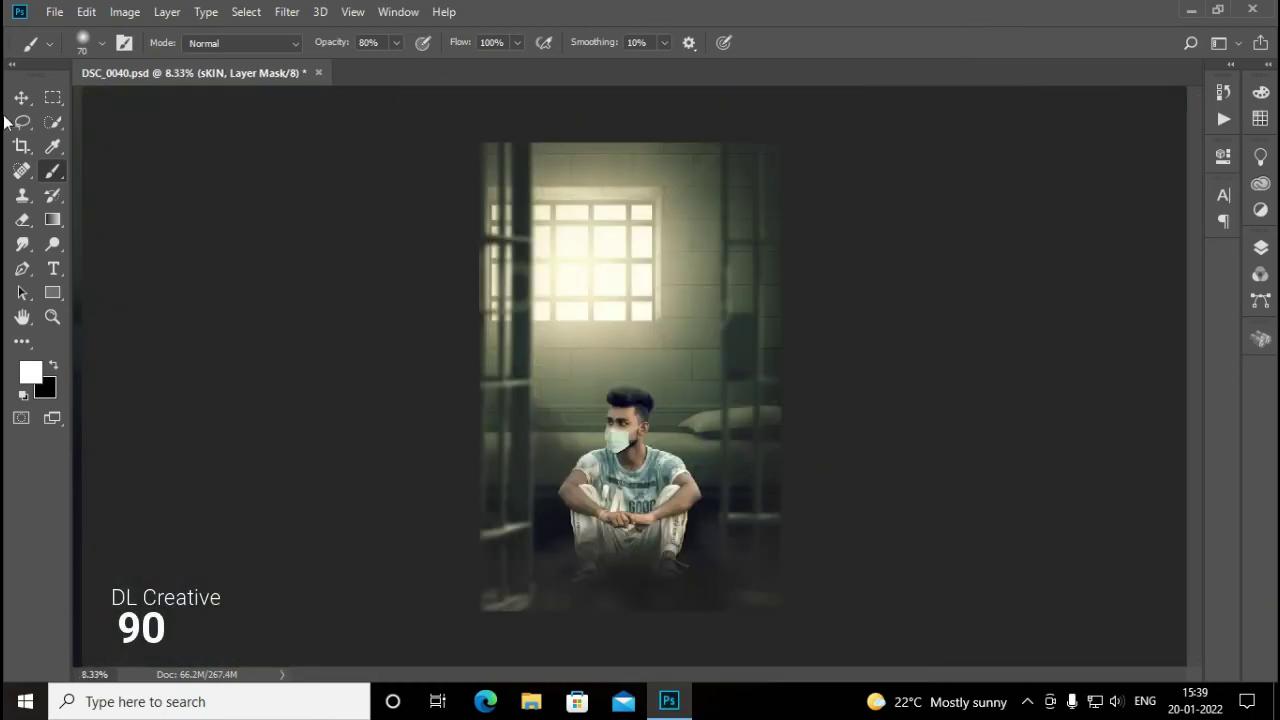
click(21, 96)
click(1264, 252)
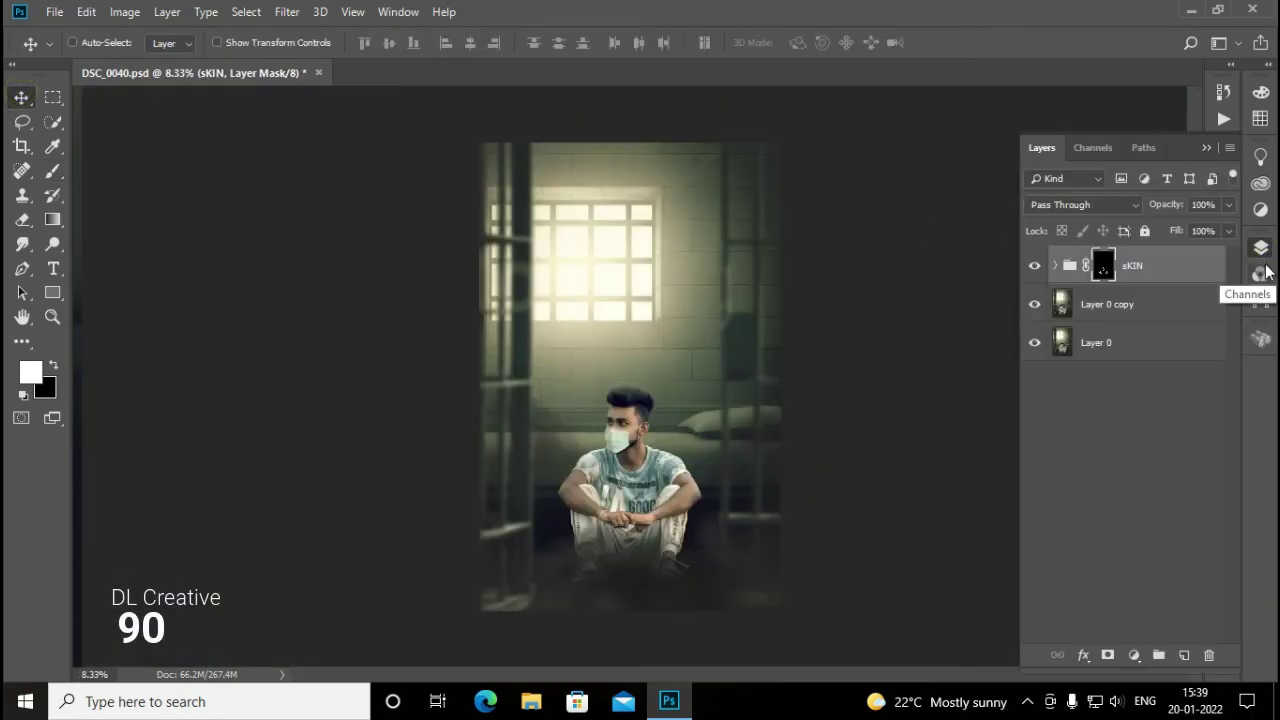
key(ctrl+shift+alt+e)
key(ctrl+j)
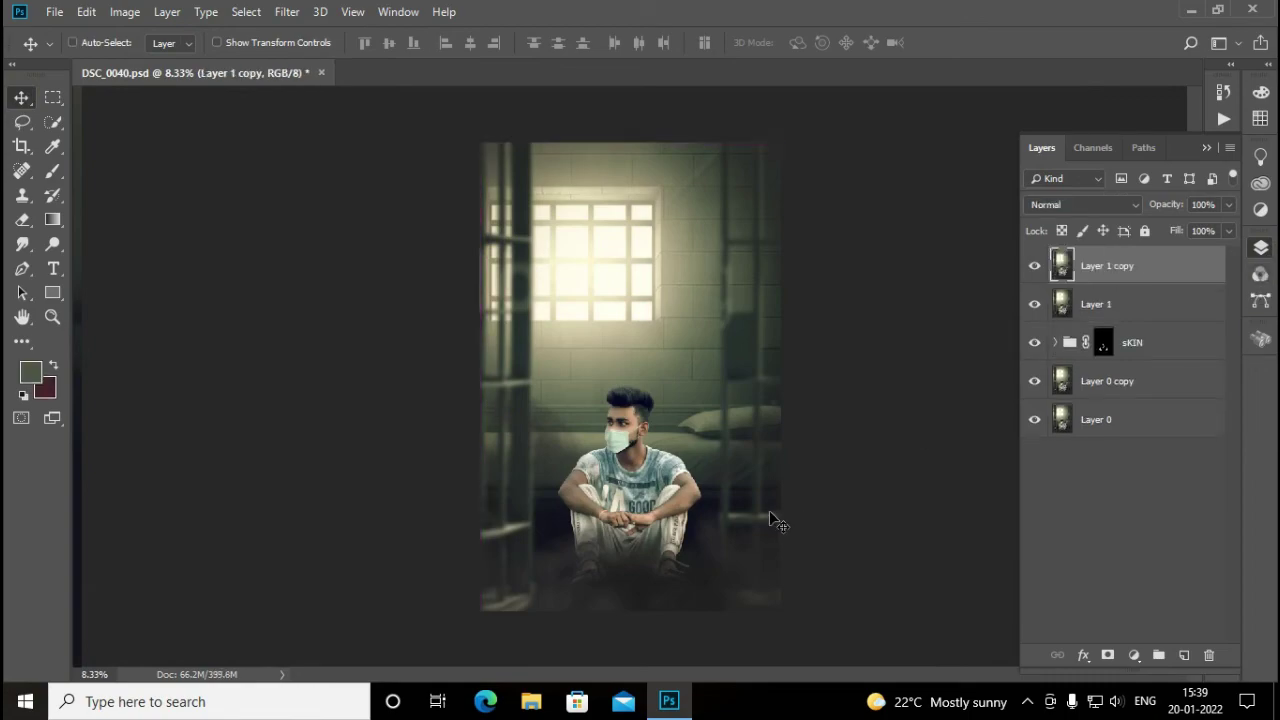
key(ctrl+j)
Flatten into a single Background layer and fit the whole image to the screen
right_click(1166, 272)
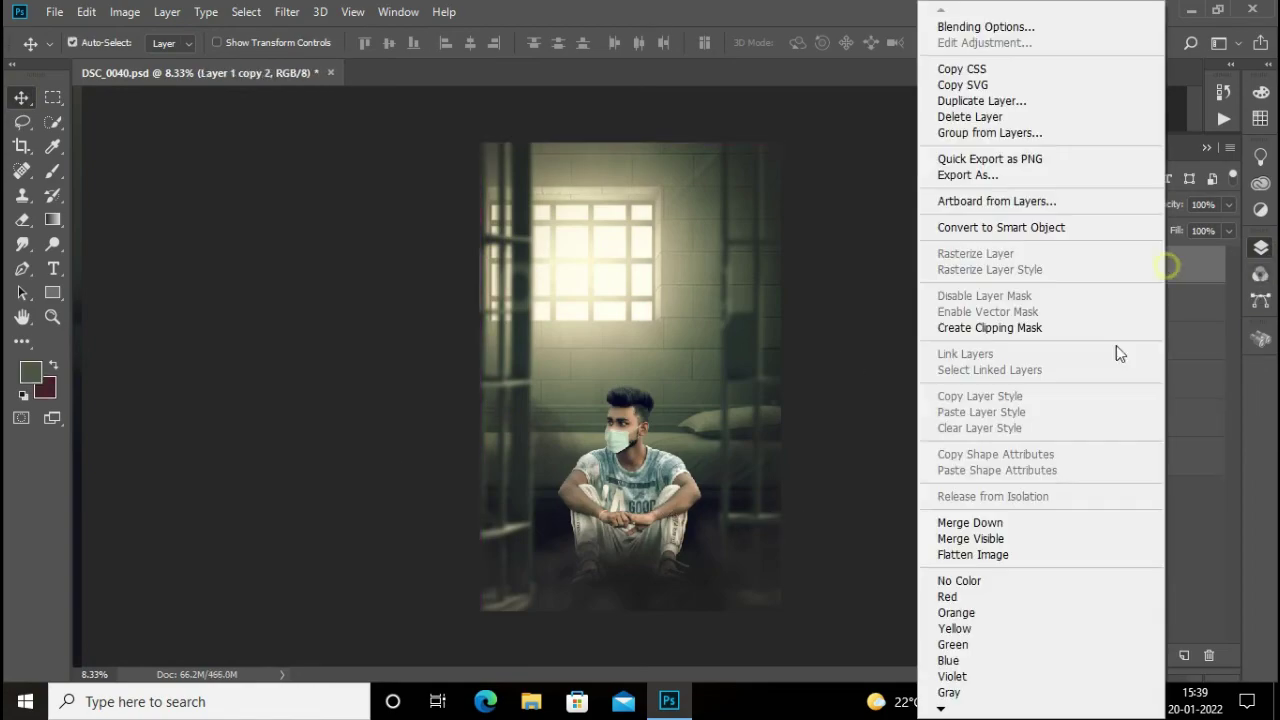
click(945, 553)
key(z)
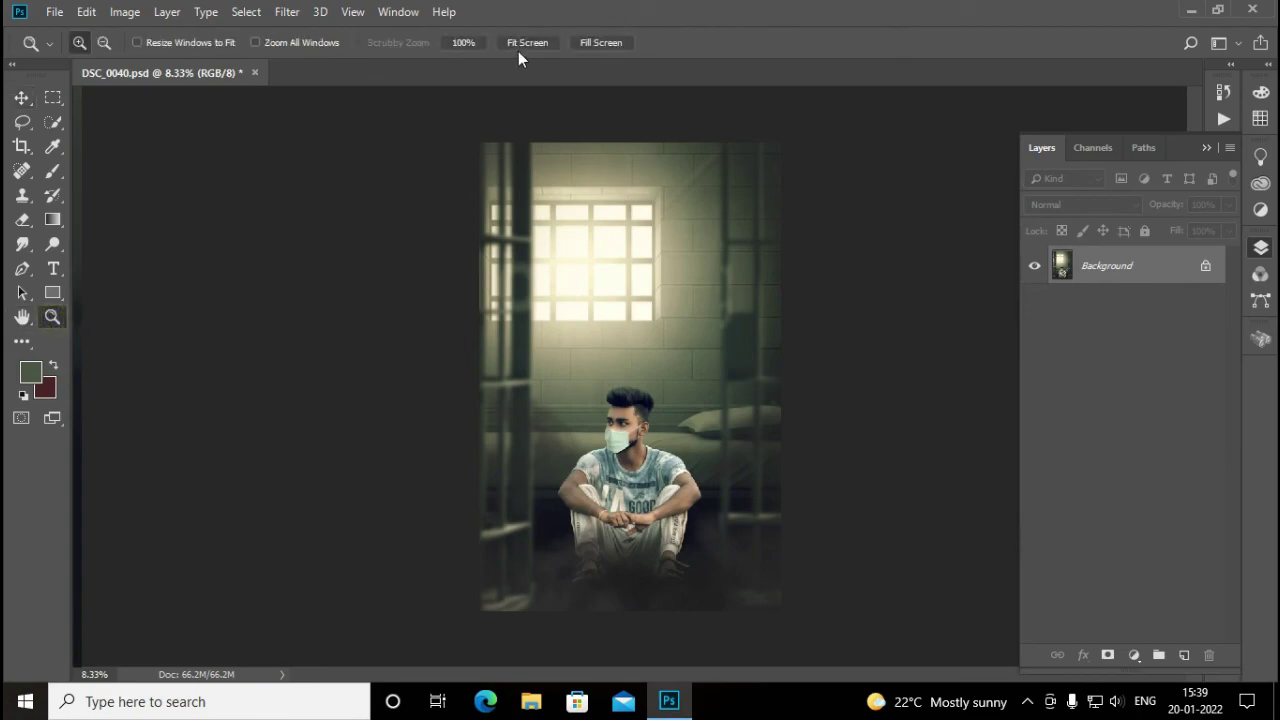
click(519, 50)
click(1260, 247)
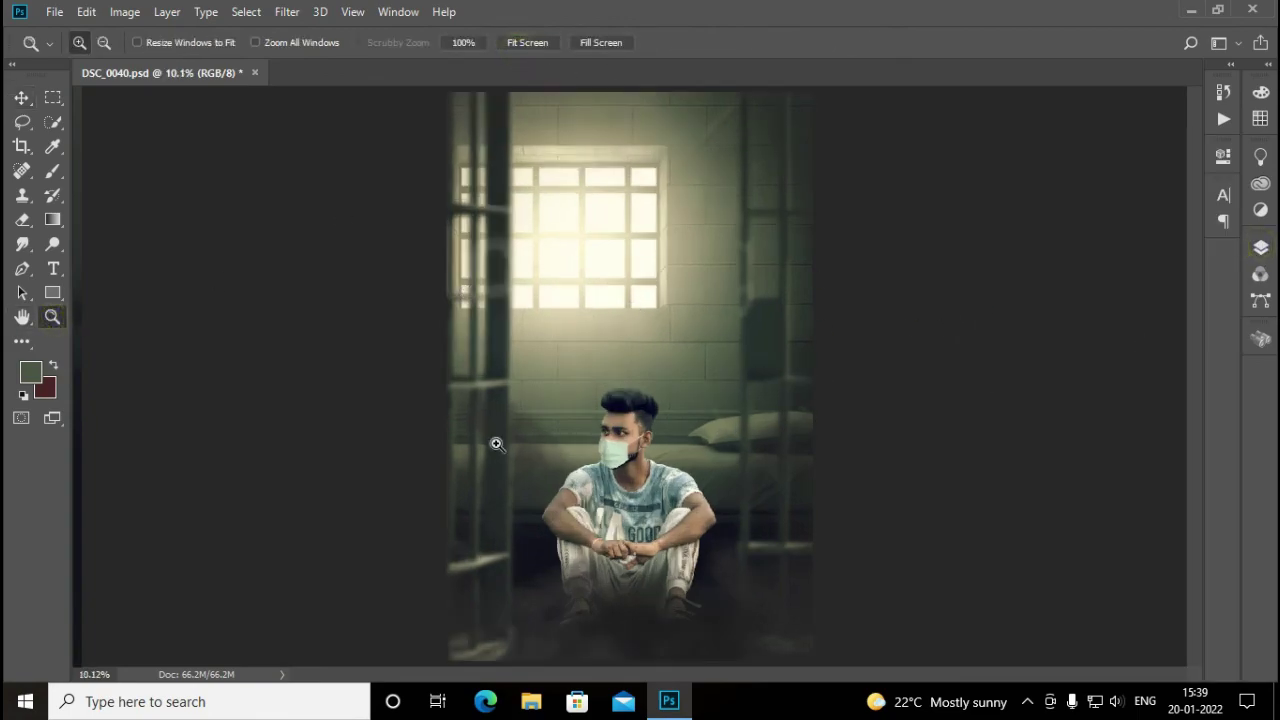